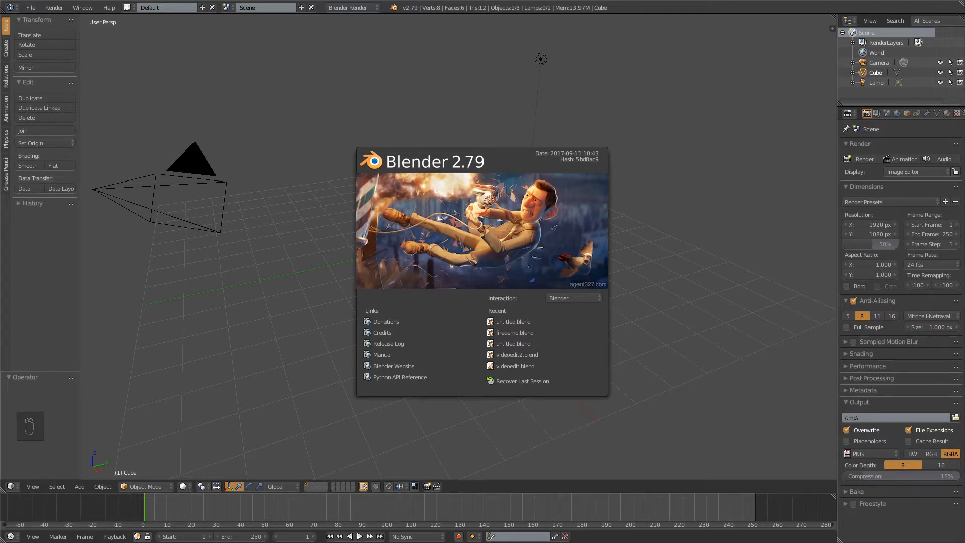
# Review the theme presets and the system settings in the user preferences
pyautogui.click(34, 9)
pyautogui.click(34, 8)
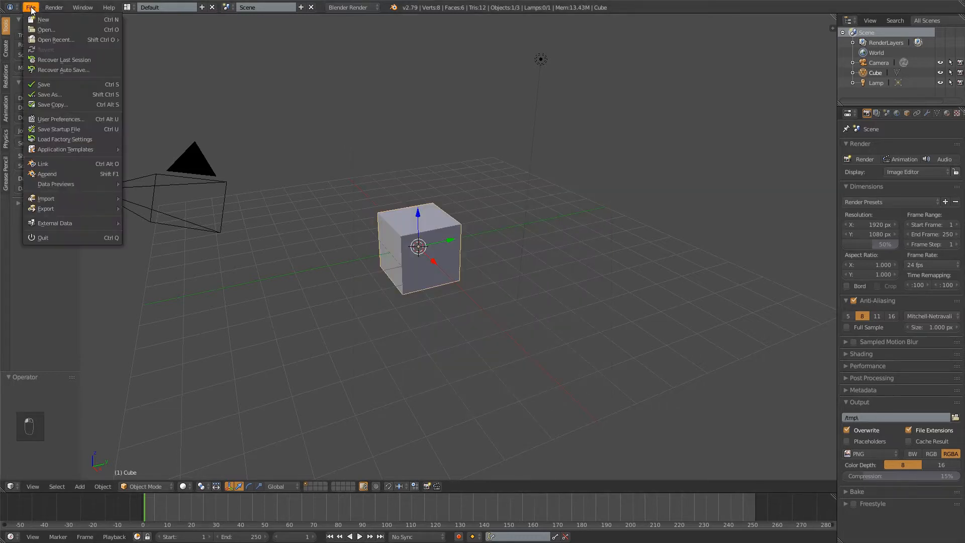
pyautogui.click(51, 120)
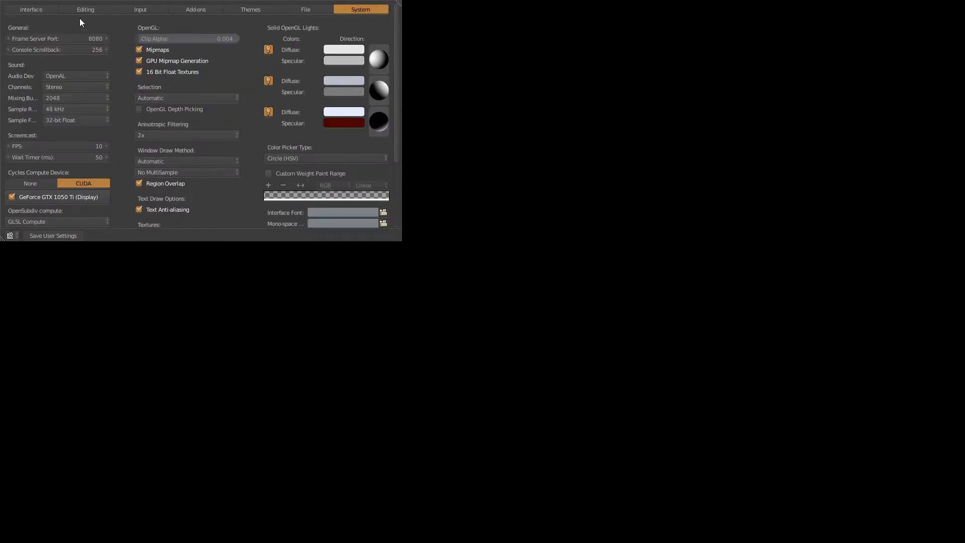
pyautogui.click(249, 11)
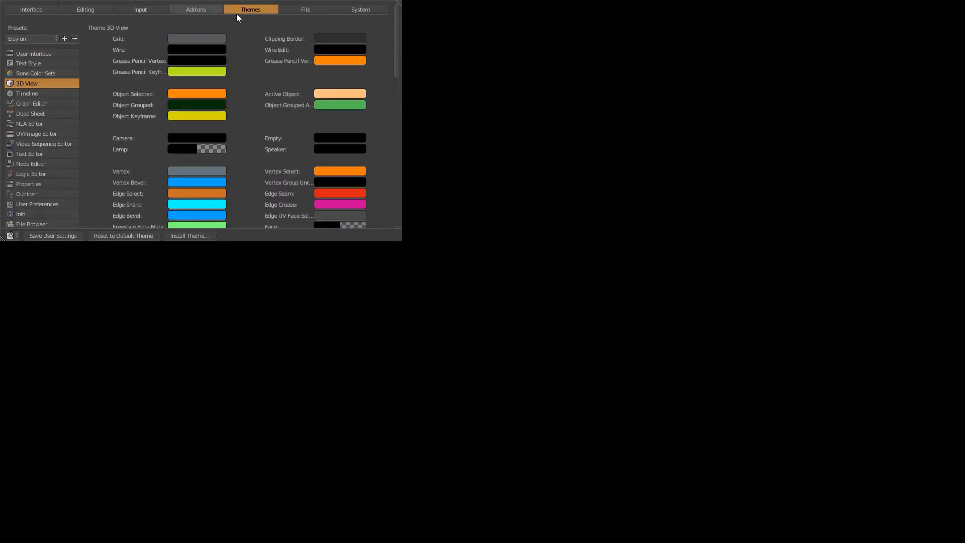
pyautogui.click(32, 40)
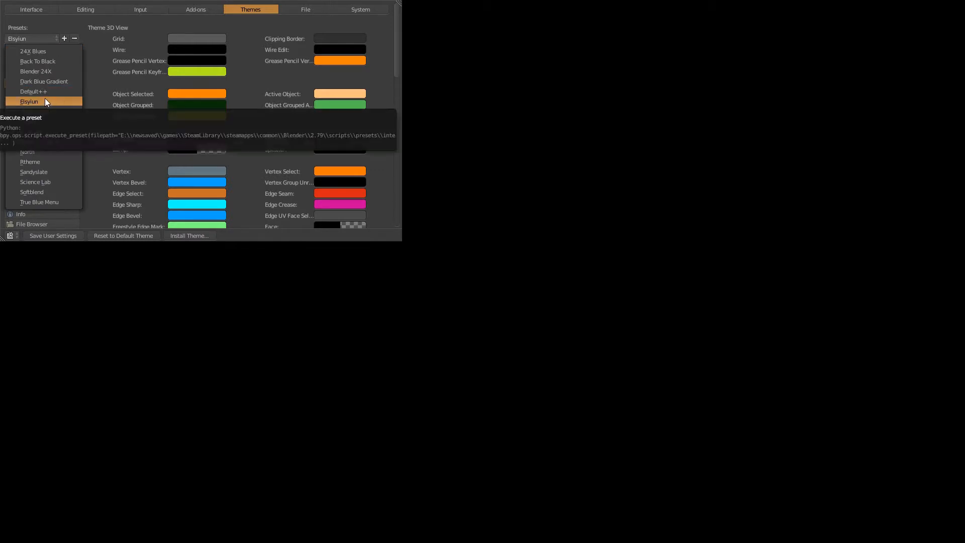
pyautogui.click(50, 36)
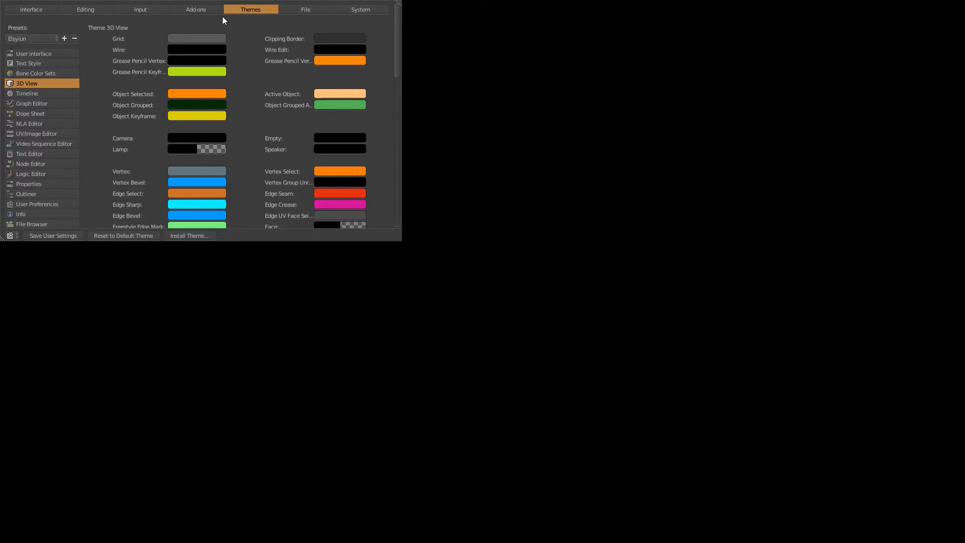
pyautogui.click(353, 10)
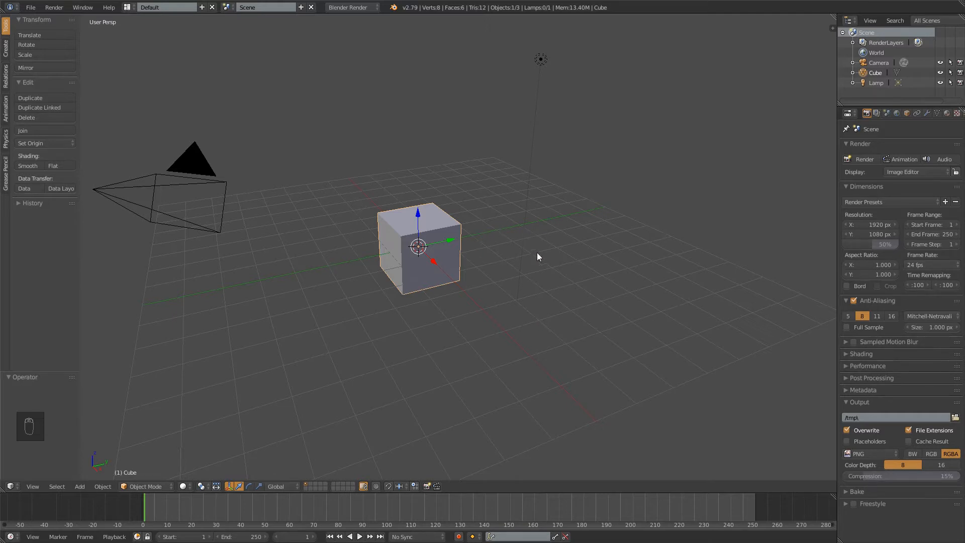
# Switch the 3D viewport to the front orthographic view and frame the default cube closely
pyautogui.moveTo(324, 330); pyautogui.dragTo(417, 280, button='middle')
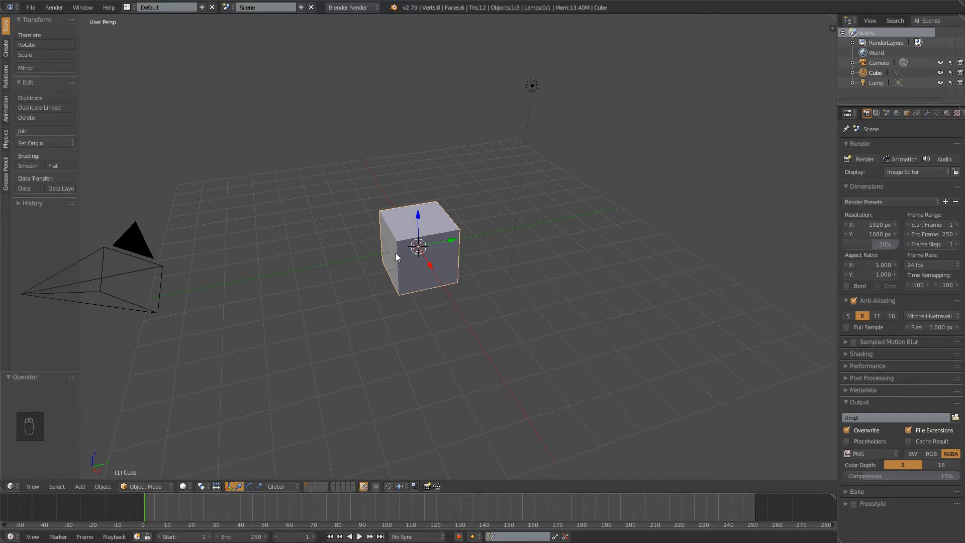
pyautogui.moveTo(344, 203); pyautogui.dragTo(434, 182, button='middle')
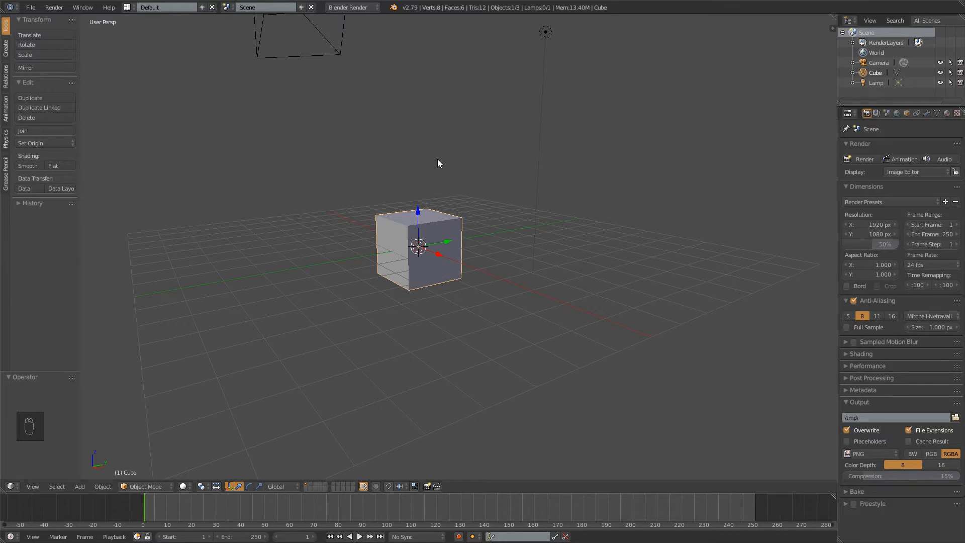
pyautogui.press('KP_1')
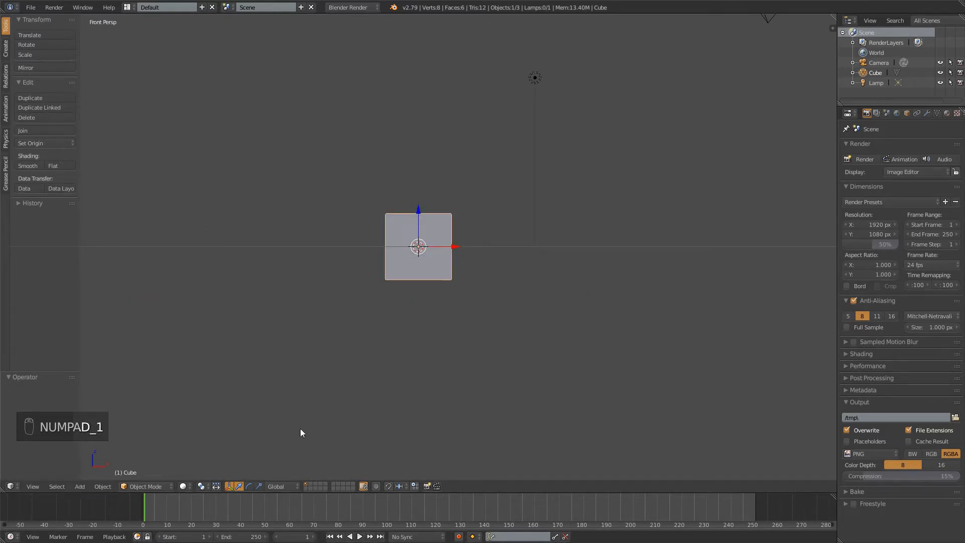
pyautogui.click(35, 485)
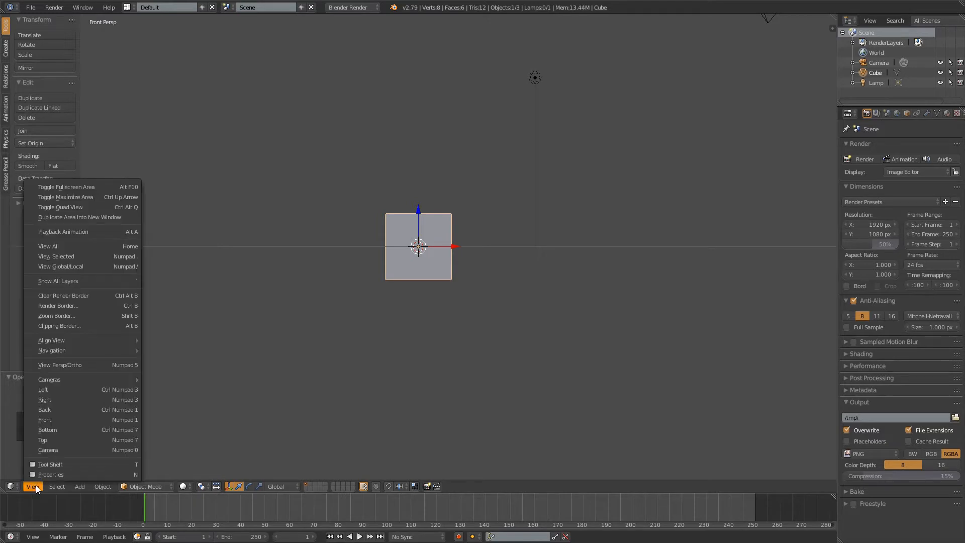
pyautogui.moveTo(50, 486)
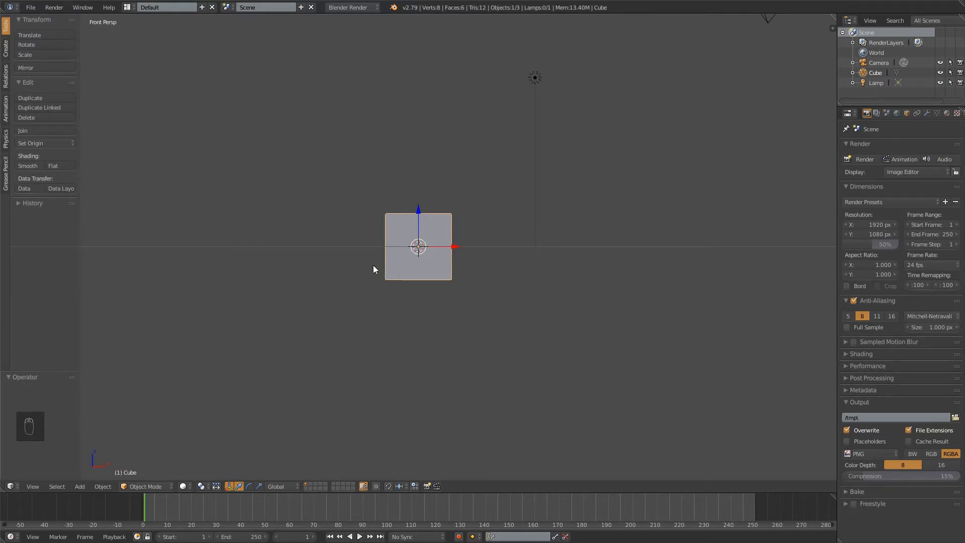
pyautogui.press('KP_5')
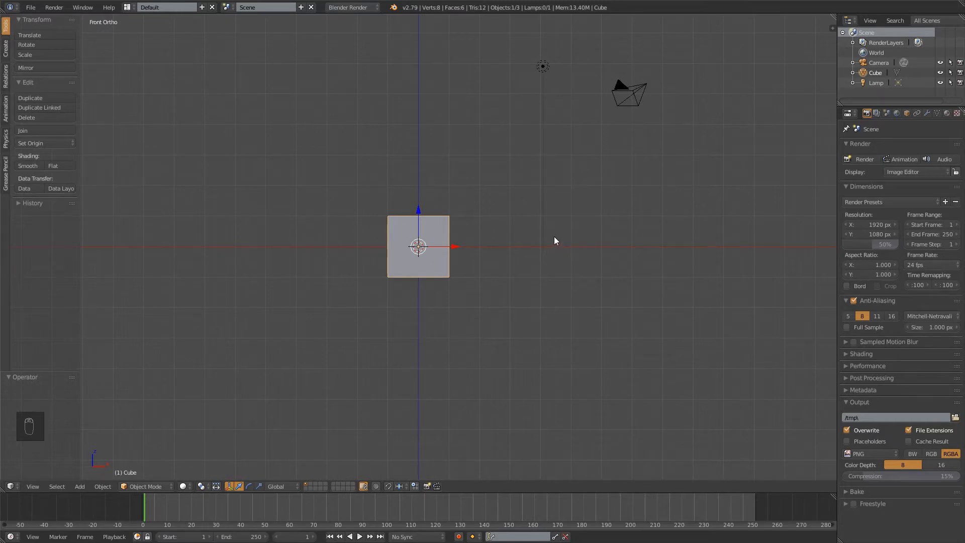
pyautogui.scroll(6, 523, 298)
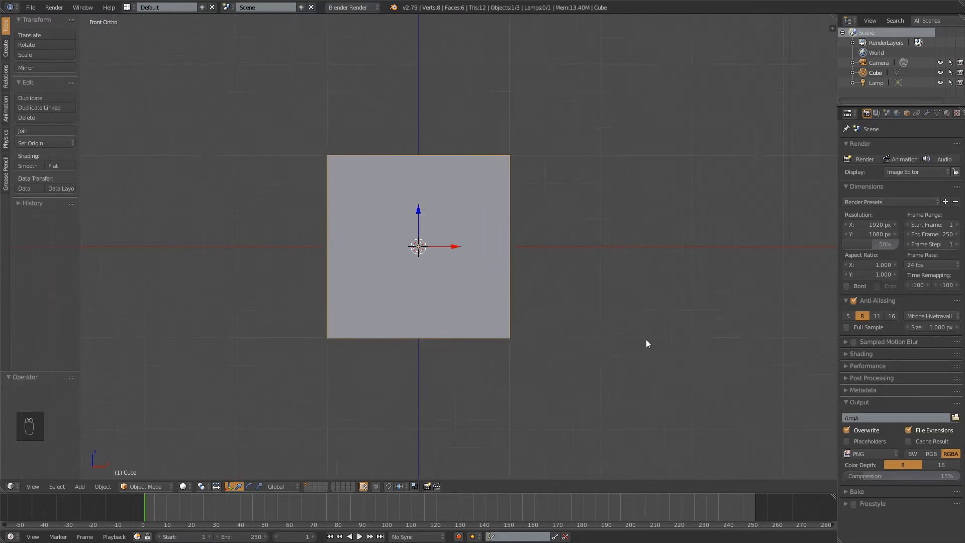
pyautogui.scroll(1, 548, 247)
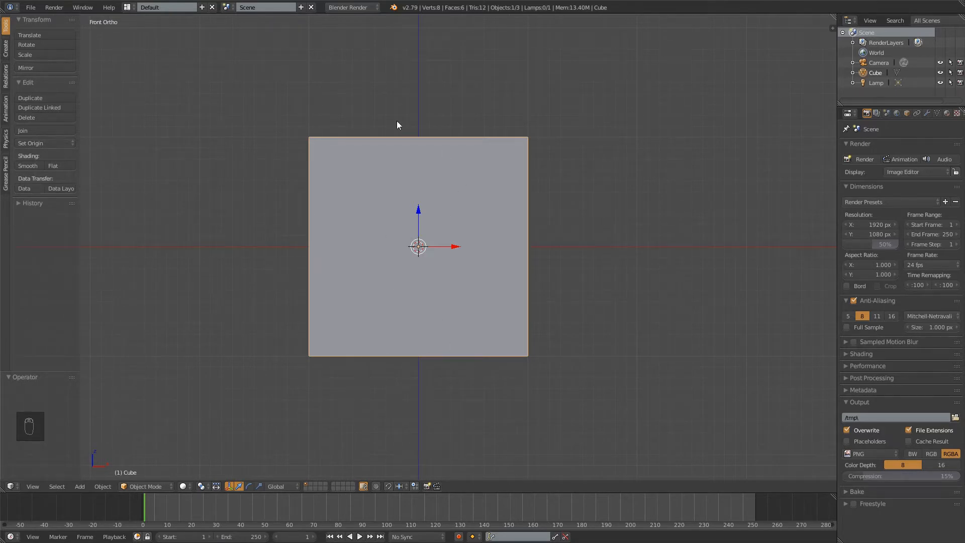
# Put the default cube into Edit Mode, check it from several angles and return to the front view
pyautogui.press('Tab')
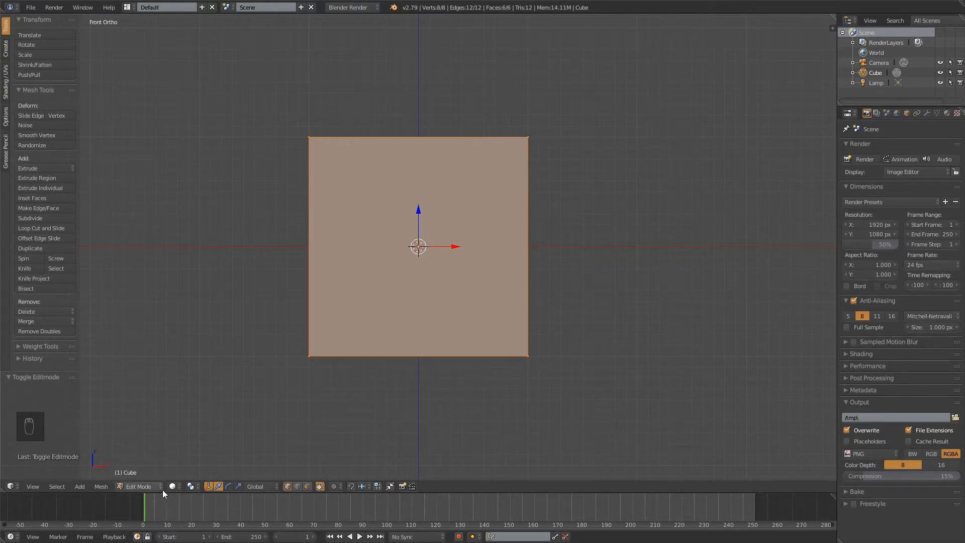
pyautogui.press('Tab')
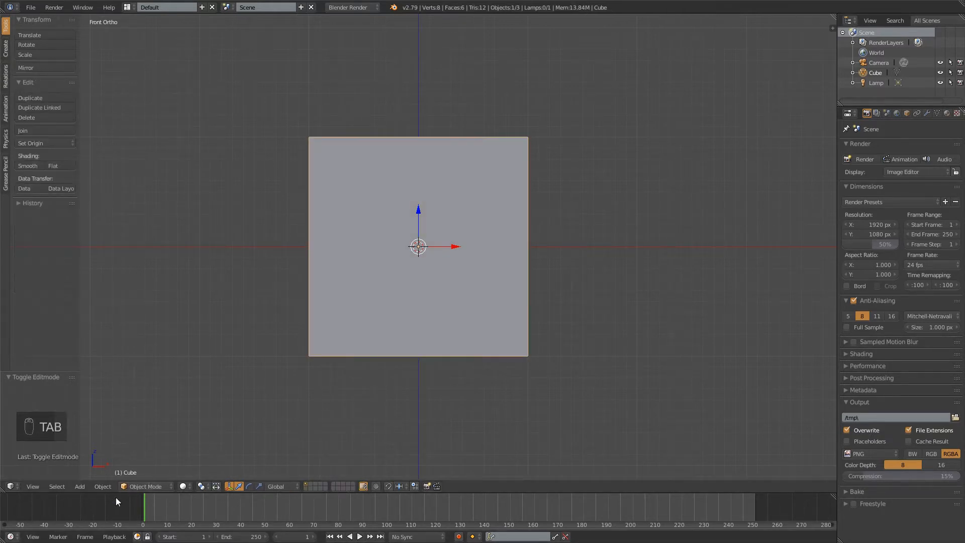
pyautogui.press('Tab')
pyautogui.press('Tab')
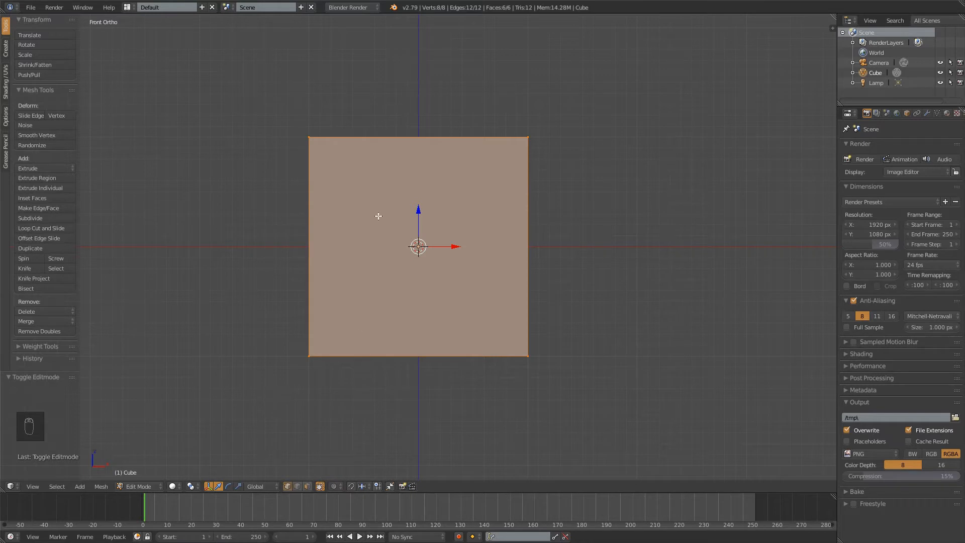
pyautogui.moveTo(548, 89); pyautogui.dragTo(467, 169, button='middle')
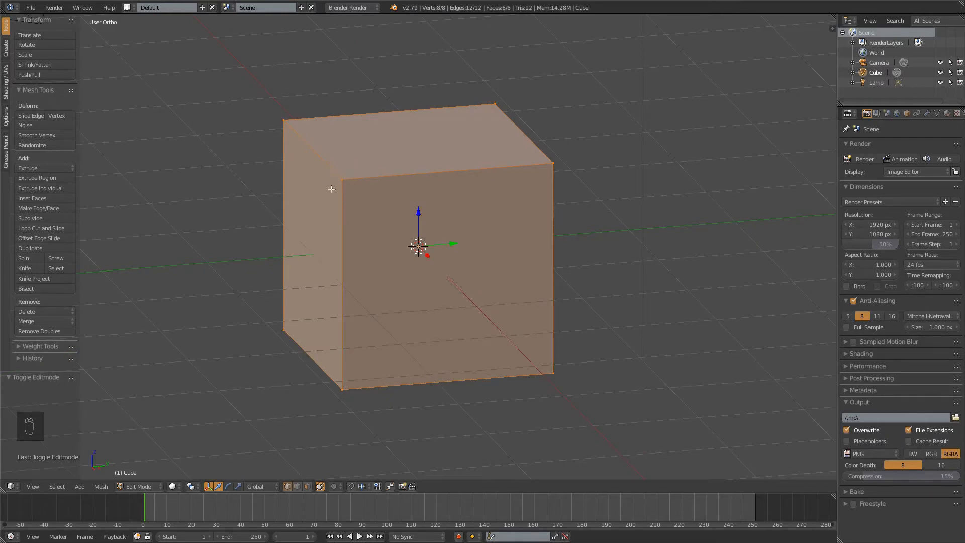
pyautogui.moveTo(336, 220); pyautogui.dragTo(464, 219, button='middle')
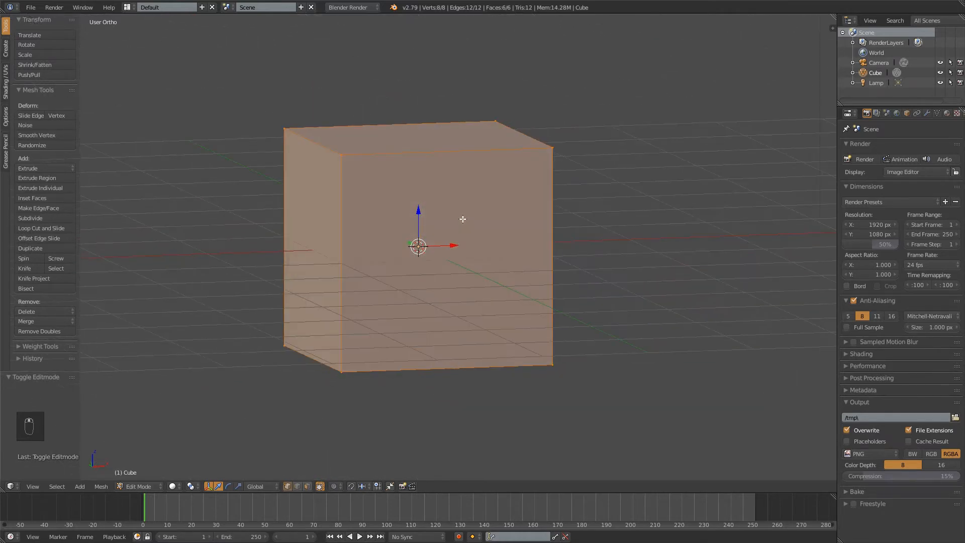
pyautogui.press('KP_1')
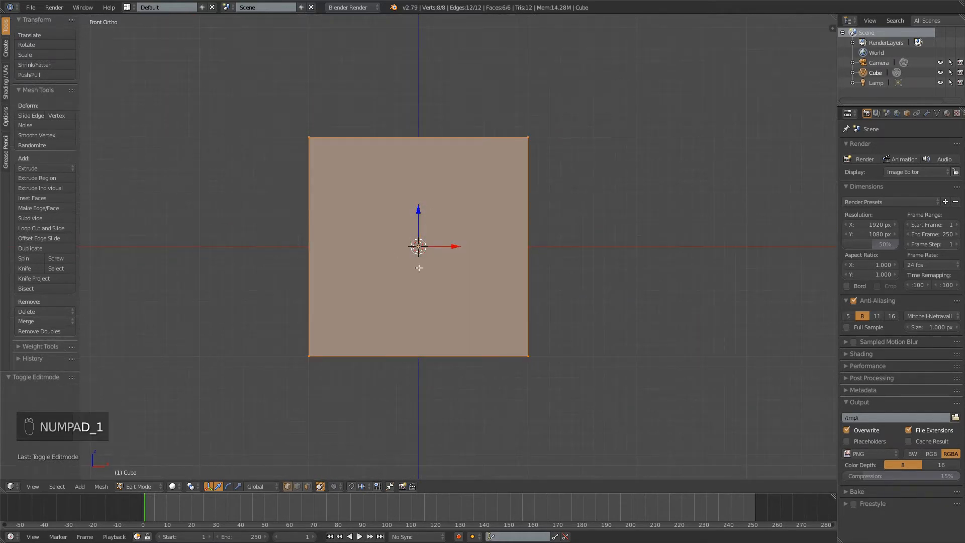
# Display the cube as a see-through wireframe and view it from the front
pyautogui.press('z')
pyautogui.moveTo(575, 194); pyautogui.dragTo(500, 221, button='middle')
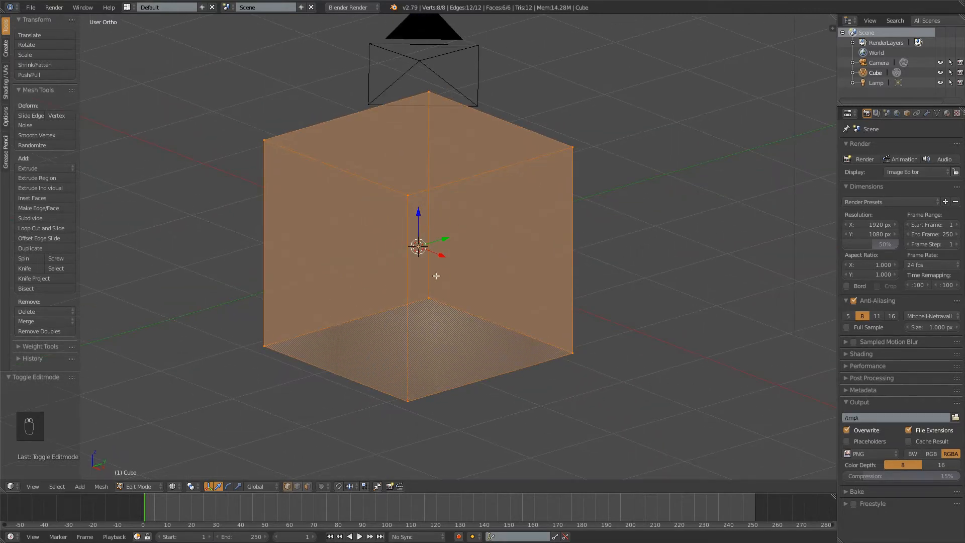
pyautogui.press('KP_1')
pyautogui.scroll(1, 406, 186)
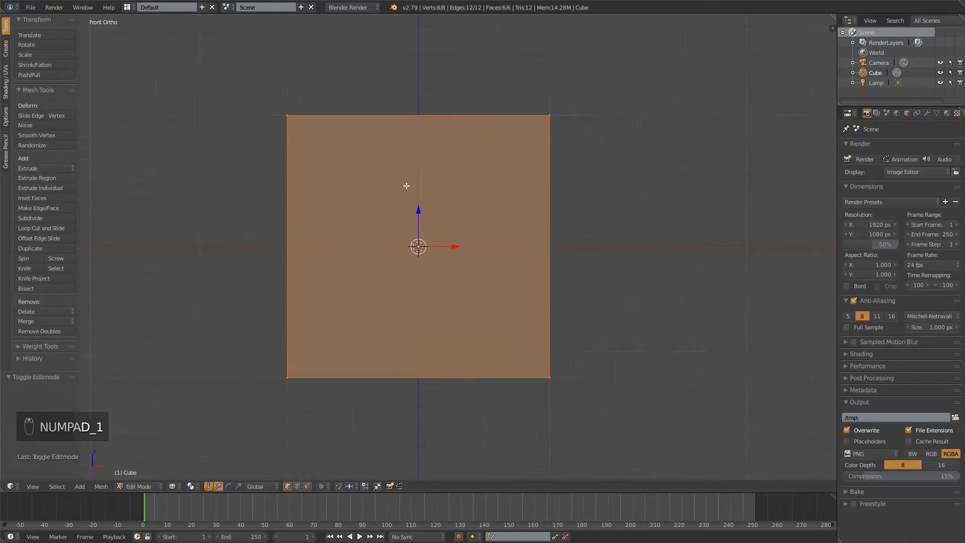
# Select only the cube's top four vertices, lower them 0.9 along Z and raise them back by 0.1
pyautogui.press('a')
pyautogui.press('b')
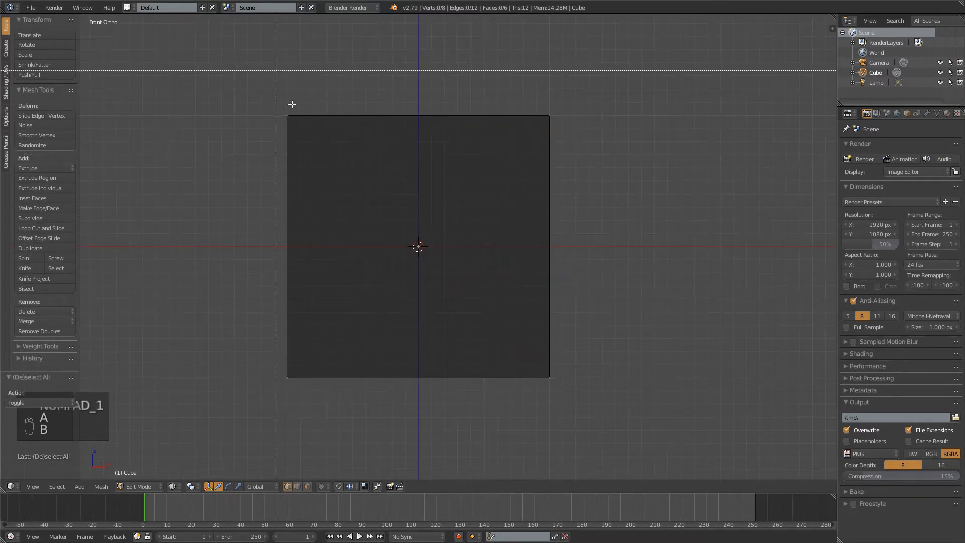
pyautogui.moveTo(215, 91); pyautogui.dragTo(582, 155)
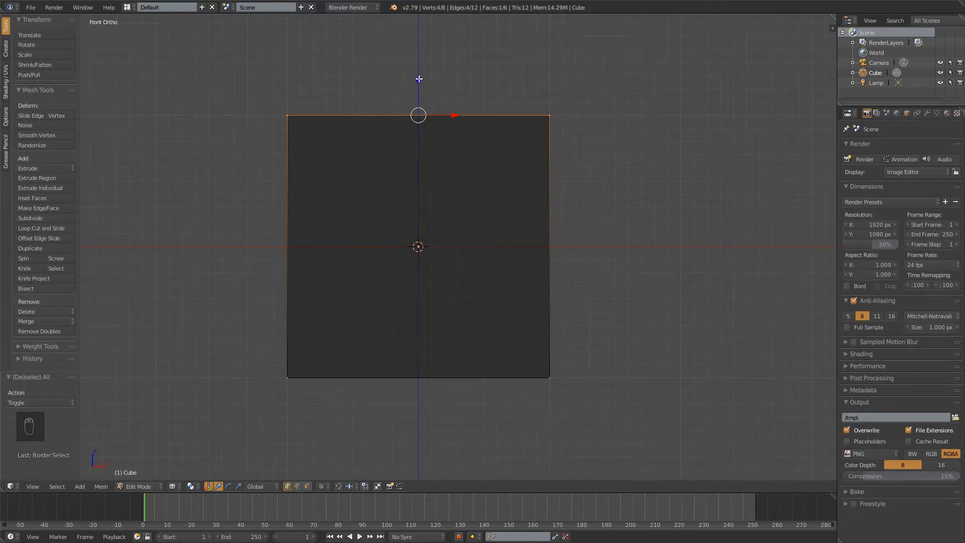
pyautogui.moveTo(420, 78); pyautogui.dragTo(491, 199)
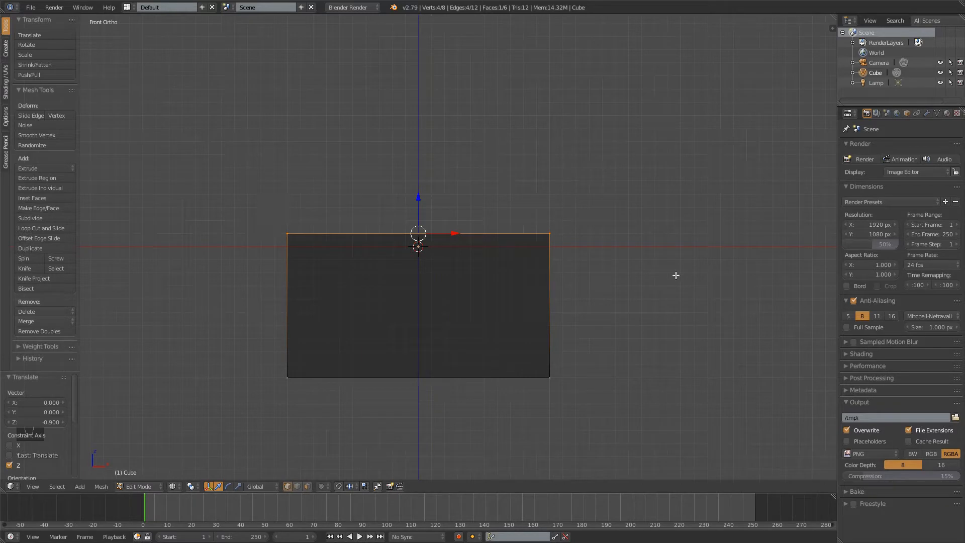
pyautogui.keyDown('ctrl'); pyautogui.moveTo(421, 200); pyautogui.dragTo(420, 190); pyautogui.keyUp('ctrl')
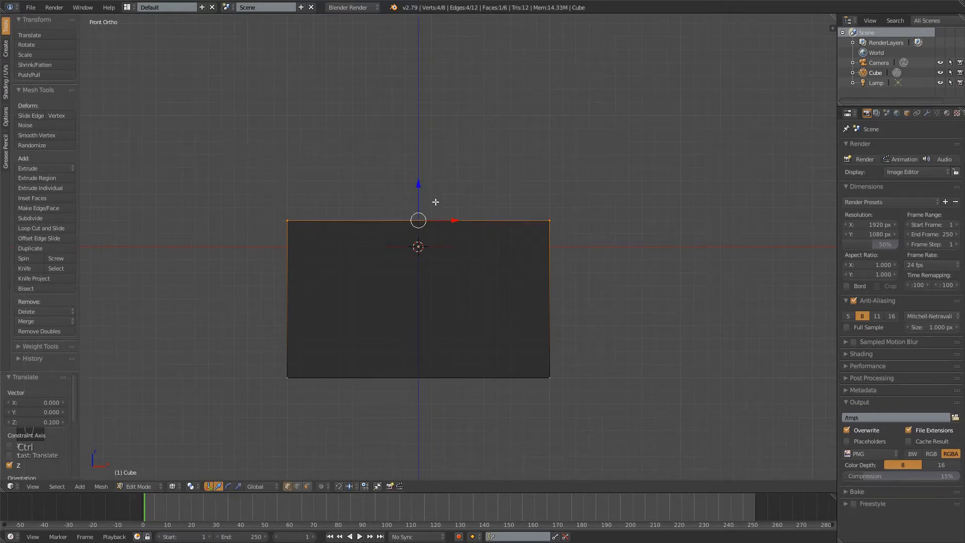
# Select only the cube's bottom four vertices and move them up 1.0 along Z to the origin level
pyautogui.press('a')
pyautogui.press('b')
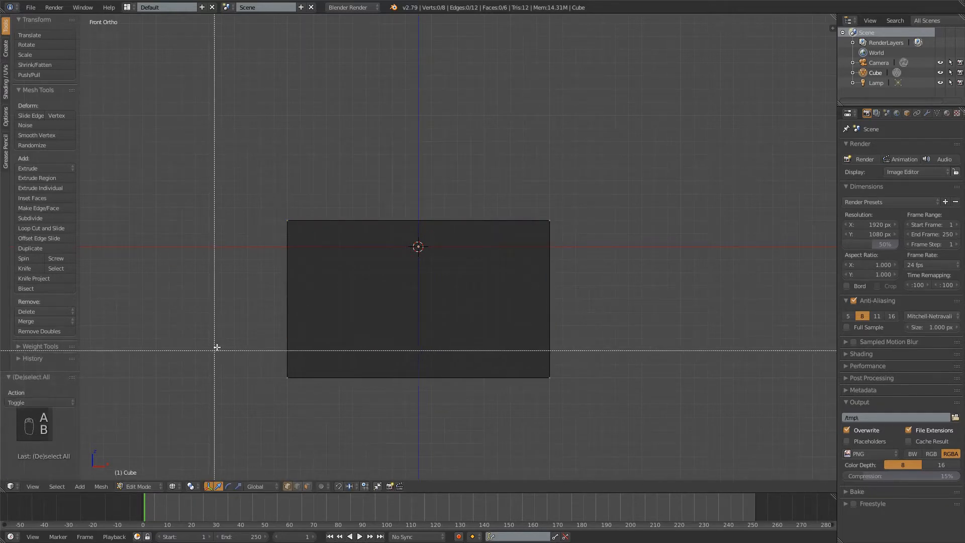
pyautogui.moveTo(221, 346); pyautogui.dragTo(639, 402)
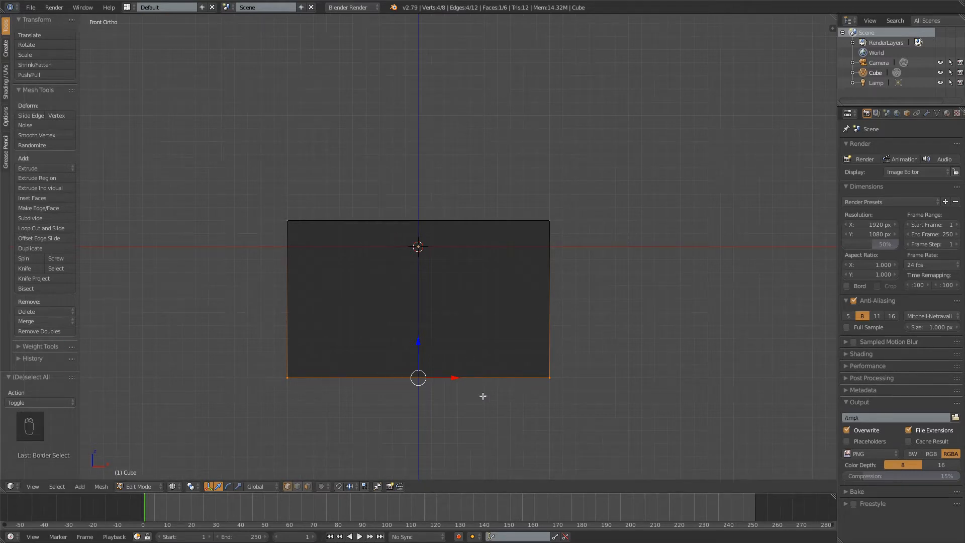
pyautogui.press('a')
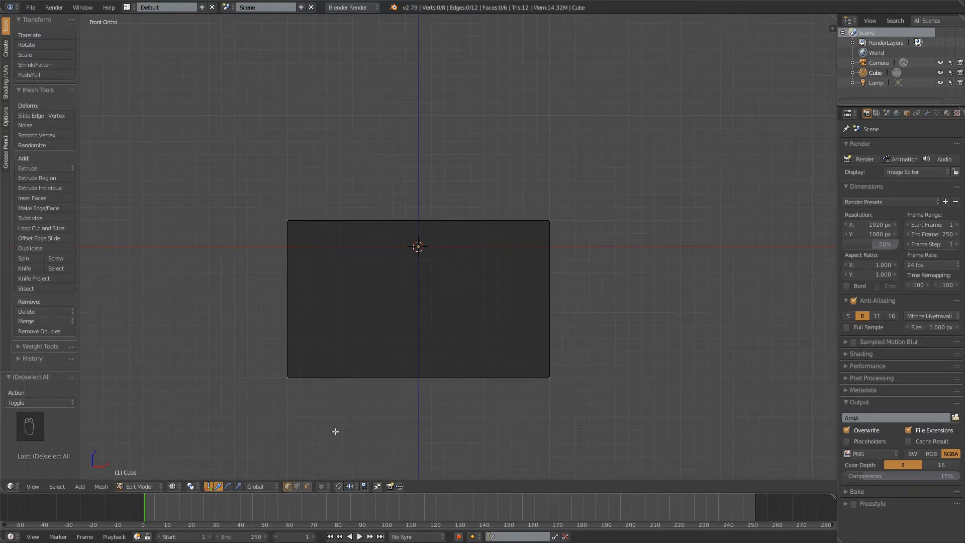
pyautogui.press('a')
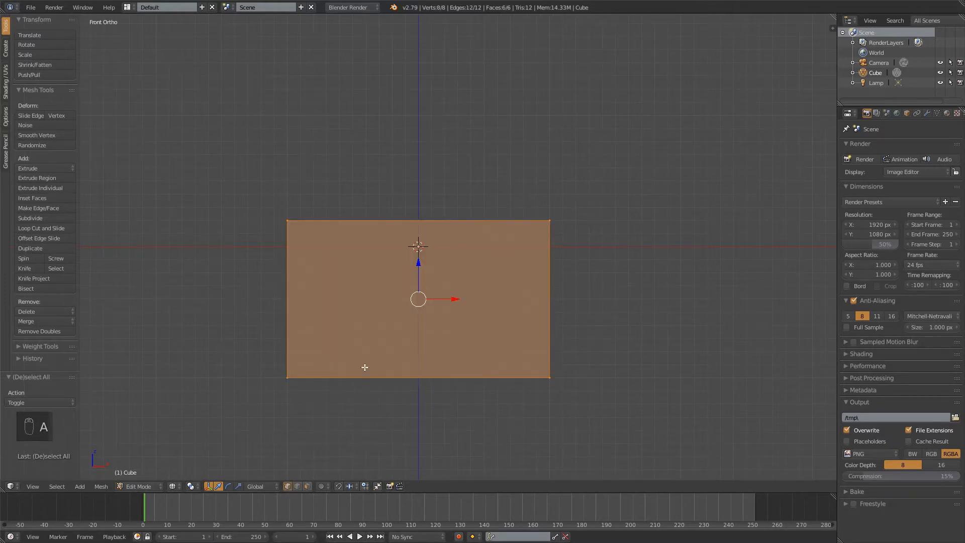
pyautogui.press('a')
pyautogui.press('b')
pyautogui.moveTo(234, 331); pyautogui.dragTo(533, 428)
pyautogui.press('g')
pyautogui.press('z')
pyautogui.keyDown('ctrl'); pyautogui.moveTo(419, 347); pyautogui.dragTo(423, 221); pyautogui.keyUp('ctrl')
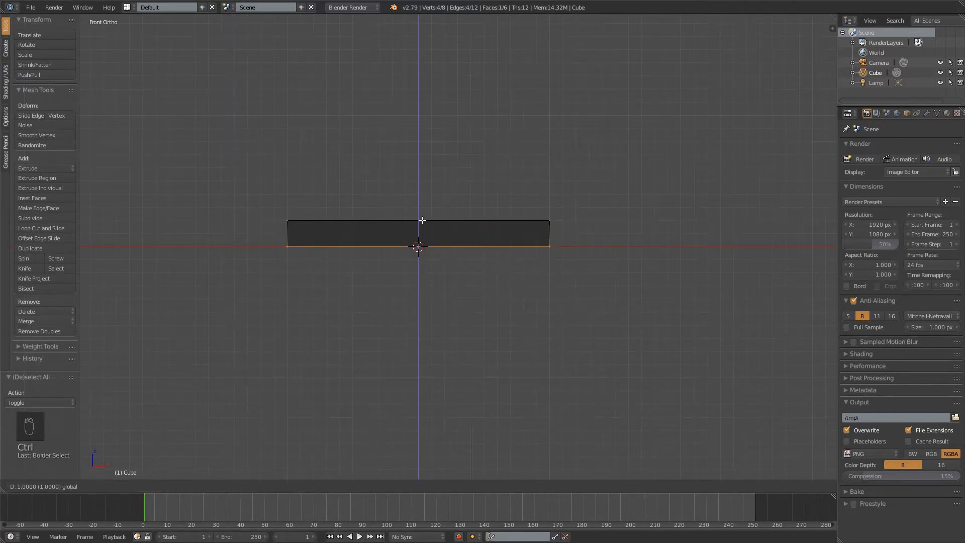
pyautogui.click(422, 220)
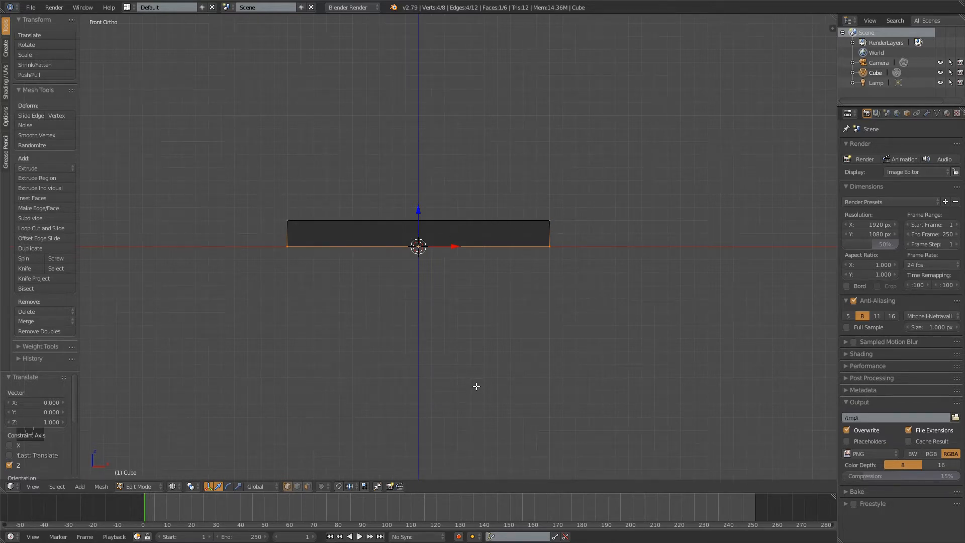
# Select only the slab's top four vertices and extrude them in place without any offset
pyautogui.press('a')
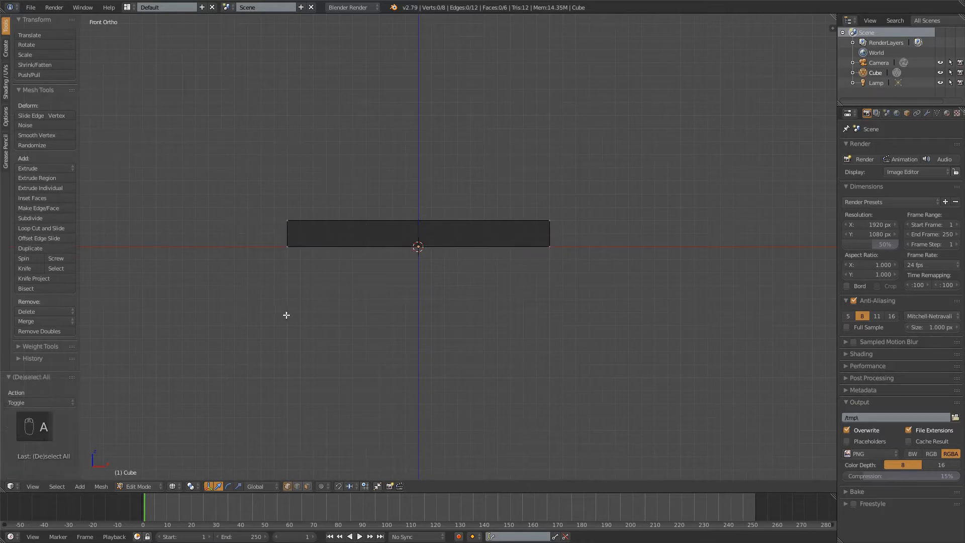
pyautogui.press('b')
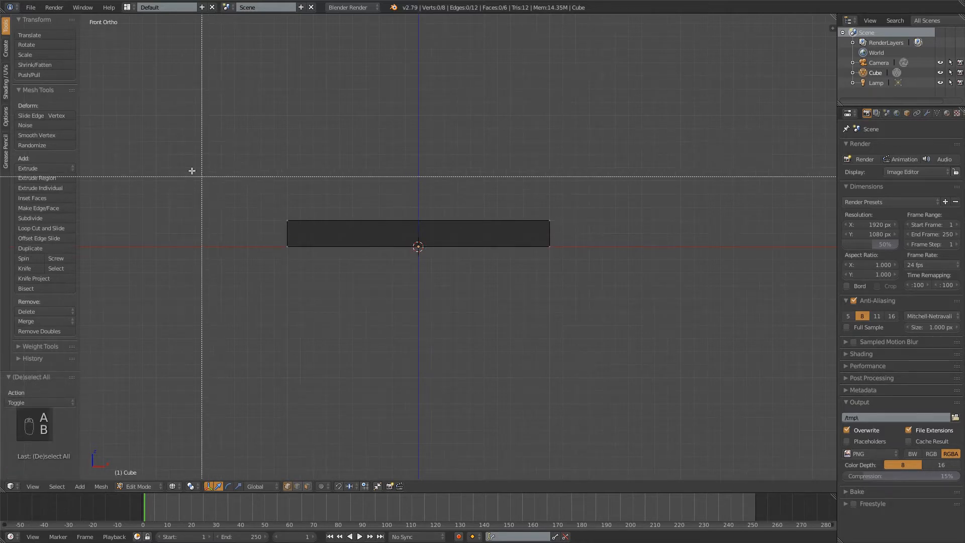
pyautogui.moveTo(192, 171); pyautogui.dragTo(623, 236)
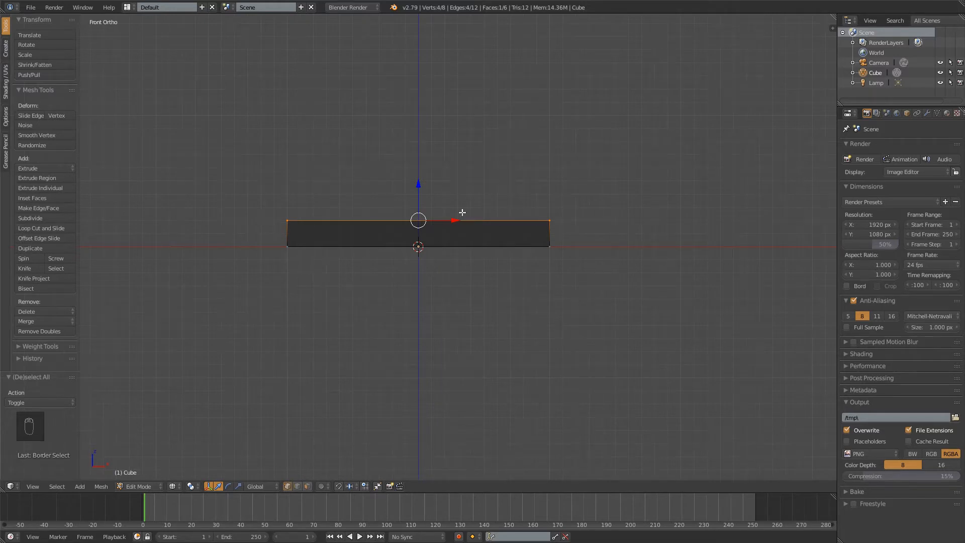
pyautogui.press('e')
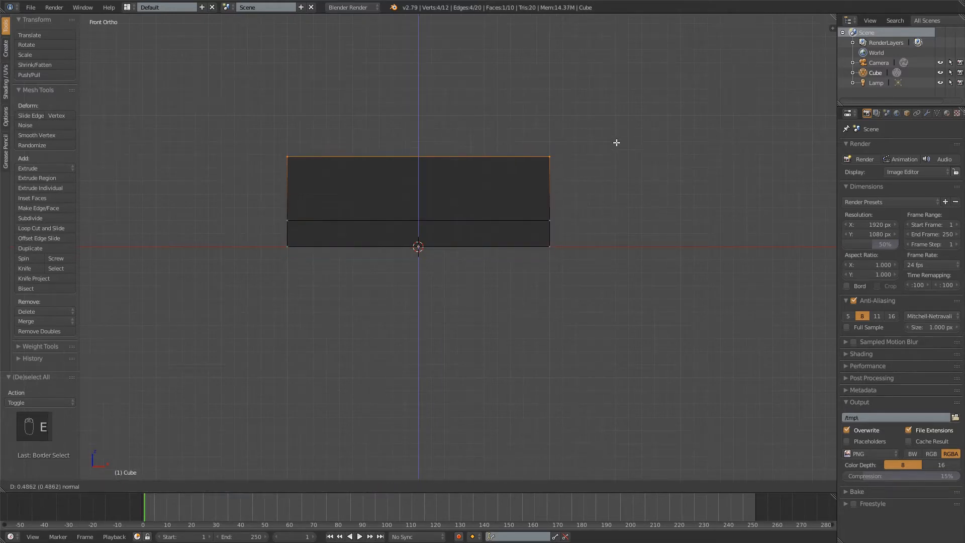
pyautogui.rightClick(626, 143)
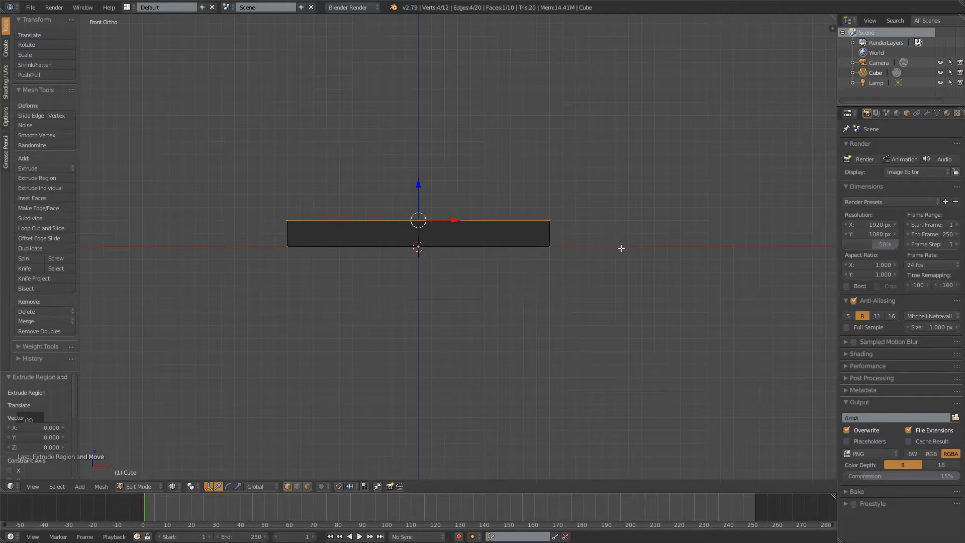
# Shrink the extruded top face toward its centre, scaling it by about 0.18 and again by about 0.79
pyautogui.press('s')
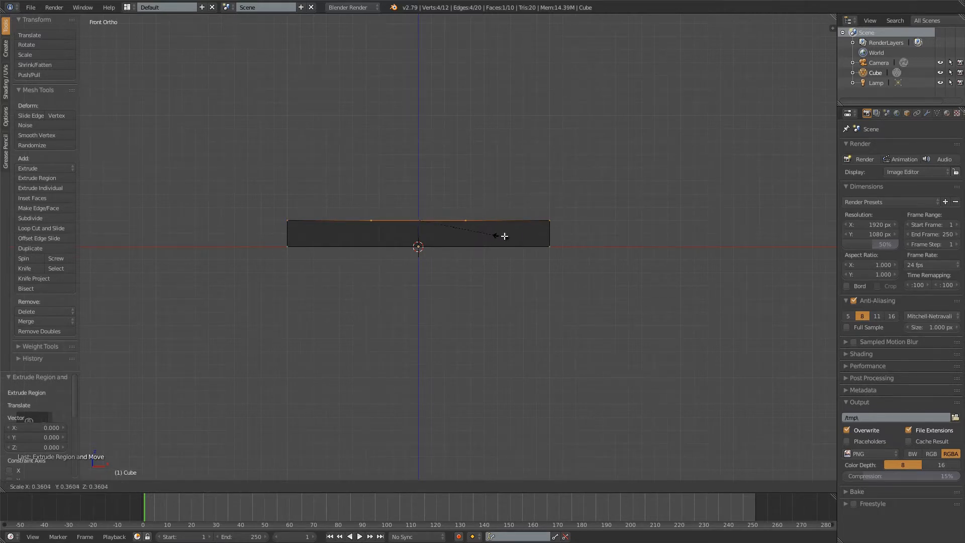
pyautogui.click(458, 237)
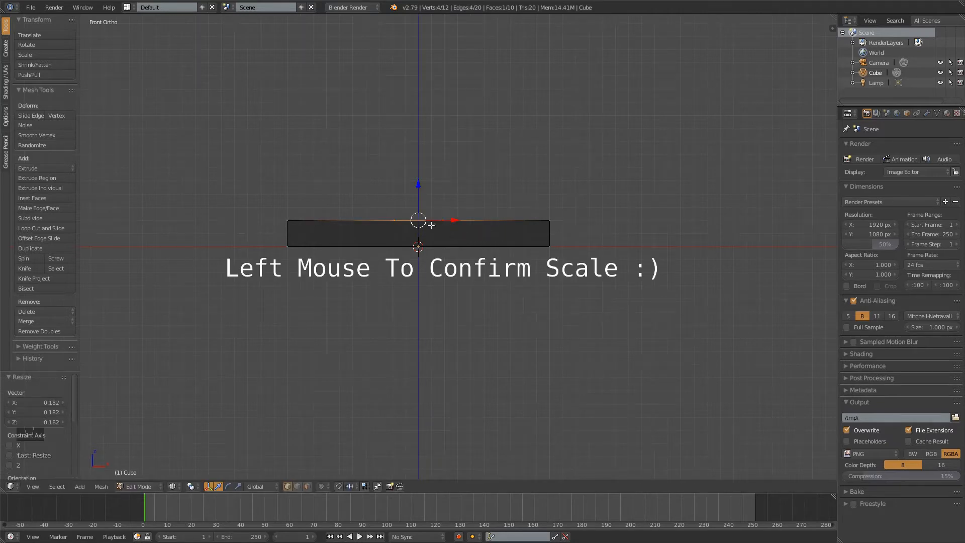
pyautogui.press('s')
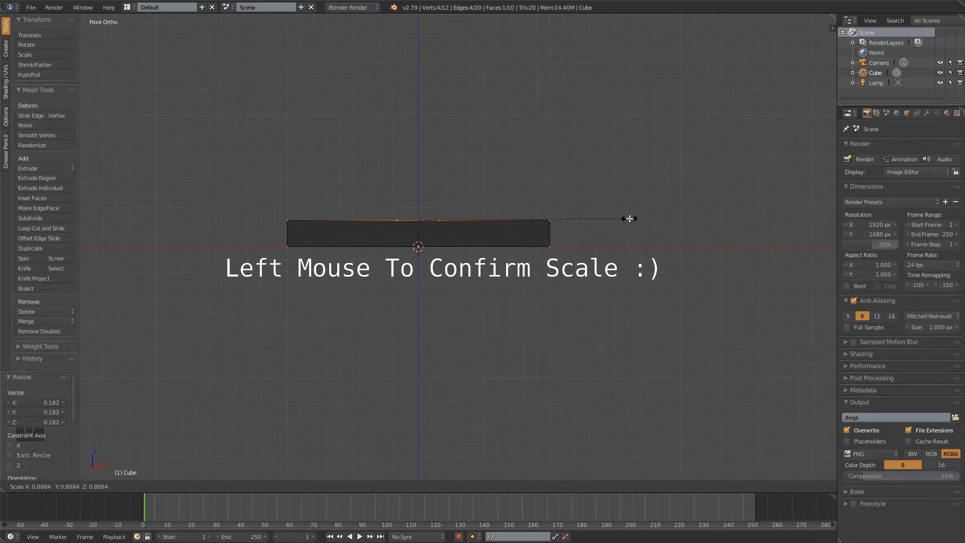
pyautogui.click(605, 211)
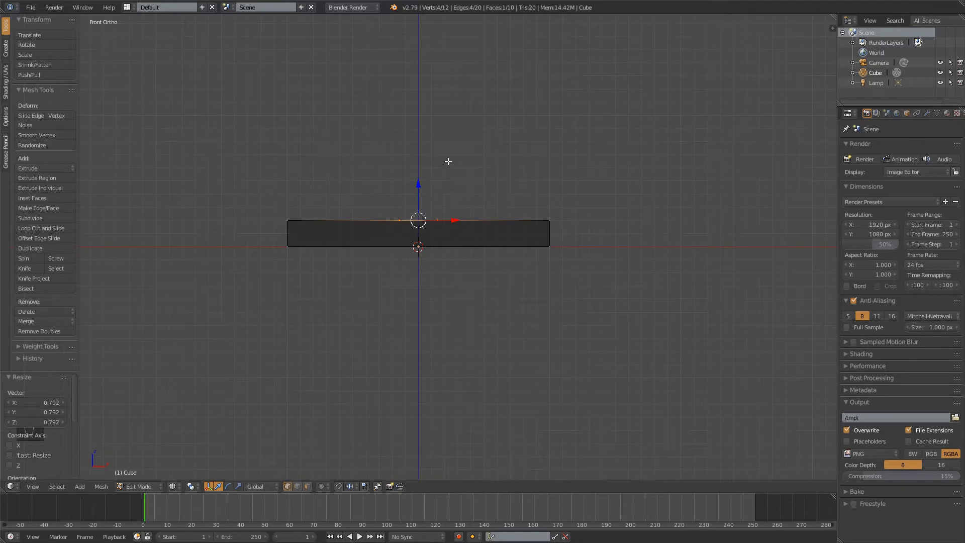
# Raise the small central face 0.1 along Z and extrude it up about 1.3 to form the glass's stem
pyautogui.moveTo(420, 184); pyautogui.dragTo(421, 172)
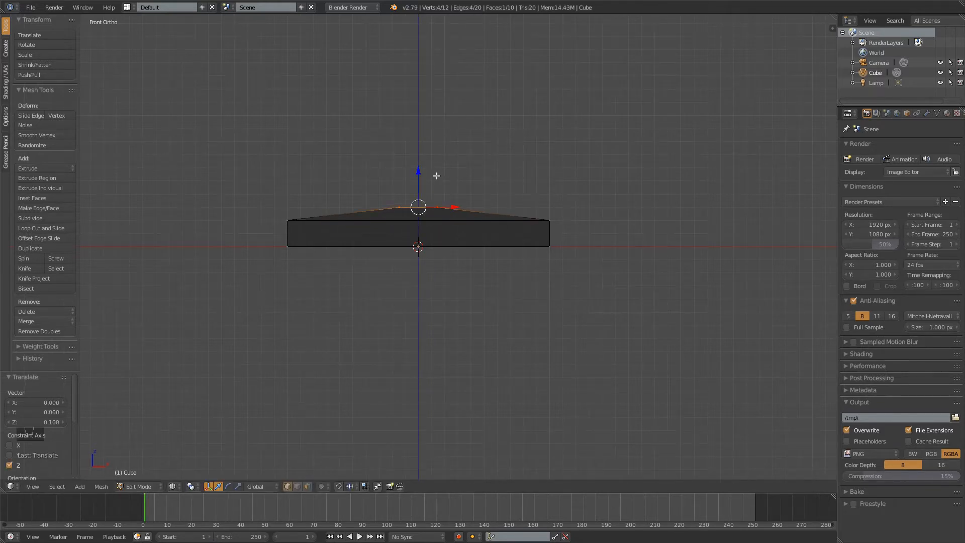
pyautogui.press('e')
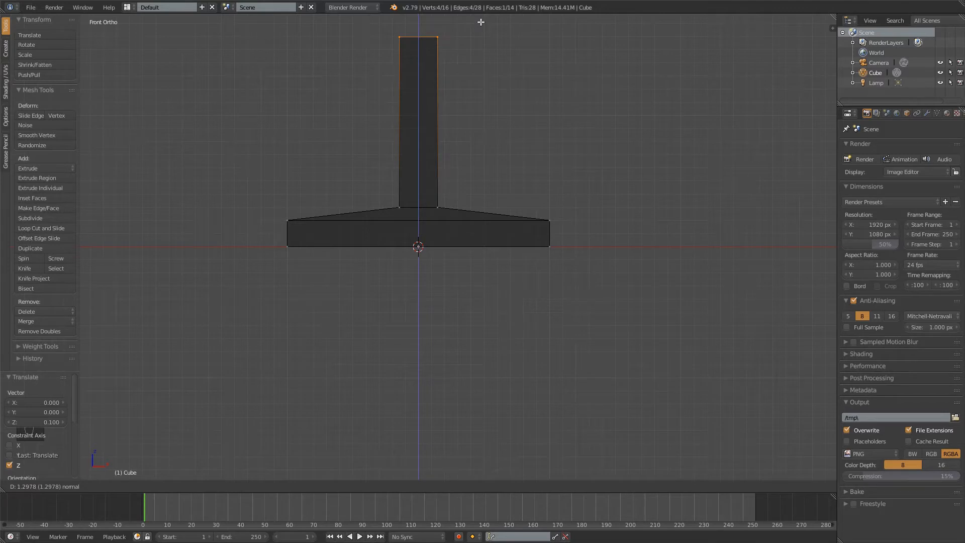
pyautogui.click(481, 22)
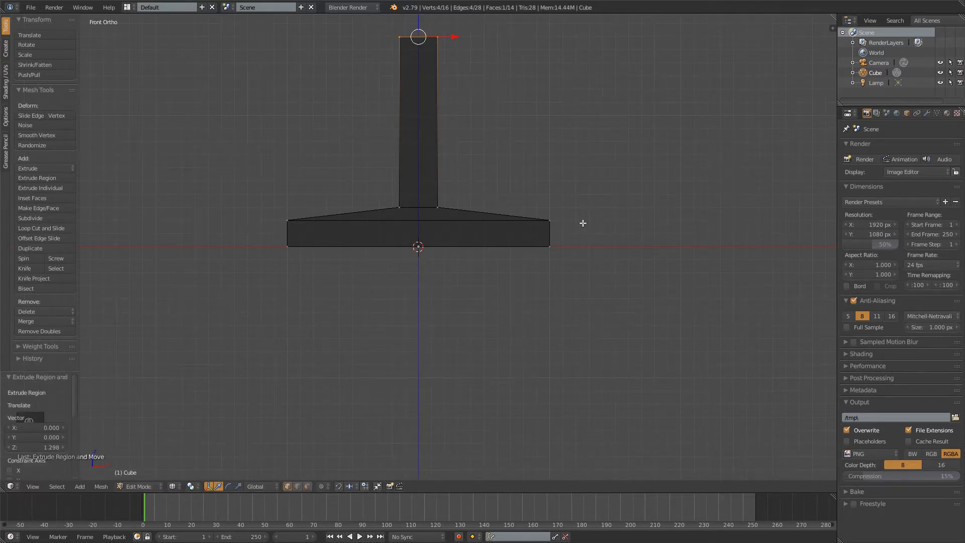
# Extrude the stem's top face up 0.1 and scale it by about 3.3 to begin the cup's flare
pyautogui.keyDown('shift'); pyautogui.moveTo(490, 105); pyautogui.dragTo(519, 309, button='middle'); pyautogui.keyUp('shift')
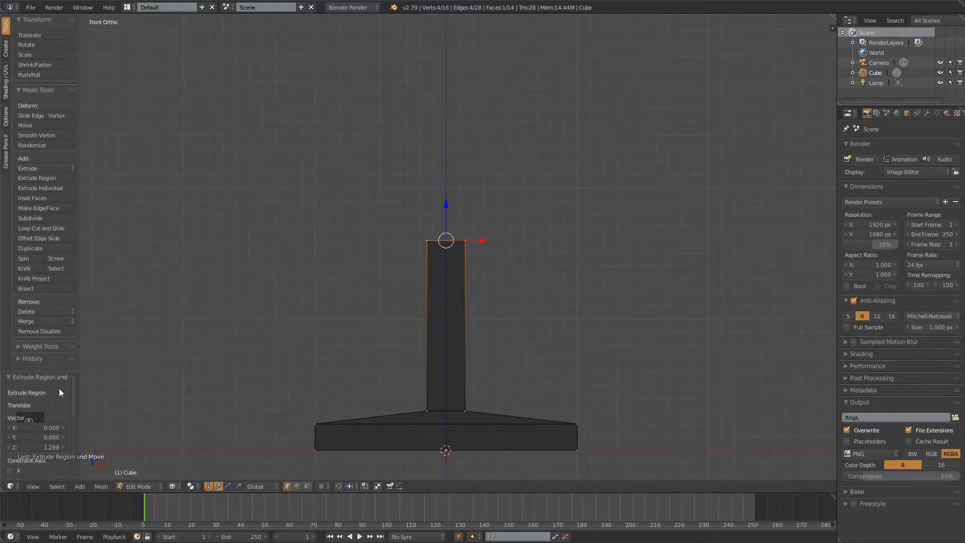
pyautogui.press('e')
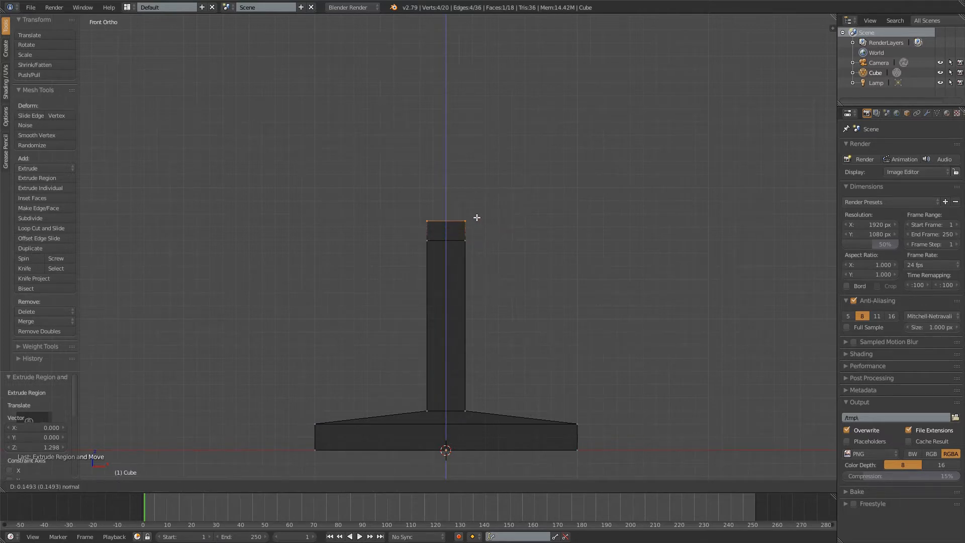
pyautogui.click(476, 225)
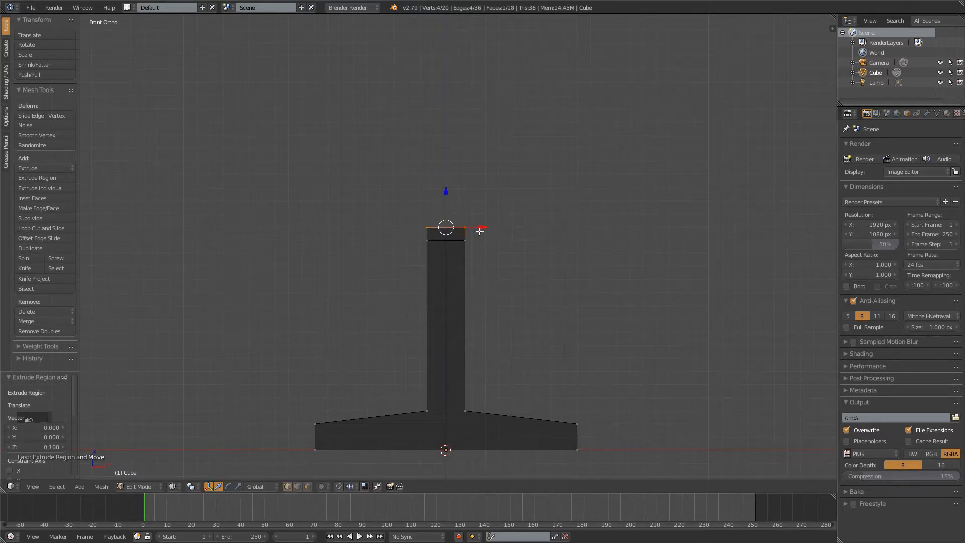
pyautogui.press('s')
pyautogui.click(637, 250)
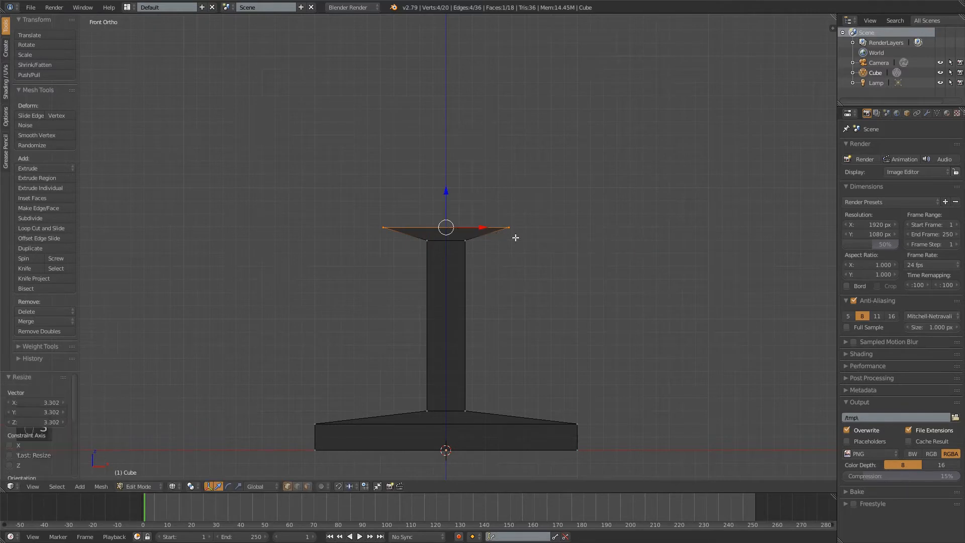
# Extrude the flared top face up about 0.31 and scale it by about 1.8 to widen the bowl
pyautogui.press('e')
pyautogui.click(530, 170)
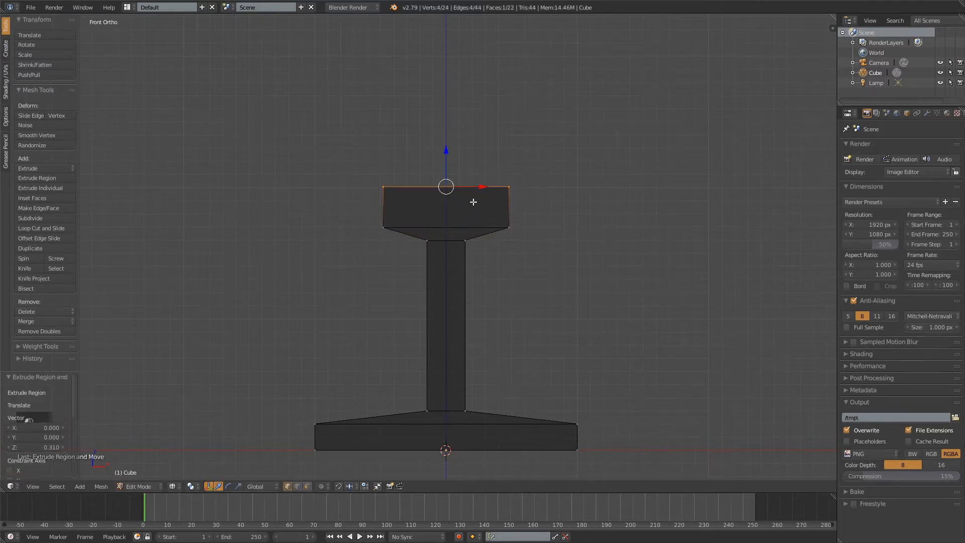
pyautogui.press('s')
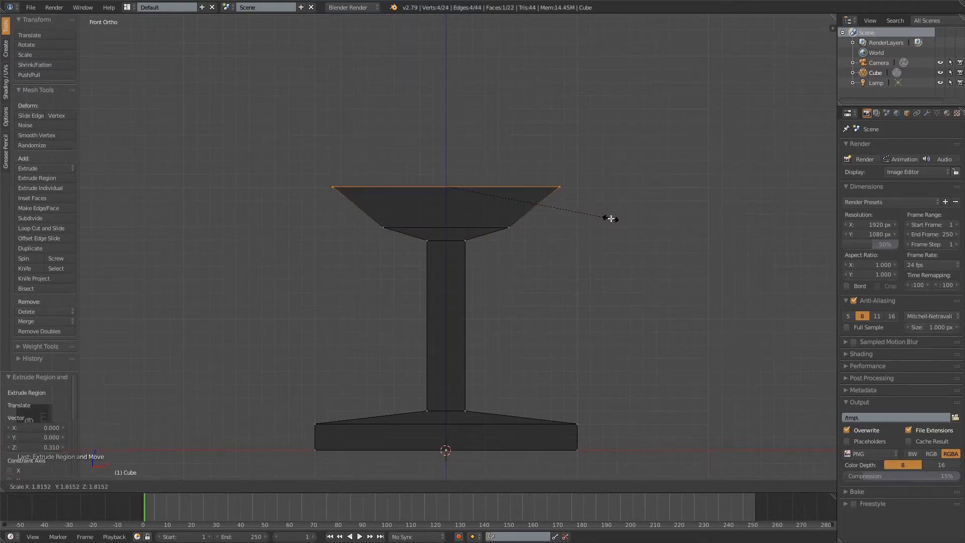
pyautogui.click(612, 216)
# Extrude the bowl's top face up about 1.7 and scale it by about 0.91 to taper the cup walls
pyautogui.keyDown('shift'); pyautogui.moveTo(494, 140); pyautogui.dragTo(462, 254, button='middle'); pyautogui.keyUp('shift')
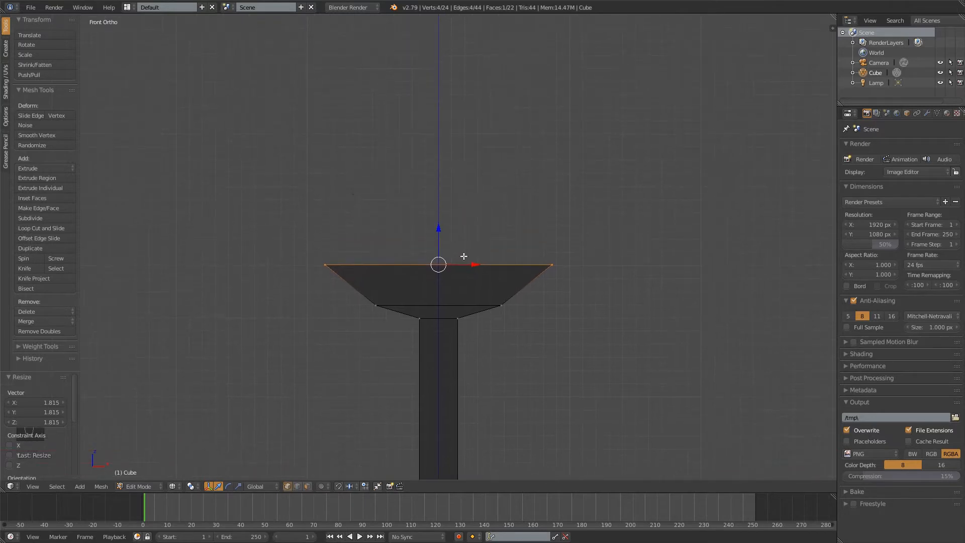
pyautogui.press('e')
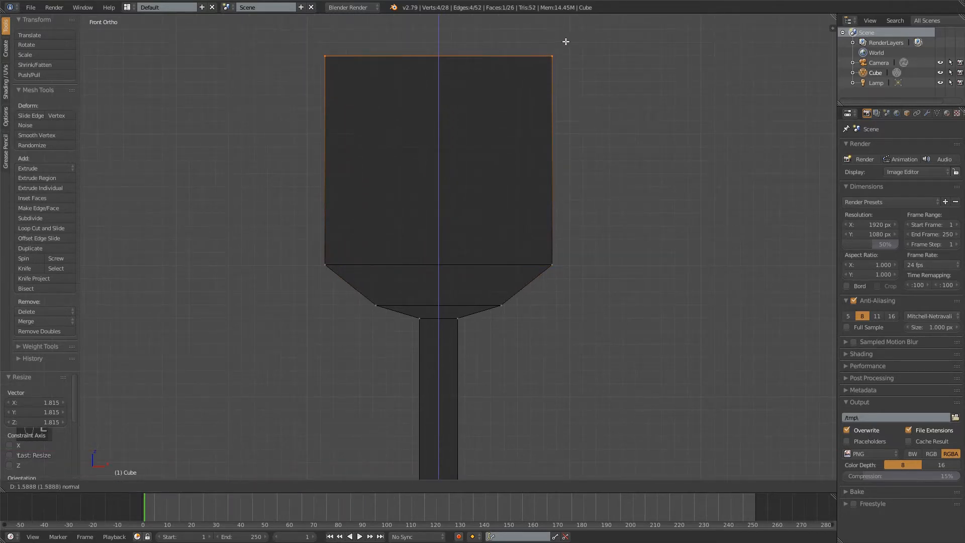
pyautogui.click(590, 28)
pyautogui.scroll(-2, 604, 250)
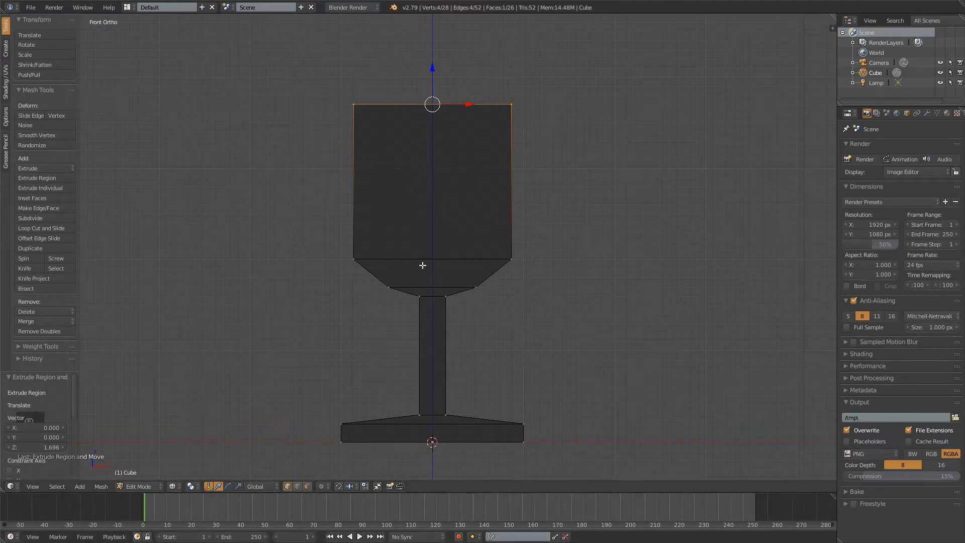
pyautogui.press('s')
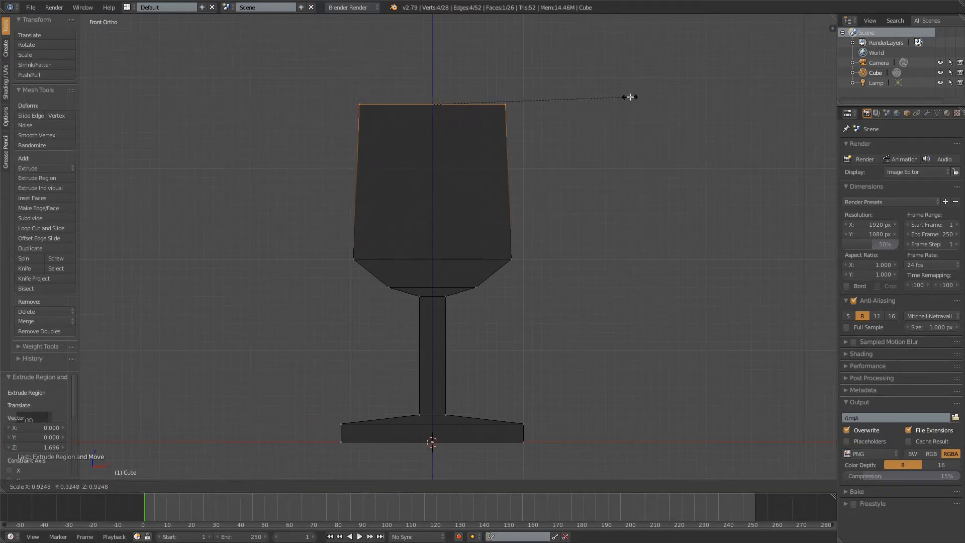
pyautogui.click(628, 98)
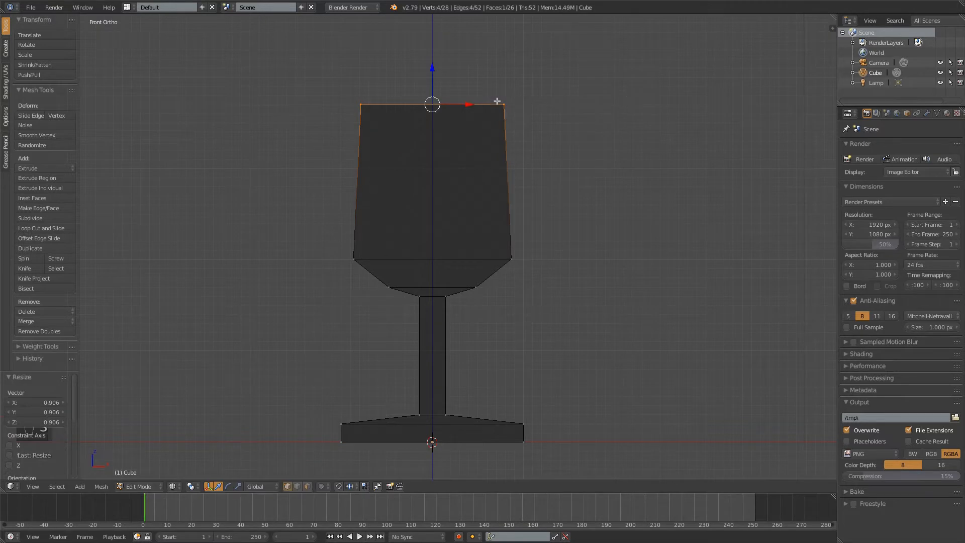
# From the front view, extrude the cup's top face in place and scale it by about 0.89 to form the rim
pyautogui.keyDown('shift'); pyautogui.moveTo(440, 98); pyautogui.dragTo(441, 141, button='middle'); pyautogui.keyUp('shift')
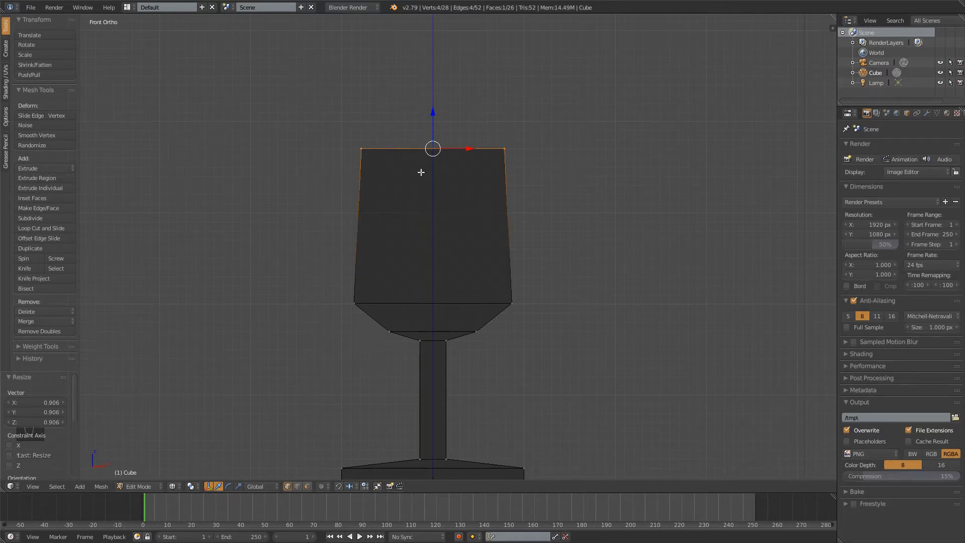
pyautogui.moveTo(472, 200)
pyautogui.mouseDown(button='middle')
pyautogui.moveTo(478, 181)
pyautogui.moveTo(382, 212)
pyautogui.moveTo(437, 205)
pyautogui.moveTo(483, 158)
pyautogui.moveTo(397, 201)
pyautogui.moveTo(313, 196)
pyautogui.moveTo(394, 198)
pyautogui.moveTo(525, 174)
pyautogui.moveTo(534, 148)
pyautogui.moveTo(379, 181)
pyautogui.moveTo(422, 201)
pyautogui.moveTo(518, 205)
pyautogui.moveTo(433, 194)
pyautogui.moveTo(458, 191)
pyautogui.mouseUp(button='middle')
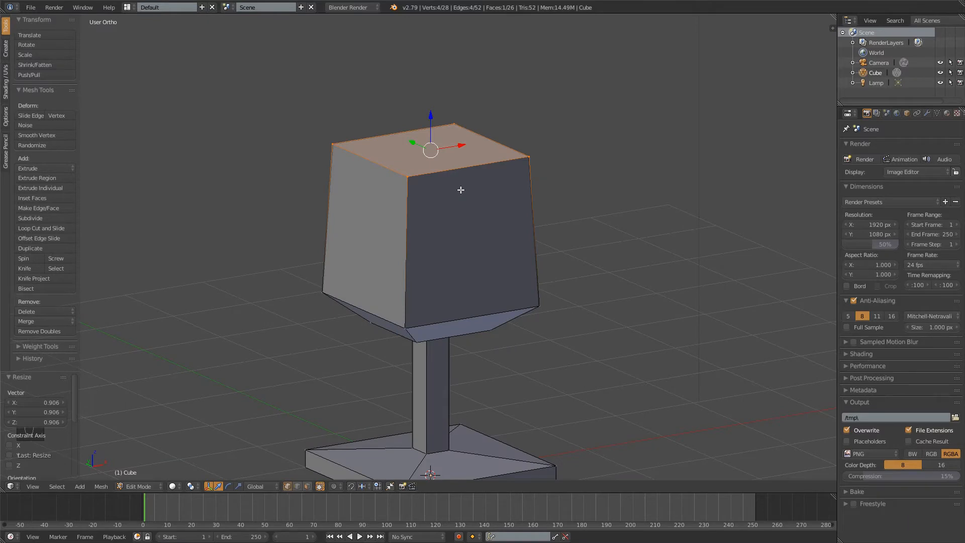
pyautogui.press('KP_1')
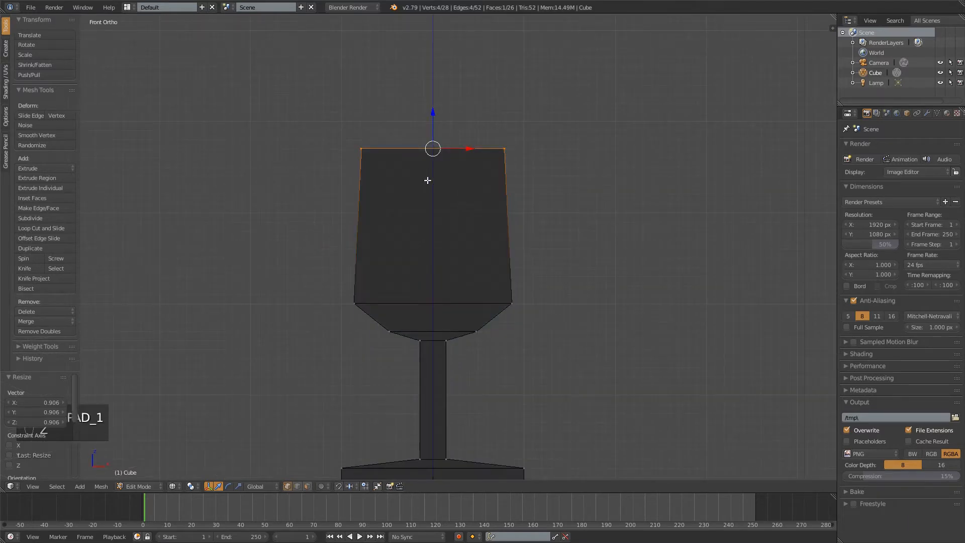
pyautogui.press('e')
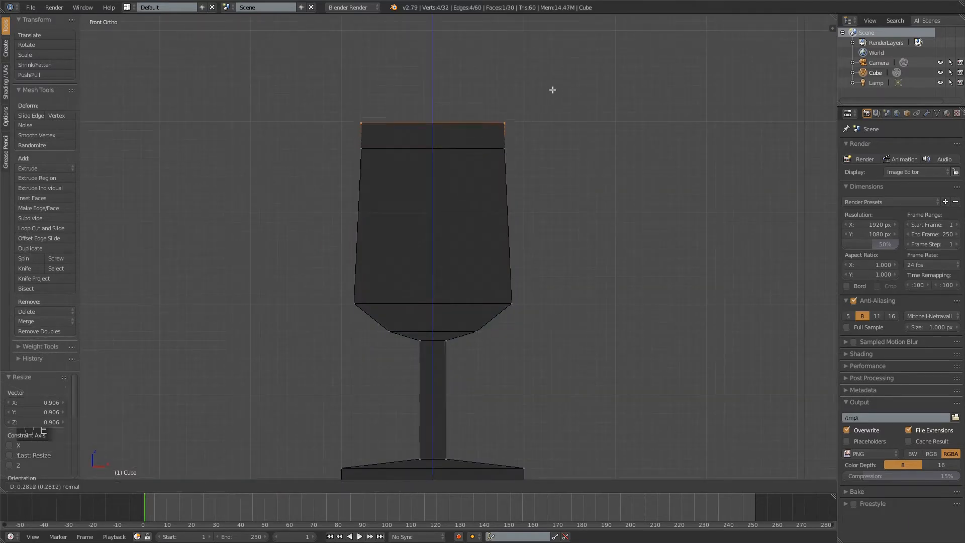
pyautogui.rightClick(723, 153)
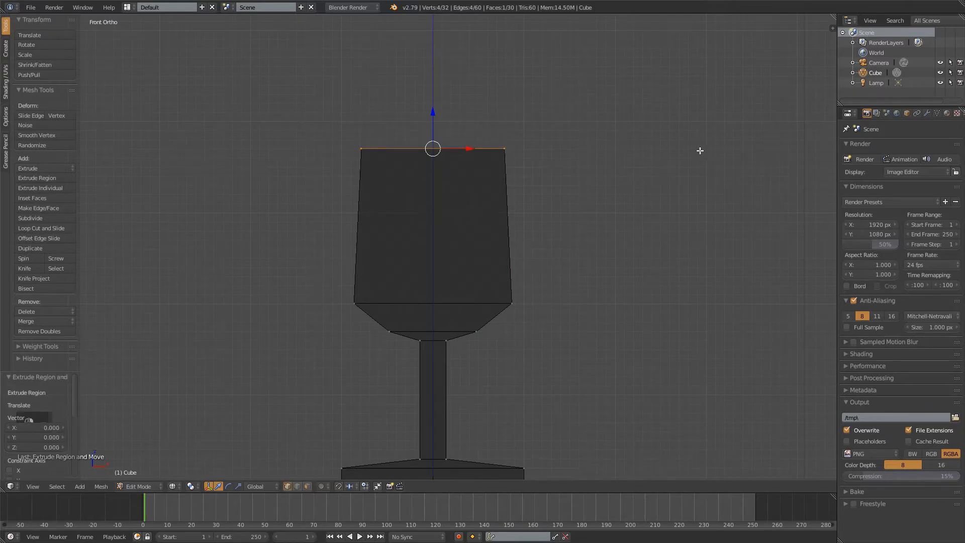
pyautogui.press('s')
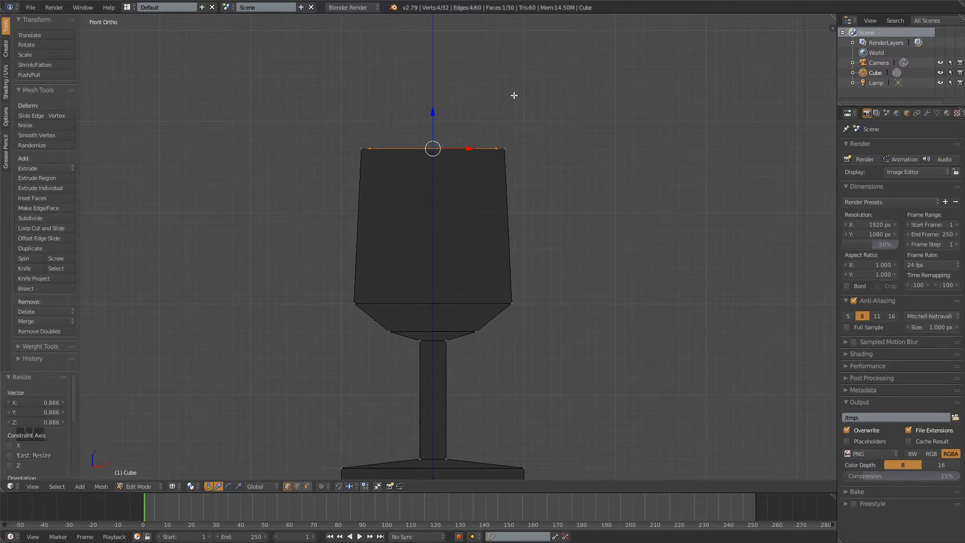
# Extrude the inner rim face down about 1.7 into the cup and scale it by about 1.08 to follow the outer walls
pyautogui.press('e')
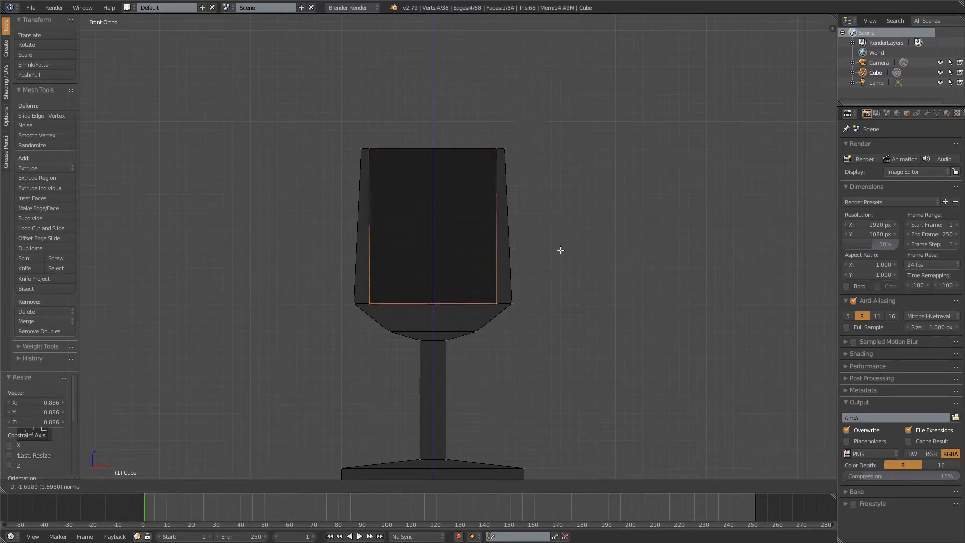
pyautogui.click(561, 250)
pyautogui.press('s')
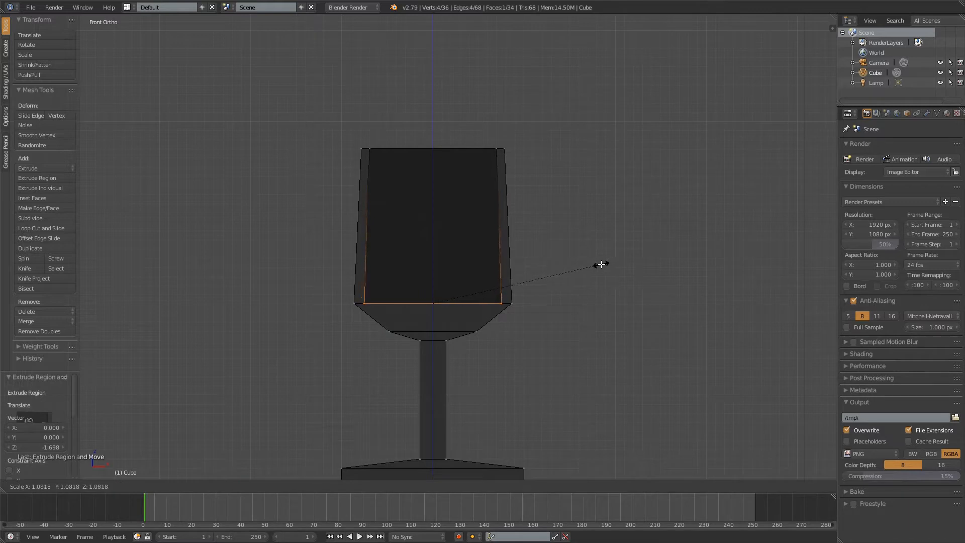
pyautogui.click(591, 263)
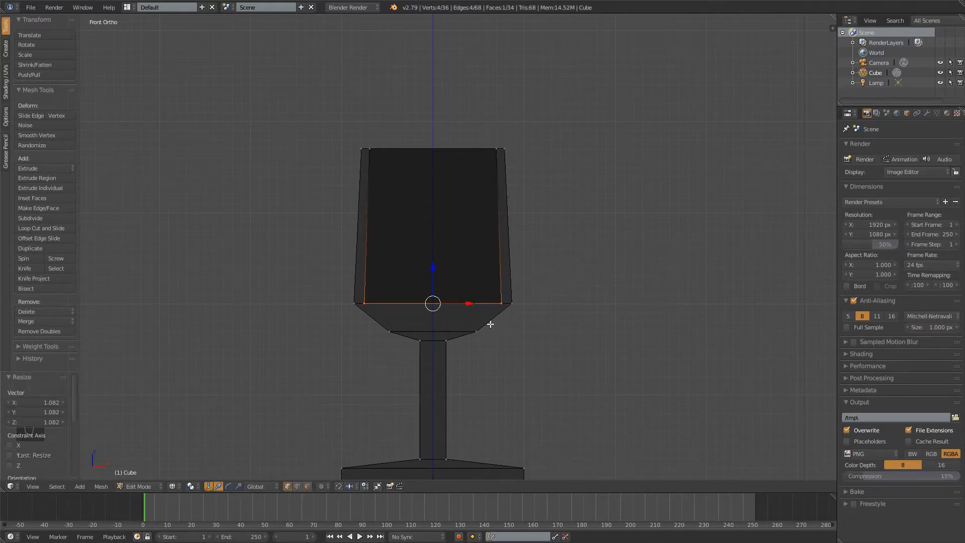
# Extrude the cavity's floor down about 0.3 and scale it by about 0.42 to follow the bowl's lower slope
pyautogui.press('e')
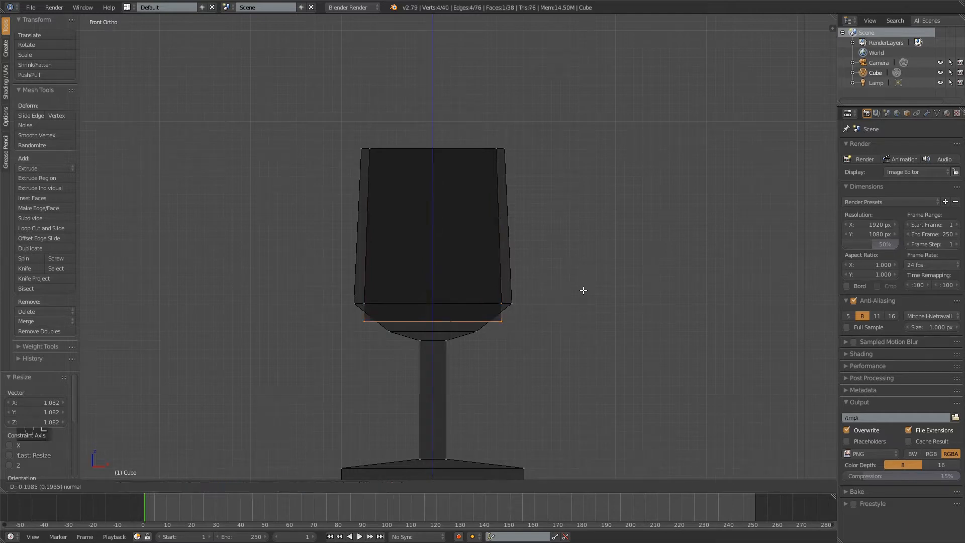
pyautogui.click(579, 299)
pyautogui.press('e')
pyautogui.press('s')
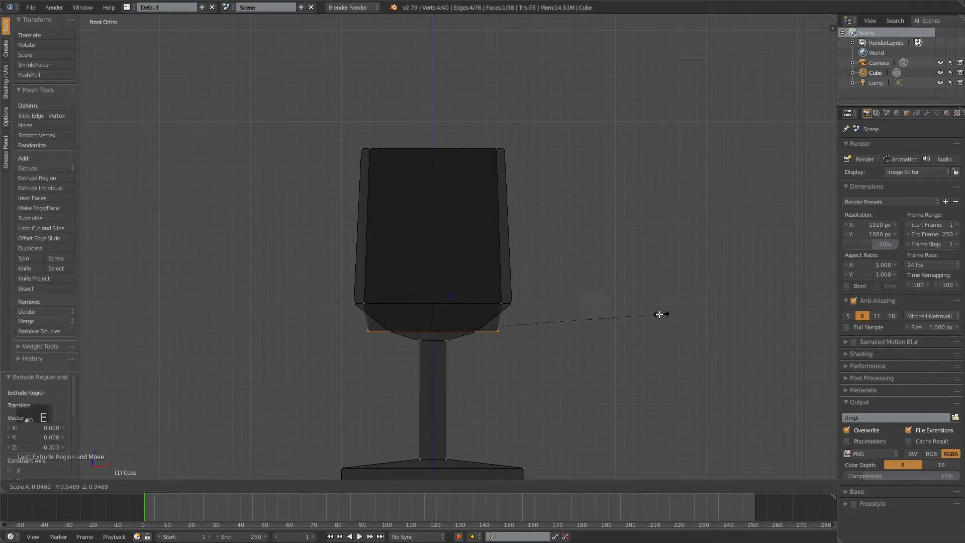
pyautogui.click(533, 304)
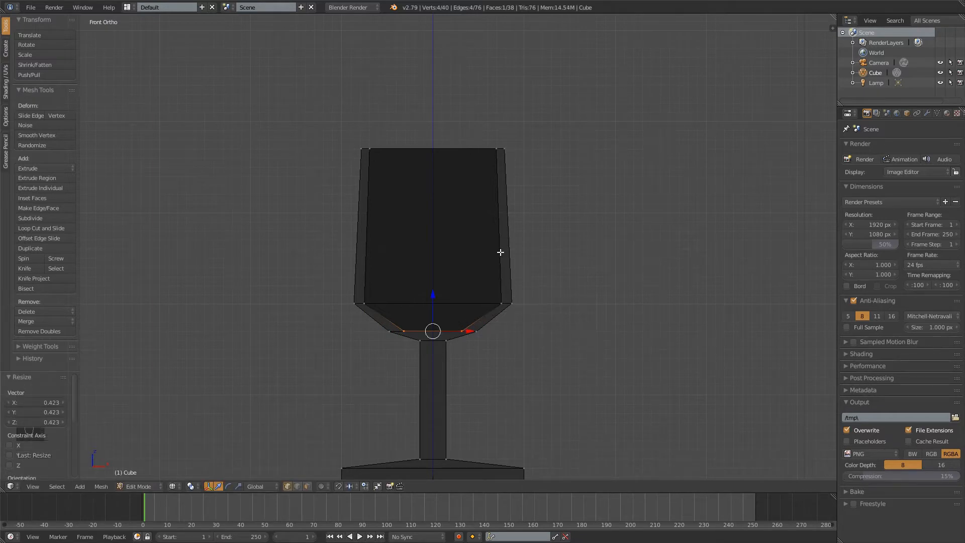
# Deselect the mesh, return to solid shading, and add a Subdivision Surface modifier to the glass
pyautogui.press('a')
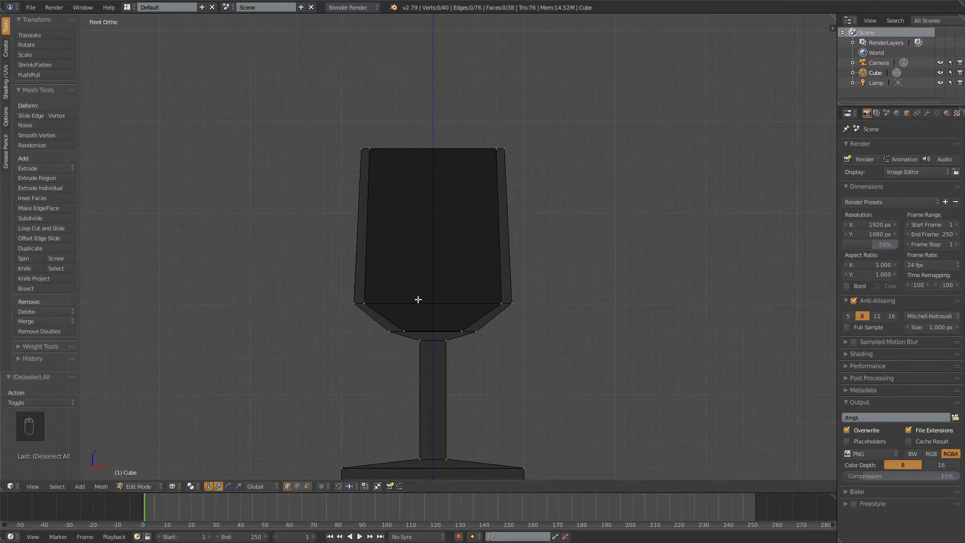
pyautogui.press('z')
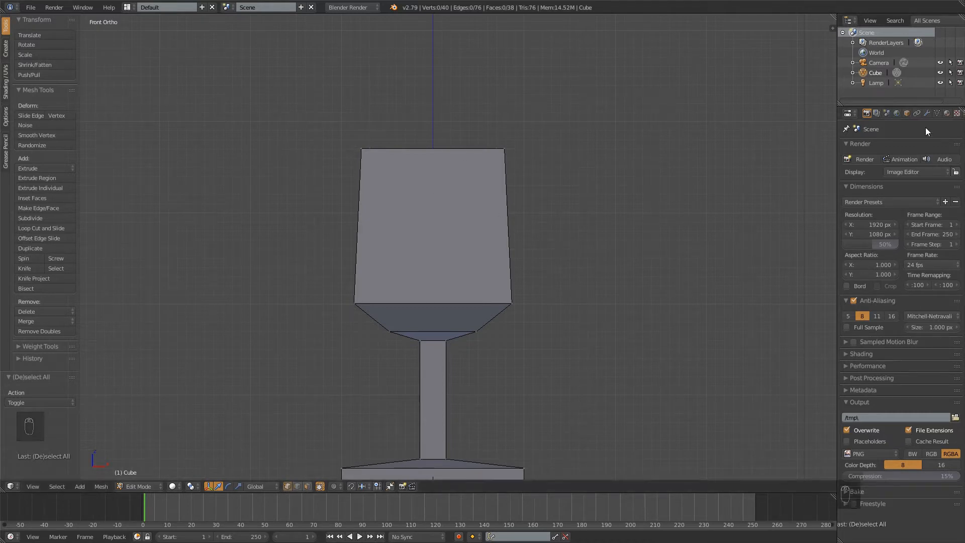
pyautogui.click(927, 114)
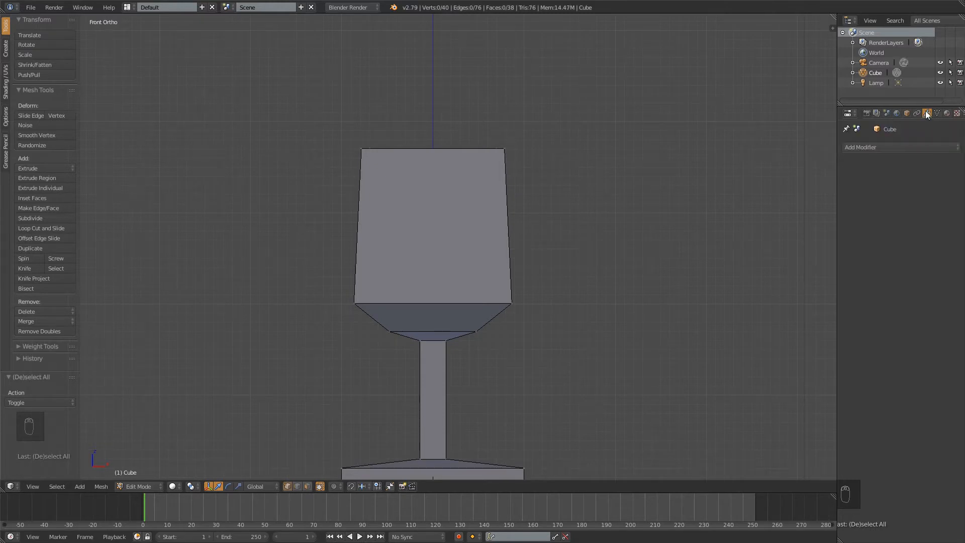
pyautogui.click(886, 147)
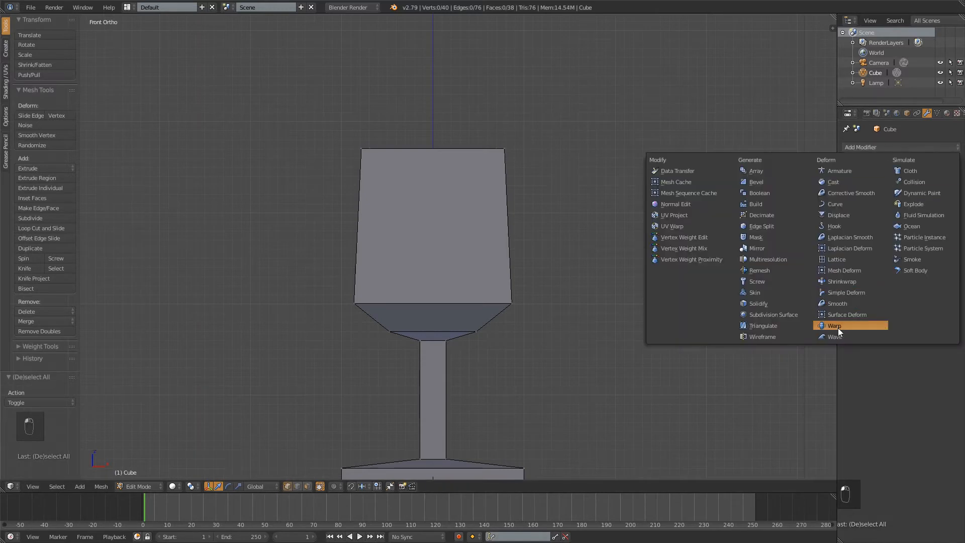
pyautogui.click(755, 313)
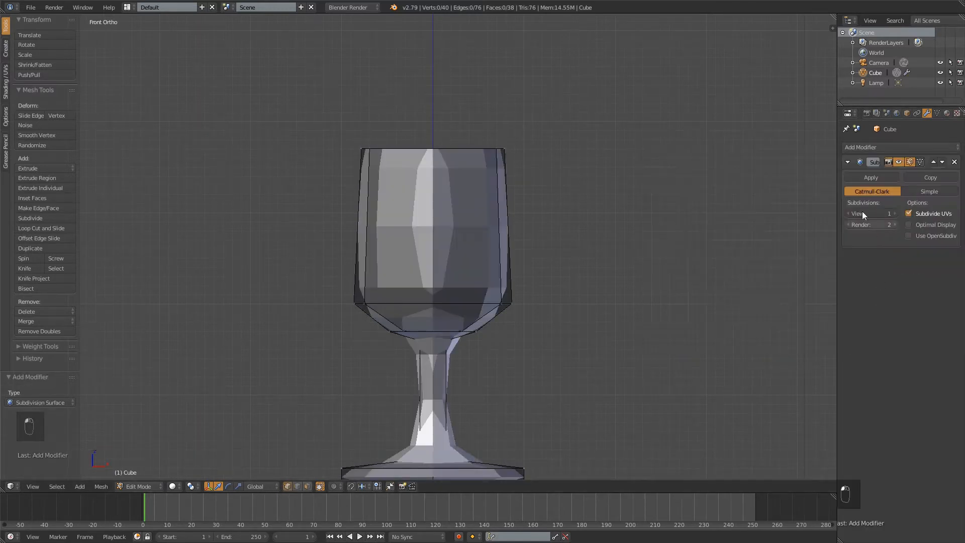
# Set the Subdivision Surface levels to 3 for the view and 4 for the render
pyautogui.click(895, 214)
pyautogui.click(894, 213)
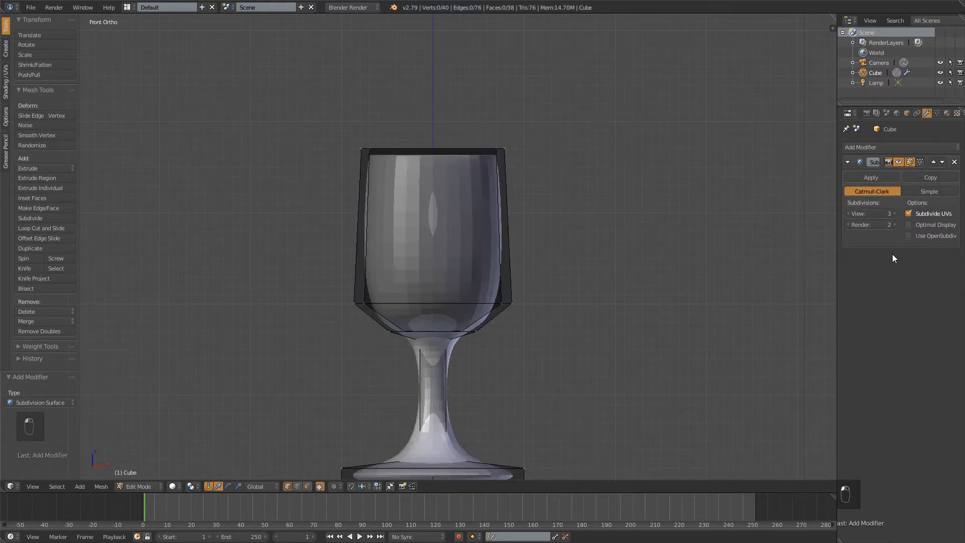
pyautogui.click(894, 224)
pyautogui.click(894, 225)
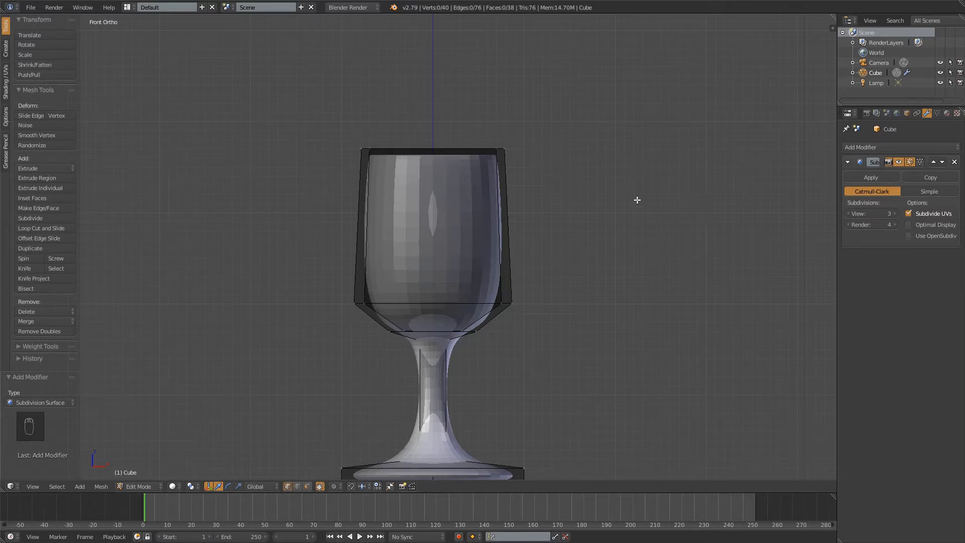
# Examine the subdivided glass from several angles, checking the rim edge, cup interior and stem against the mesh cage
pyautogui.scroll(-2, 582, 195)
pyautogui.moveTo(583, 195); pyautogui.dragTo(451, 192, button='middle')
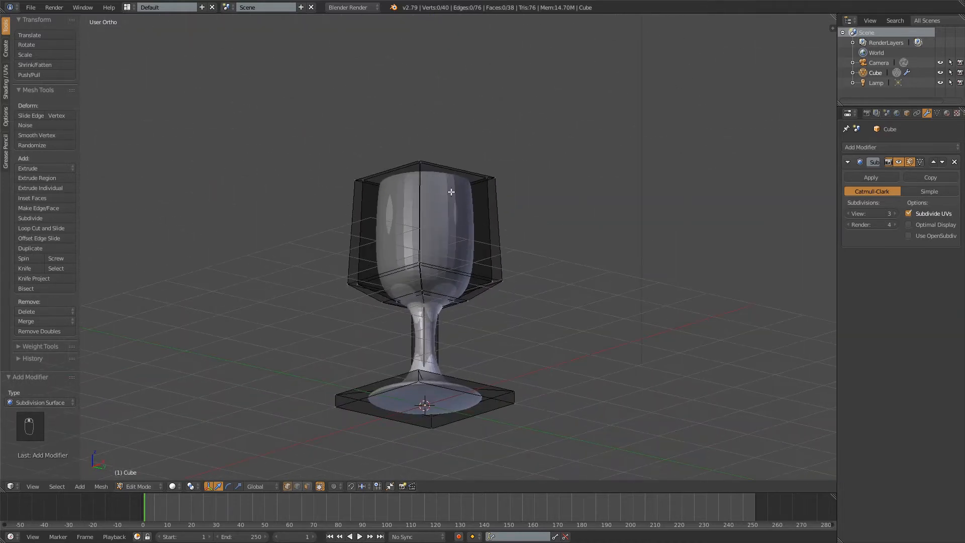
pyautogui.scroll(2, 495, 241)
pyautogui.moveTo(492, 146); pyautogui.dragTo(470, 247, button='middle')
pyautogui.scroll(2, 610, 254)
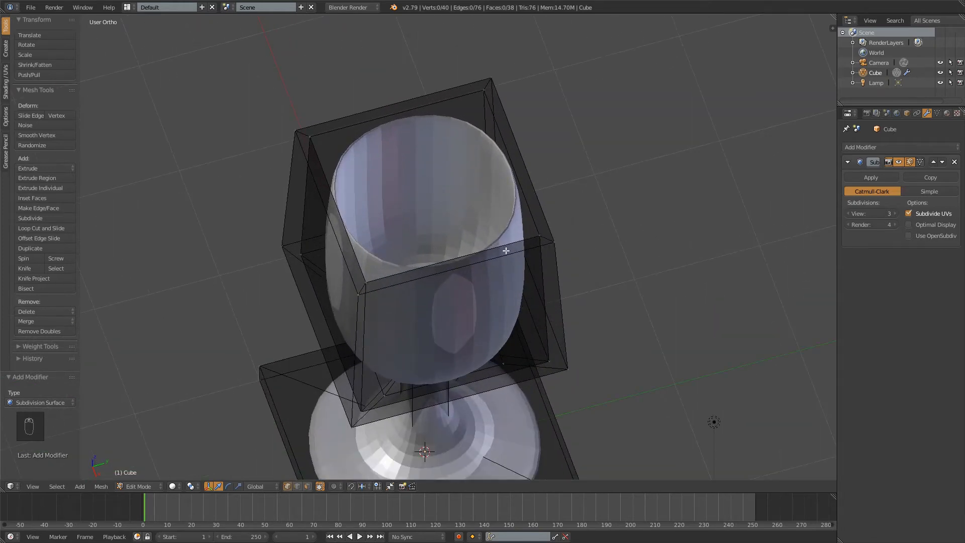
pyautogui.moveTo(506, 250); pyautogui.dragTo(743, 287, button='middle')
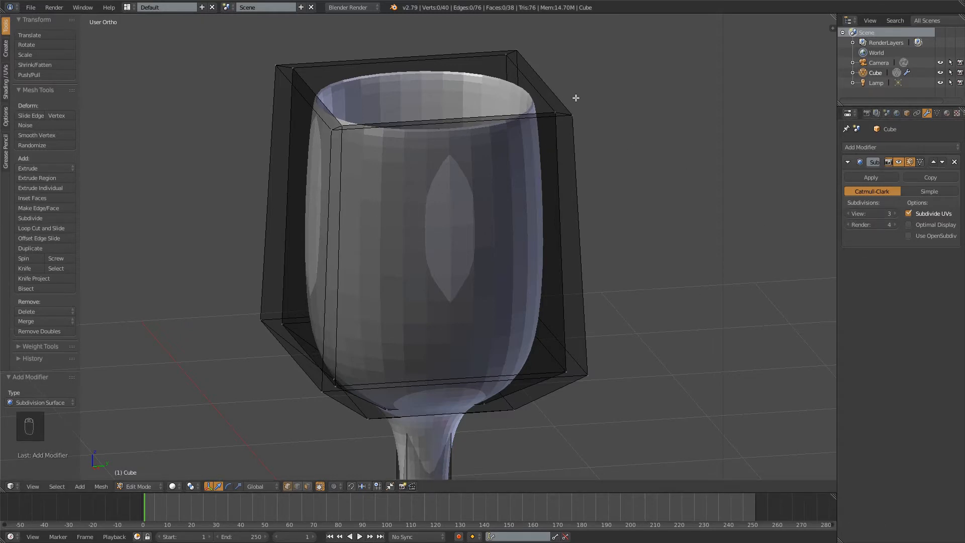
pyautogui.moveTo(532, 91); pyautogui.dragTo(517, 292, button='middle')
pyautogui.moveTo(532, 158); pyautogui.dragTo(565, 130, button='middle')
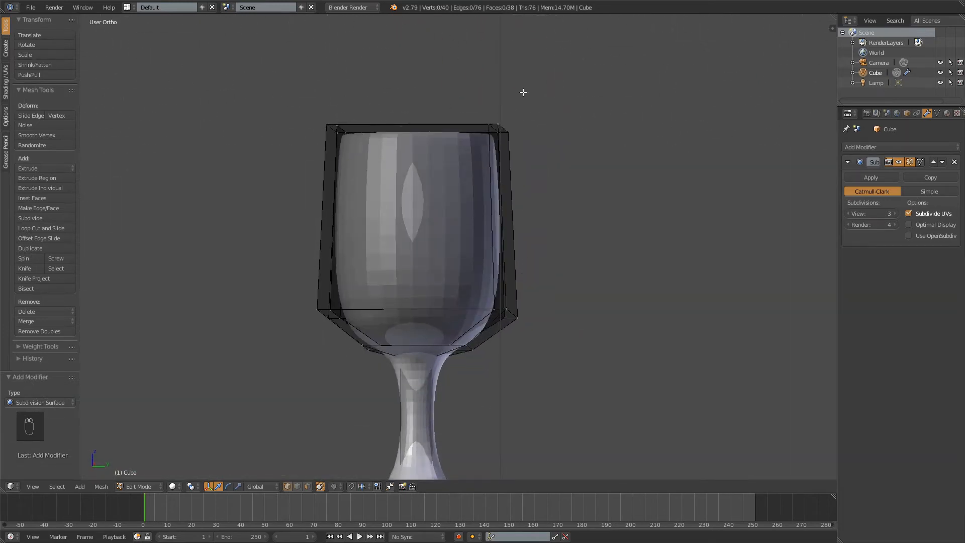
pyautogui.moveTo(521, 90); pyautogui.dragTo(536, 155, button='middle')
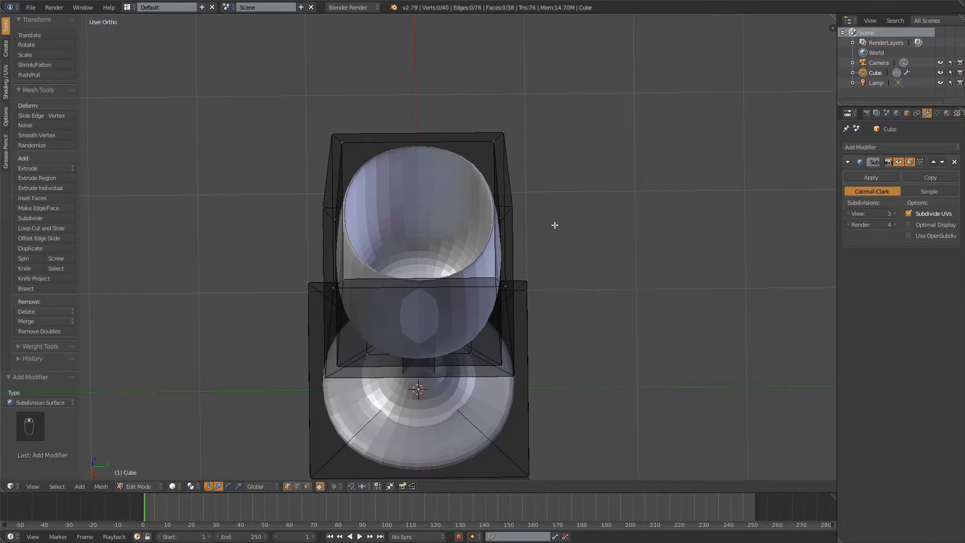
pyautogui.moveTo(556, 225); pyautogui.dragTo(508, 192, button='middle')
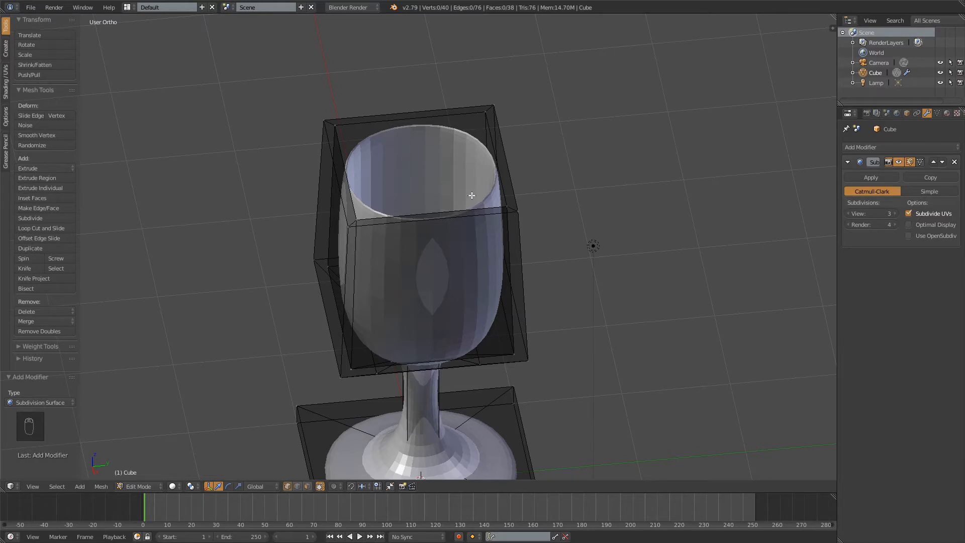
pyautogui.moveTo(523, 250); pyautogui.dragTo(457, 174, button='middle')
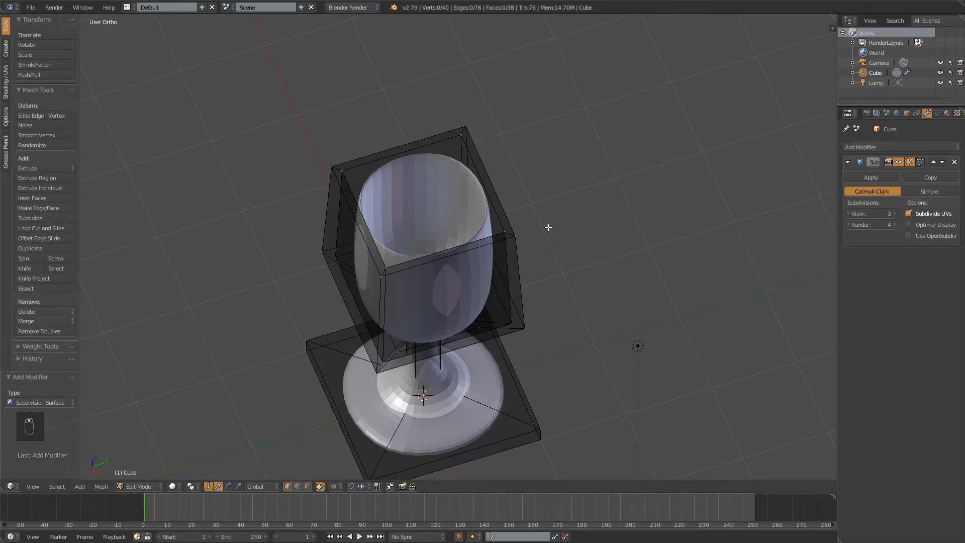
# Add one centred loop cut around the top face of the cup's rim to thicken the smoothed edge
pyautogui.moveTo(548, 226); pyautogui.dragTo(482, 218, button='middle')
pyautogui.hotkey('ctrl', 'r')
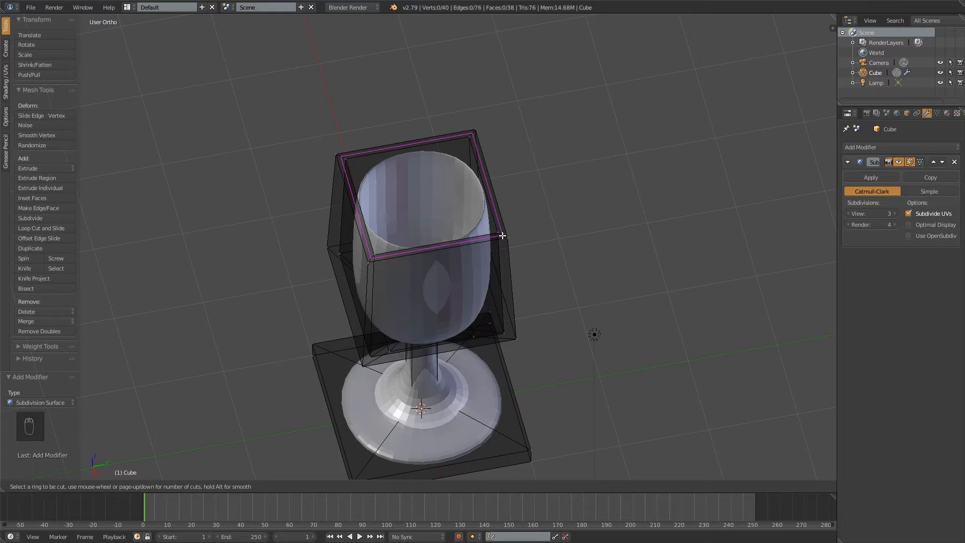
pyautogui.click(503, 235)
pyautogui.rightClick(585, 217)
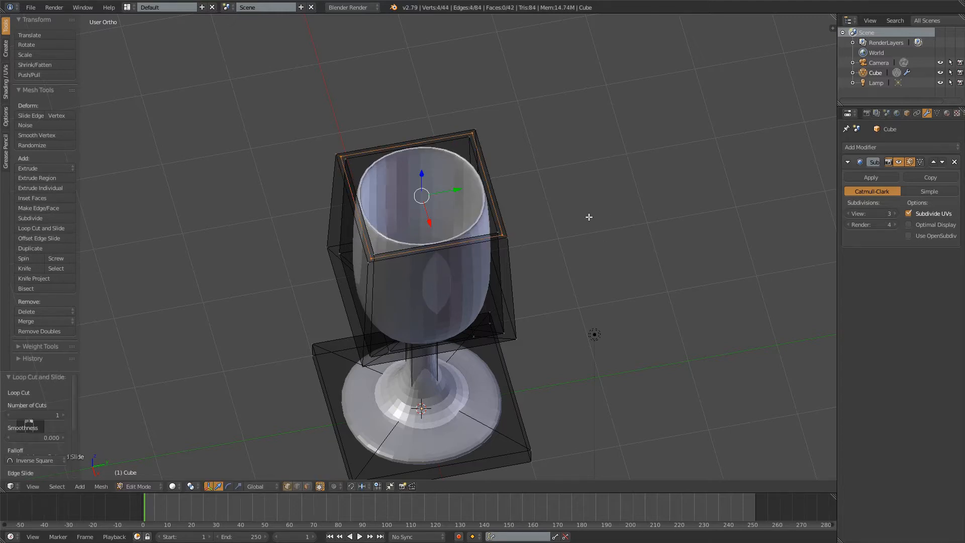
pyautogui.moveTo(616, 229); pyautogui.dragTo(590, 220, button='middle')
pyautogui.scroll(5, 578, 211)
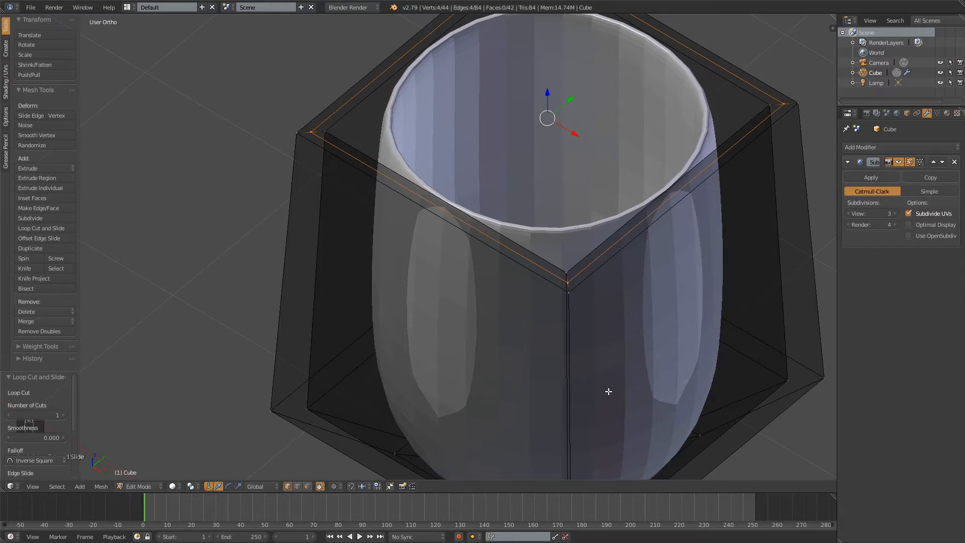
# Add a loop cut around the base's side and slide it down by about 0.90, close to the bottom edge
pyautogui.moveTo(487, 139); pyautogui.dragTo(385, 114, button='middle')
pyautogui.scroll(-4, 505, 216)
pyautogui.keyDown('shift'); pyautogui.moveTo(524, 275); pyautogui.dragTo(506, 262, button='middle'); pyautogui.keyUp('shift')
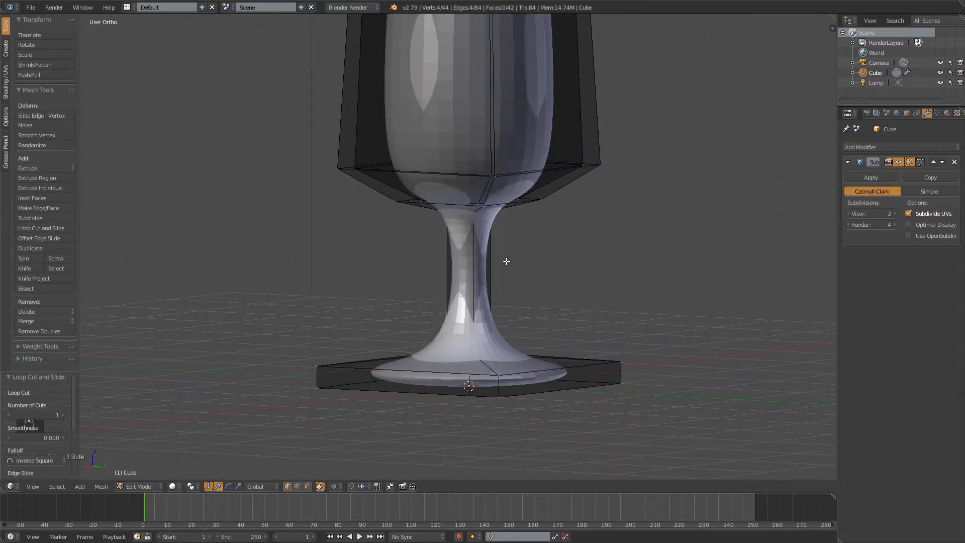
pyautogui.hotkey('ctrl', 'r')
pyautogui.click(620, 369)
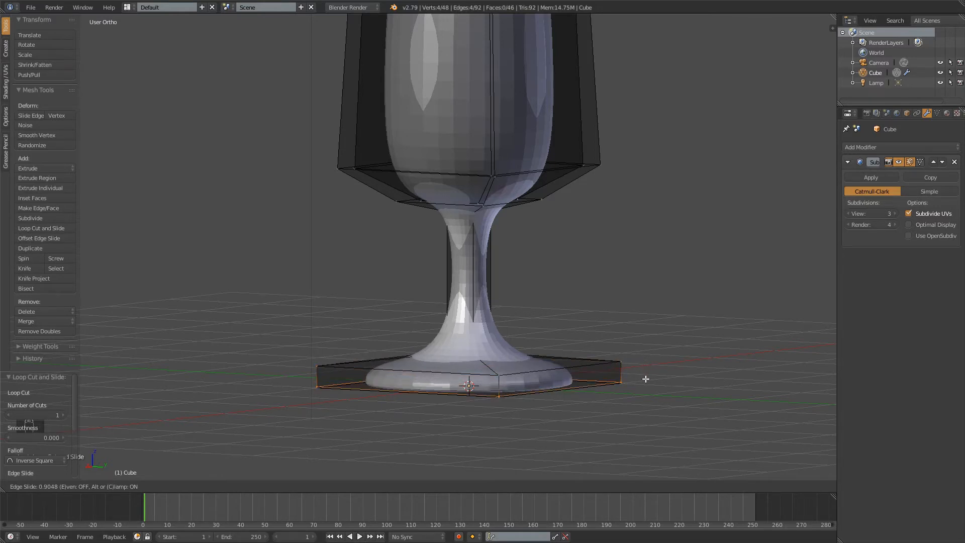
pyautogui.click(646, 378)
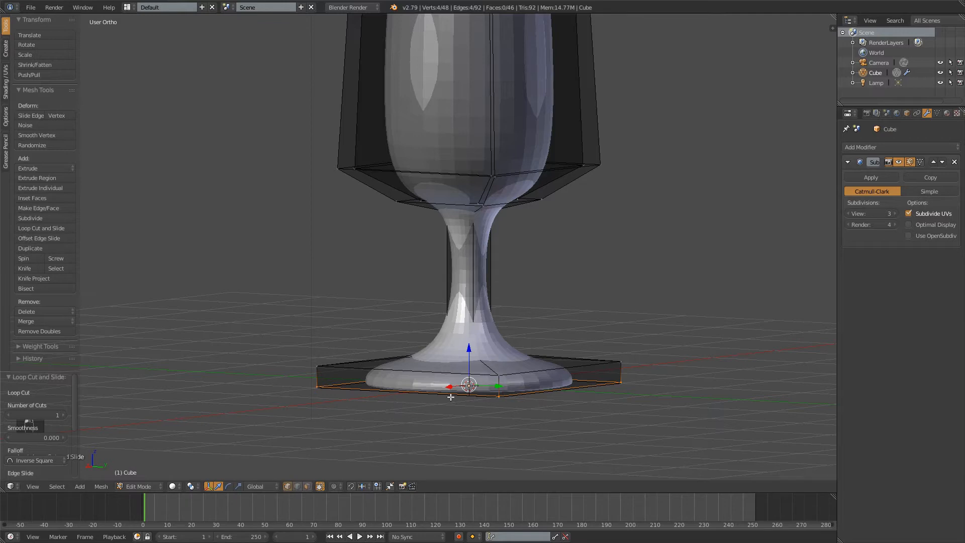
pyautogui.moveTo(516, 429); pyautogui.dragTo(361, 378, button='middle')
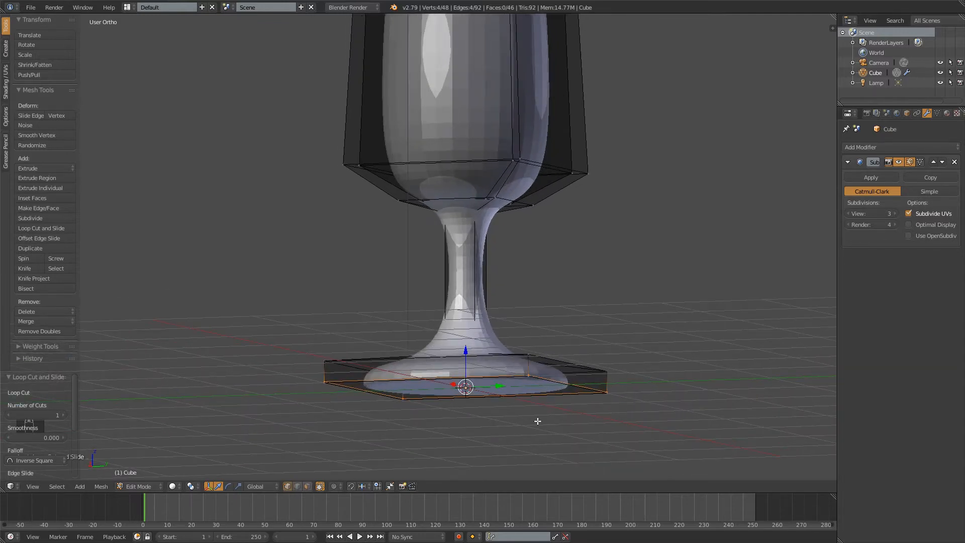
pyautogui.moveTo(584, 299); pyautogui.dragTo(568, 430, button='middle')
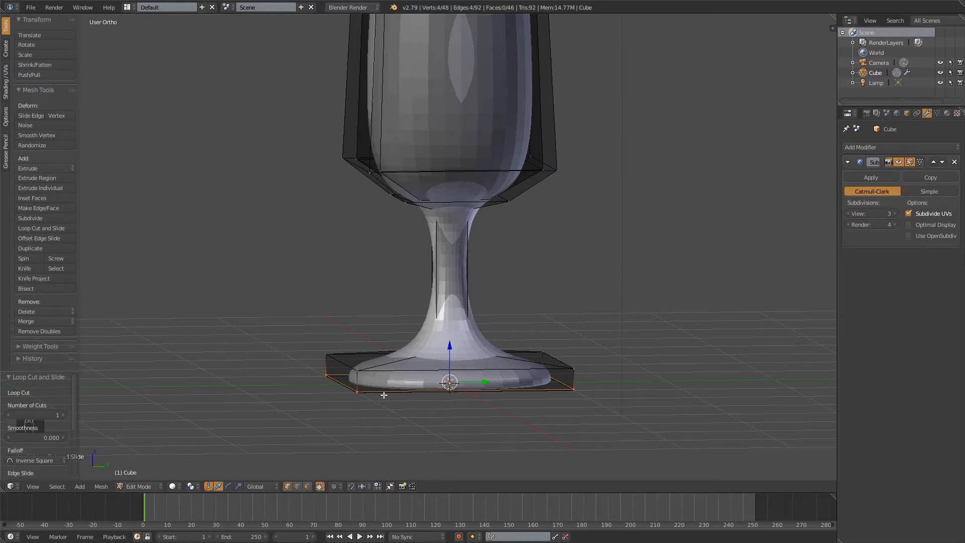
# Add three evenly spaced loop cuts around the stem without sliding them, and deselect the mesh
pyautogui.moveTo(576, 233); pyautogui.dragTo(539, 315, button='middle')
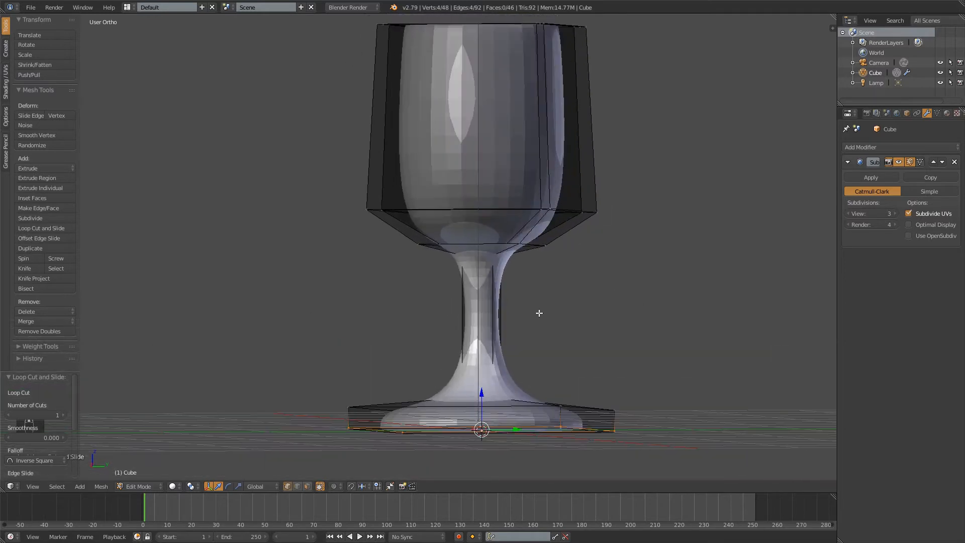
pyautogui.press('ctrl')
pyautogui.press('ctrl')
pyautogui.hotkey('ctrl', 'r')
pyautogui.hotkey('ctrl', 'w')
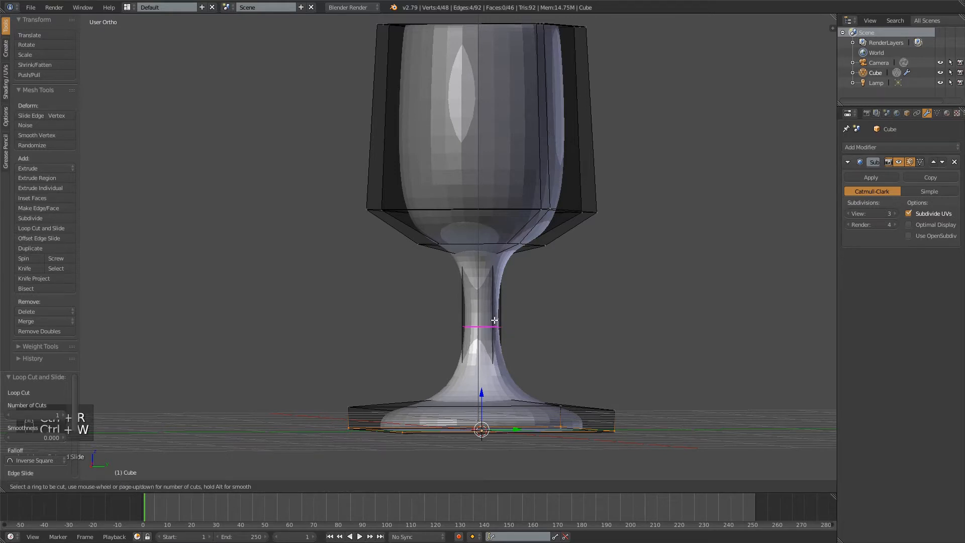
pyautogui.scroll(1, 495, 320)
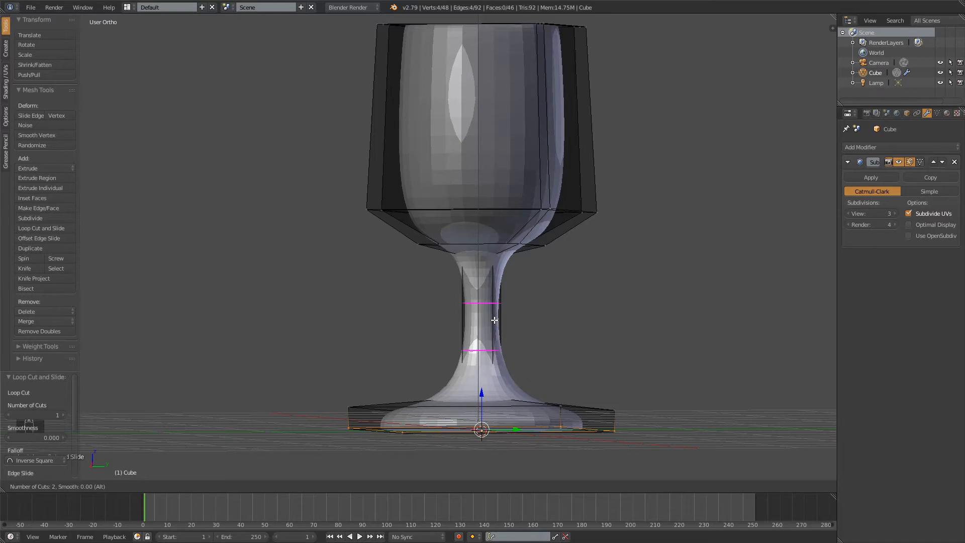
pyautogui.scroll(1, 494, 320)
pyautogui.click(495, 320)
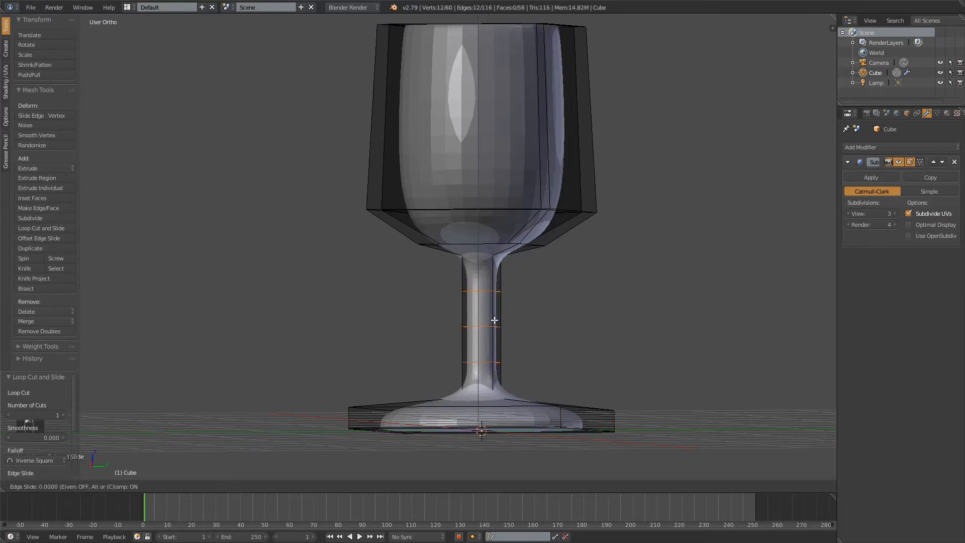
pyautogui.click(502, 314)
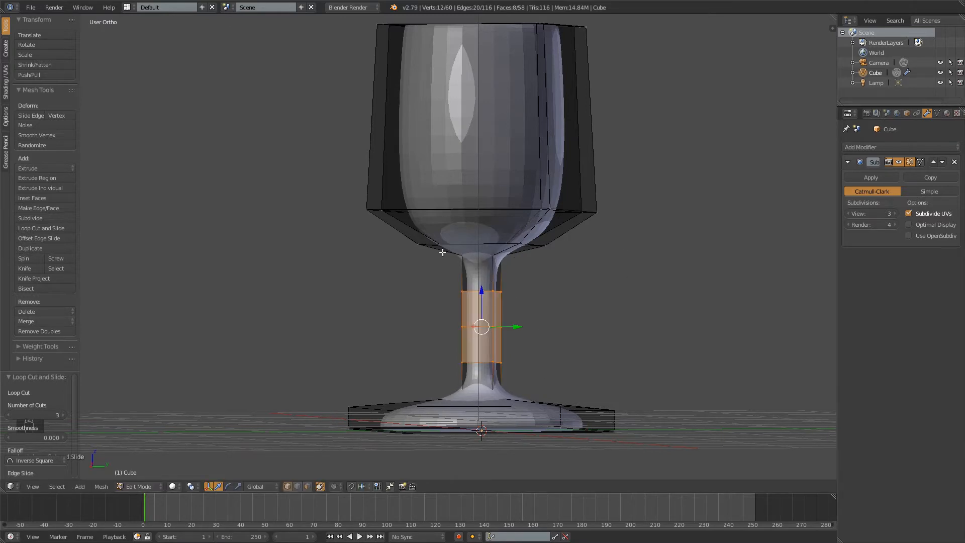
pyautogui.moveTo(639, 244); pyautogui.dragTo(534, 252, button='middle')
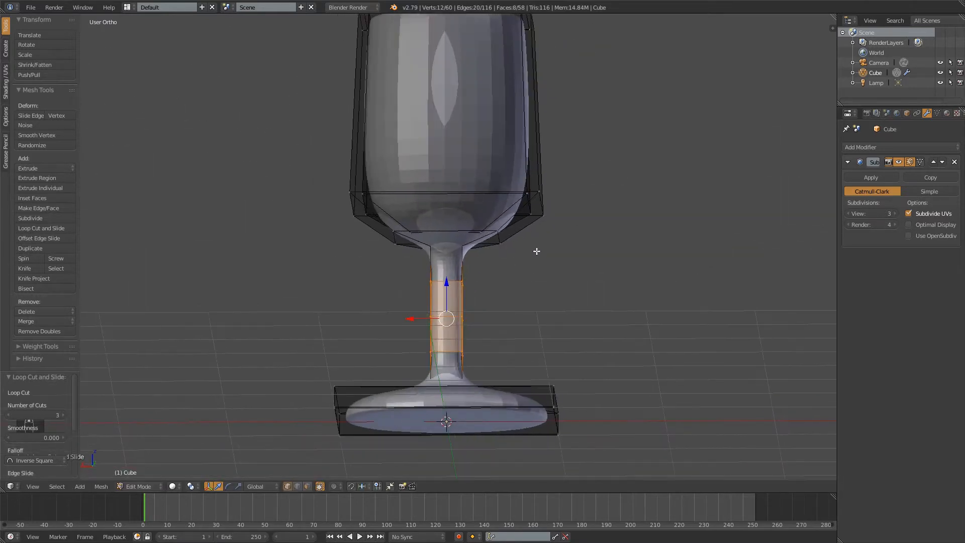
pyautogui.press('a')
# Switch to Object Mode and apply smooth shading to the whole glass
pyautogui.moveTo(408, 262); pyautogui.dragTo(474, 475, button='middle')
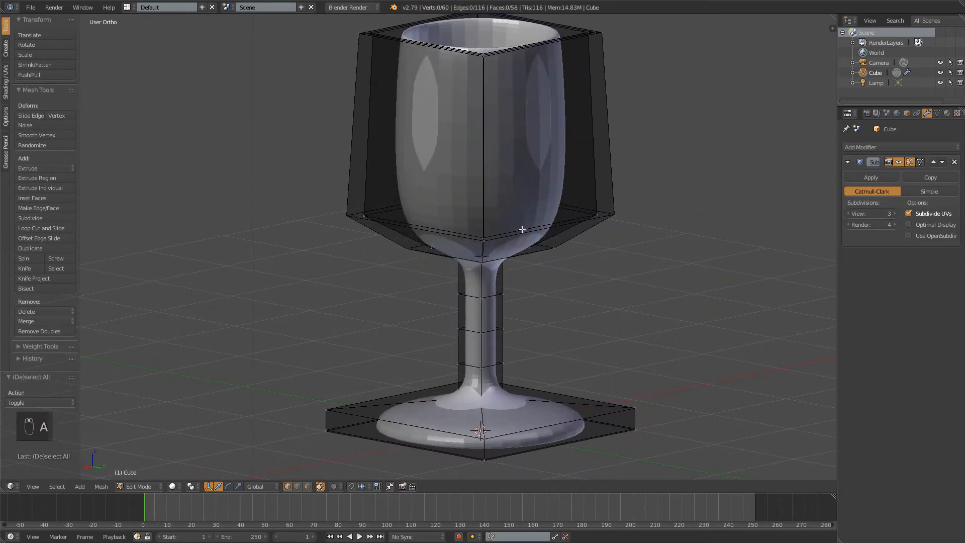
pyautogui.moveTo(536, 96); pyautogui.dragTo(661, 341, button='middle')
pyautogui.moveTo(504, 259); pyautogui.dragTo(562, 296, button='middle')
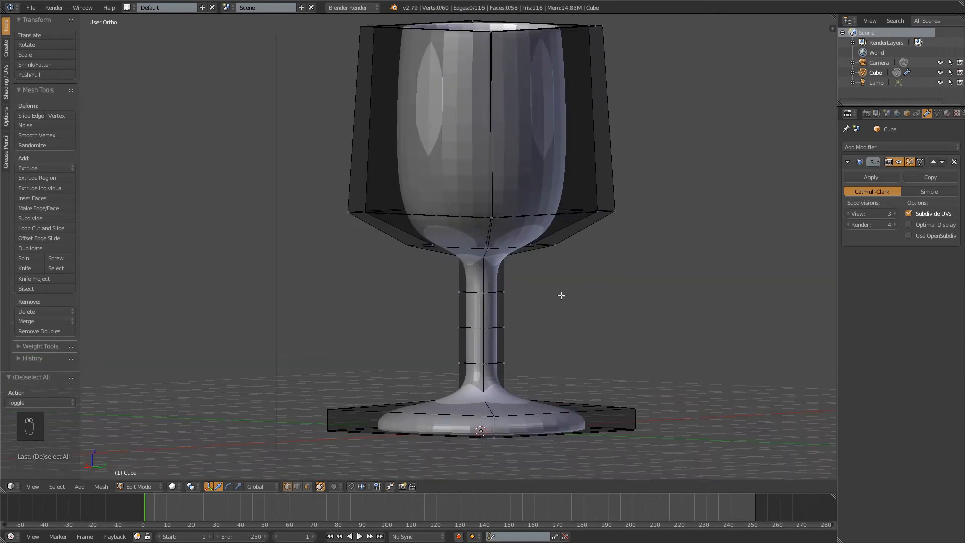
pyautogui.press('Tab')
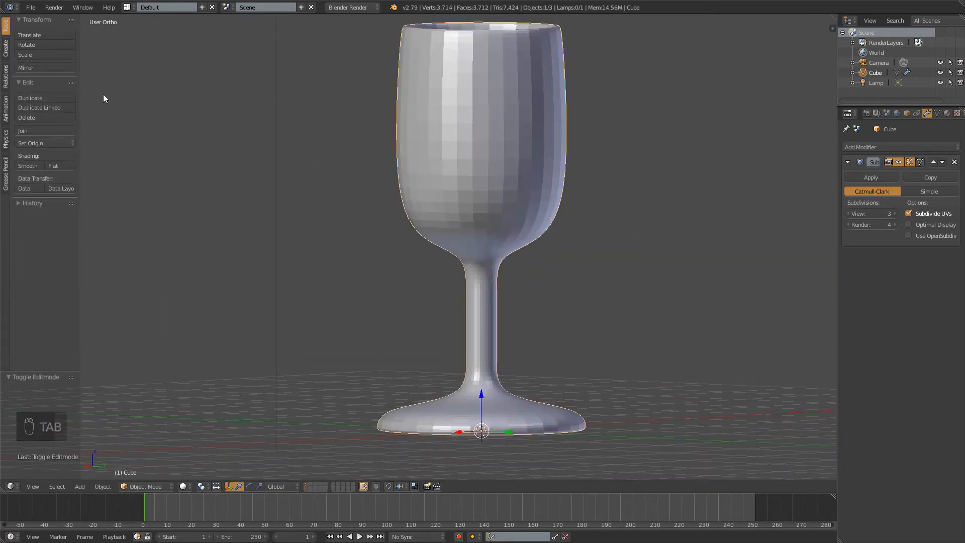
pyautogui.click(25, 166)
pyautogui.moveTo(441, 153); pyautogui.dragTo(443, 171, button='middle')
pyautogui.scroll(-1, 506, 182)
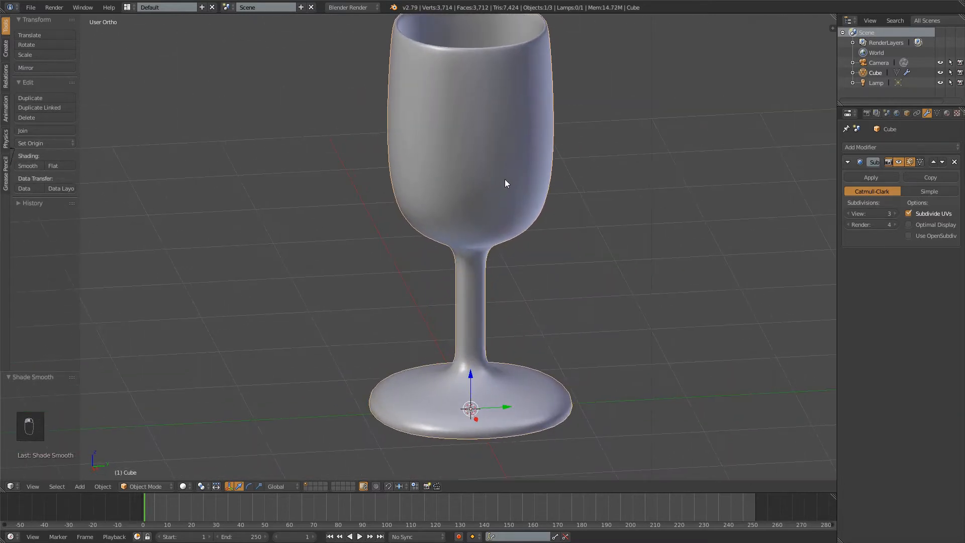
pyautogui.scroll(-3, 485, 306)
pyautogui.moveTo(479, 302); pyautogui.dragTo(458, 266, button='middle')
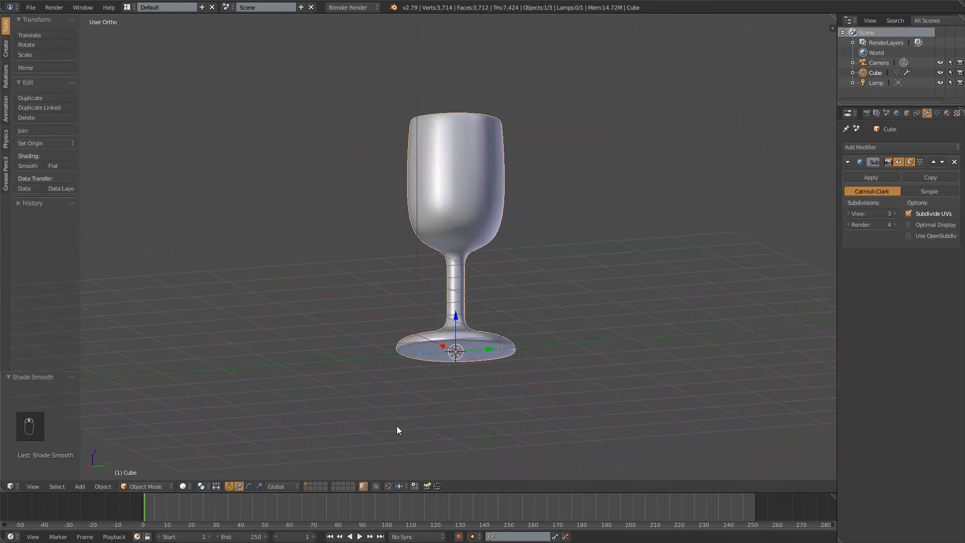
pyautogui.moveTo(566, 204); pyautogui.dragTo(579, 266, button='middle')
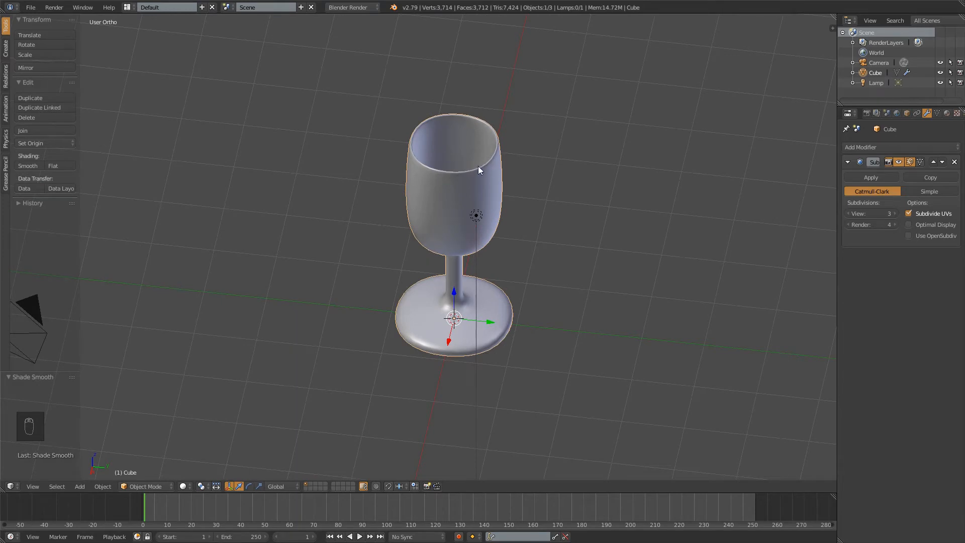
pyautogui.moveTo(490, 166); pyautogui.dragTo(484, 131, button='middle')
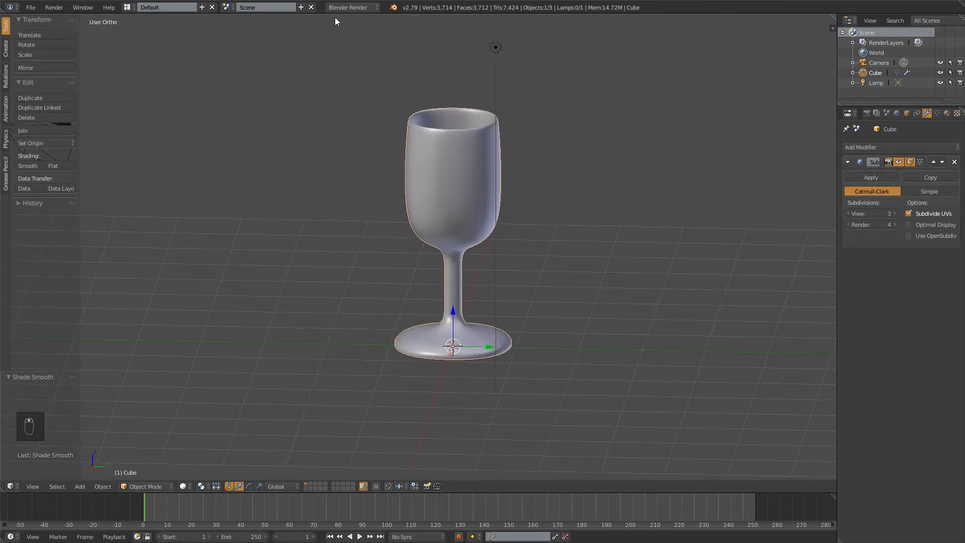
# Switch the scene's render engine from Blender Render to Cycles Render
pyautogui.click(372, 8)
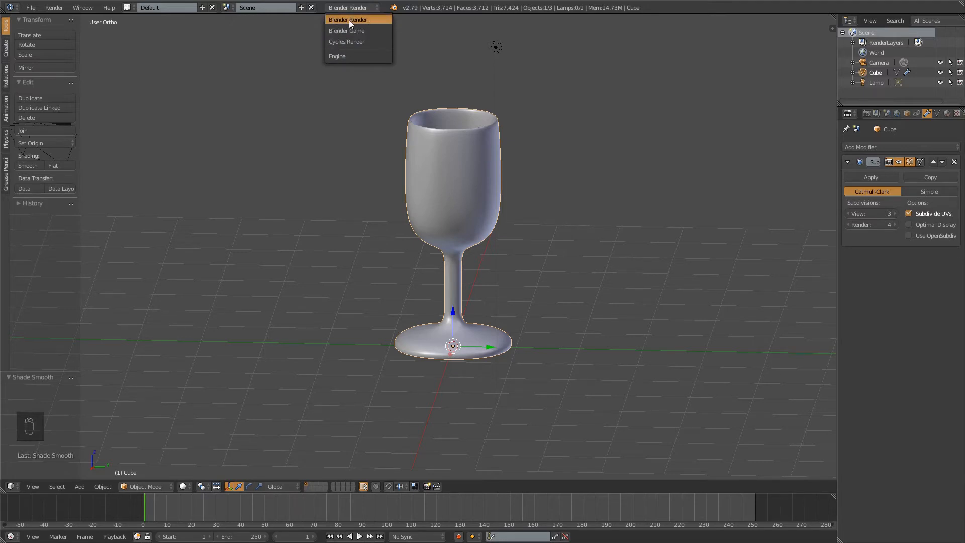
pyautogui.click(349, 20)
pyautogui.click(356, 7)
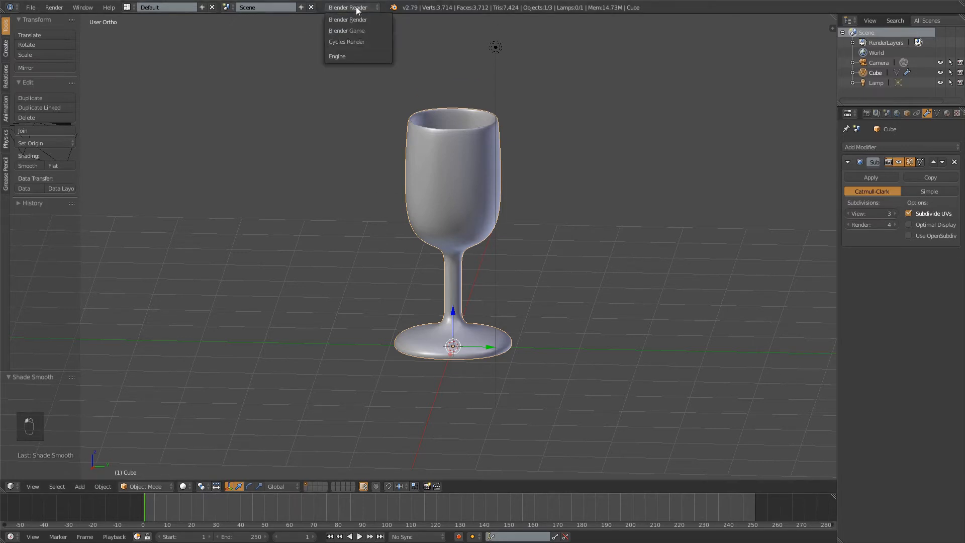
pyautogui.click(346, 42)
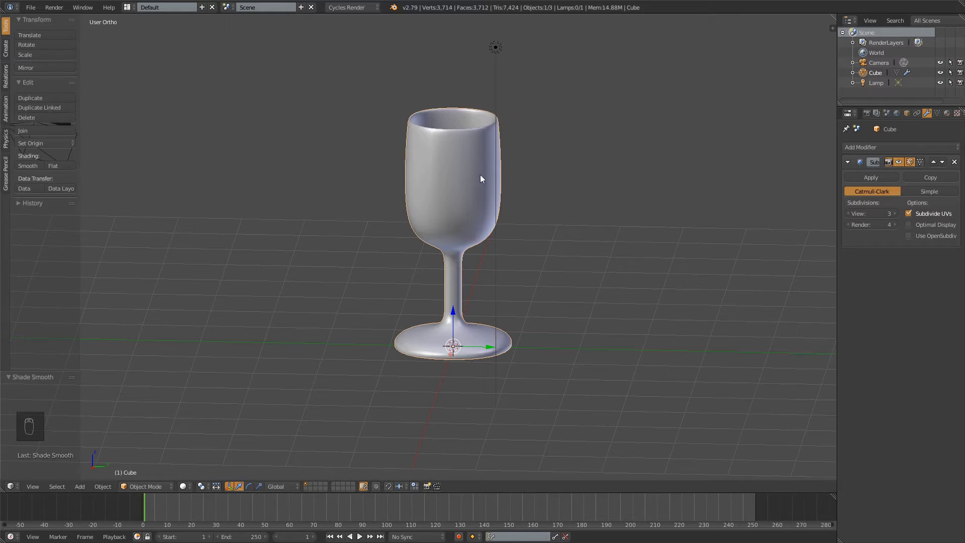
pyautogui.click(361, 7)
# Deselect and reselect the wine glass, and place the 3D cursor at several spots on and around it
pyautogui.press('a')
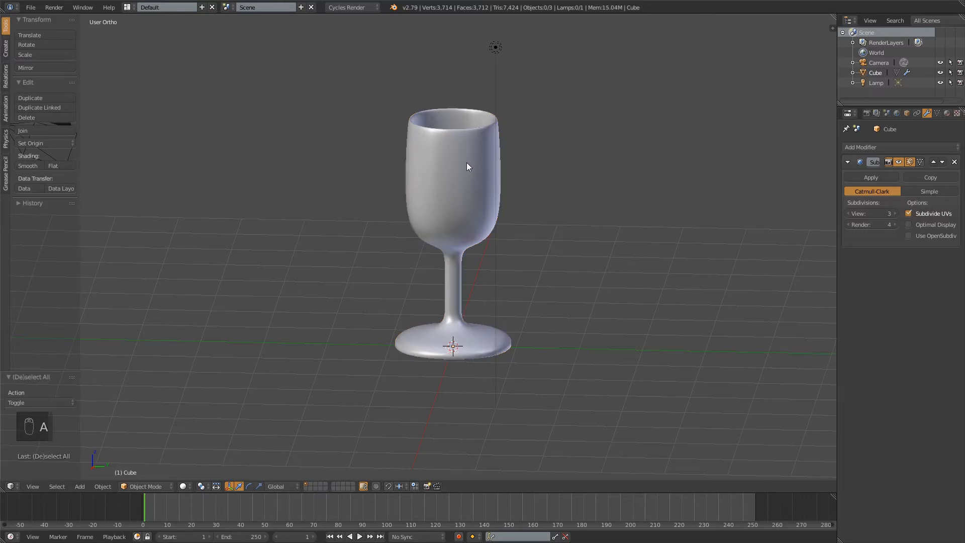
pyautogui.rightClick(440, 177)
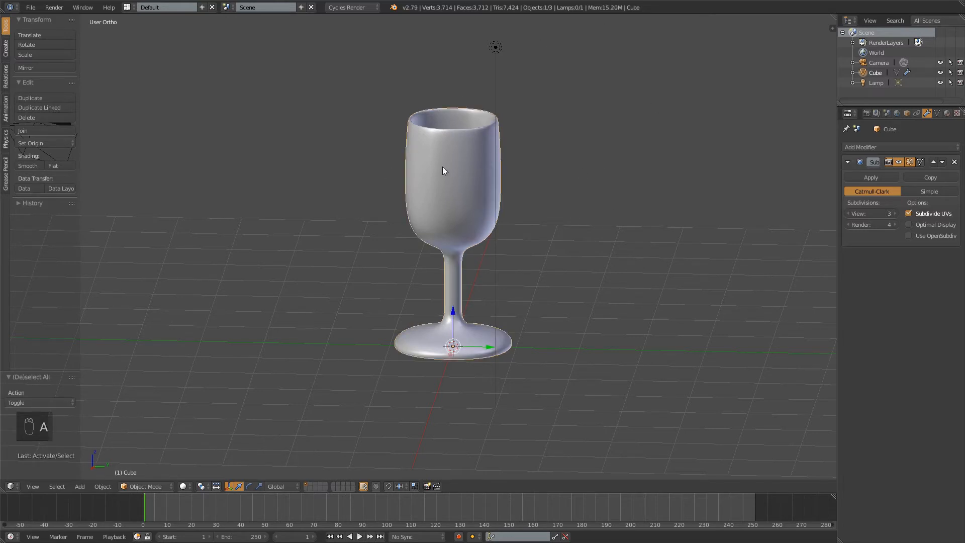
pyautogui.click(469, 159)
pyautogui.click(246, 141)
pyautogui.click(216, 282)
pyautogui.click(355, 301)
pyautogui.click(203, 122)
# Enable nodes for the wine glass's material and set its surface shader to Glass BSDF
pyautogui.click(952, 113)
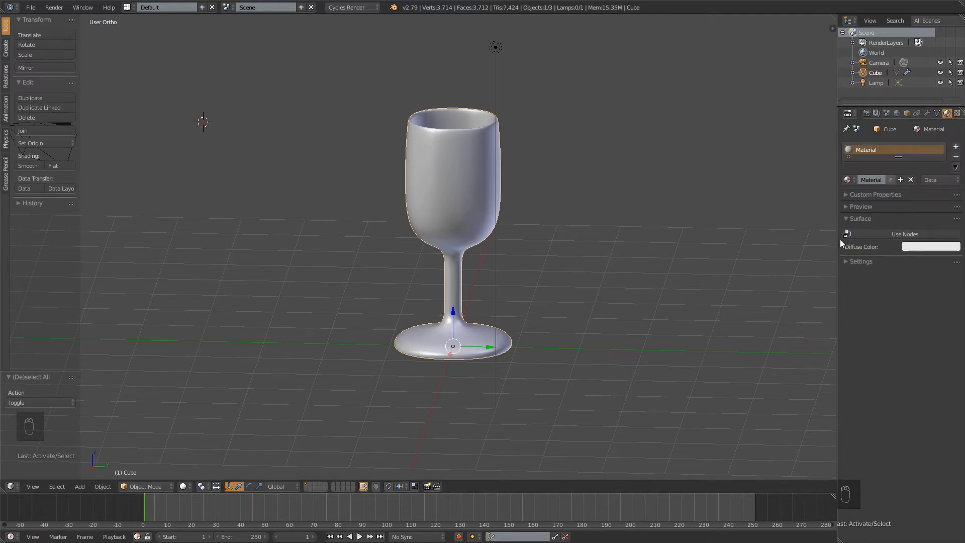
pyautogui.click(913, 236)
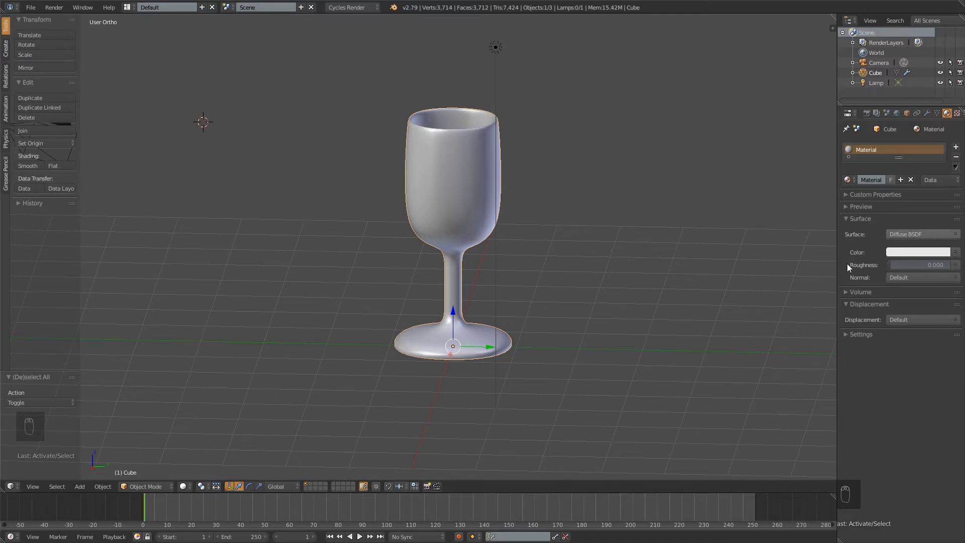
pyautogui.click(955, 235)
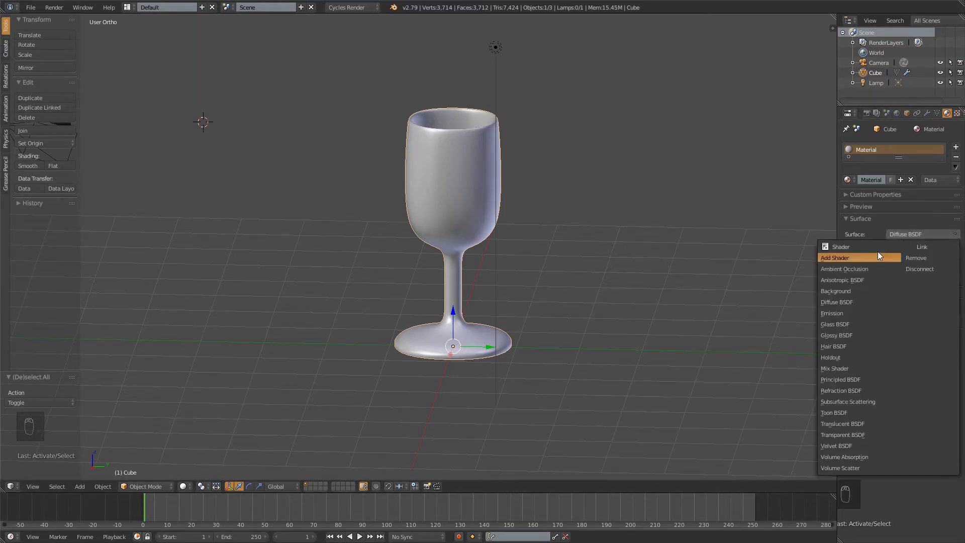
pyautogui.click(849, 325)
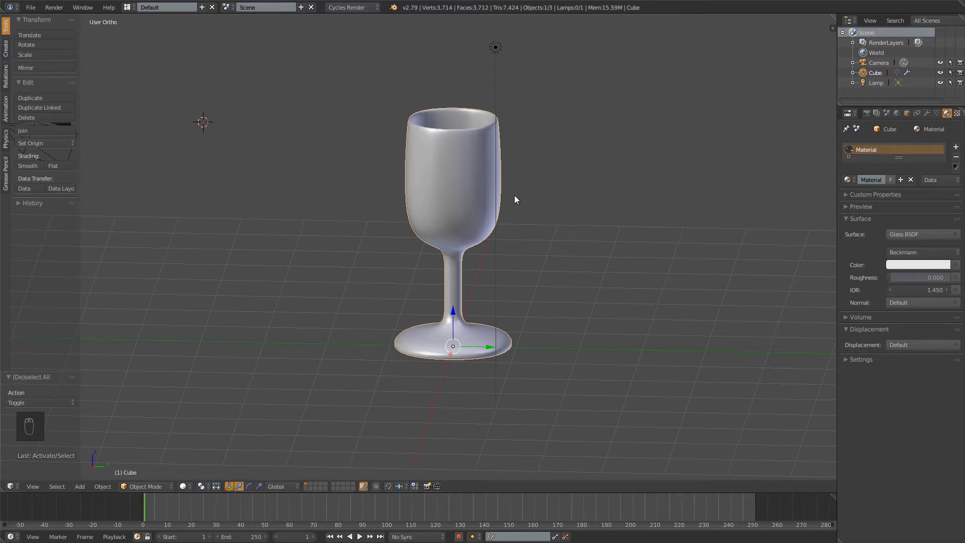
# Preview the glass material in rendered viewport shading from several angles, and return to solid shading
pyautogui.hotkey('shift', 'z')
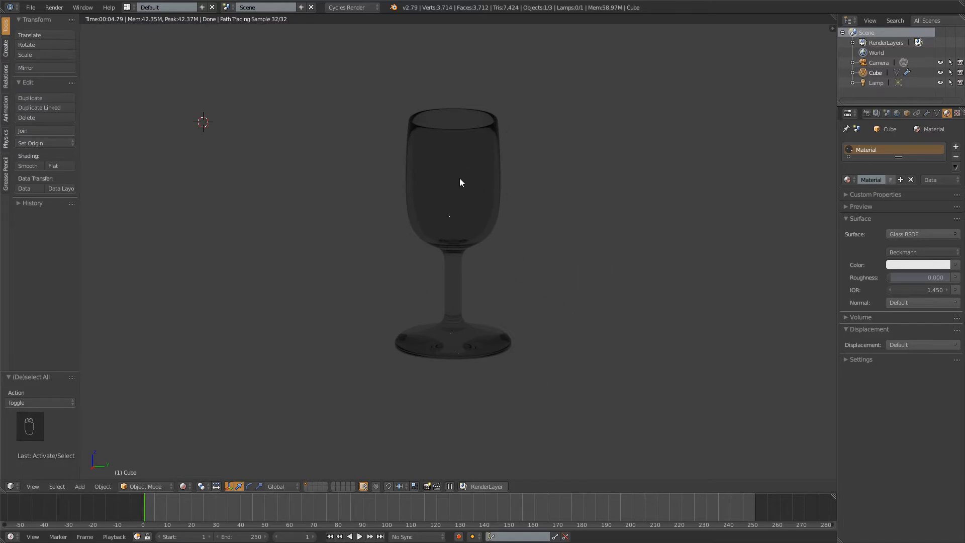
pyautogui.moveTo(472, 209); pyautogui.dragTo(439, 208, button='middle')
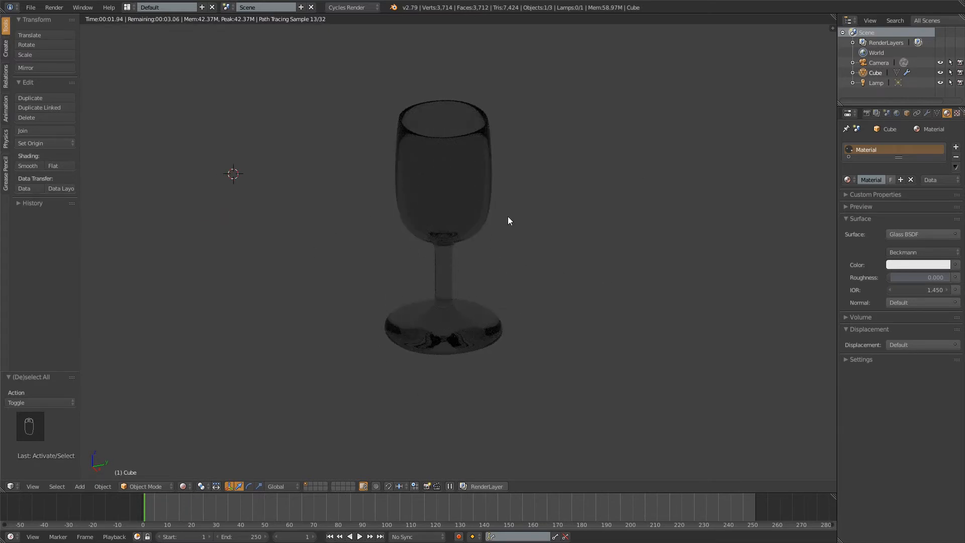
pyautogui.moveTo(358, 376)
pyautogui.mouseDown(button='middle')
pyautogui.moveTo(467, 334)
pyautogui.moveTo(459, 296)
pyautogui.moveTo(604, 341)
pyautogui.moveTo(602, 361)
pyautogui.mouseUp(button='middle')
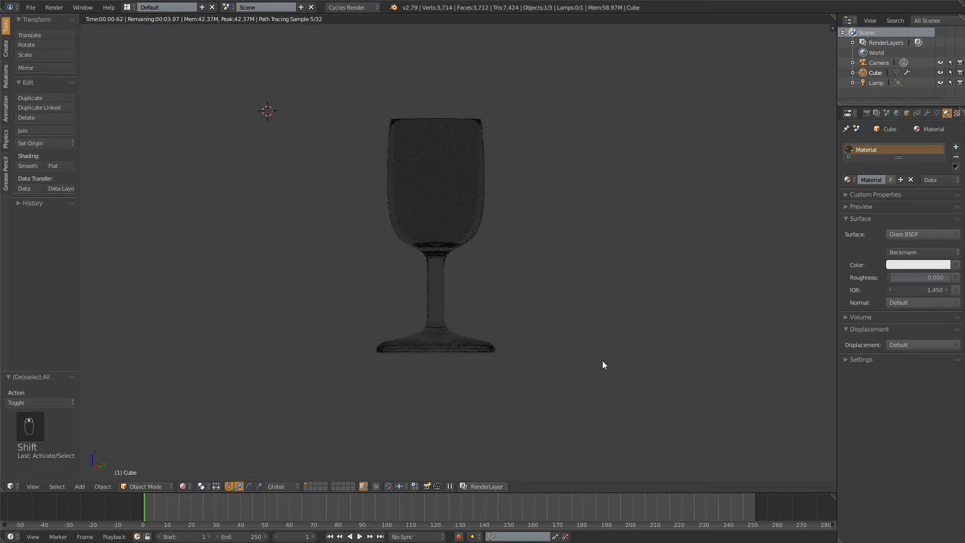
pyautogui.hotkey('shift', 'z')
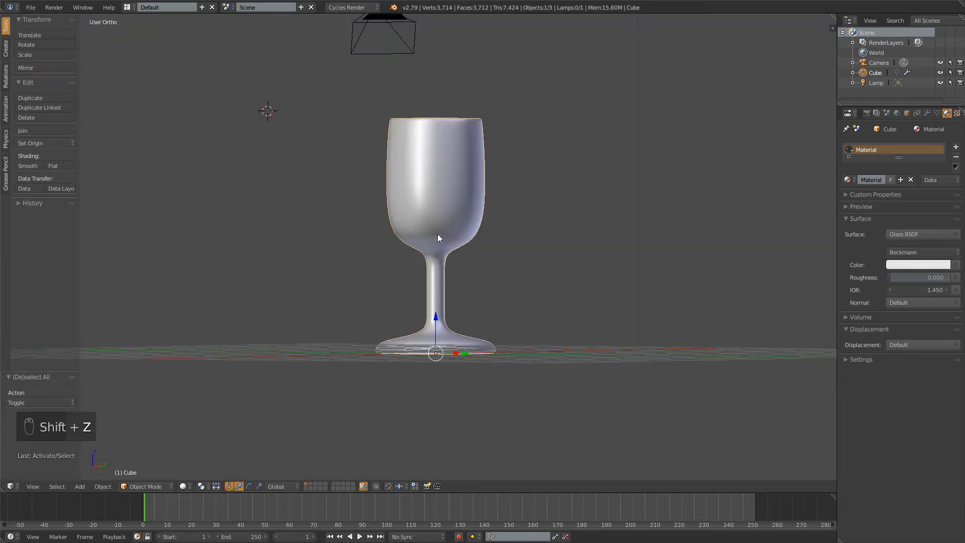
pyautogui.moveTo(437, 234); pyautogui.dragTo(456, 188, button='middle')
# Reset the 3D cursor to the centre of the scene and deselect all objects
pyautogui.press('KP_1')
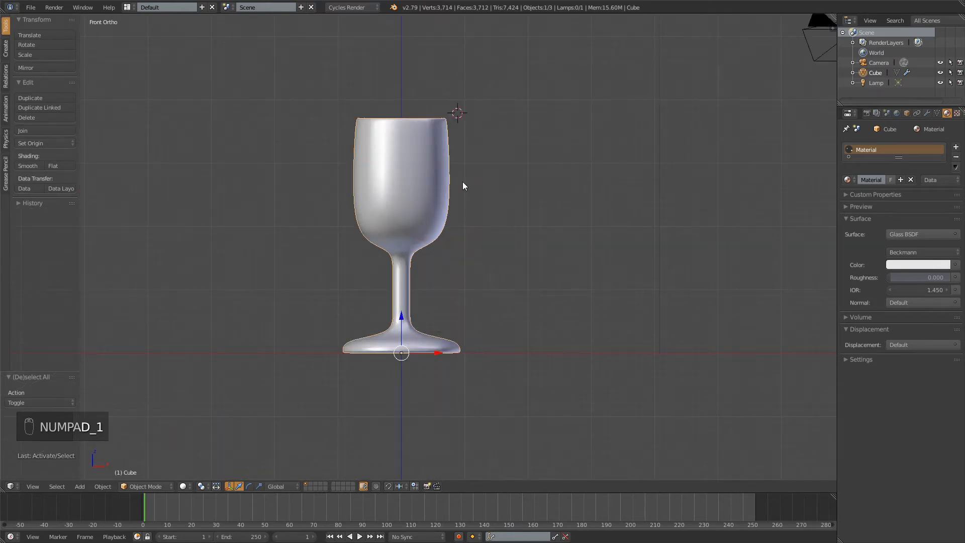
pyautogui.press('KP_7')
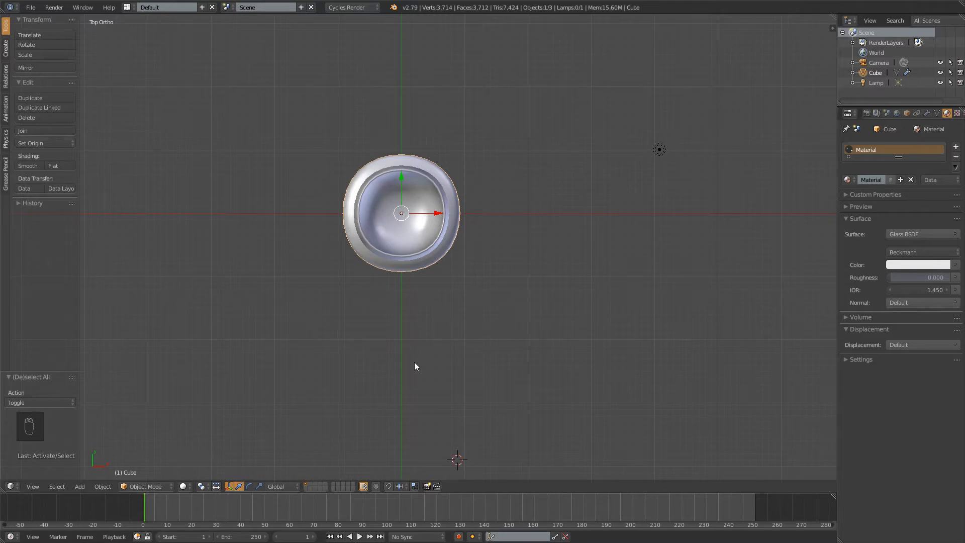
pyautogui.hotkey('shift', 'c')
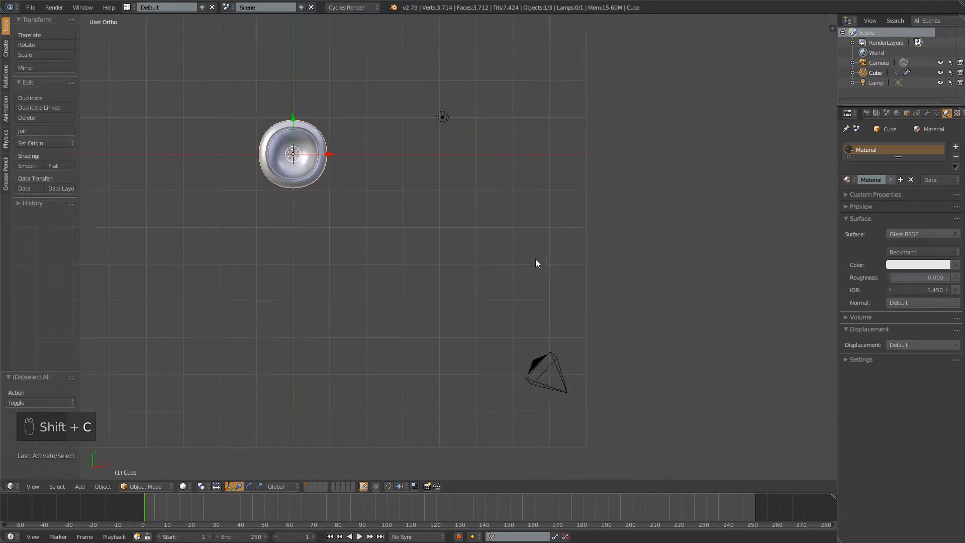
pyautogui.scroll(3, 350, 218)
pyautogui.keyDown('shift'); pyautogui.moveTo(319, 130); pyautogui.dragTo(593, 281, button='middle'); pyautogui.keyUp('shift')
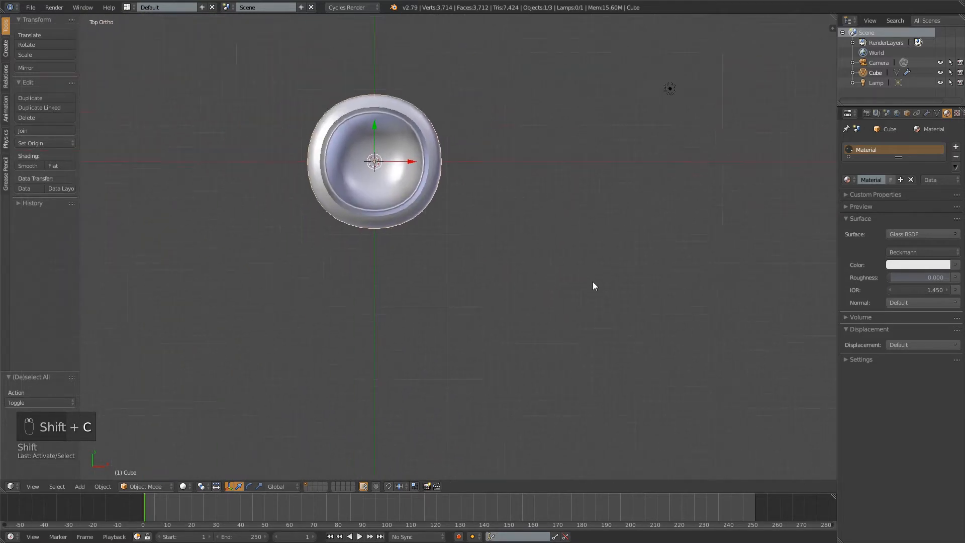
pyautogui.keyDown('shift'); pyautogui.moveTo(477, 128); pyautogui.dragTo(522, 190, button='middle'); pyautogui.keyUp('shift')
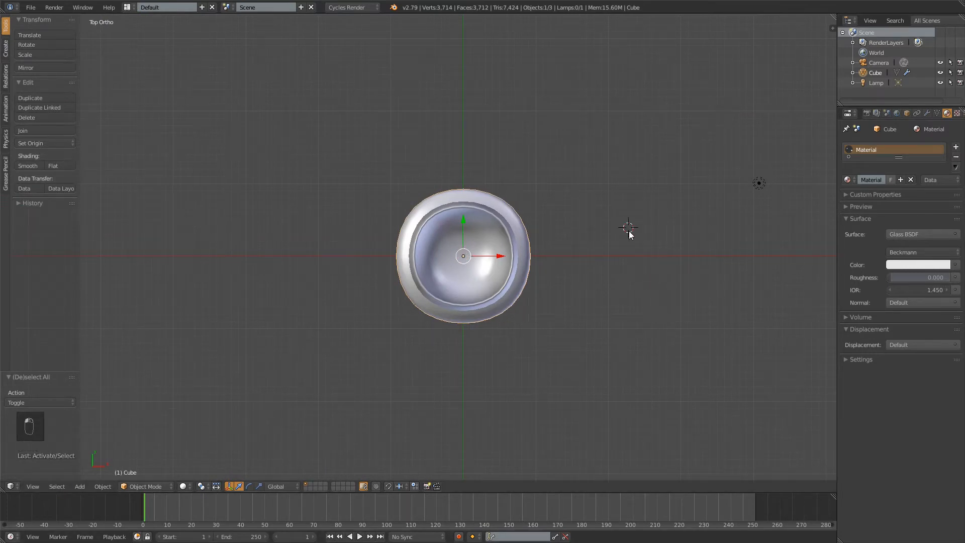
pyautogui.hotkey('shift', 'c')
pyautogui.keyDown('shift'); pyautogui.moveTo(353, 188); pyautogui.dragTo(552, 304, button='middle'); pyautogui.keyUp('shift')
pyautogui.scroll(4, 583, 294)
pyautogui.press('a')
pyautogui.moveTo(362, 390); pyautogui.dragTo(327, 262, button='middle')
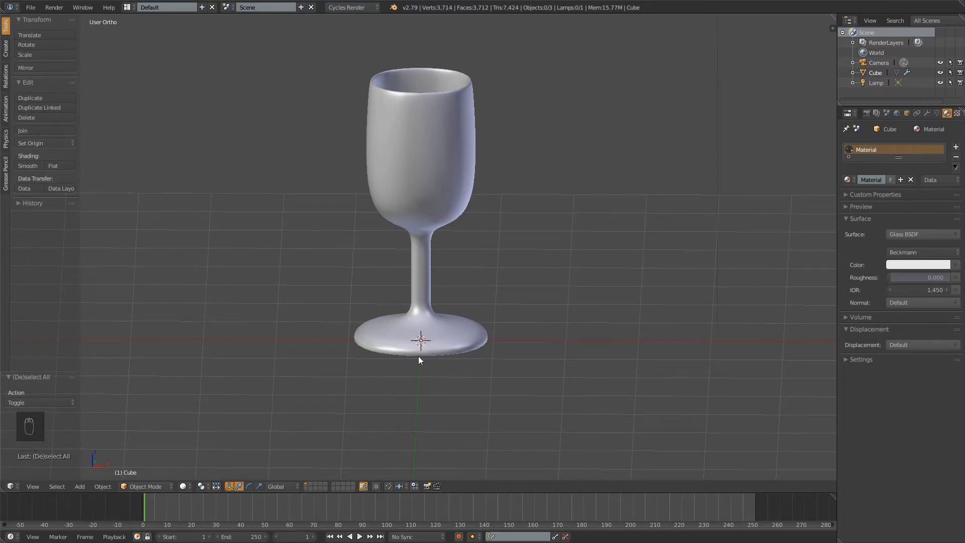
# Add a plane mesh at the 3D cursor under the wine glass's base
pyautogui.hotkey('shift', 'a')
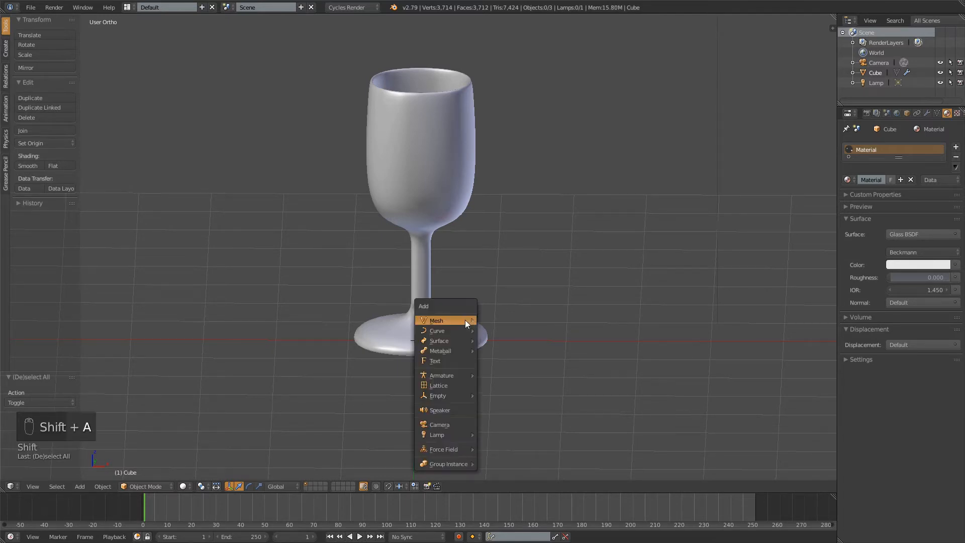
pyautogui.moveTo(466, 320)
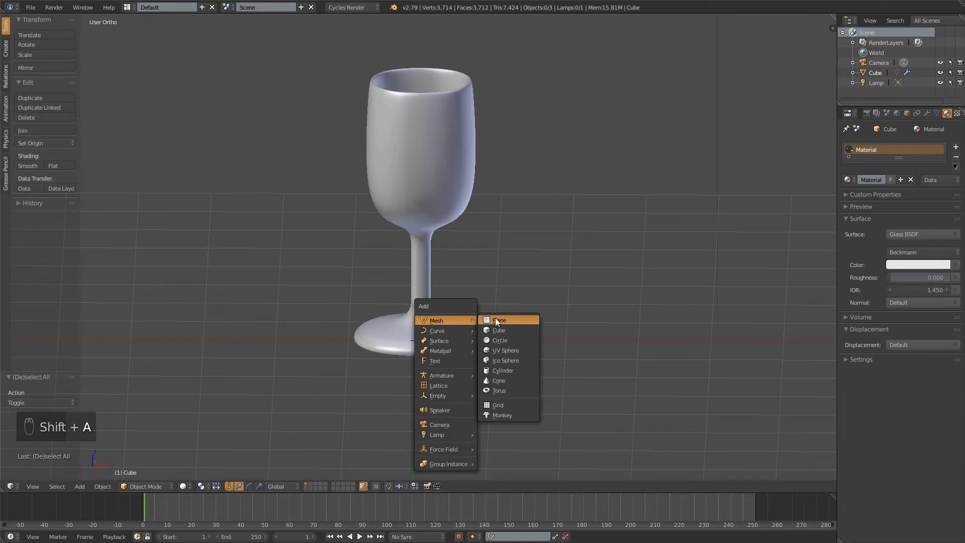
pyautogui.click(512, 320)
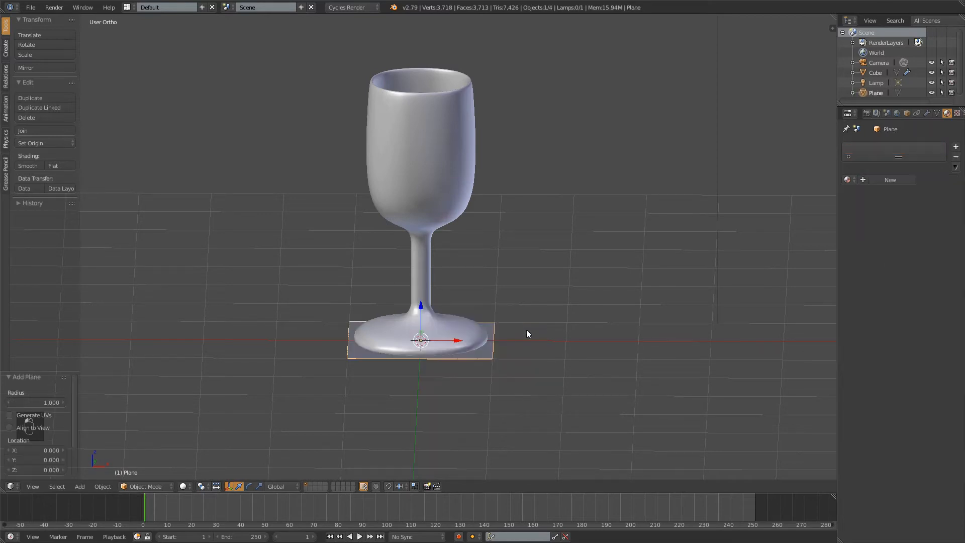
pyautogui.click(82, 487)
# Enter Edit Mode on the plane and scale it up by about 2.76
pyautogui.moveTo(382, 260); pyautogui.dragTo(424, 298, button='middle')
pyautogui.press('Tab')
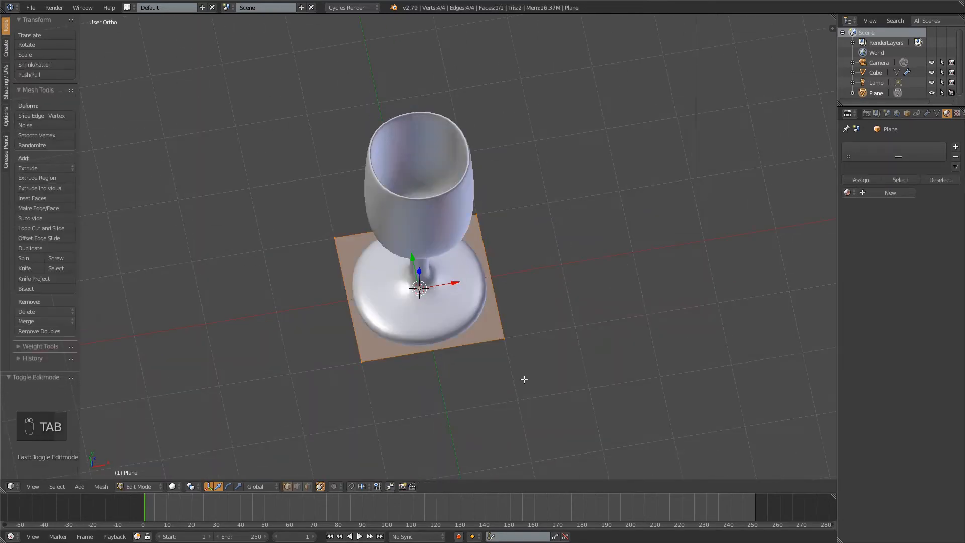
pyautogui.moveTo(571, 269); pyautogui.dragTo(537, 262, button='middle')
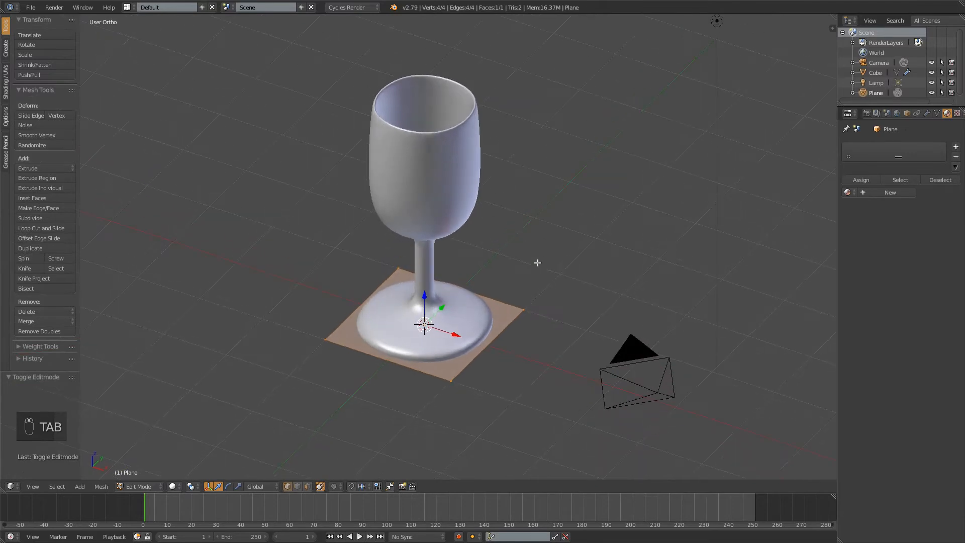
pyautogui.press('s')
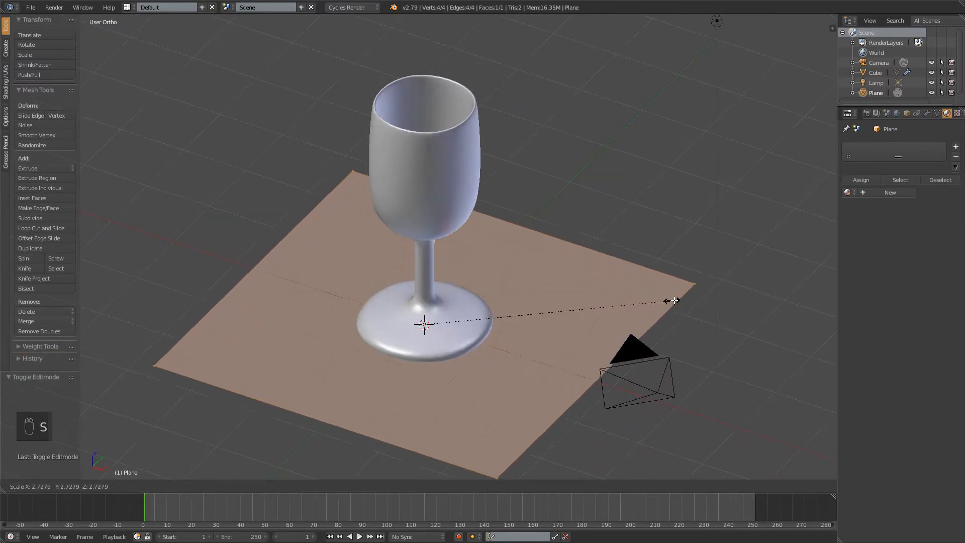
pyautogui.click(676, 300)
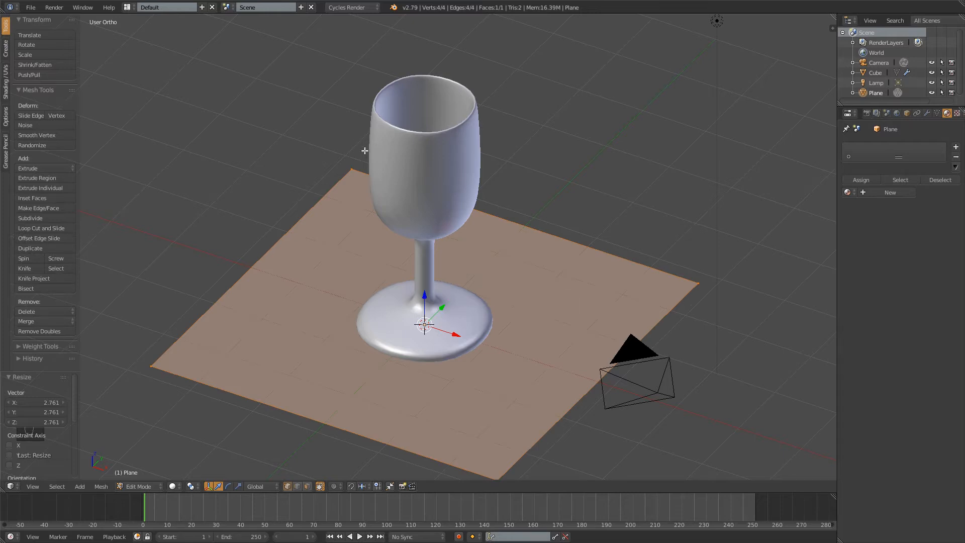
# Enlarge the ground plane further in two passes, by factors of about 2.80 and 1.18
pyautogui.moveTo(489, 317); pyautogui.dragTo(562, 288, button='middle')
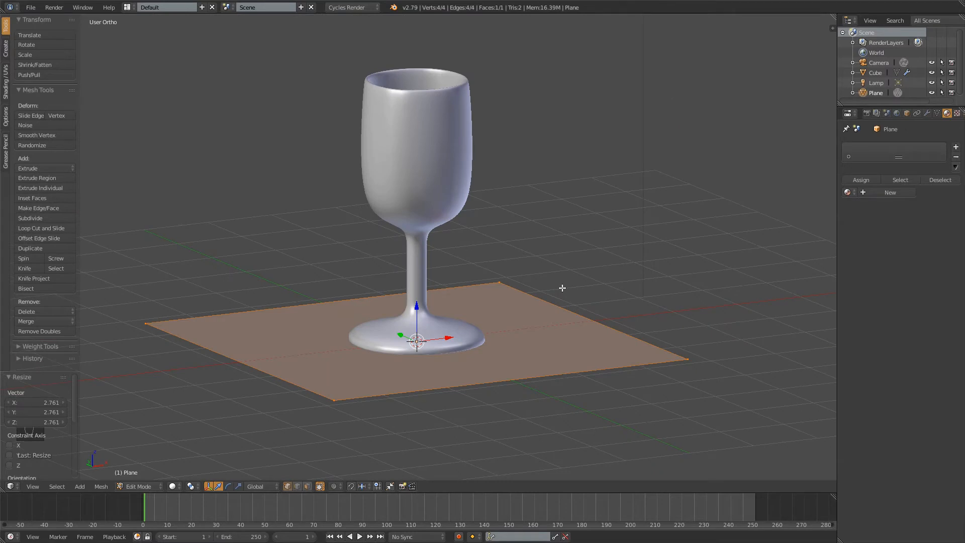
pyautogui.press('KP_3')
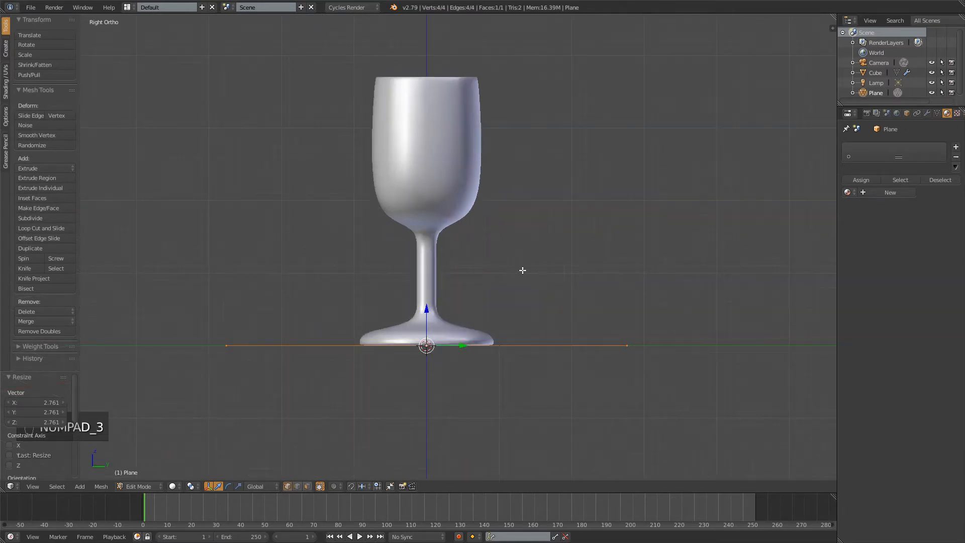
pyautogui.scroll(-4, 558, 306)
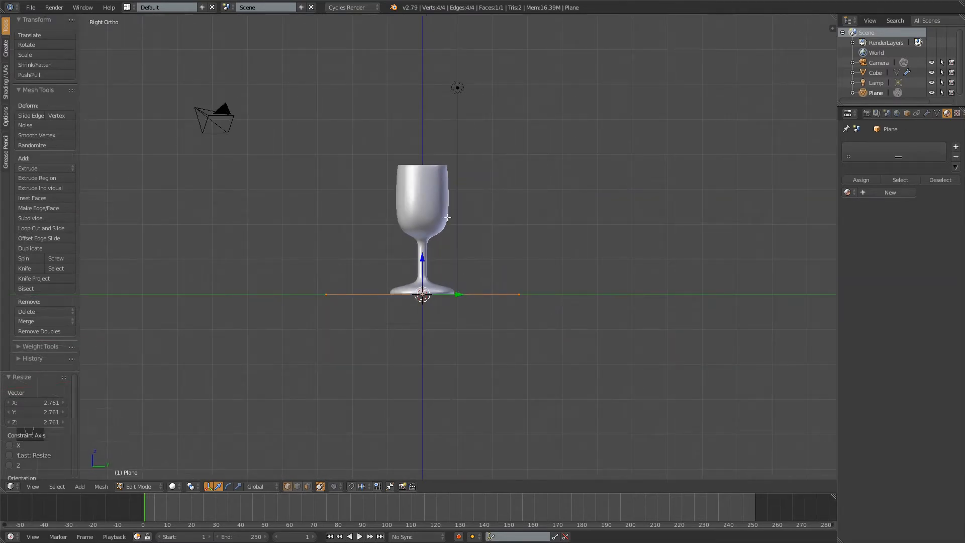
pyautogui.press('s')
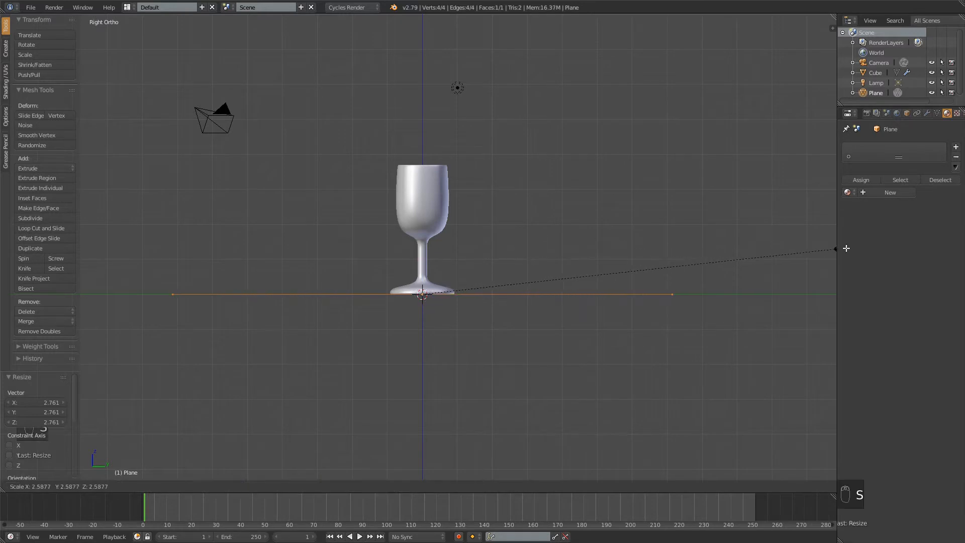
pyautogui.click(875, 258)
pyautogui.moveTo(717, 258); pyautogui.dragTo(643, 245, button='middle')
pyautogui.press('KP_3')
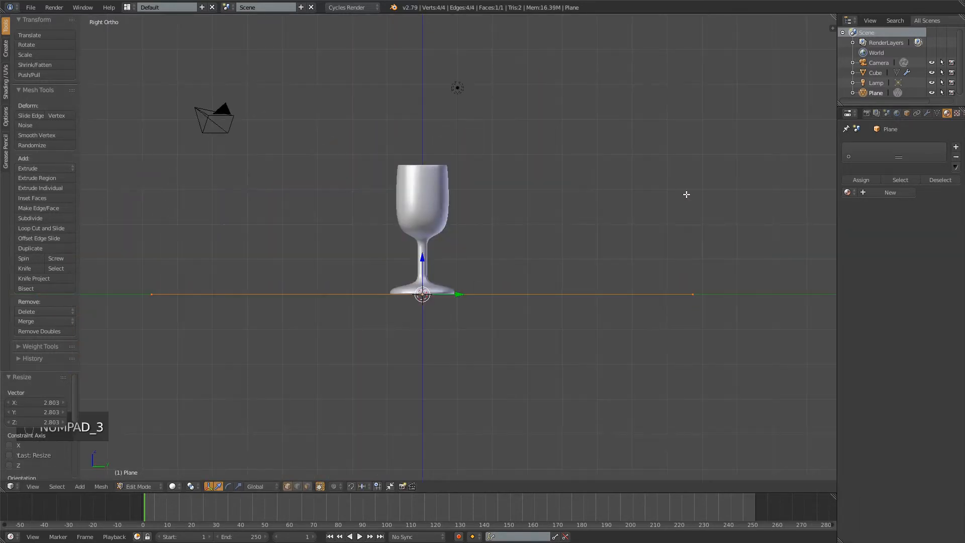
pyautogui.press('s')
pyautogui.click(640, 237)
# Select the two corner vertices of the plane's far Y edge and extrude them about 5.34 in Y and 9.02 in Z as a slanted backdrop
pyautogui.keyDown('shift'); pyautogui.moveTo(674, 239); pyautogui.dragTo(518, 270, button='middle'); pyautogui.keyUp('shift')
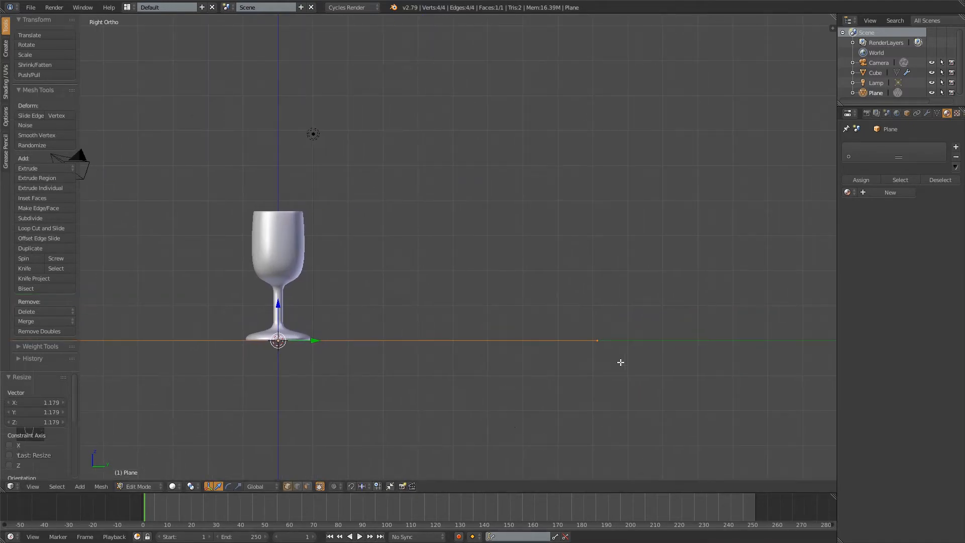
pyautogui.press('a')
pyautogui.press('b')
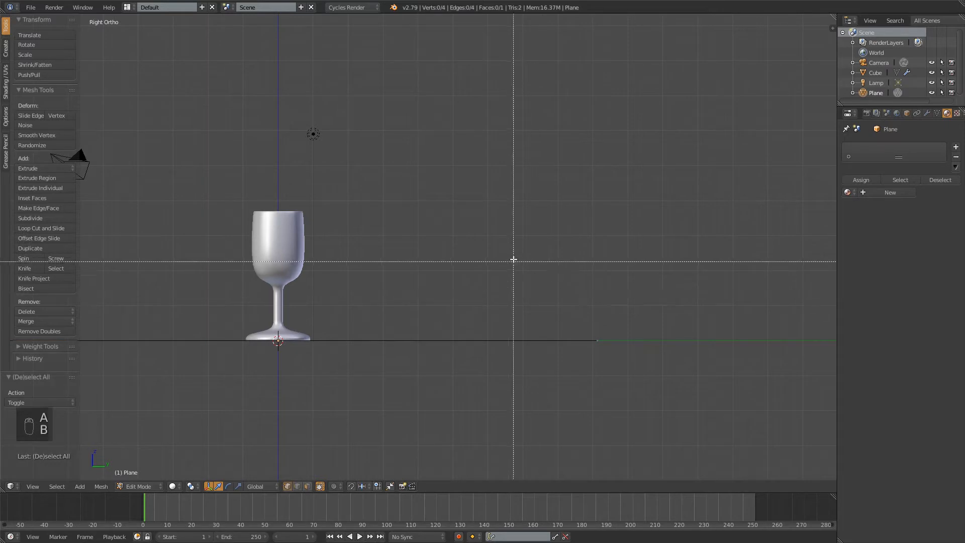
pyautogui.moveTo(515, 254); pyautogui.dragTo(717, 414)
pyautogui.moveTo(574, 321); pyautogui.dragTo(587, 279, button='middle')
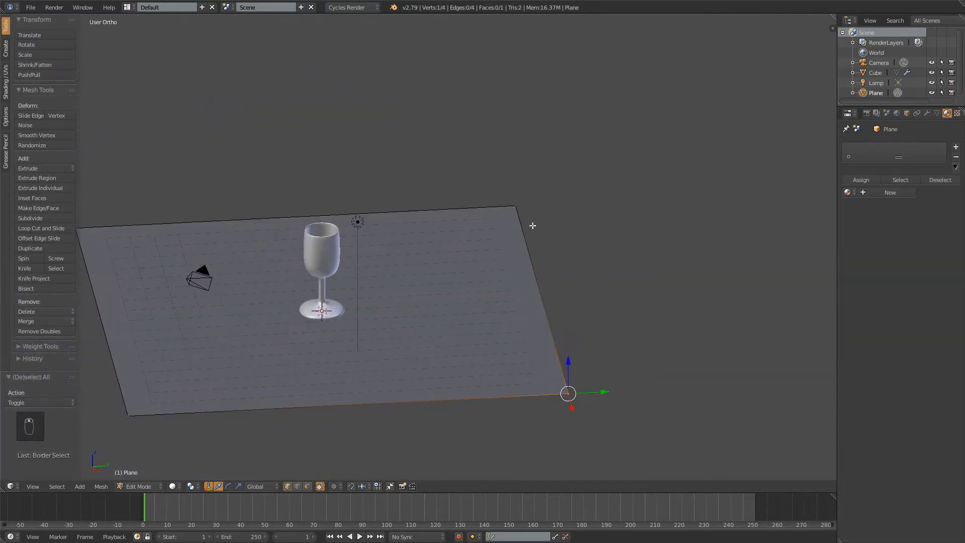
pyautogui.keyDown('shift'); pyautogui.click(521, 207); pyautogui.keyUp('shift')
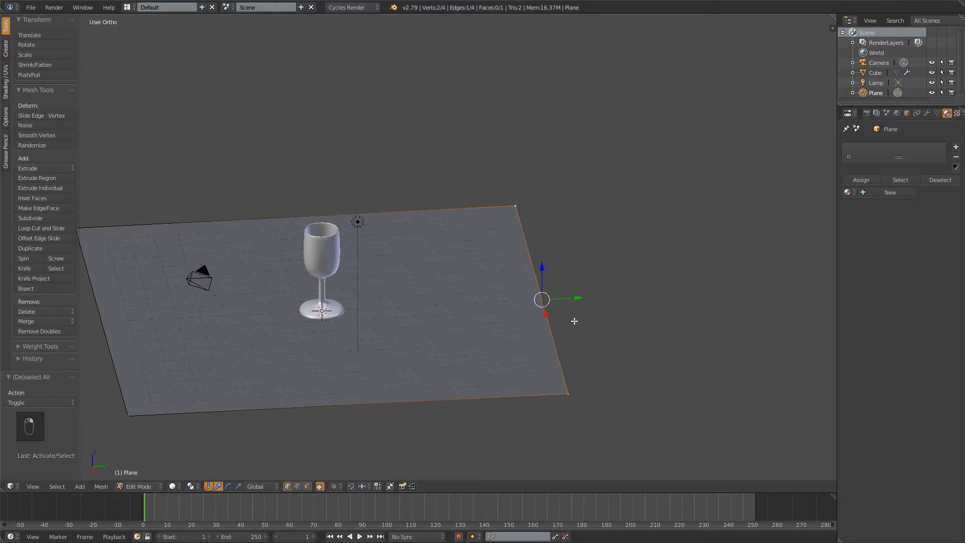
pyautogui.press('KP_3')
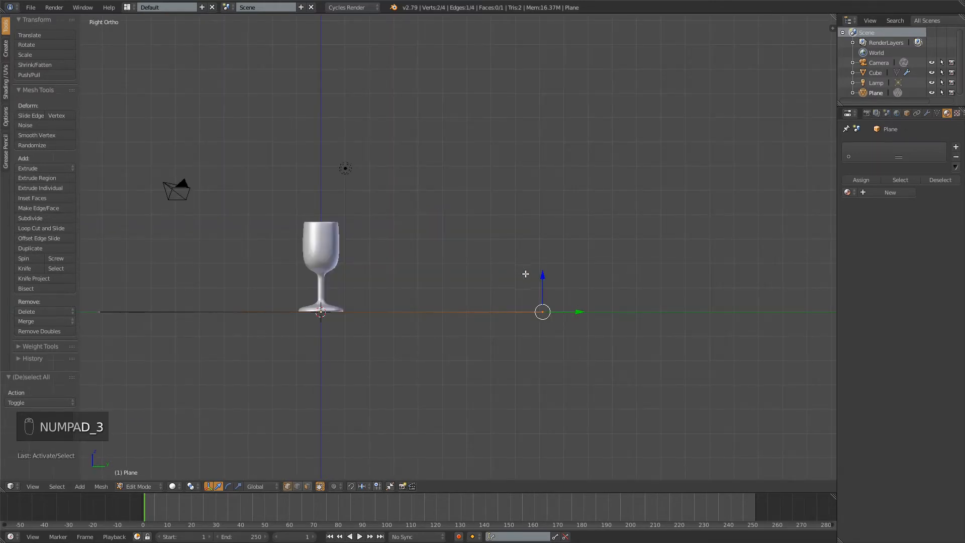
pyautogui.press('e')
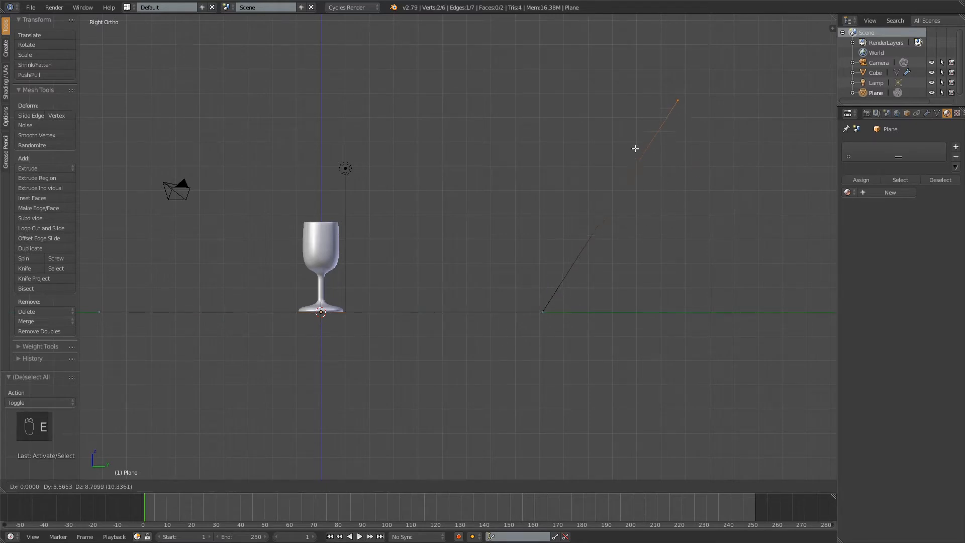
pyautogui.click(631, 212)
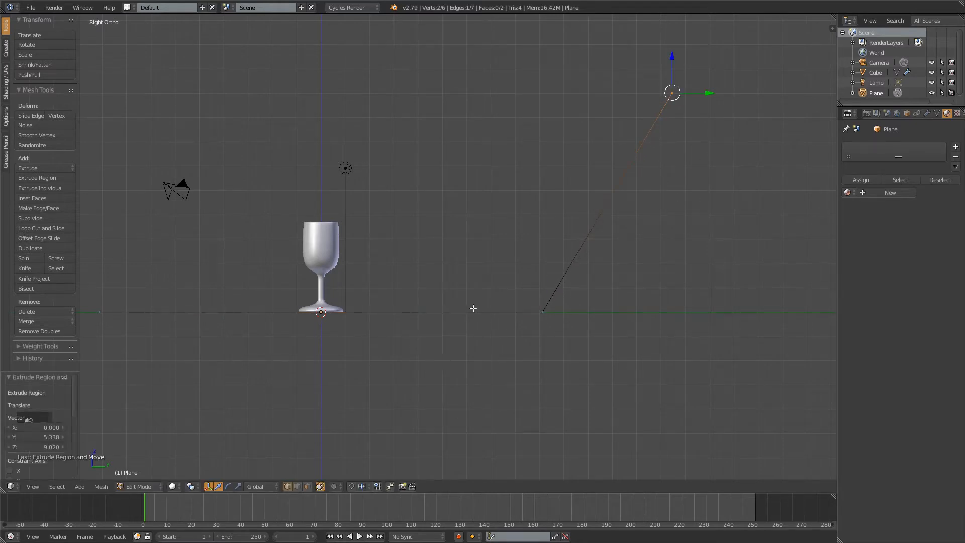
# Add a single loop cut across the ground section and slide it towards the bend, between the glass and the slanted wall
pyautogui.hotkey('ctrl', 'r')
pyautogui.click(409, 311)
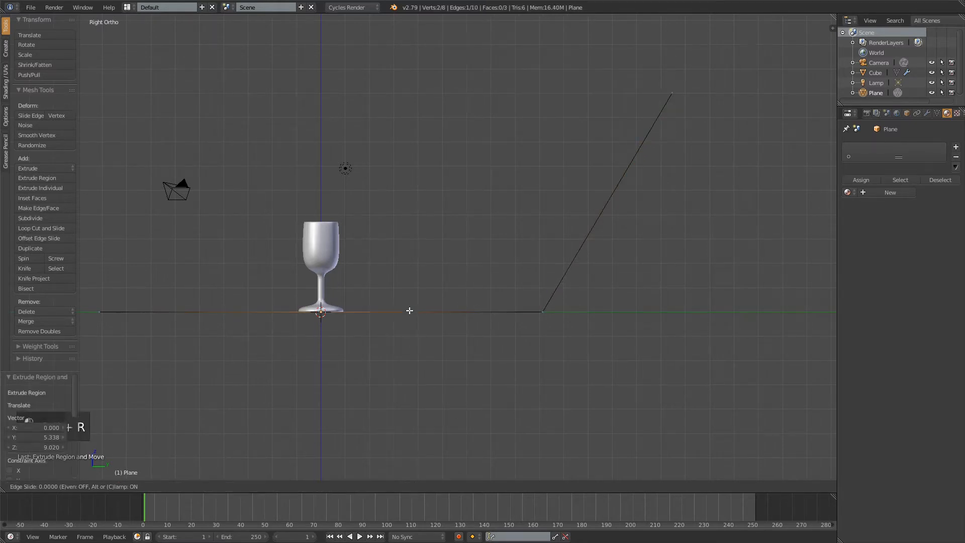
pyautogui.click(540, 327)
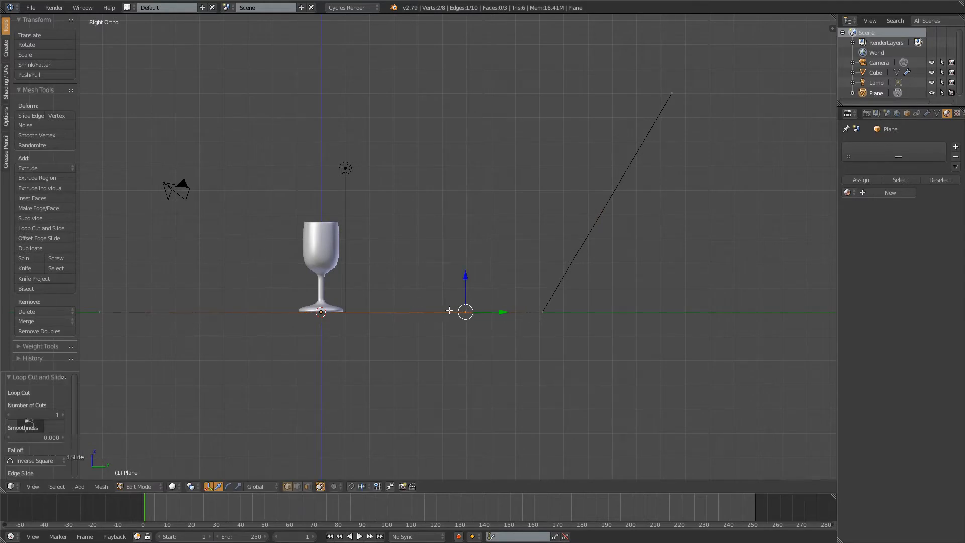
# Add a Subdivision Surface modifier to the plane with 3 view subdivisions and 4 render subdivisions
pyautogui.moveTo(394, 338); pyautogui.dragTo(480, 323, button='middle')
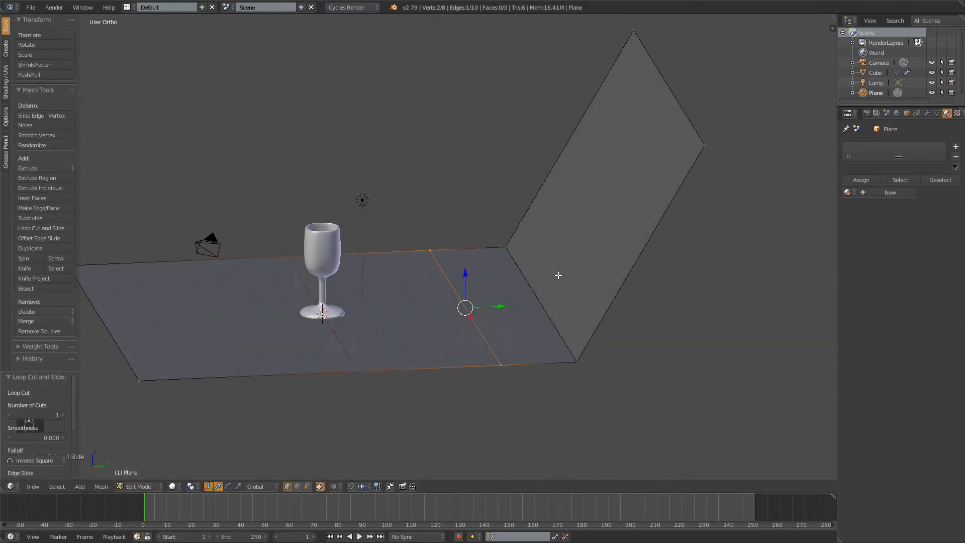
pyautogui.click(927, 113)
pyautogui.click(902, 147)
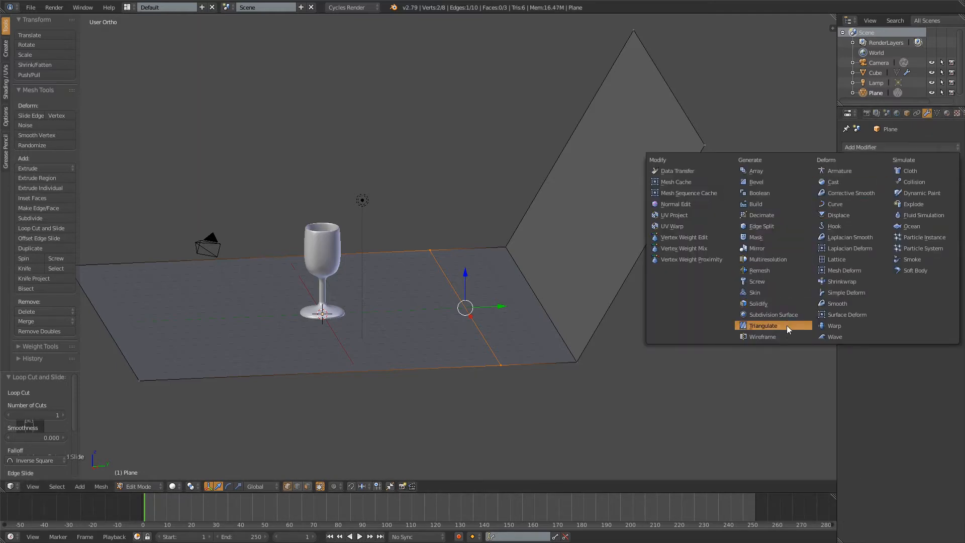
pyautogui.click(774, 315)
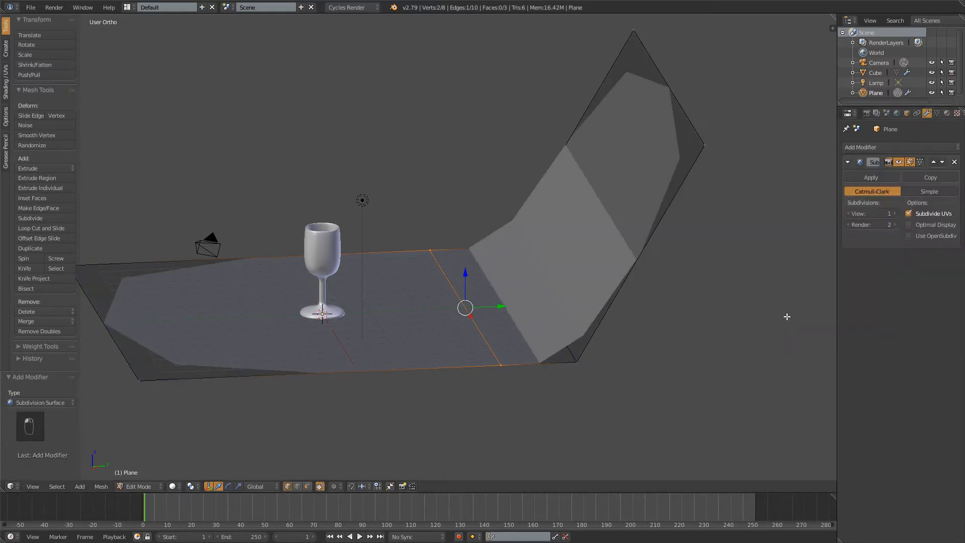
pyautogui.click(895, 213)
pyautogui.click(895, 213)
pyautogui.click(895, 225)
pyautogui.click(895, 226)
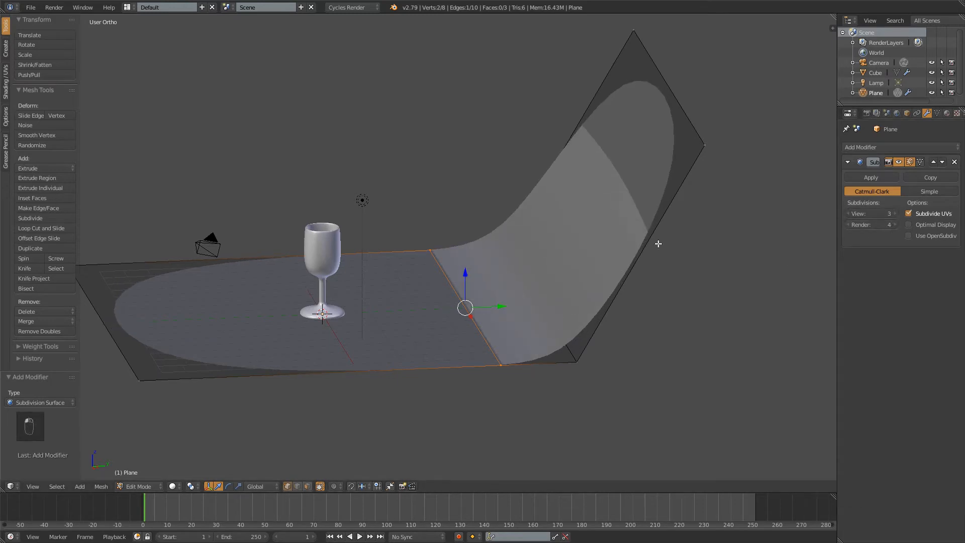
# Return to Object Mode and apply smooth shading to the curved backdrop
pyautogui.moveTo(658, 244); pyautogui.dragTo(502, 262, button='middle')
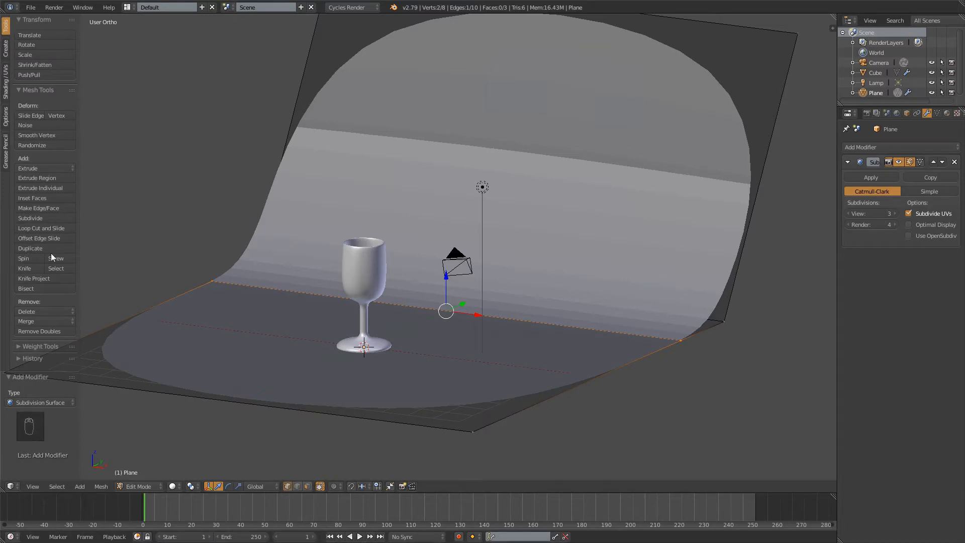
pyautogui.press('Tab')
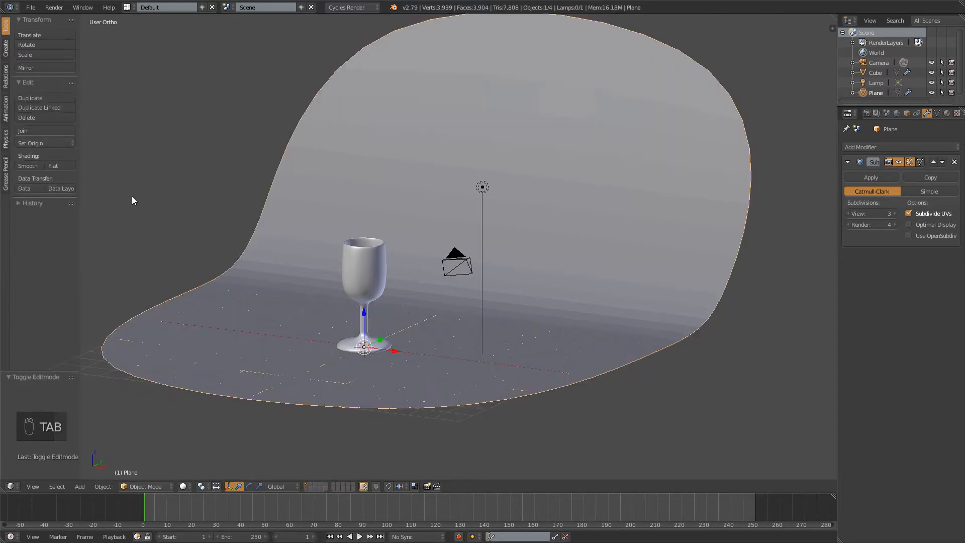
pyautogui.click(26, 167)
# Select the camera and rotate it 45° in top view so it faces along the Y axis
pyautogui.moveTo(216, 212)
pyautogui.mouseDown(button='middle')
pyautogui.moveTo(364, 243)
pyautogui.moveTo(405, 231)
pyautogui.mouseUp(button='middle')
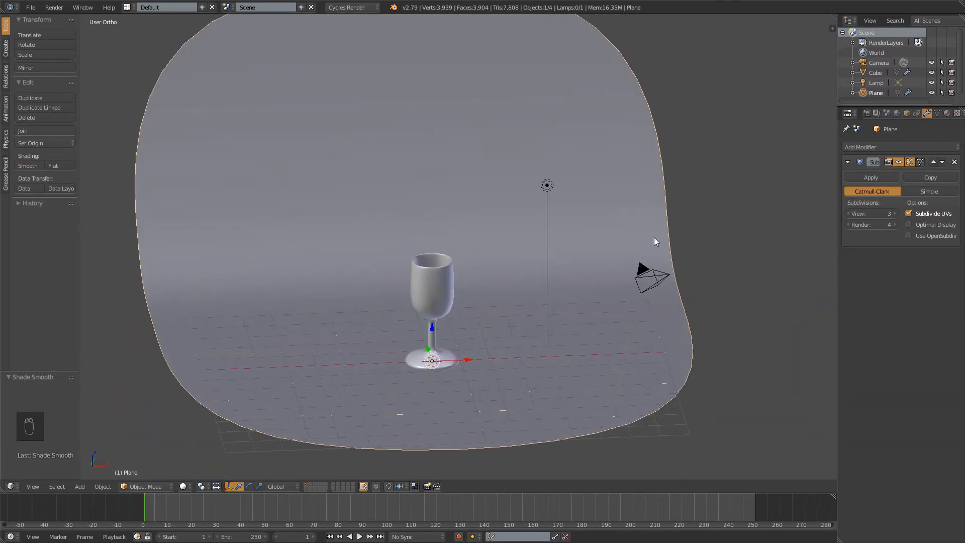
pyautogui.rightClick(659, 279)
pyautogui.press('KP_7')
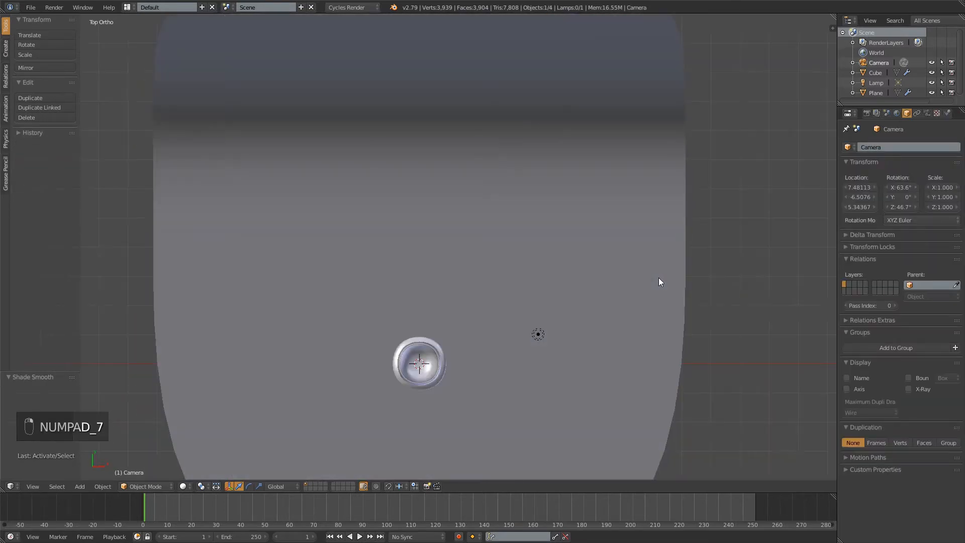
pyautogui.keyDown('shift'); pyautogui.moveTo(646, 324); pyautogui.dragTo(664, 146, button='middle'); pyautogui.keyUp('shift')
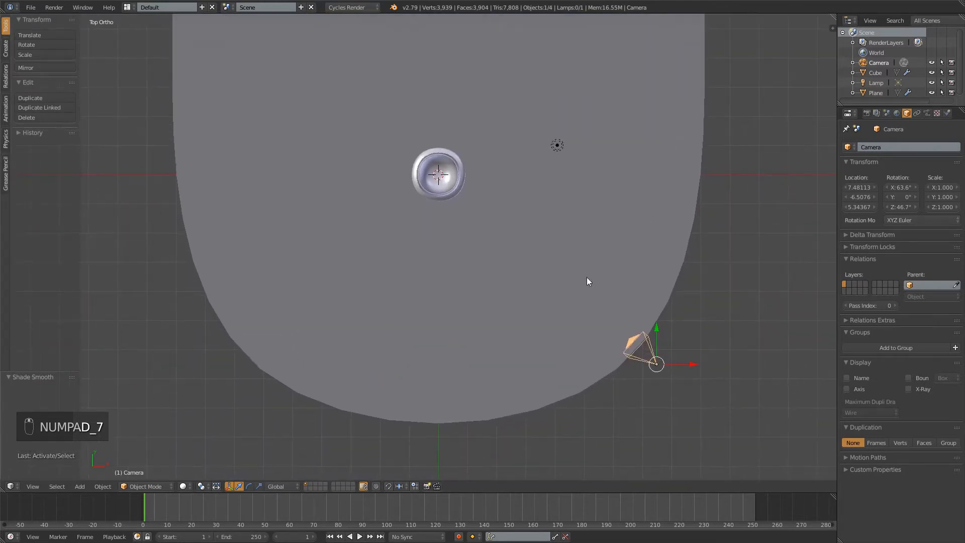
pyautogui.press('r')
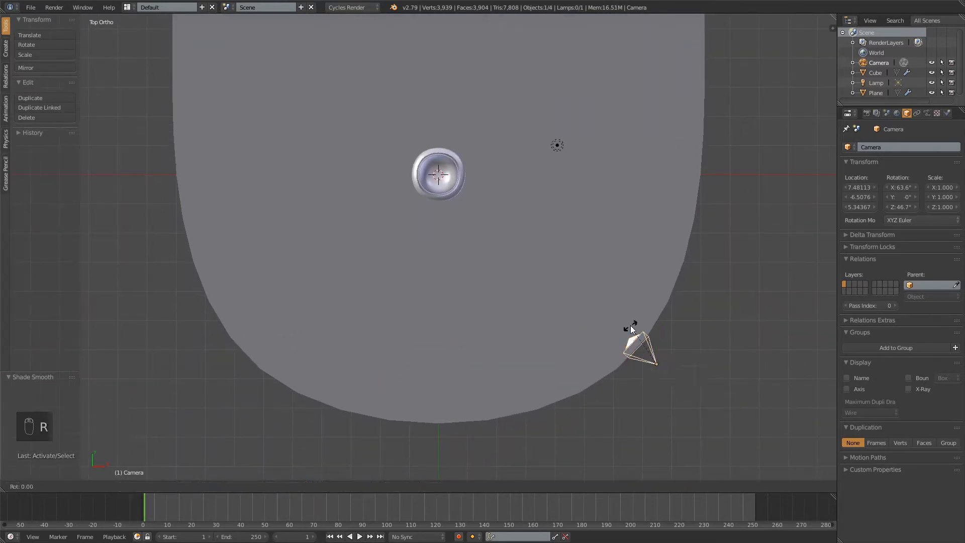
pyautogui.rightClick(657, 292)
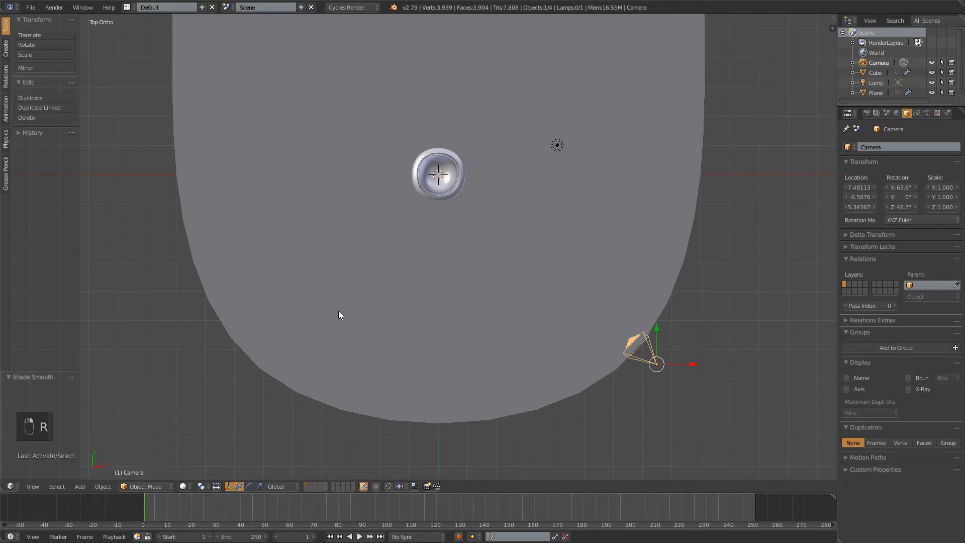
pyautogui.press('r')
pyautogui.press('ctrl')
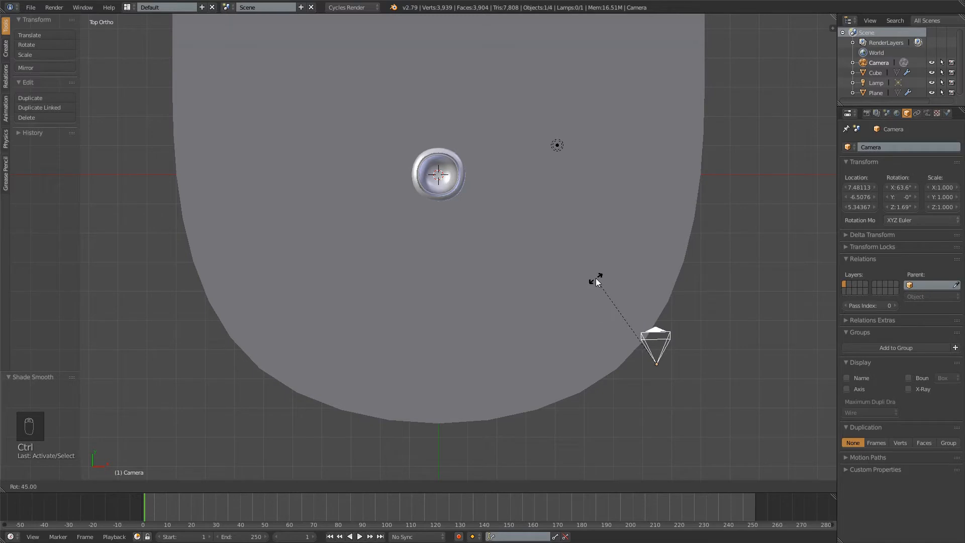
pyautogui.click(600, 279)
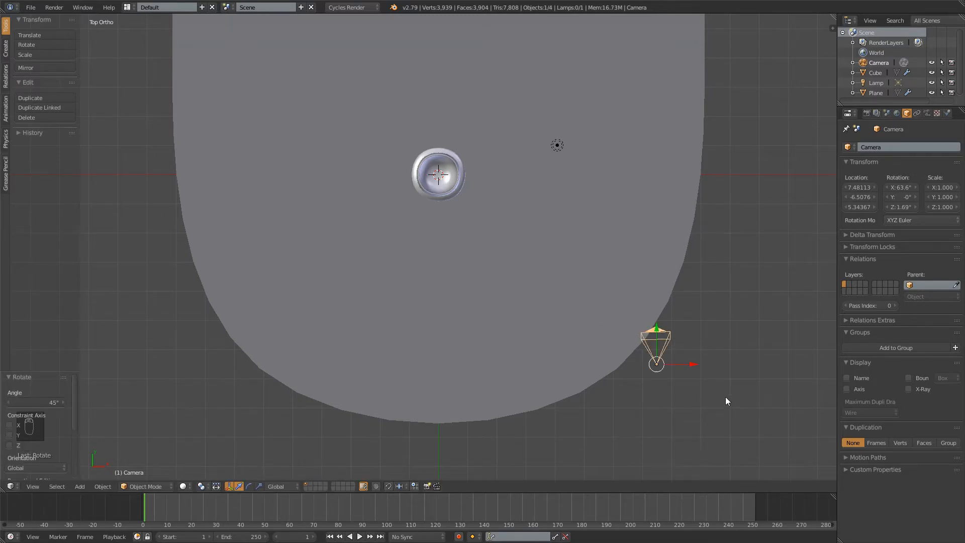
# Move the camera about -7.45 along X to line it up with the glass, and look through it
pyautogui.moveTo(697, 367); pyautogui.dragTo(477, 335)
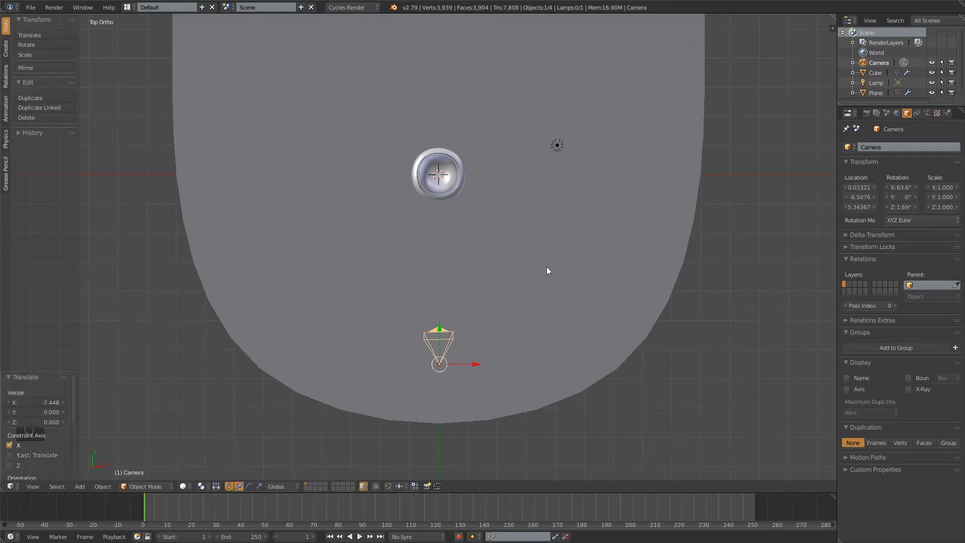
pyautogui.press('KP_0')
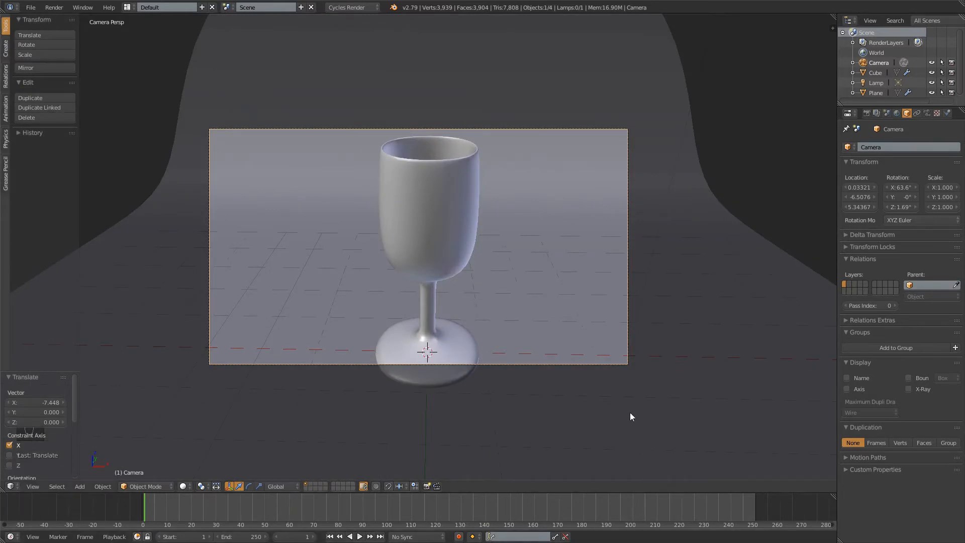
pyautogui.press('g')
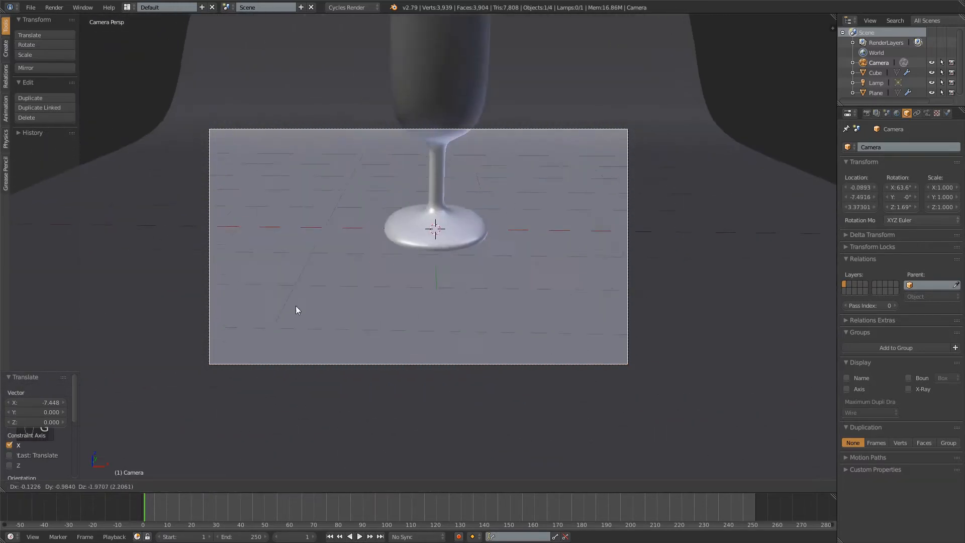
pyautogui.click(373, 278)
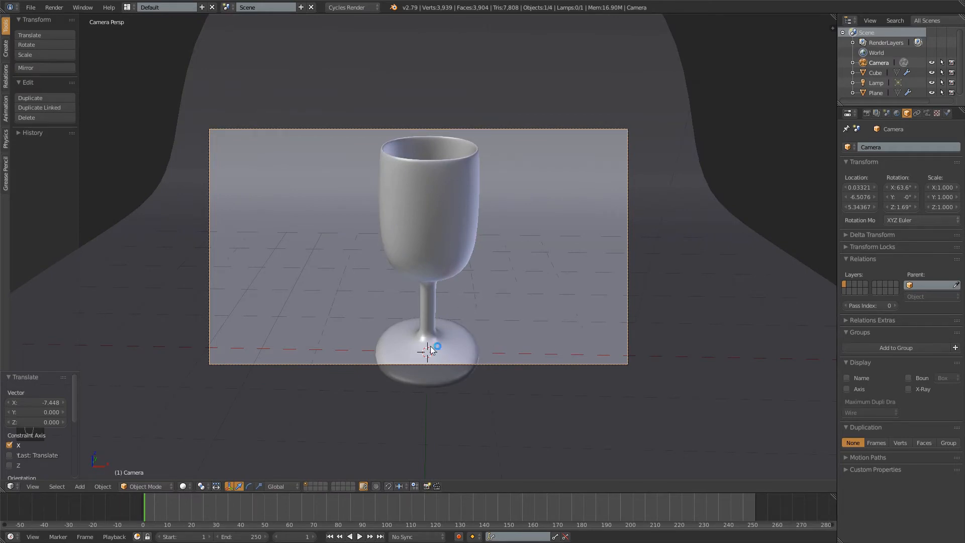
pyautogui.press('g')
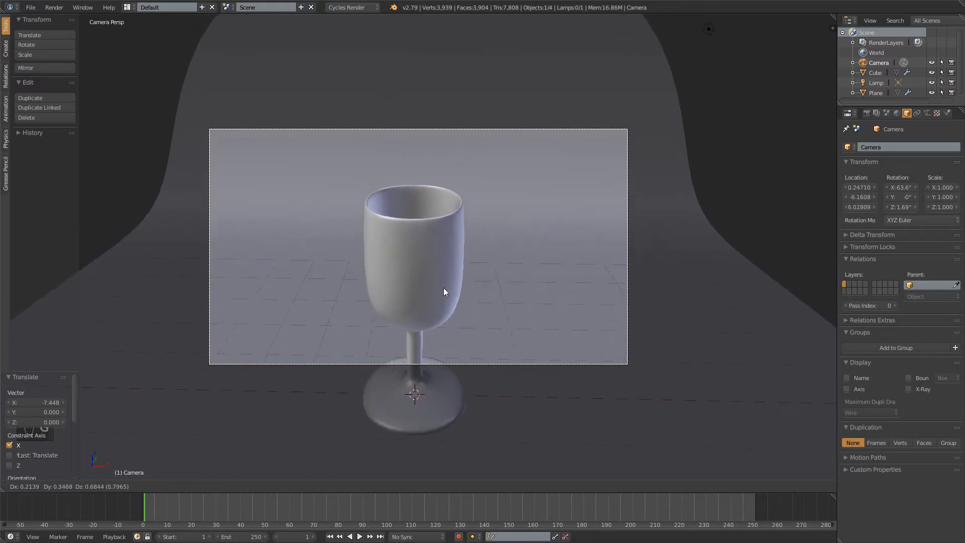
pyautogui.press('z')
pyautogui.press('z')
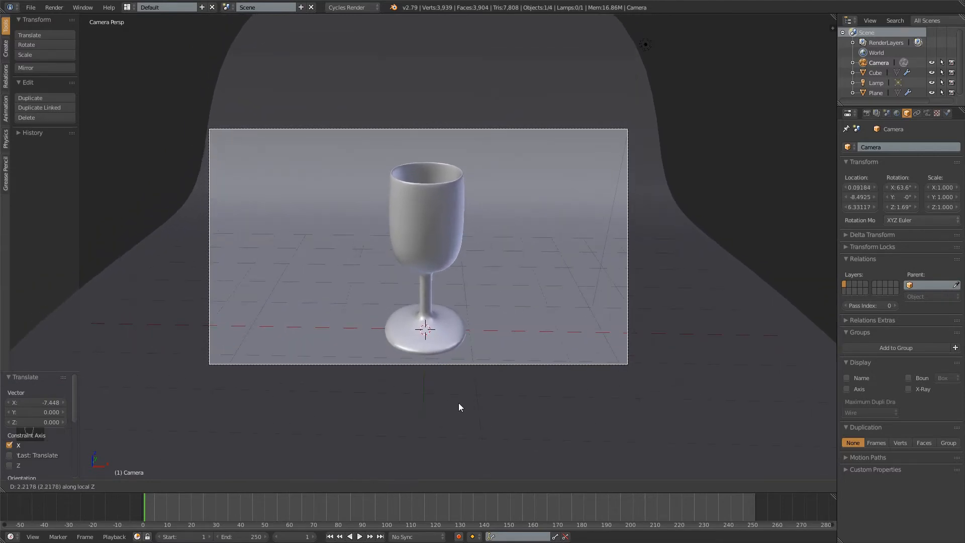
pyautogui.click(494, 357)
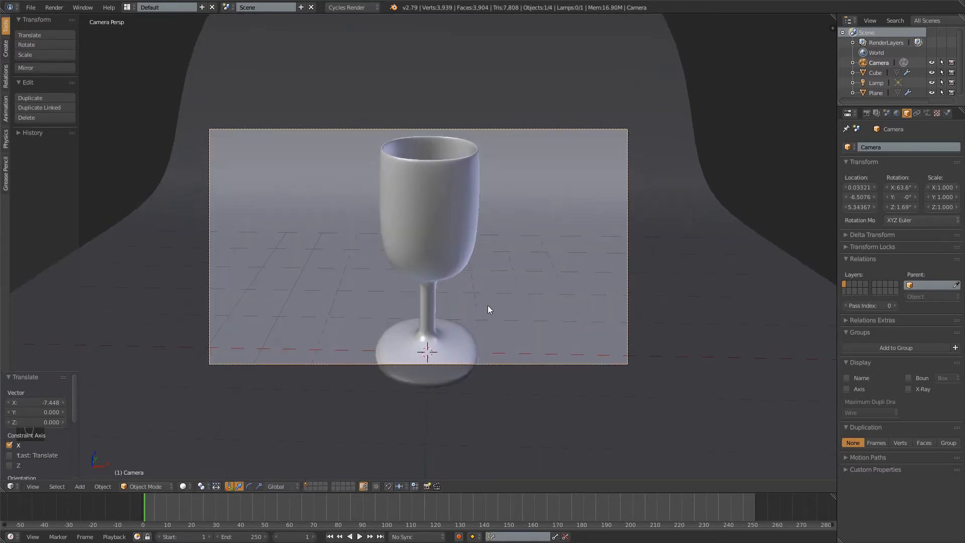
# Move the camera back about 3.86 along its local Z axis and shift it about 0.57 along global X
pyautogui.press('g')
pyautogui.press('z')
pyautogui.press('z')
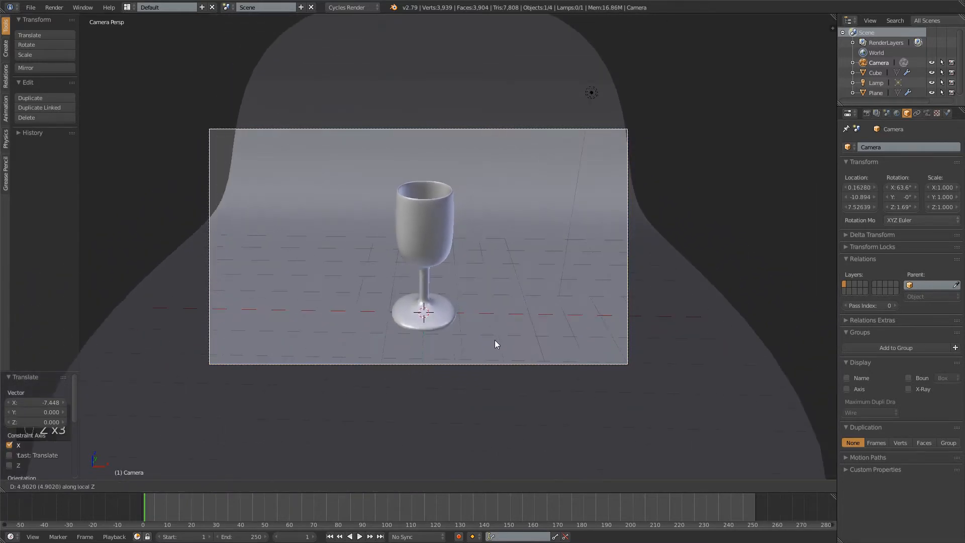
pyautogui.click(498, 334)
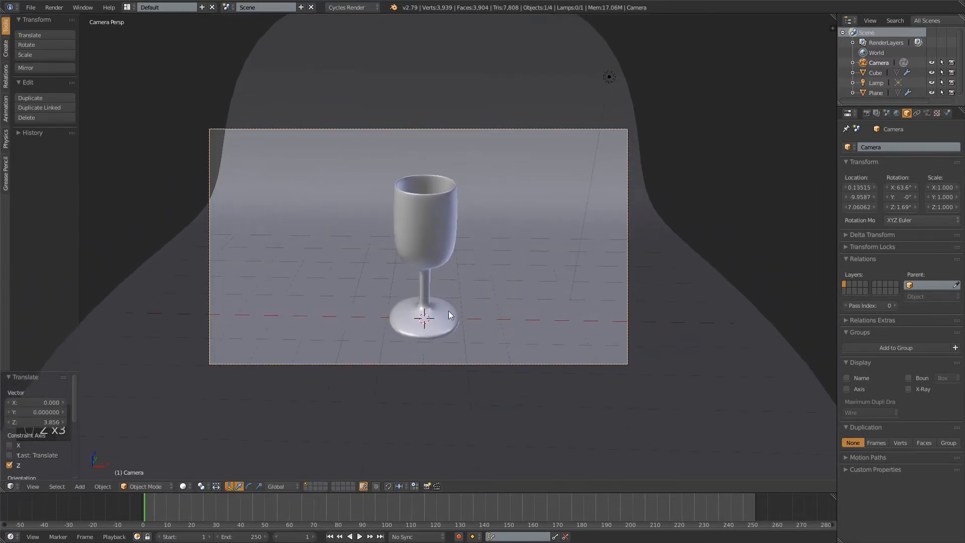
pyautogui.press('g')
pyautogui.press('x')
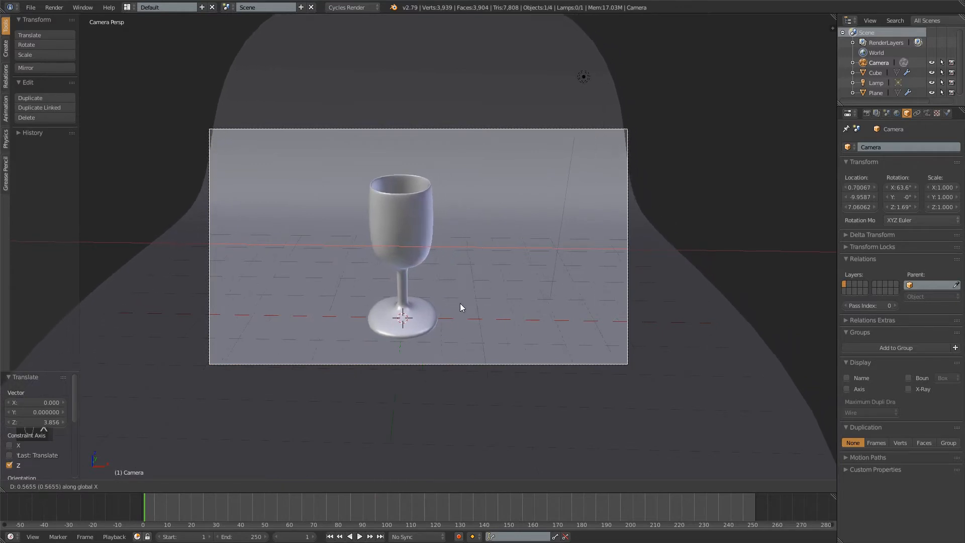
pyautogui.click(460, 304)
# Scale the backdrop's entire mesh up uniformly by about 1.39 in Edit Mode
pyautogui.rightClick(674, 353)
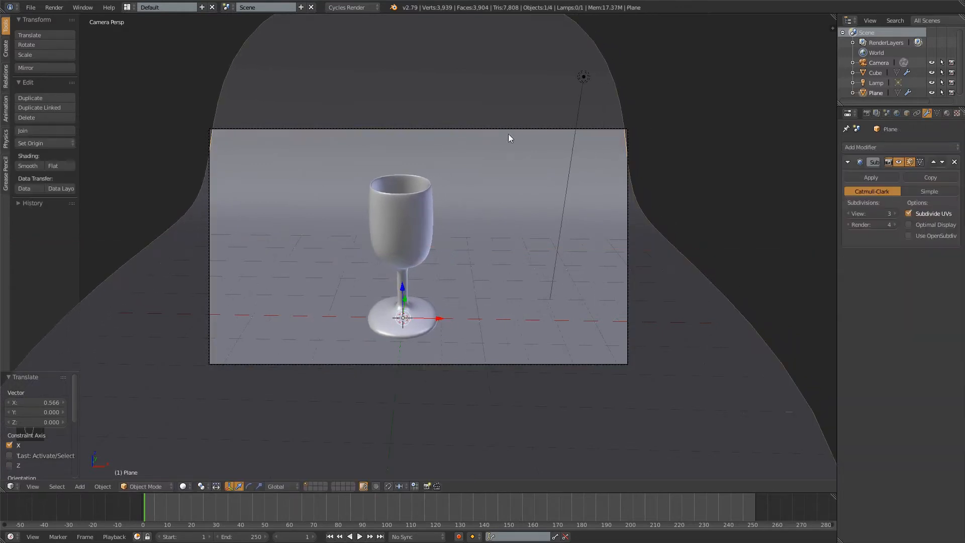
pyautogui.press('Tab')
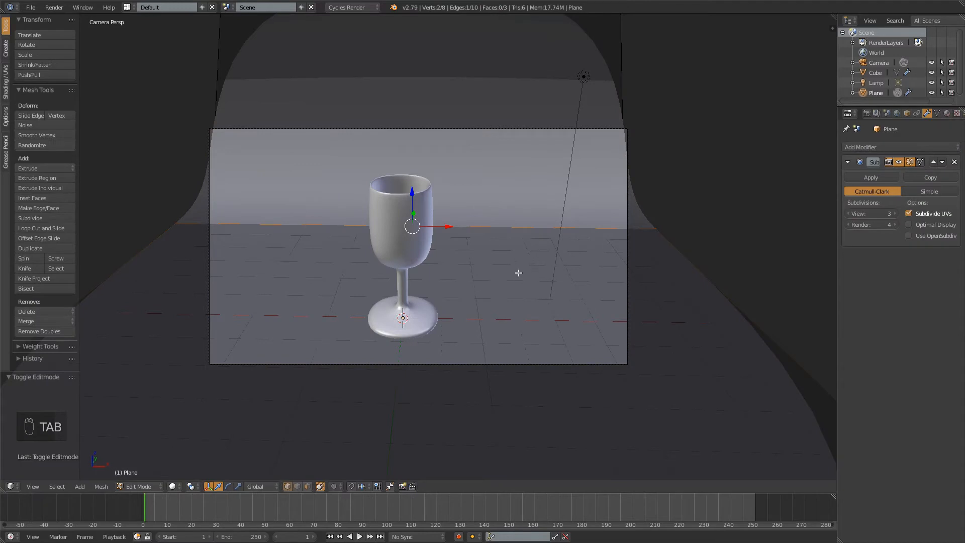
pyautogui.press('s')
pyautogui.press('a')
pyautogui.press('a')
pyautogui.press('a')
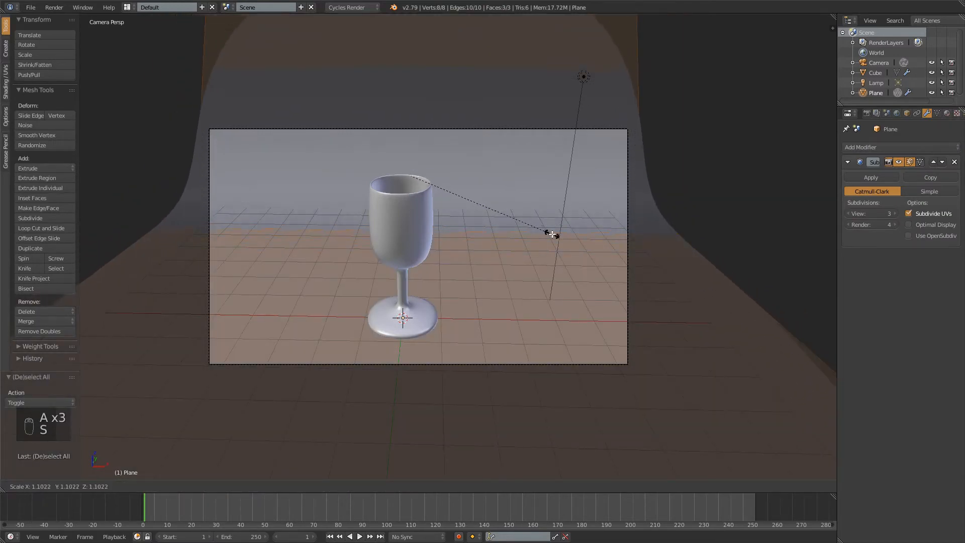
pyautogui.click(419, 271)
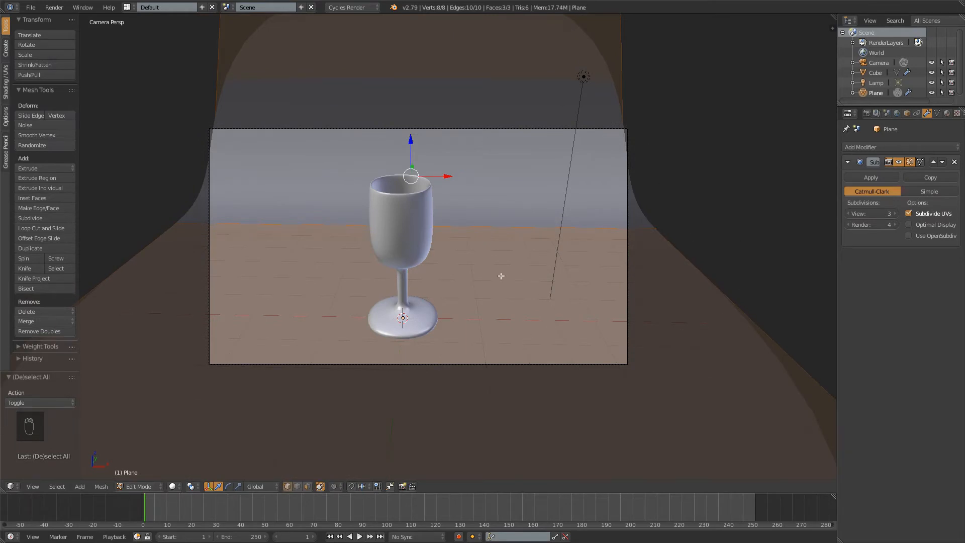
pyautogui.press('s')
pyautogui.click(532, 273)
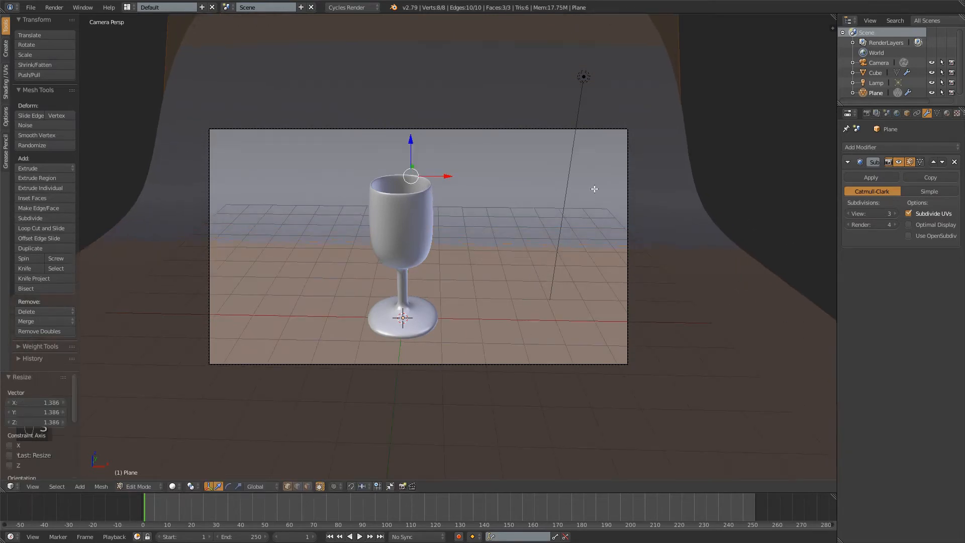
pyautogui.press('a')
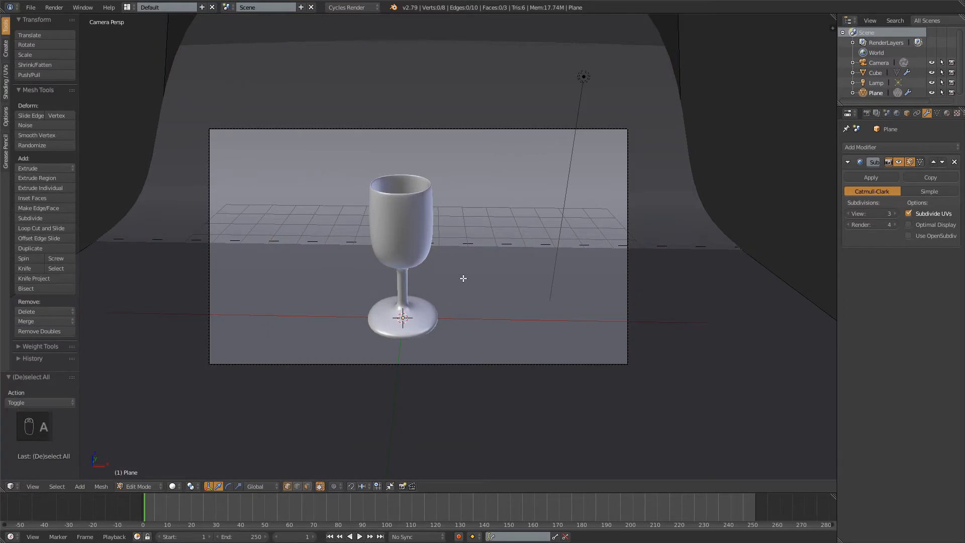
# Preview the glass and enlarged backdrop in rendered shading through the camera
pyautogui.press('shift')
pyautogui.hotkey('shift', 'z')
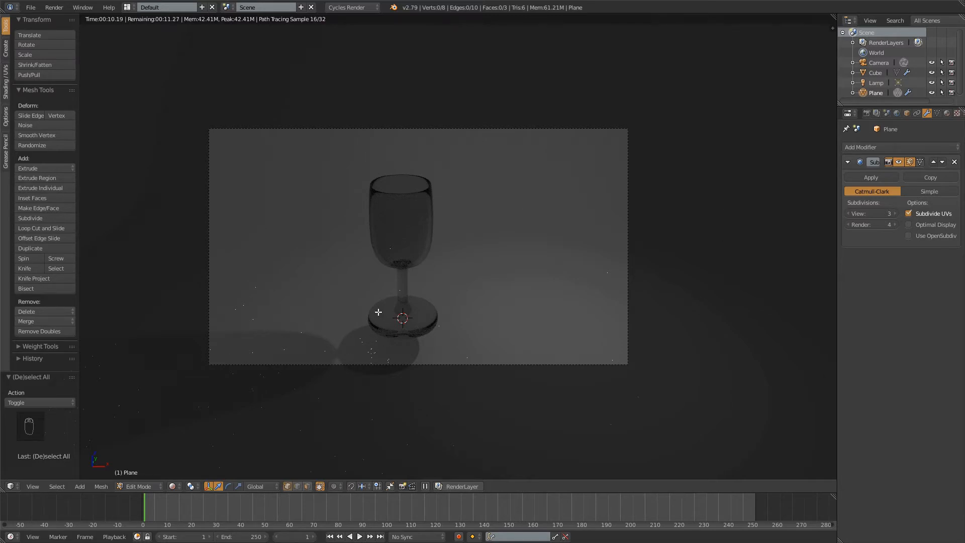
pyautogui.hotkey('shift', 'z')
# In right view, move the whole backdrop mesh up about 0.87 along Z to meet the glass's base
pyautogui.moveTo(415, 251)
pyautogui.mouseDown(button='middle')
pyautogui.moveTo(627, 243)
pyautogui.moveTo(589, 228)
pyautogui.moveTo(559, 259)
pyautogui.mouseUp(button='middle')
pyautogui.press('KP_3')
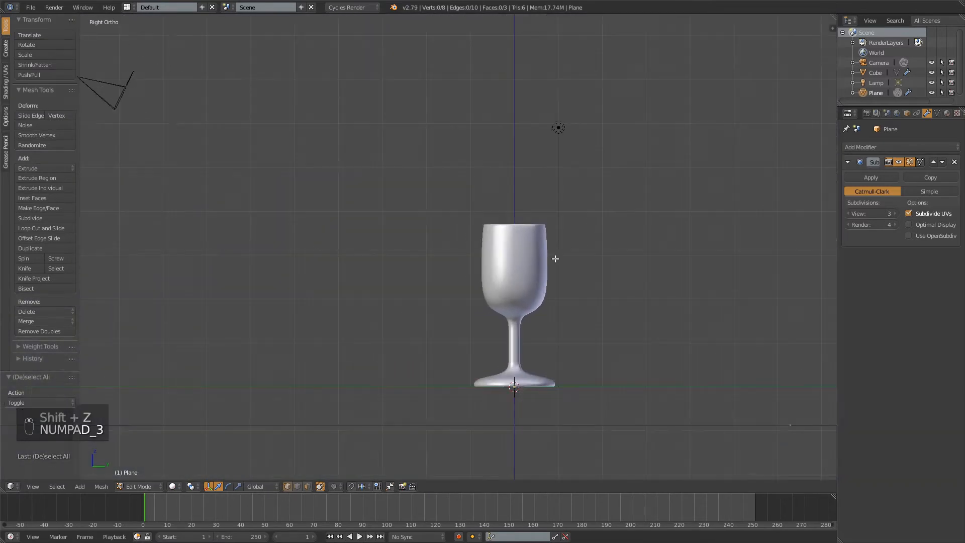
pyautogui.scroll(-4, 550, 347)
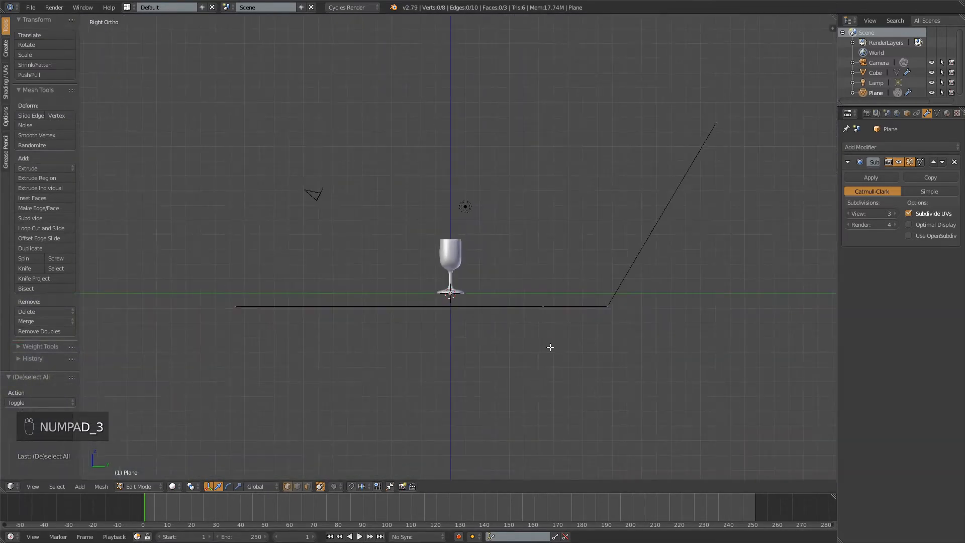
pyautogui.scroll(4, 516, 311)
pyautogui.press('a')
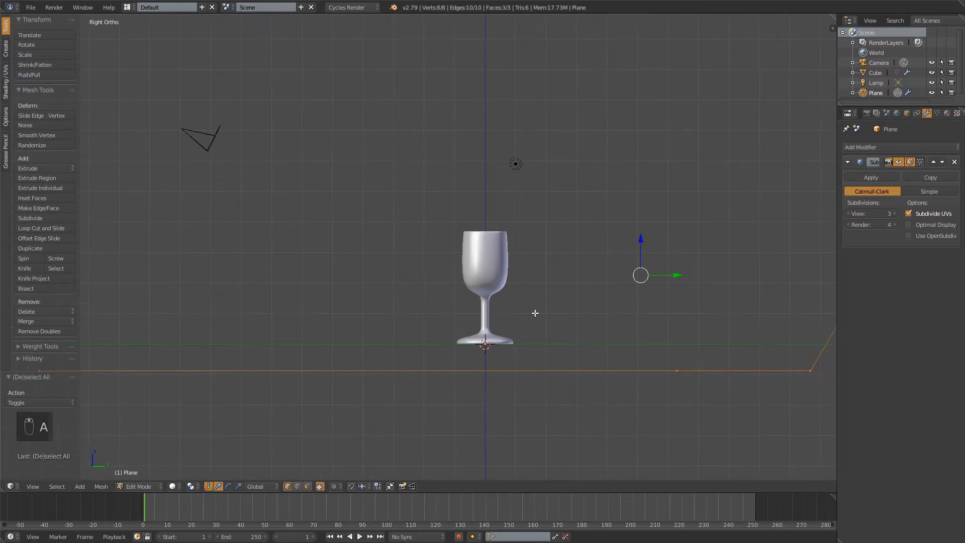
pyautogui.click(644, 253)
pyautogui.moveTo(643, 242); pyautogui.dragTo(639, 216)
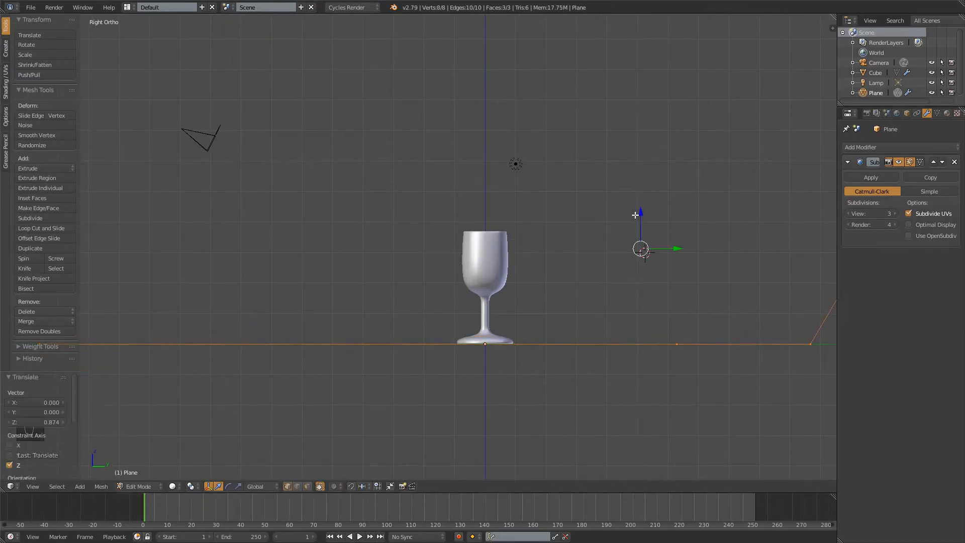
pyautogui.press('a')
# Check the glass's contact with the raised backdrop in rendered shading from an angled view
pyautogui.moveTo(424, 228)
pyautogui.mouseDown(button='middle')
pyautogui.moveTo(403, 222)
pyautogui.moveTo(491, 221)
pyautogui.moveTo(482, 224)
pyautogui.mouseUp(button='middle')
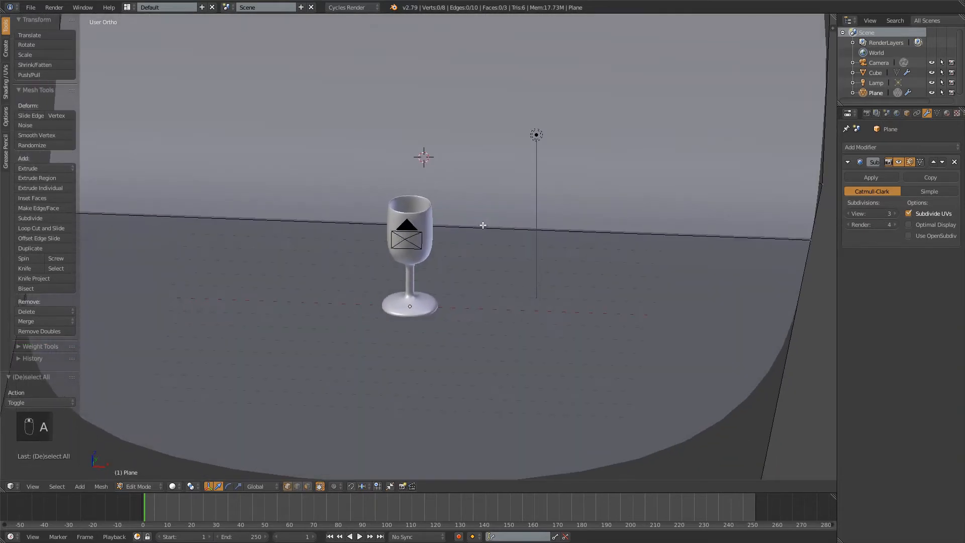
pyautogui.hotkey('shift', 'z')
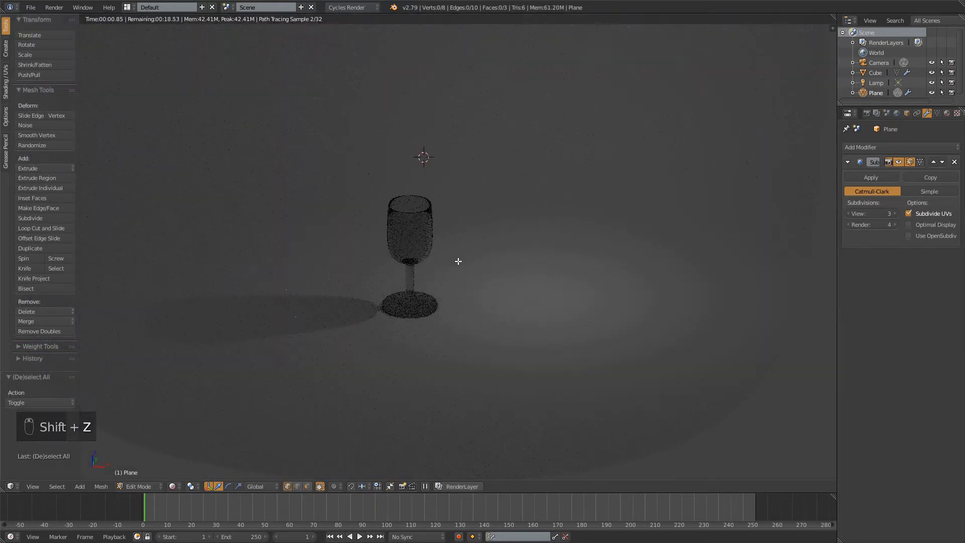
pyautogui.scroll(2, 448, 322)
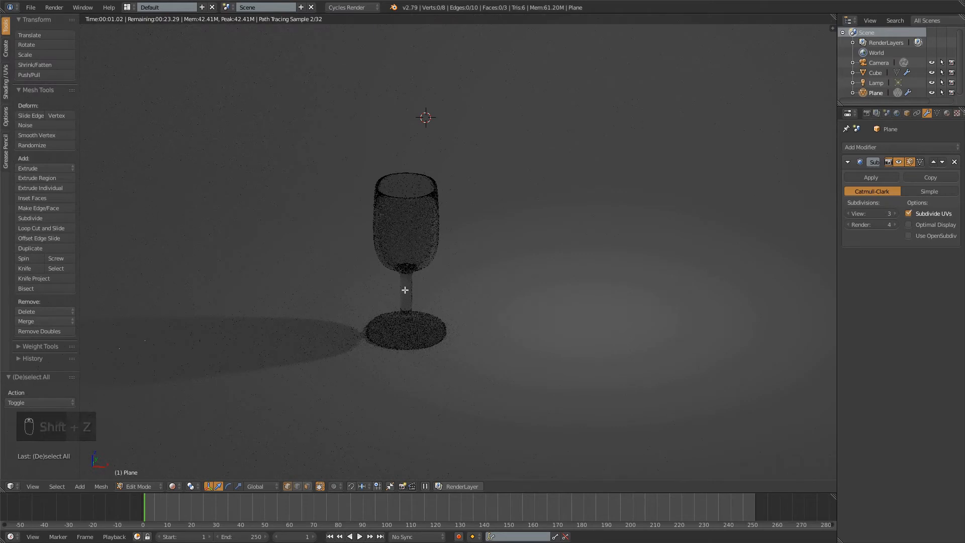
# Return to Object Mode, change the lamp to a Sun, and preview it in rendered shading through the camera
pyautogui.press('KP_1')
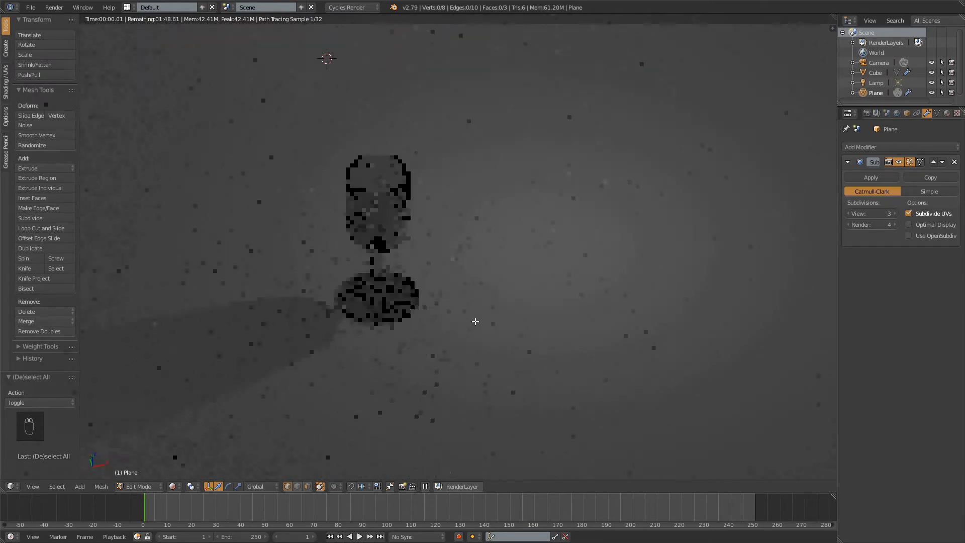
pyautogui.press('KP_5')
pyautogui.press('z')
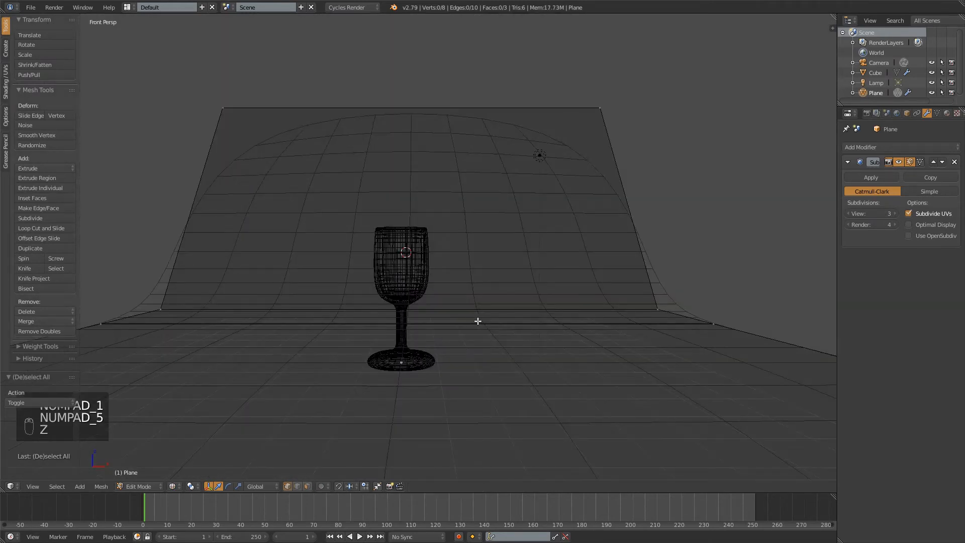
pyautogui.press('Tab')
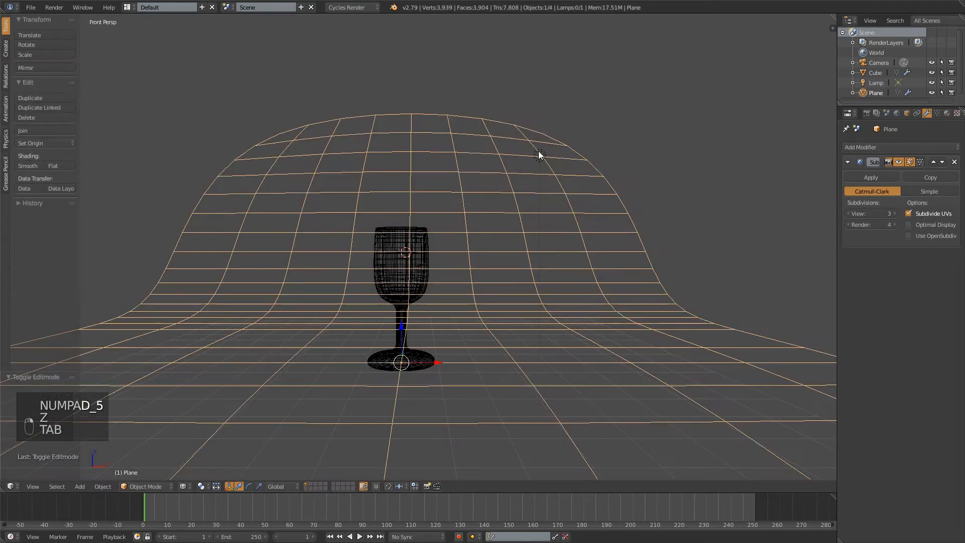
pyautogui.rightClick(539, 156)
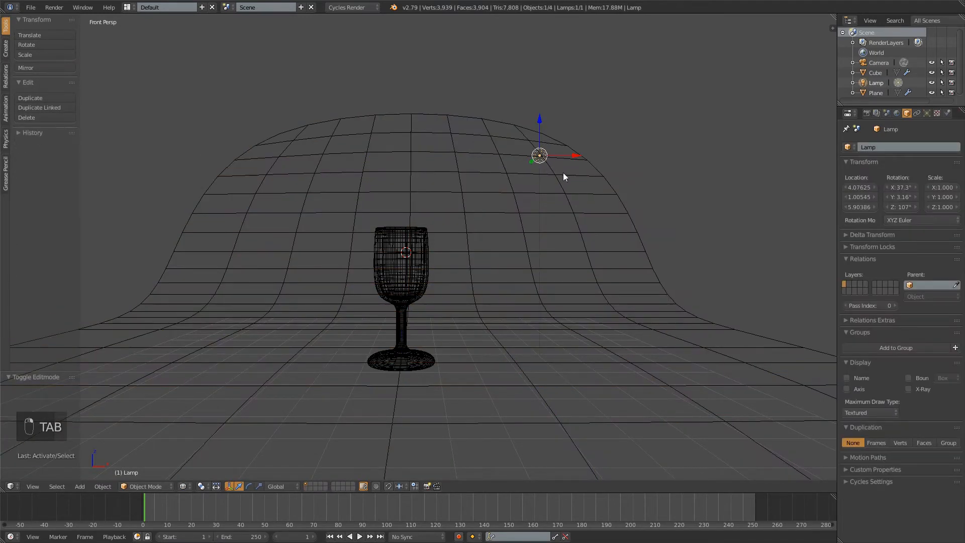
pyautogui.click(927, 114)
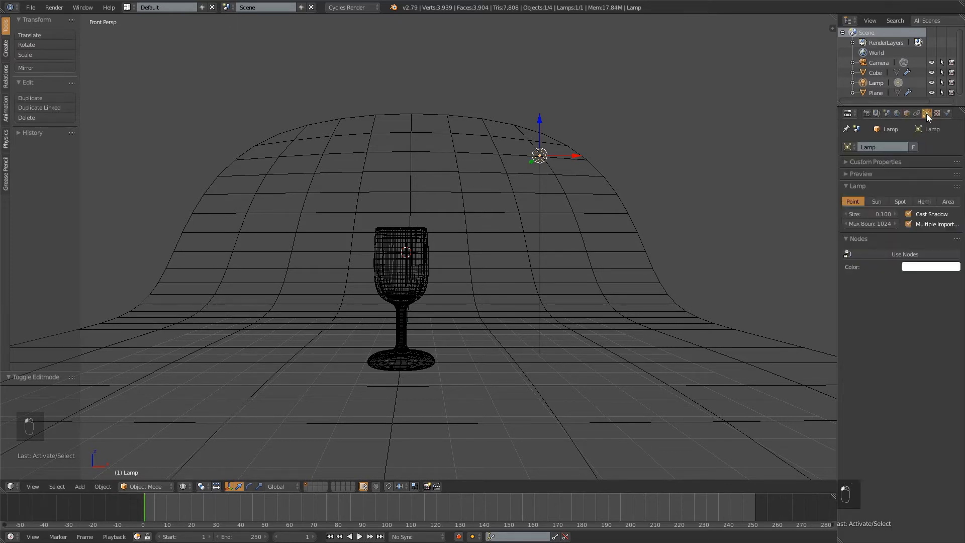
pyautogui.click(877, 201)
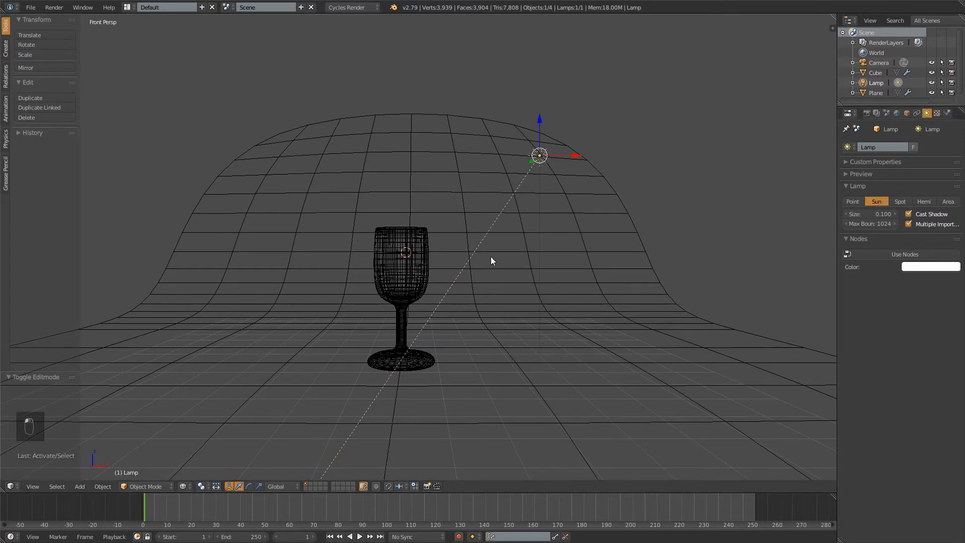
pyautogui.hotkey('shift', 'z')
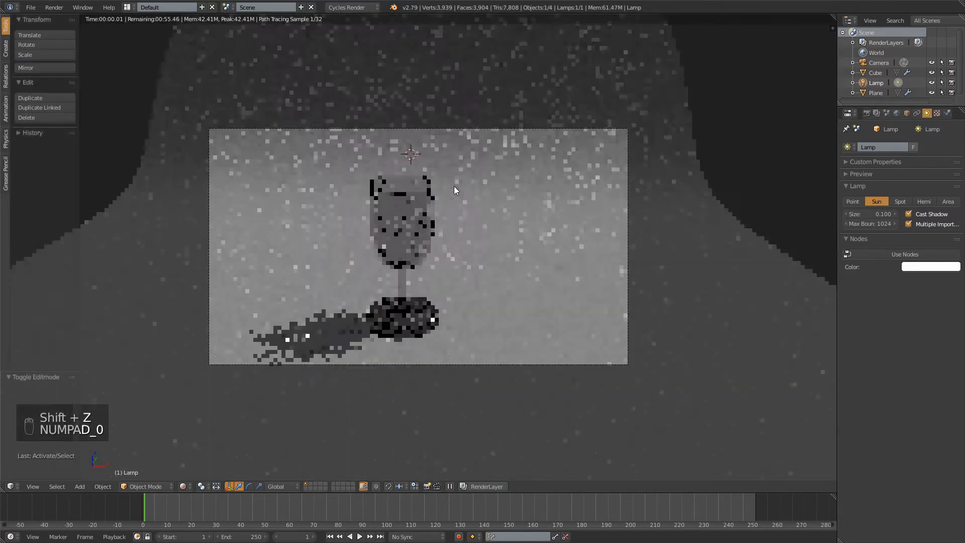
pyautogui.press('KP_0')
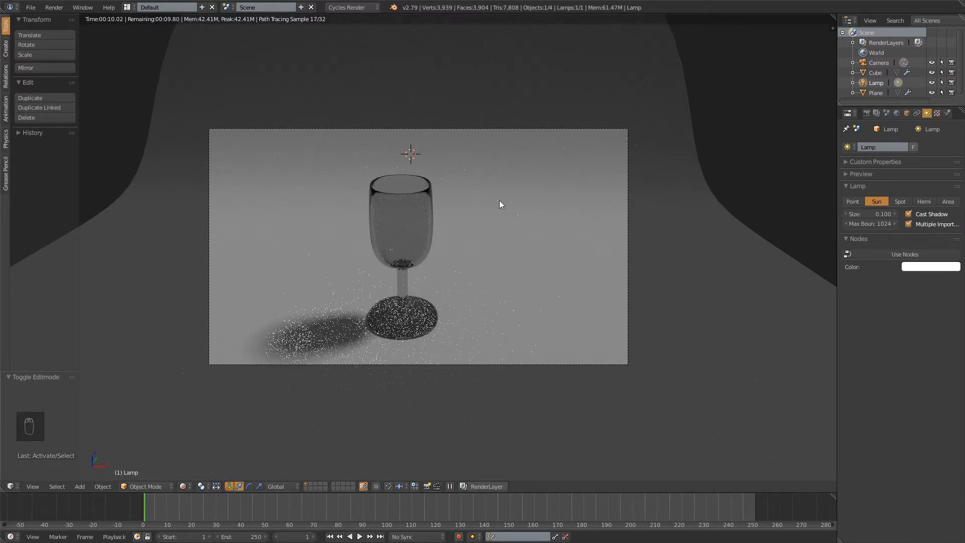
# Set the sun lamp's size to 0.5
pyautogui.click(880, 212)
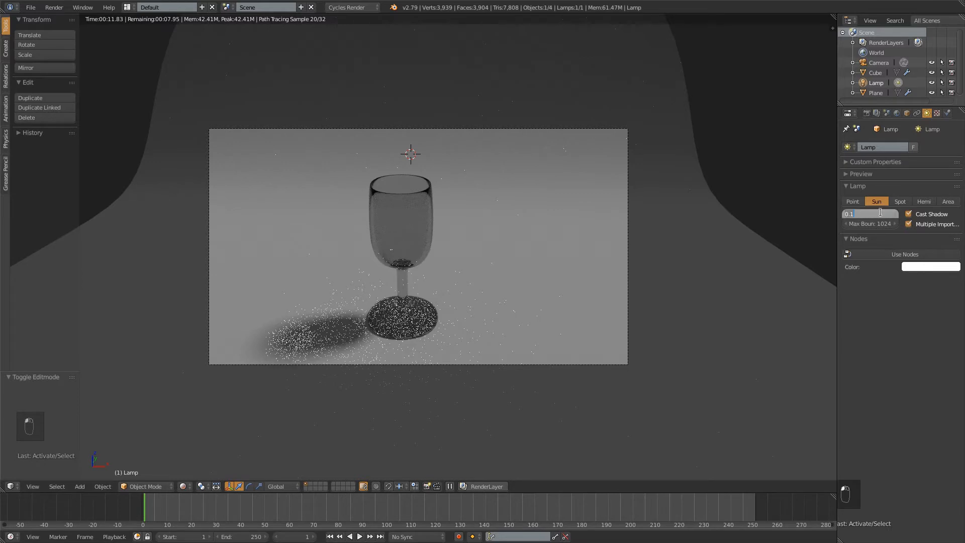
pyautogui.moveTo(858, 216); pyautogui.dragTo(842, 216)
pyautogui.write('.5')
pyautogui.press('KP_Enter')
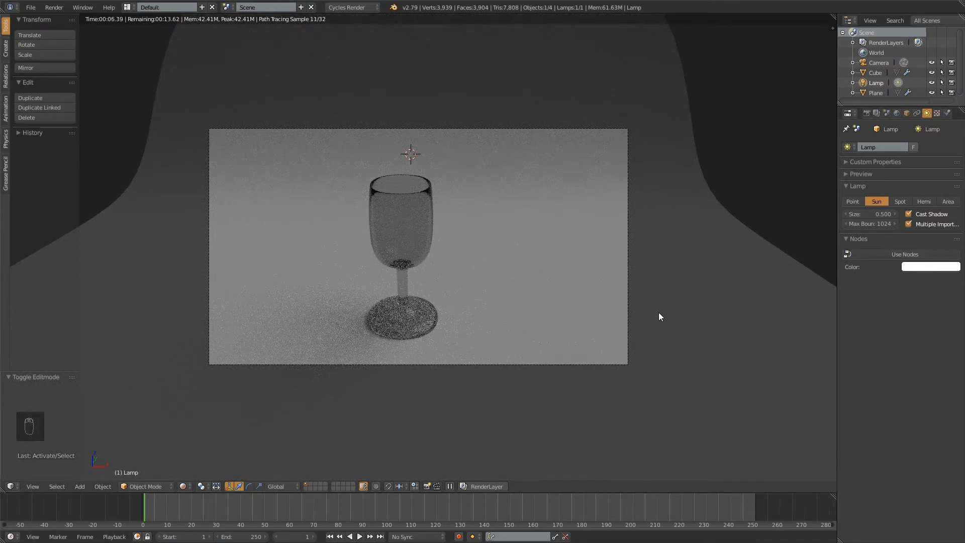
# Set the sun lamp's size to 0.3
pyautogui.click(846, 214)
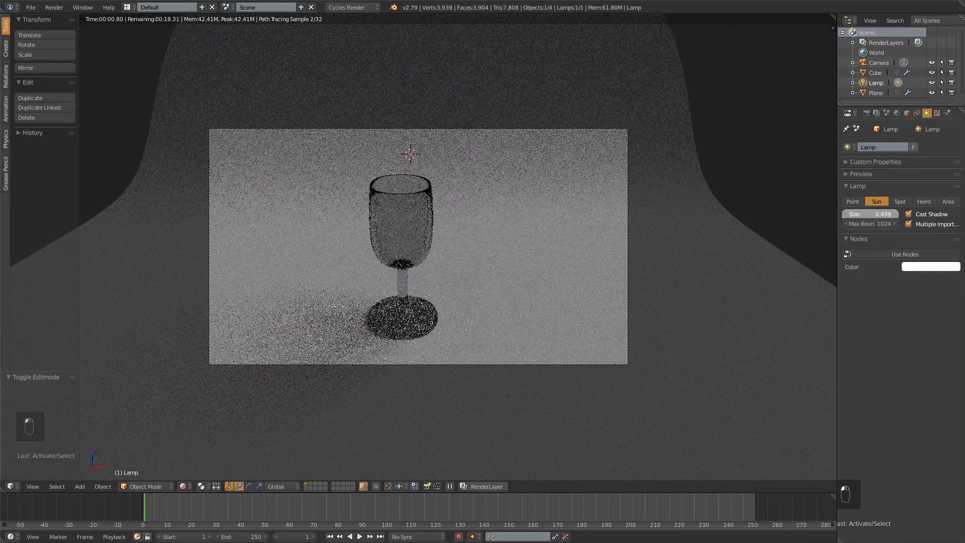
pyautogui.click(848, 214)
pyautogui.write('.3')
pyautogui.press('Return')
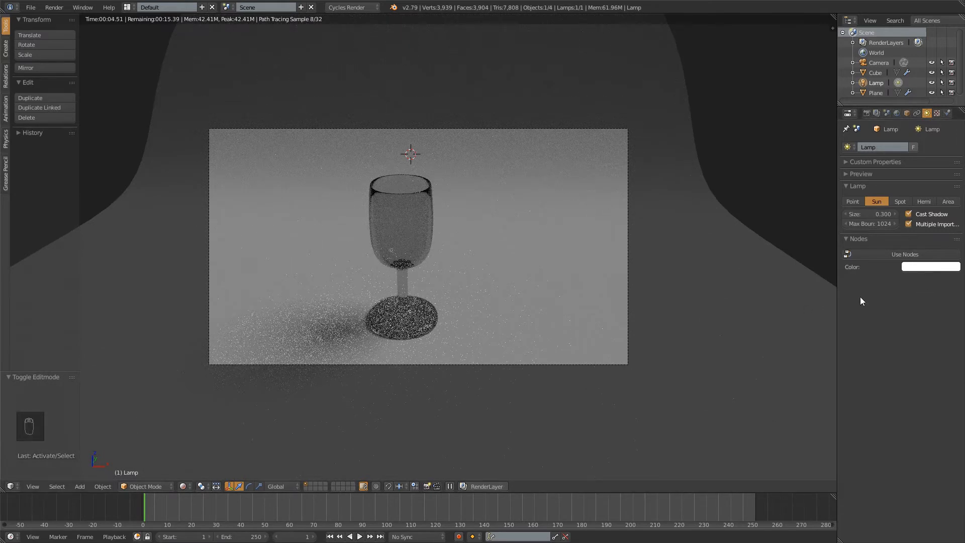
# Enable nodes for the sun lamp and set its emission strength to 3
pyautogui.click(903, 256)
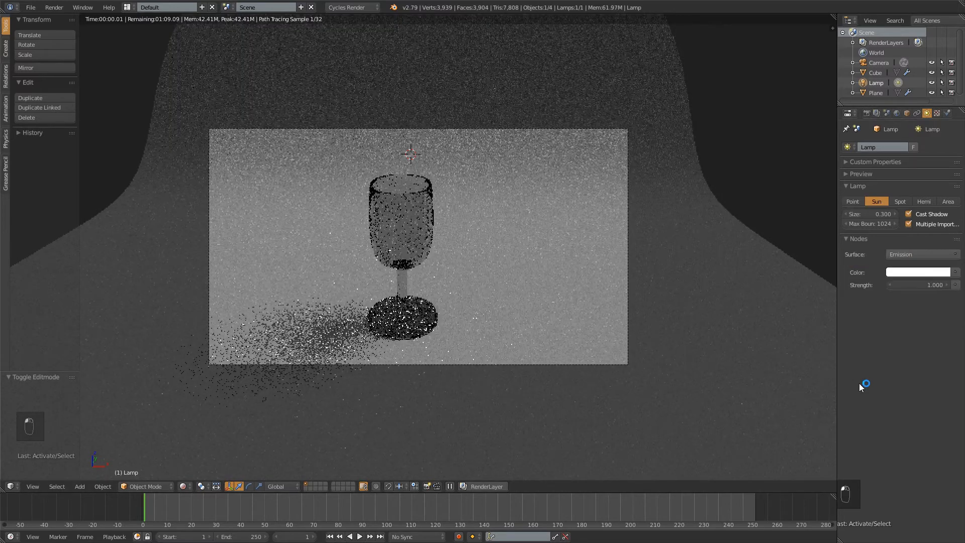
pyautogui.click(910, 285)
pyautogui.write('3')
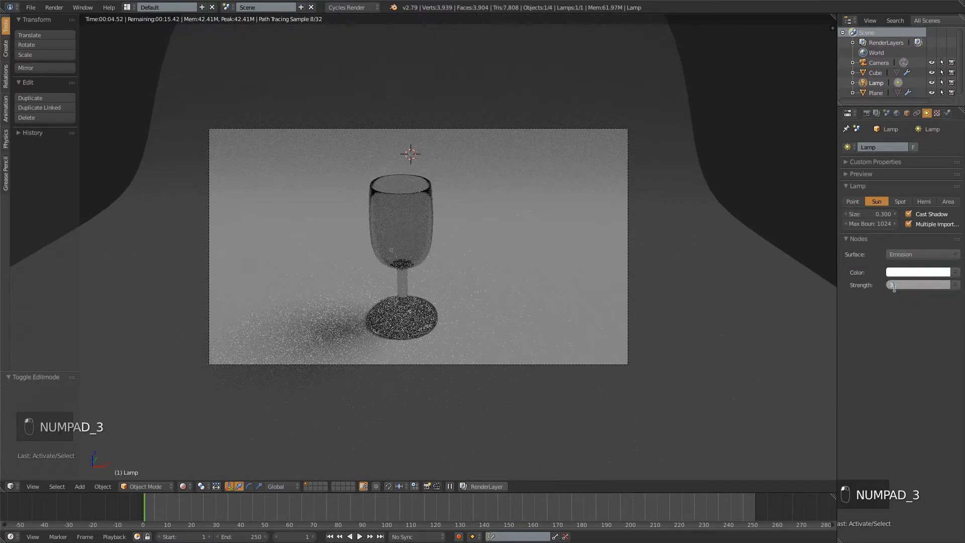
pyautogui.press('KP_Enter')
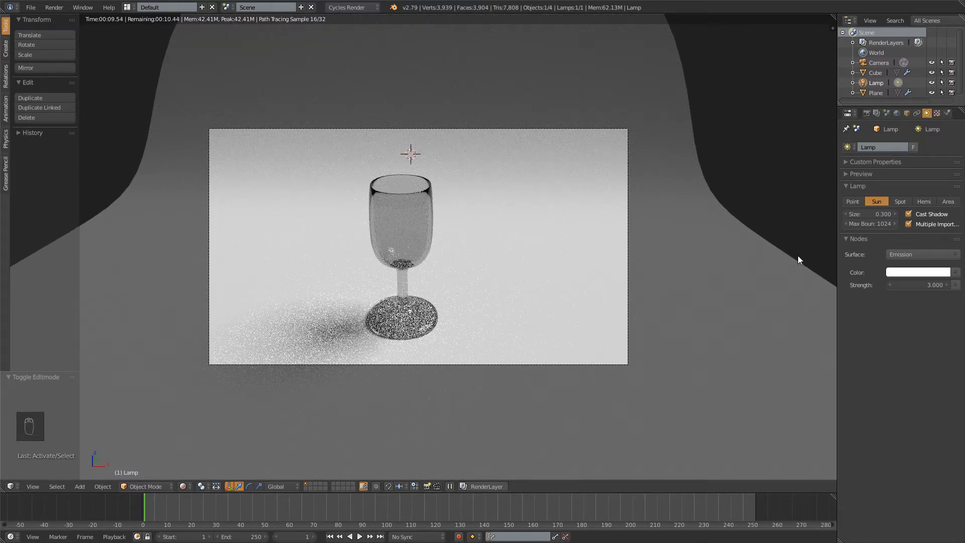
# Tint the sun lamp's emission colour to a pale, warm peach
pyautogui.click(930, 274)
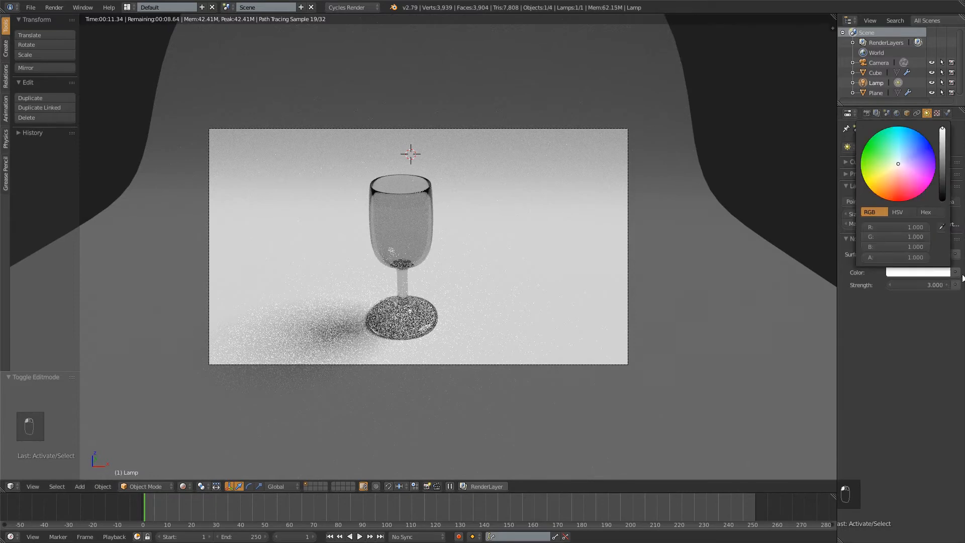
pyautogui.click(933, 274)
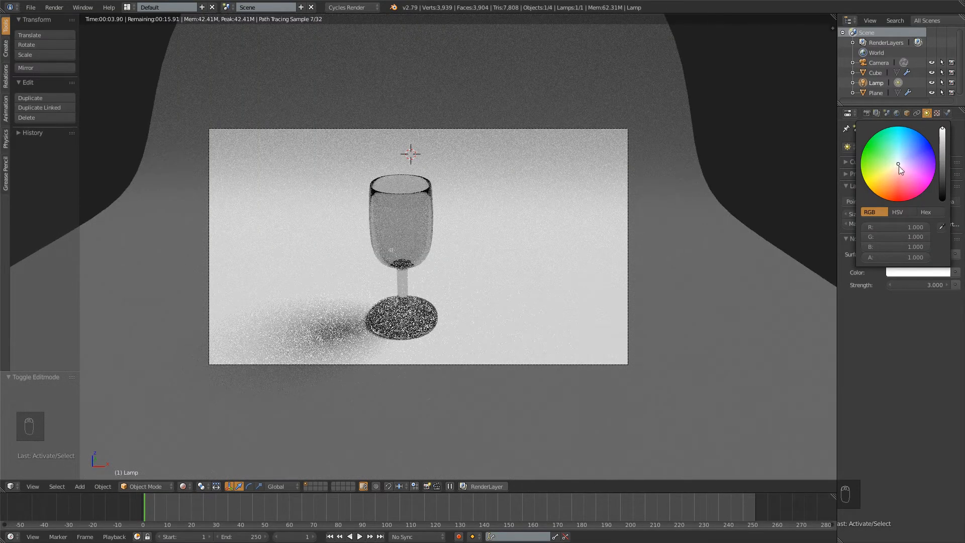
pyautogui.moveTo(897, 163); pyautogui.dragTo(895, 168)
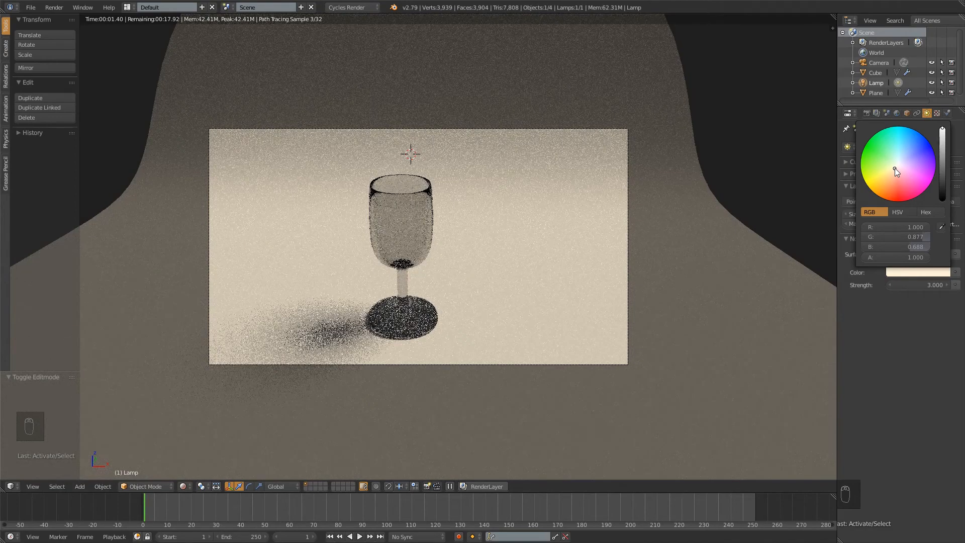
pyautogui.moveTo(894, 168); pyautogui.dragTo(895, 169)
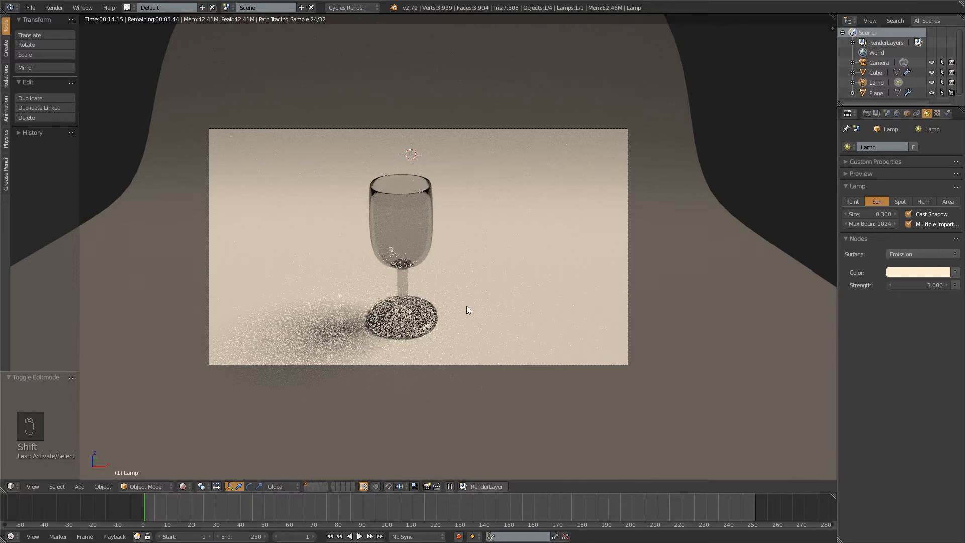
# Leave the rendered preview for wireframe and view the scene from the front in orthographic projection
pyautogui.hotkey('shift', 'z')
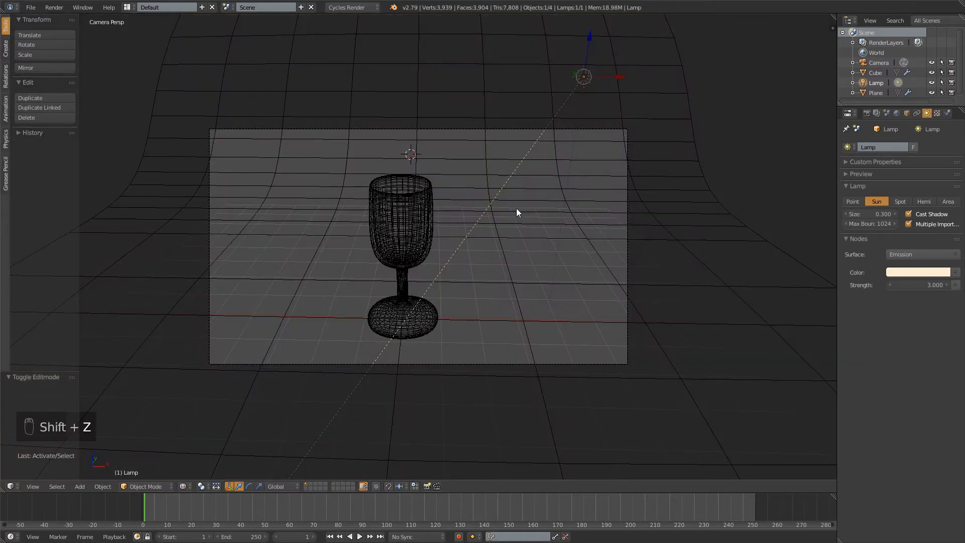
pyautogui.moveTo(633, 255); pyautogui.dragTo(464, 185, button='middle')
pyautogui.press('KP_1')
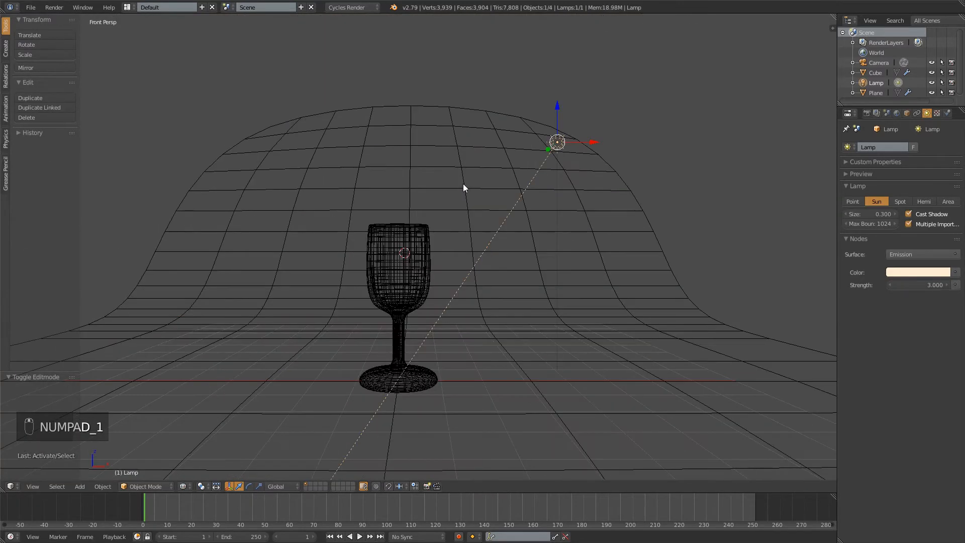
pyautogui.press('KP_5')
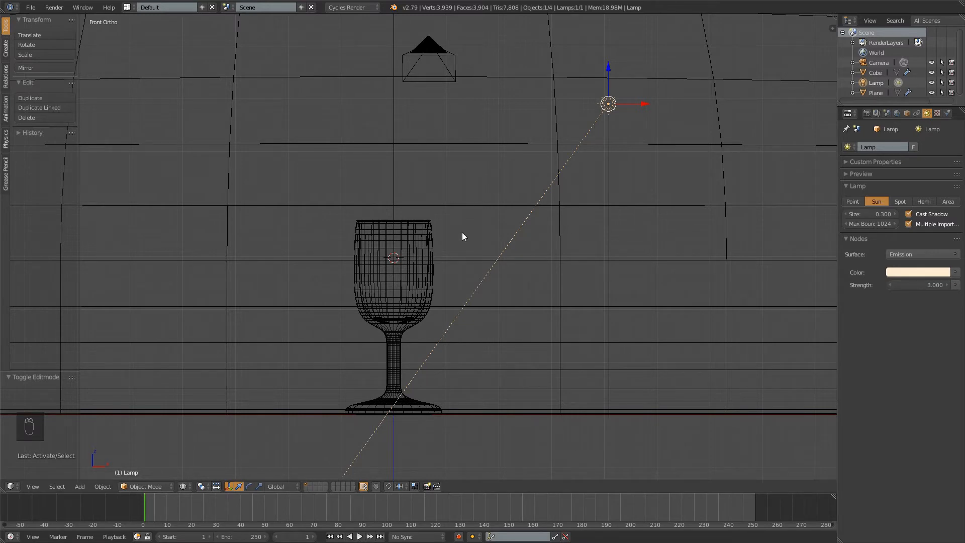
pyautogui.rightClick(417, 227)
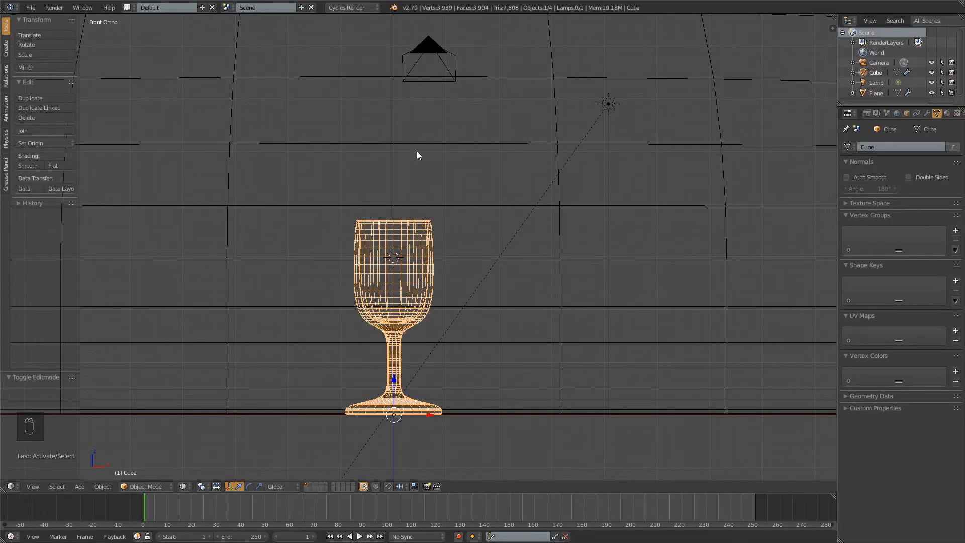
pyautogui.rightClick(417, 76)
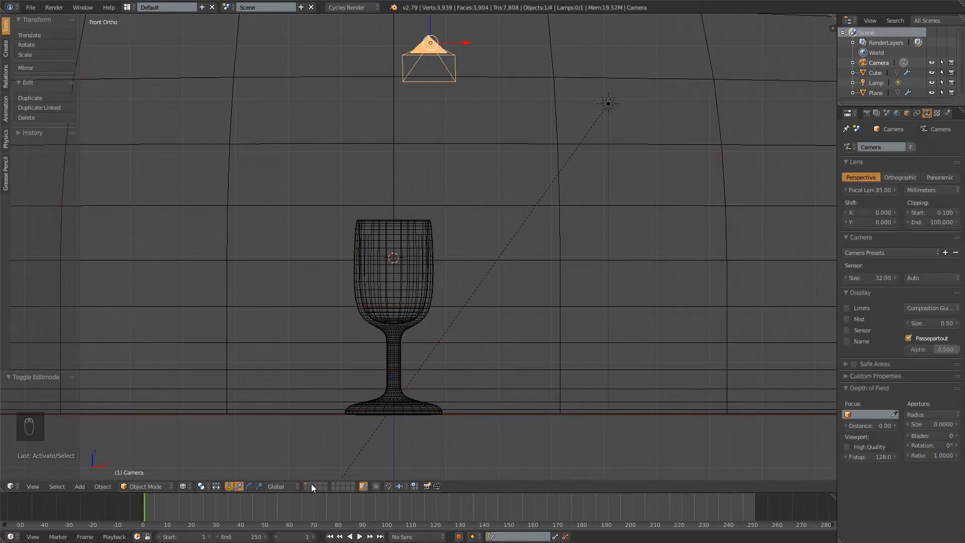
pyautogui.press('a')
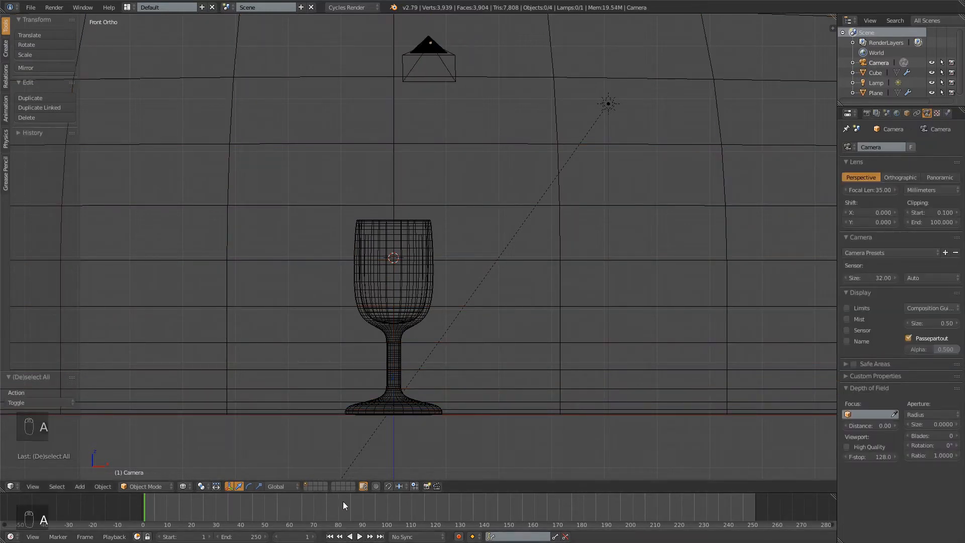
pyautogui.scroll(-7, 428, 234)
pyautogui.scroll(7, 429, 234)
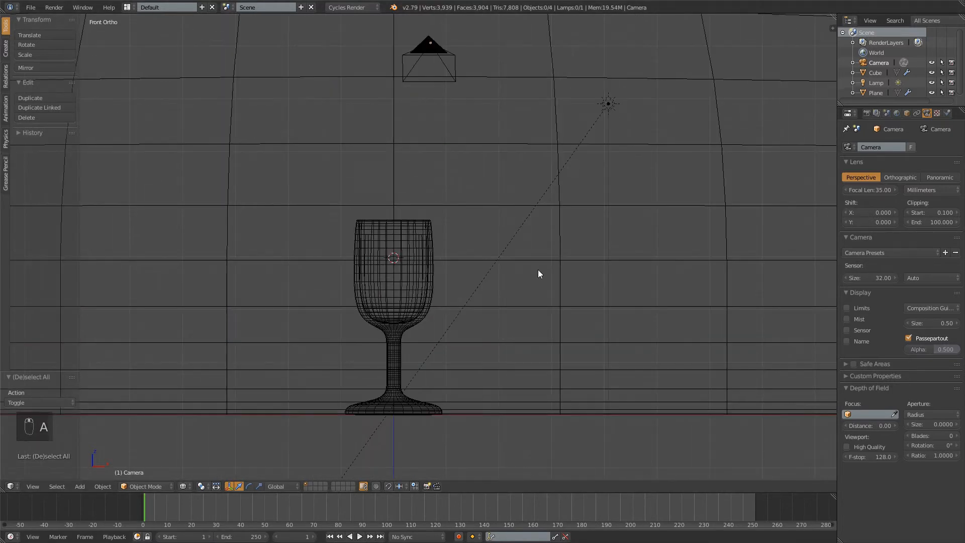
pyautogui.rightClick(376, 353)
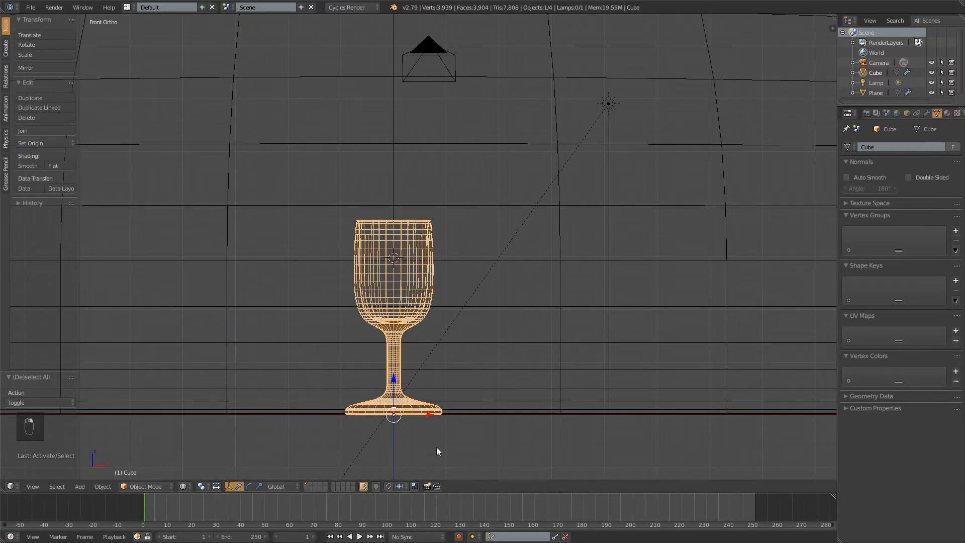
# Switch to an empty scene layer and reset the 3D cursor to the world origin
pyautogui.click(309, 483)
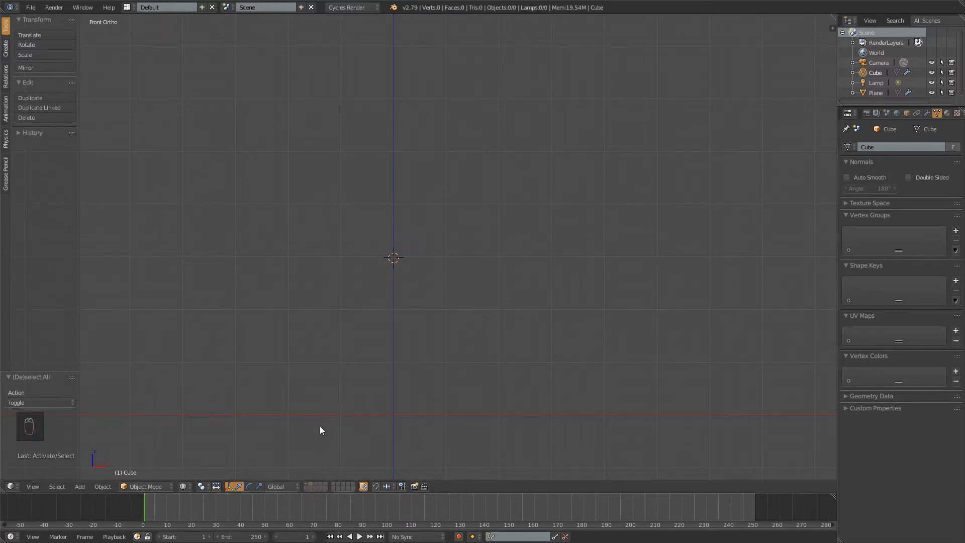
pyautogui.scroll(-3, 369, 230)
pyautogui.moveTo(420, 278); pyautogui.dragTo(468, 190, button='middle')
pyautogui.moveTo(471, 245); pyautogui.dragTo(470, 249, button='middle')
pyautogui.hotkey('shift', 'c')
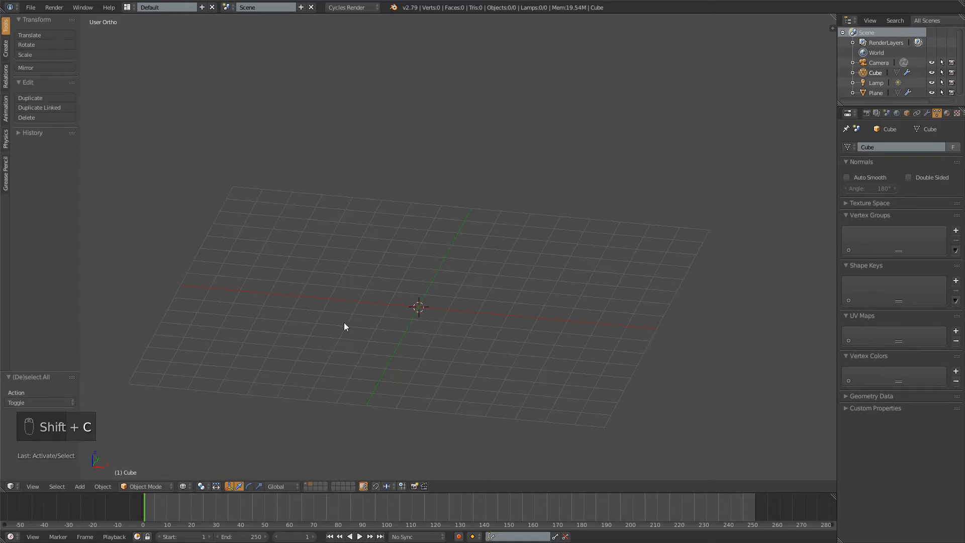
pyautogui.moveTo(344, 327); pyautogui.dragTo(456, 294, button='middle')
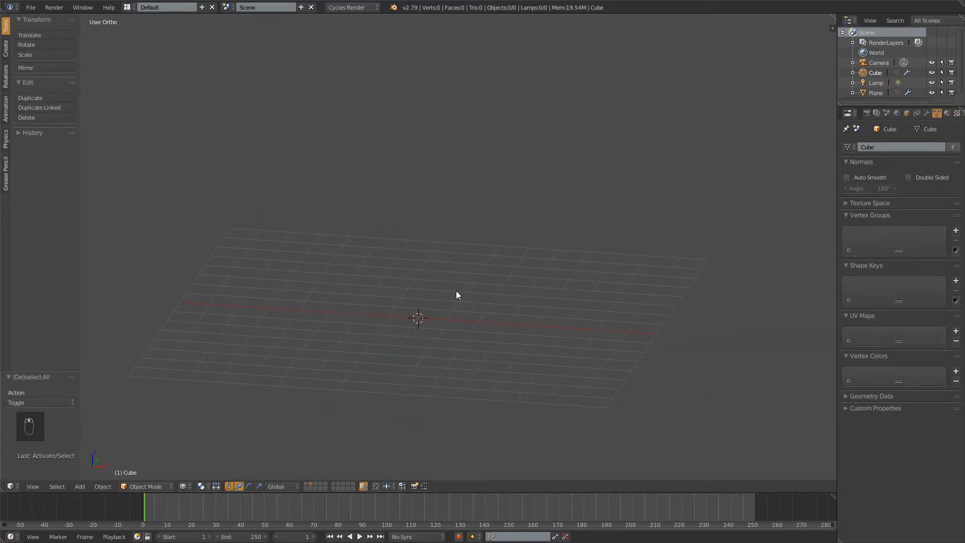
# Add a cylinder mesh at the 3D cursor with 16 vertices
pyautogui.hotkey('shift', 'a')
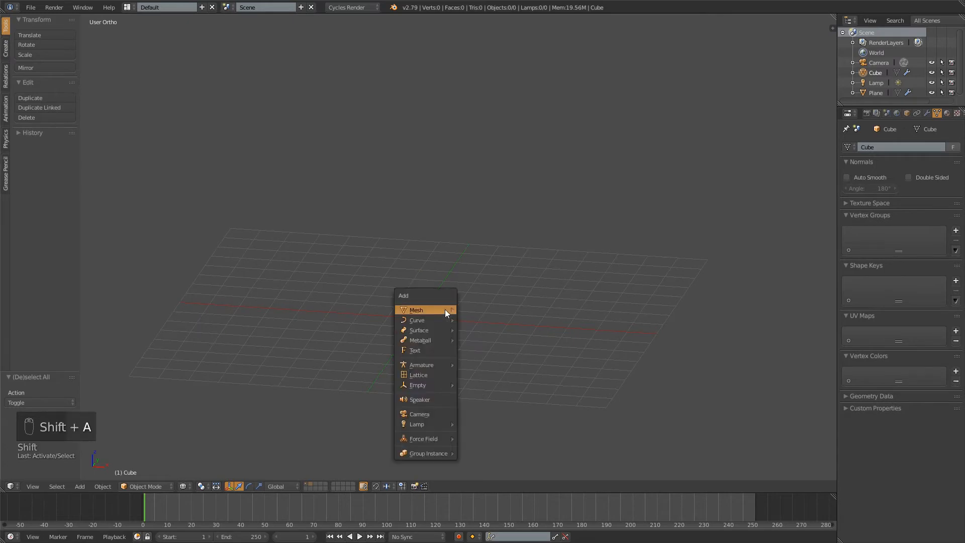
pyautogui.moveTo(429, 308)
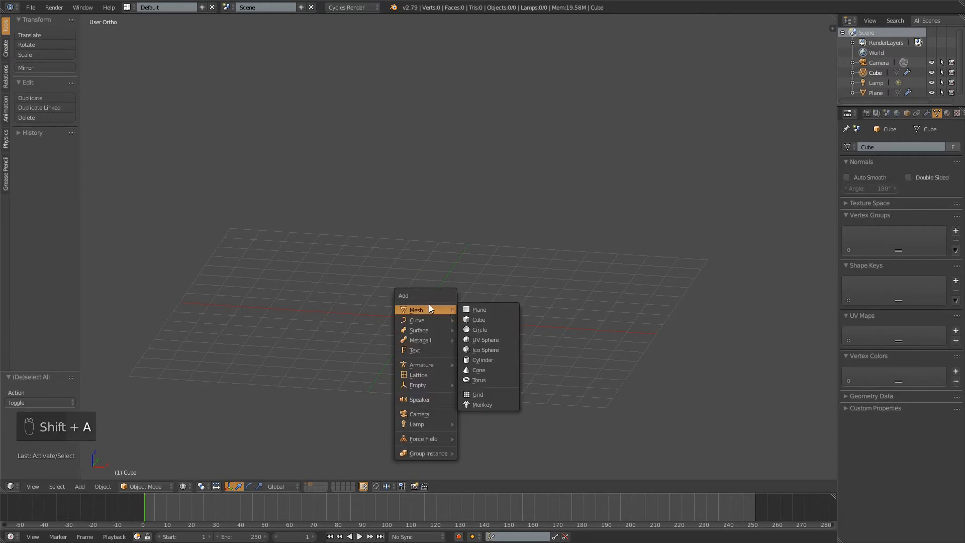
pyautogui.click(501, 356)
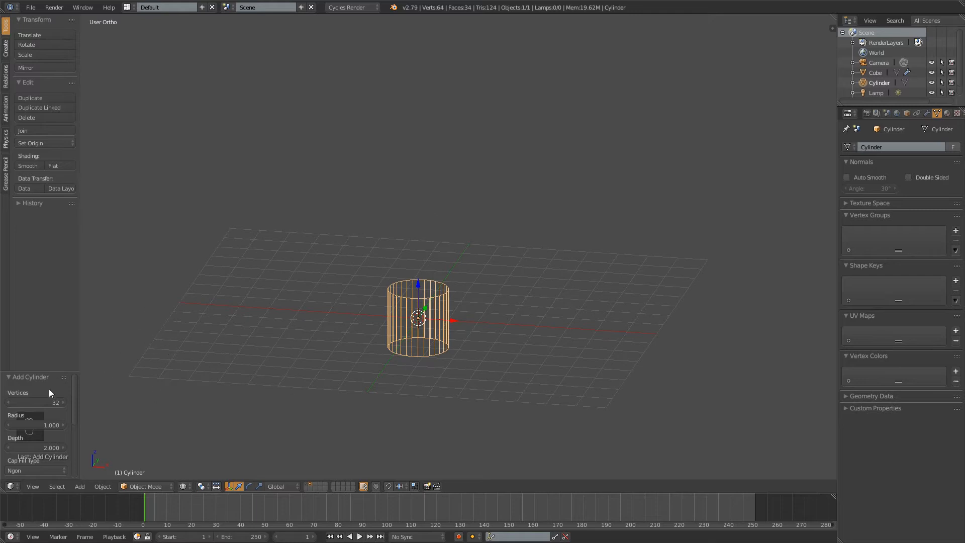
pyautogui.click(38, 399)
pyautogui.write('16')
pyautogui.press('KP_Enter')
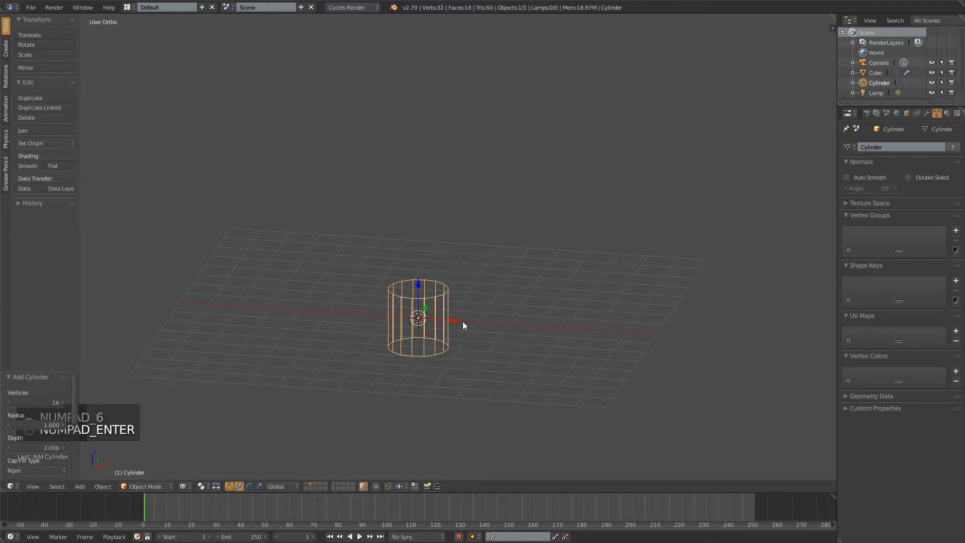
# Set the new cylinder's depth to 4
pyautogui.scroll(5, 494, 358)
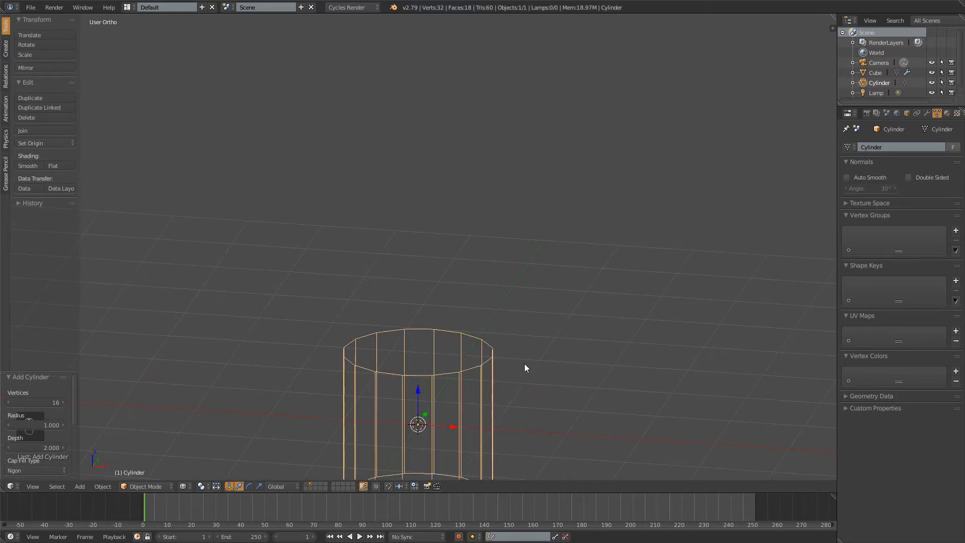
pyautogui.keyDown('shift'); pyautogui.moveTo(525, 364); pyautogui.dragTo(527, 217, button='middle'); pyautogui.keyUp('shift')
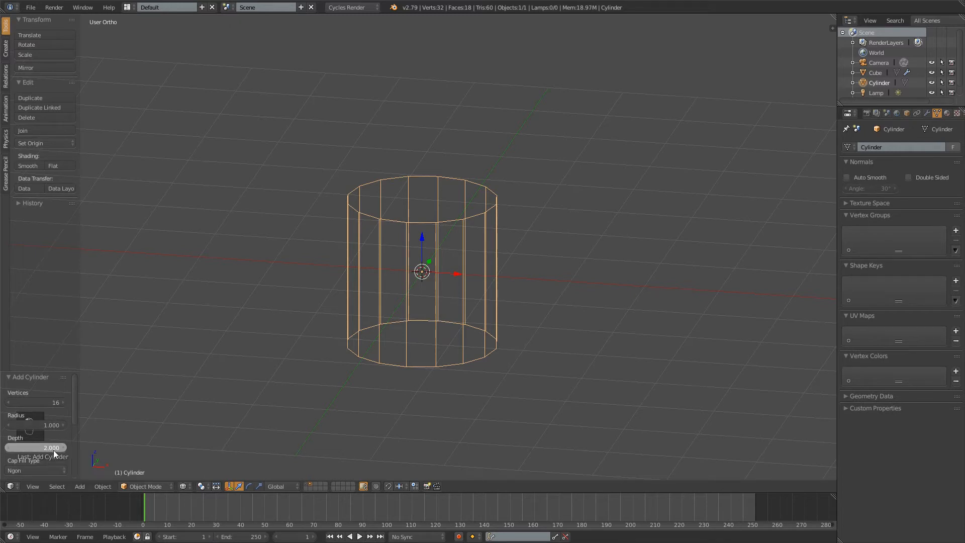
pyautogui.moveTo(53, 450); pyautogui.dragTo(153, 436)
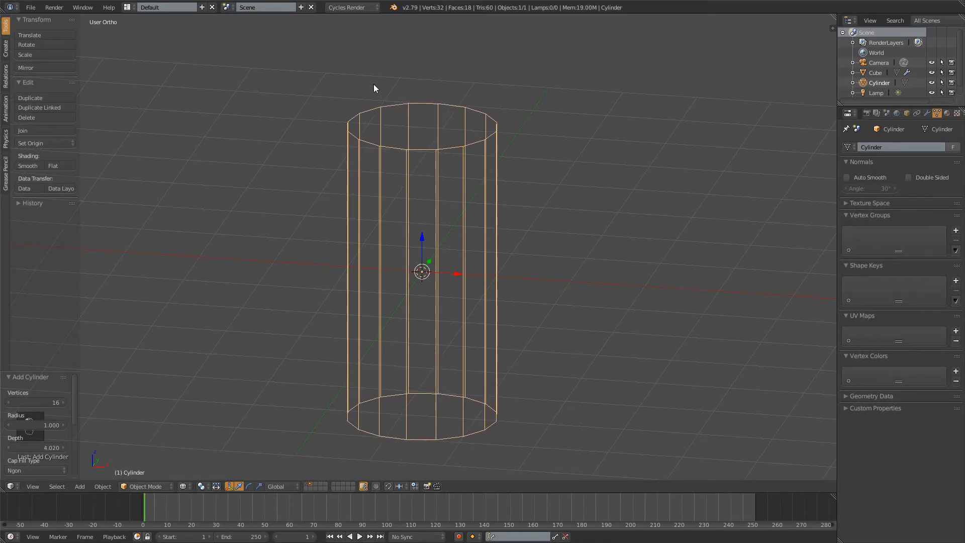
pyautogui.click(38, 447)
pyautogui.write('4')
pyautogui.press('KP_Enter')
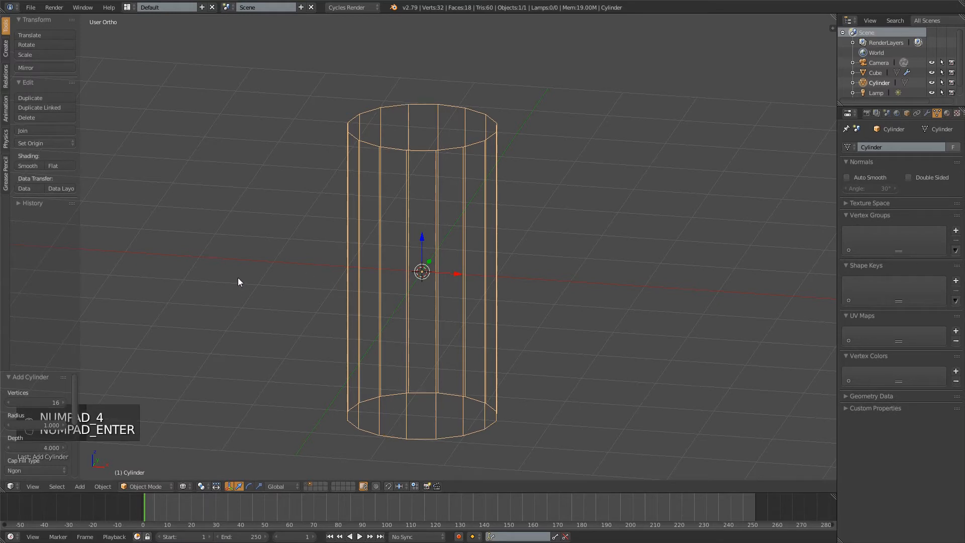
# Set the cylinder's cap fill type to Nothing so that both ends stay open
pyautogui.scroll(-2, 14, 458)
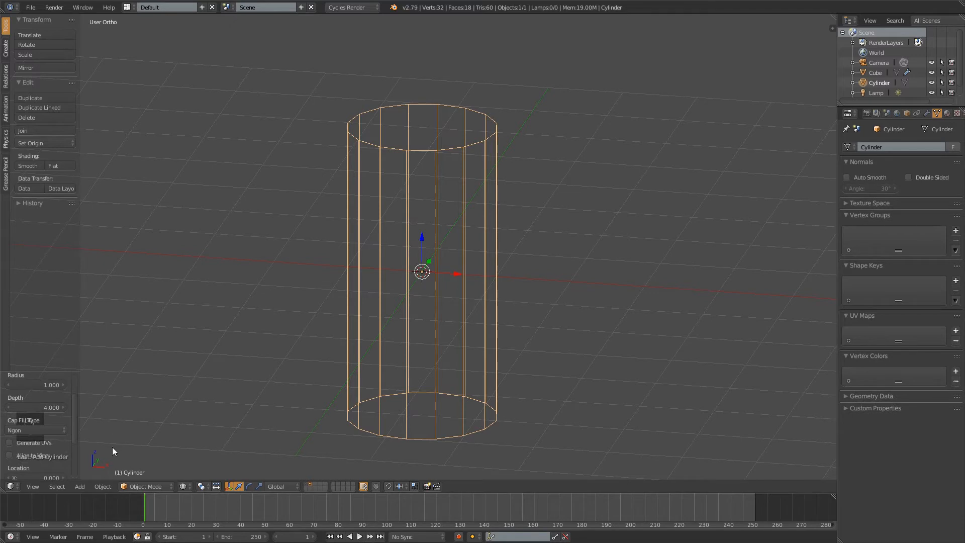
pyautogui.click(62, 430)
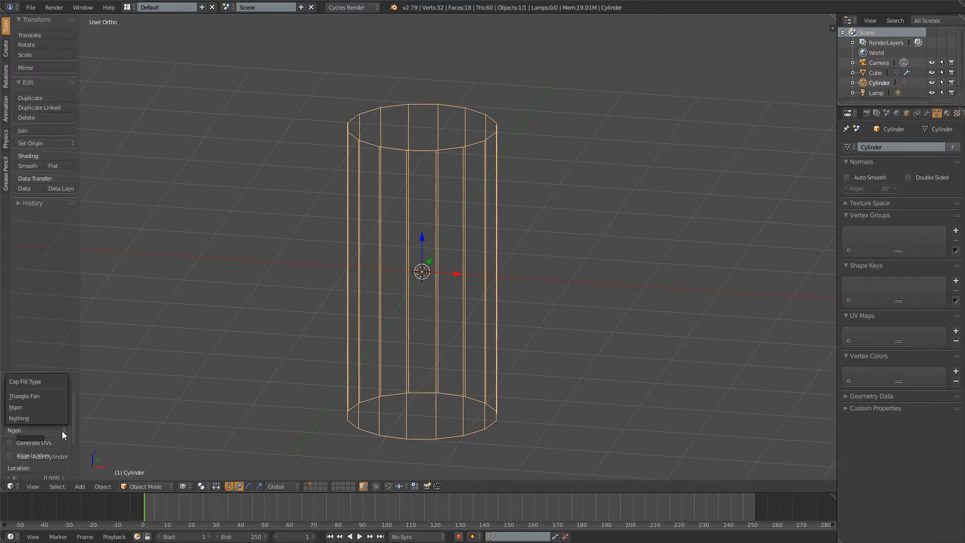
pyautogui.click(25, 417)
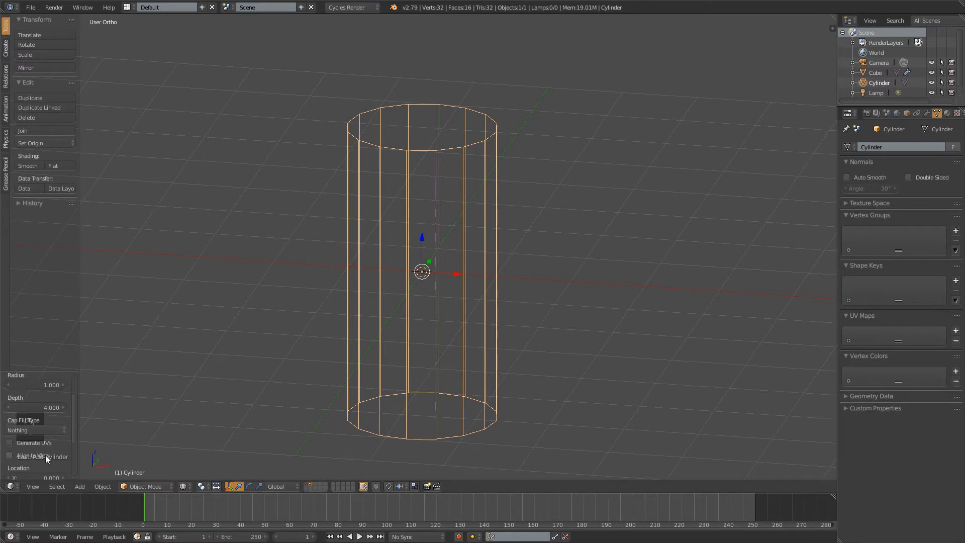
pyautogui.scroll(-3, 45, 454)
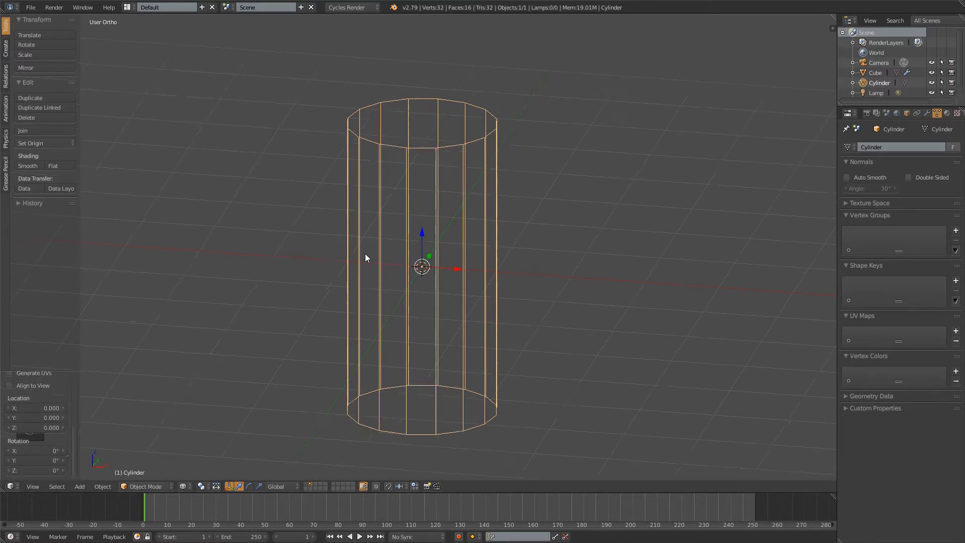
# In Edit Mode, raise the whole cylinder mesh 2 units along Z so its base sits on the object's origin
pyautogui.moveTo(365, 253); pyautogui.dragTo(436, 246, button='middle')
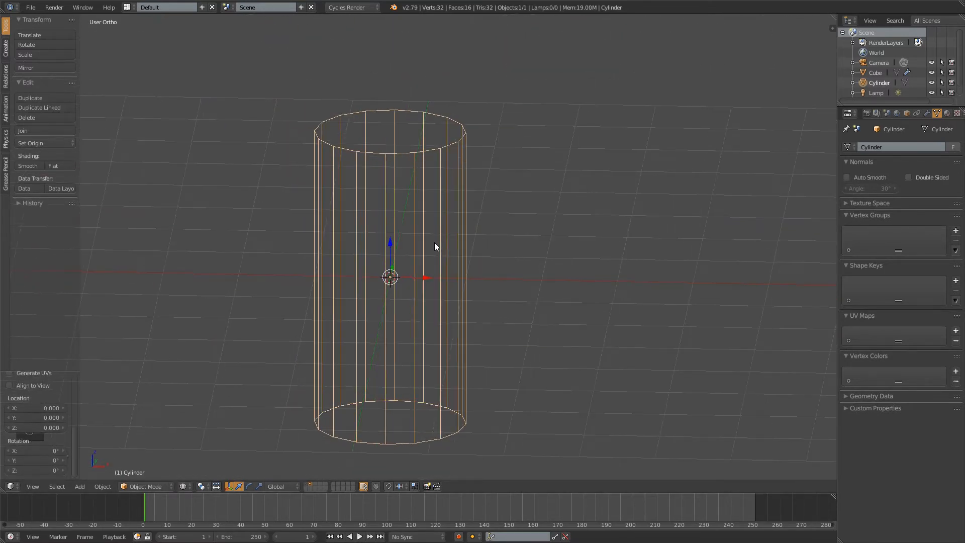
pyautogui.press('KP_1')
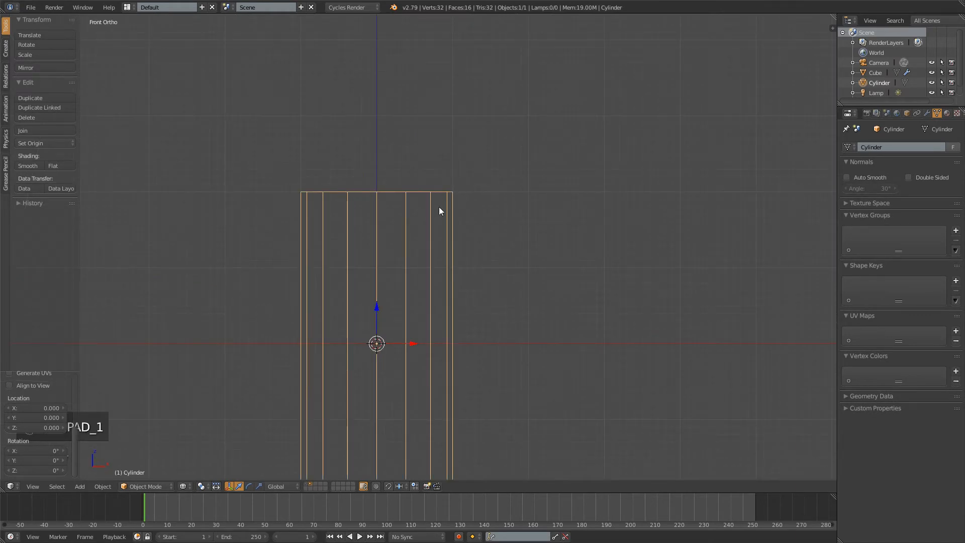
pyautogui.scroll(-3, 439, 207)
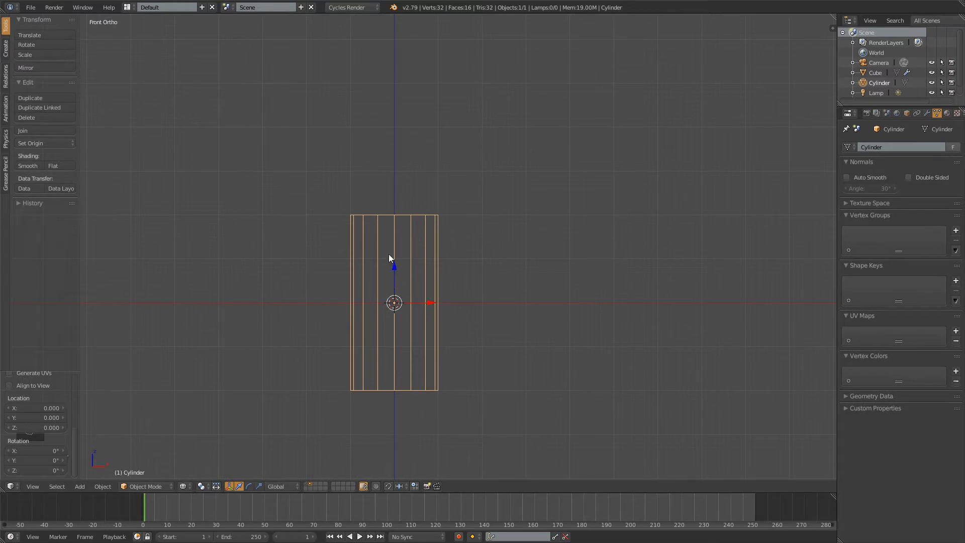
pyautogui.press('Tab')
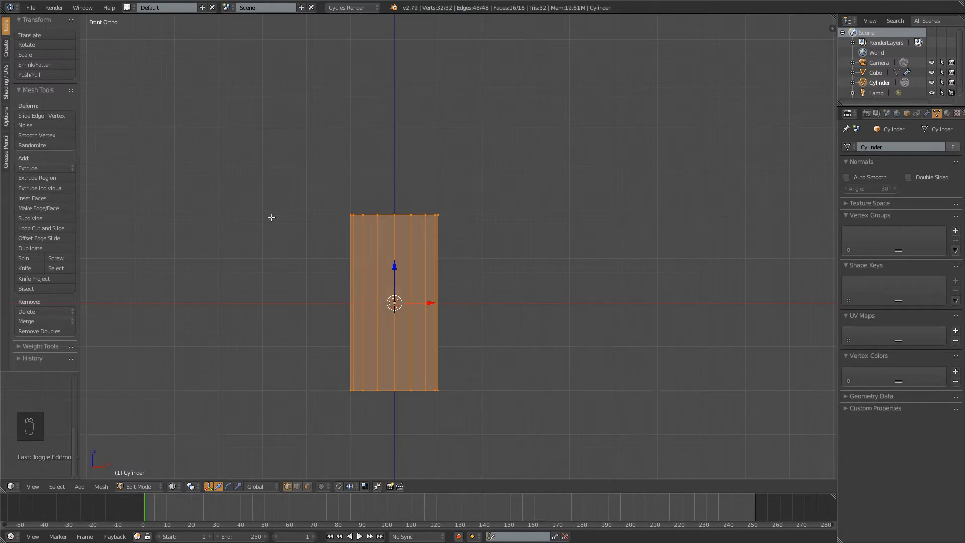
pyautogui.press('ctrl')
pyautogui.keyDown('ctrl'); pyautogui.moveTo(395, 270); pyautogui.dragTo(455, 183); pyautogui.keyUp('ctrl')
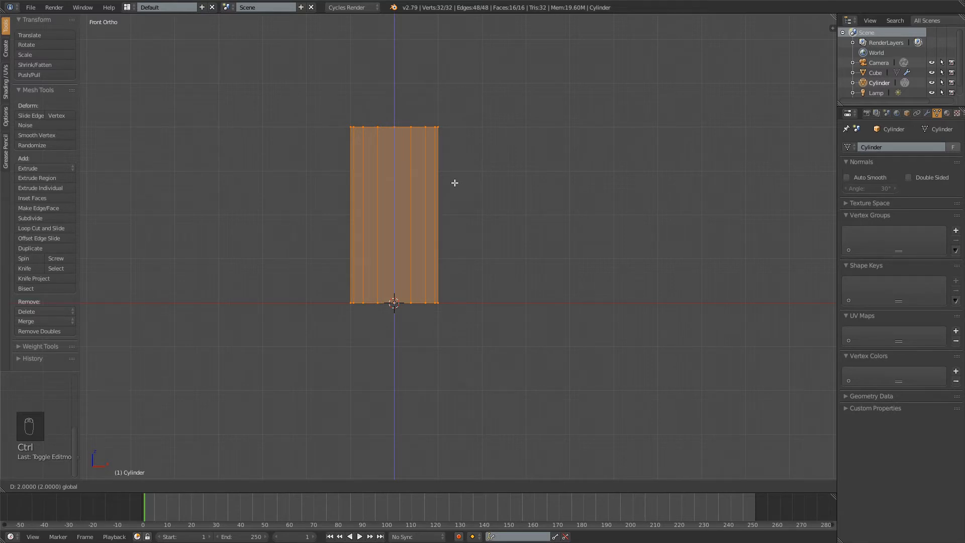
pyautogui.keyDown('ctrl'); pyautogui.moveTo(455, 183); pyautogui.dragTo(455, 183); pyautogui.keyUp('ctrl')
pyautogui.scroll(8, 541, 239)
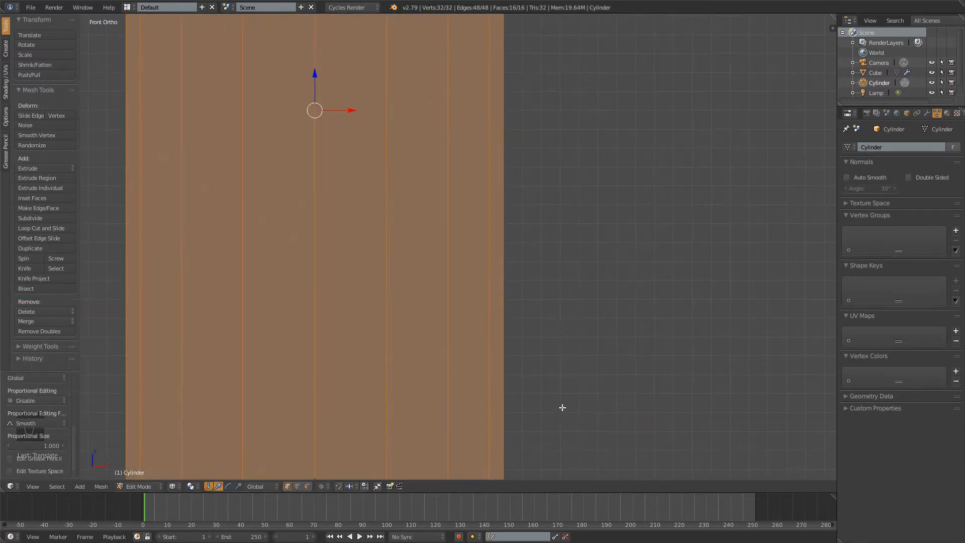
pyautogui.keyDown('shift'); pyautogui.moveTo(573, 224); pyautogui.dragTo(573, 218, button='middle'); pyautogui.keyUp('shift')
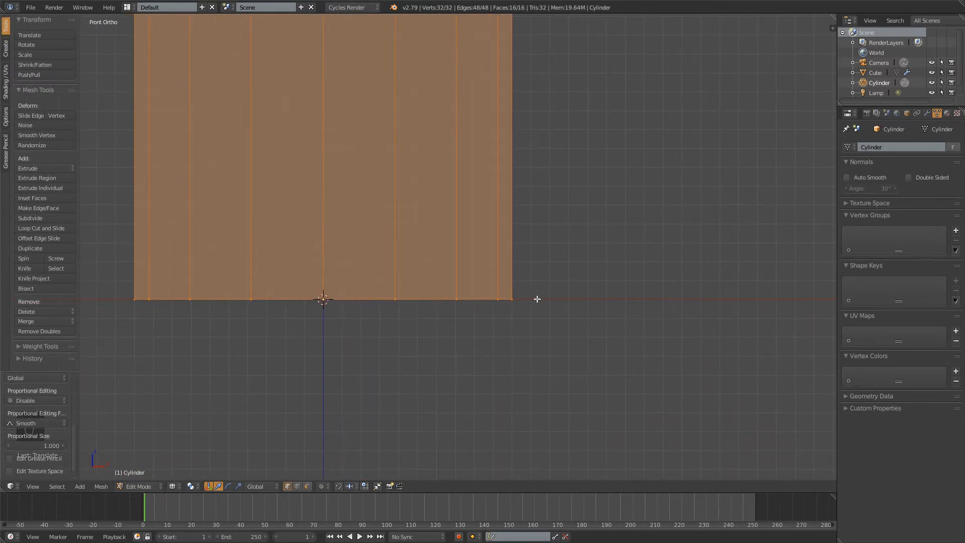
pyautogui.scroll(-5, 280, 233)
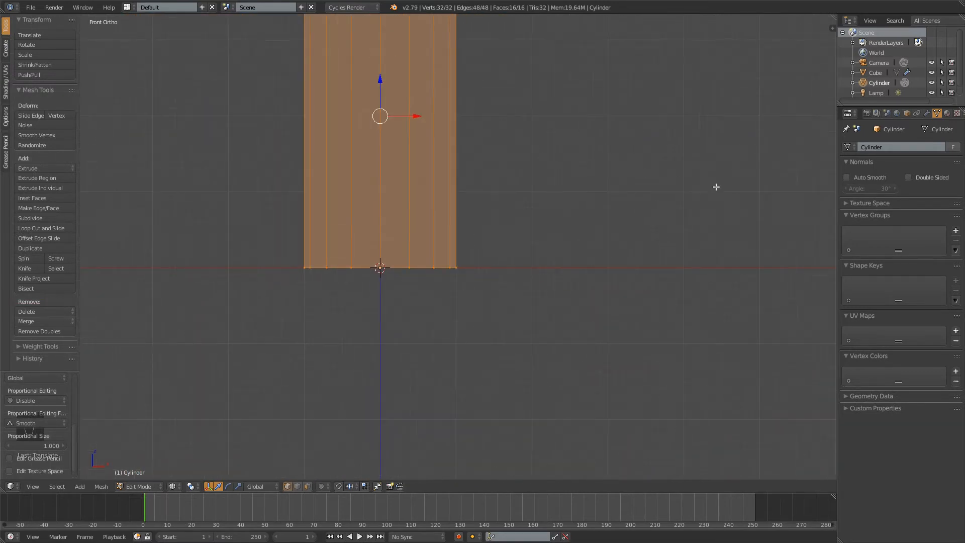
pyautogui.press('g')
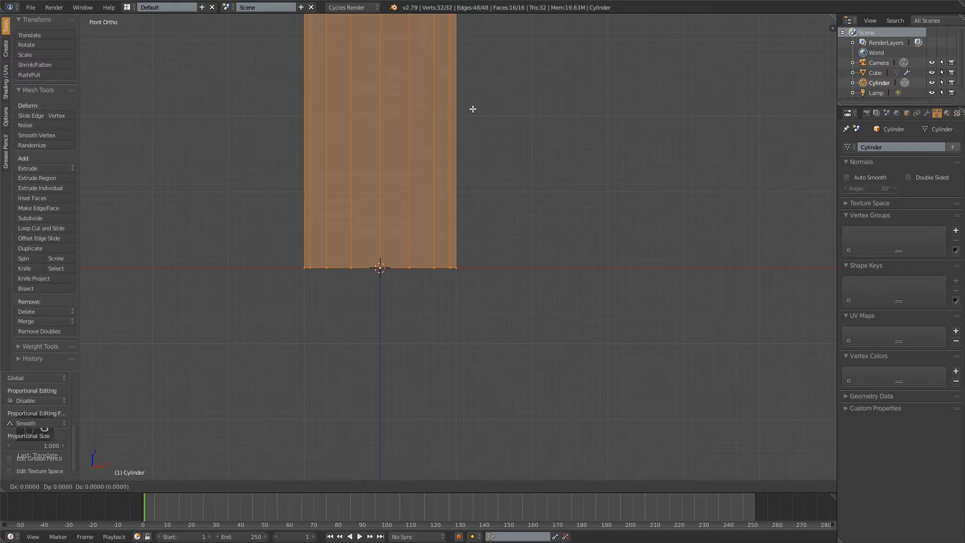
pyautogui.press('z')
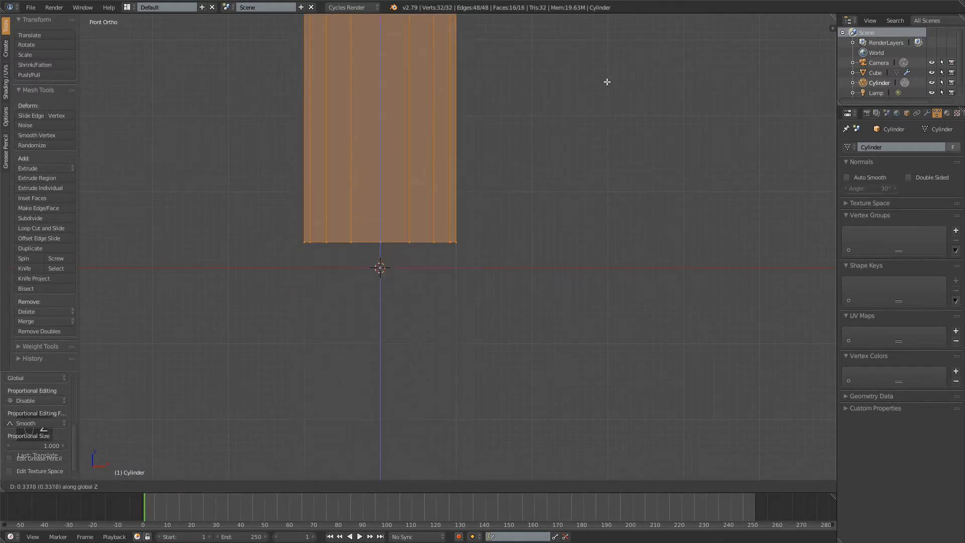
pyautogui.rightClick(554, 186)
# Deselect all of the cylinder's geometry in the front view
pyautogui.keyDown('shift'); pyautogui.moveTo(502, 156); pyautogui.dragTo(506, 226, button='middle'); pyautogui.keyUp('shift')
pyautogui.scroll(1, 534, 306)
pyautogui.keyDown('shift'); pyautogui.moveTo(557, 209); pyautogui.dragTo(561, 247, button='middle'); pyautogui.keyUp('shift')
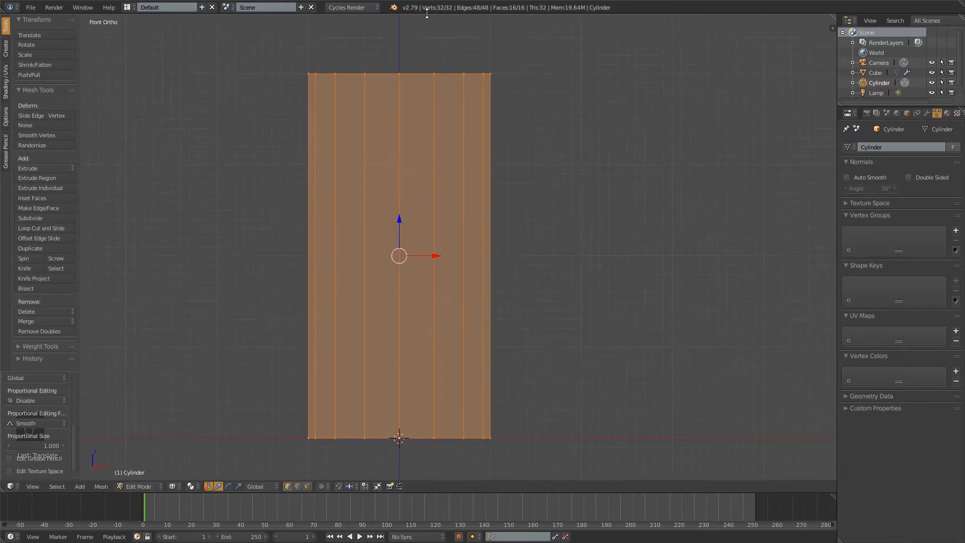
pyautogui.press('a')
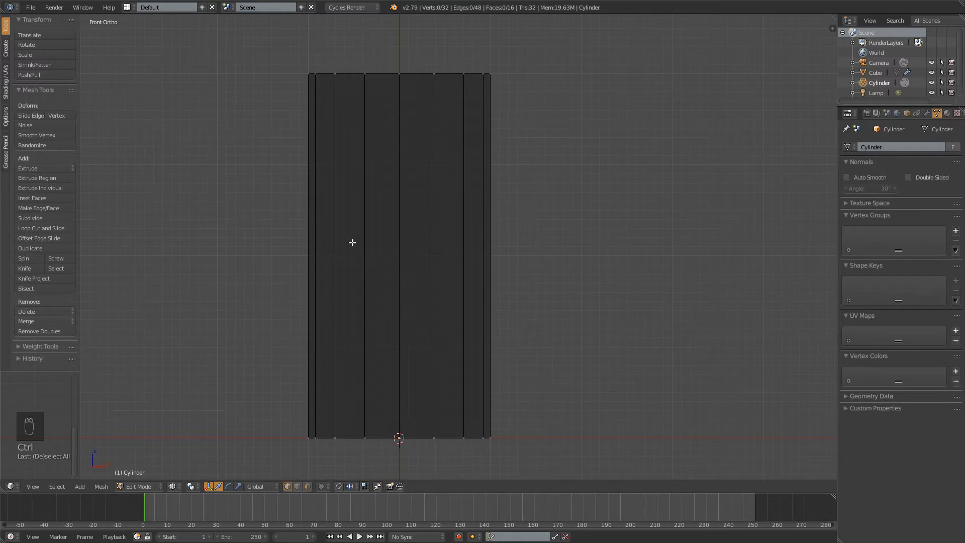
# Add eight evenly spaced horizontal edge loops around the cylinder without sliding them
pyautogui.hotkey('ctrl', 'r')
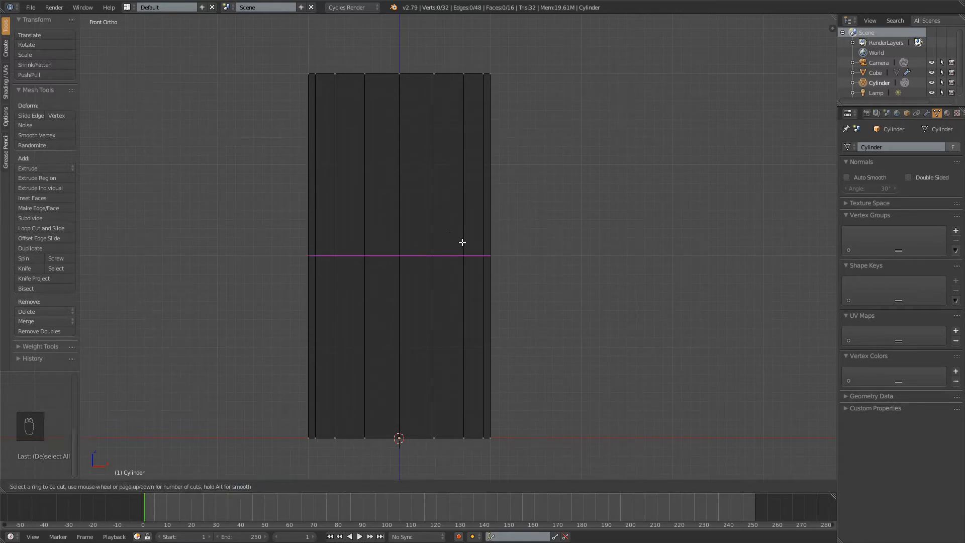
pyautogui.scroll(1, 451, 245)
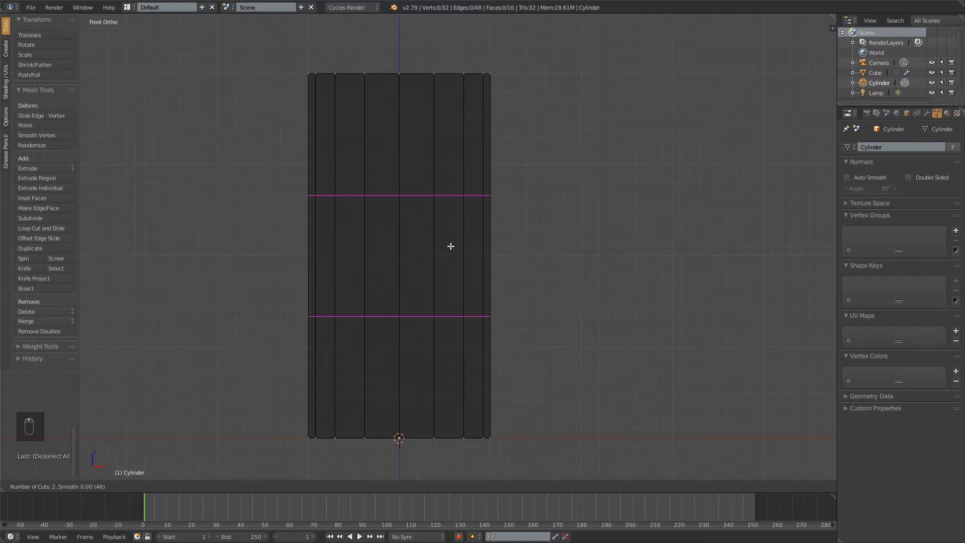
pyautogui.scroll(1, 451, 246)
pyautogui.scroll(3, 451, 246)
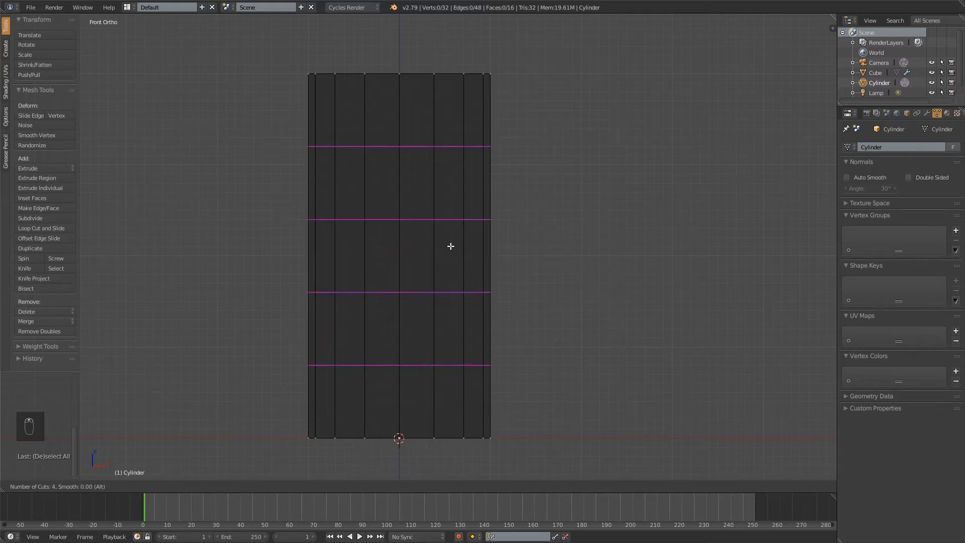
pyautogui.scroll(1, 451, 246)
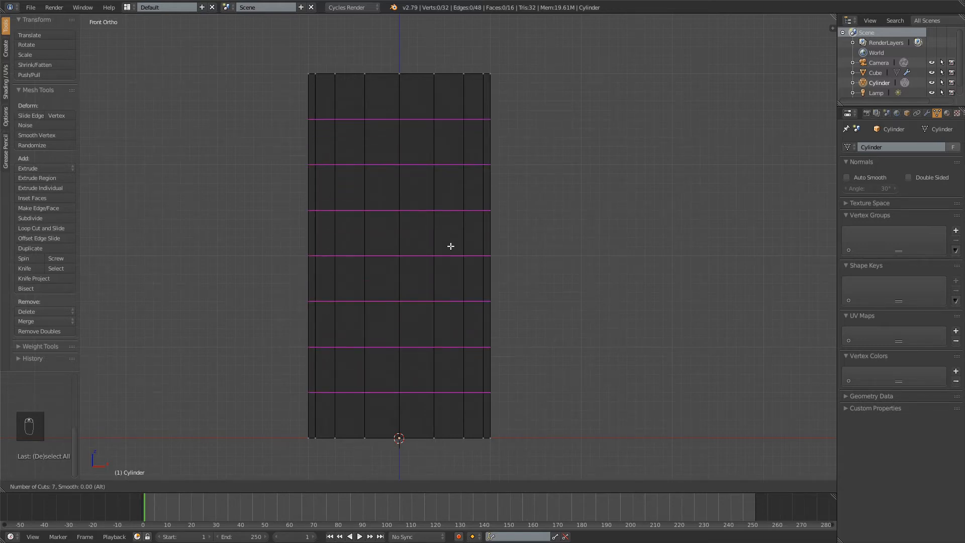
pyautogui.scroll(1, 451, 246)
pyautogui.click(451, 246)
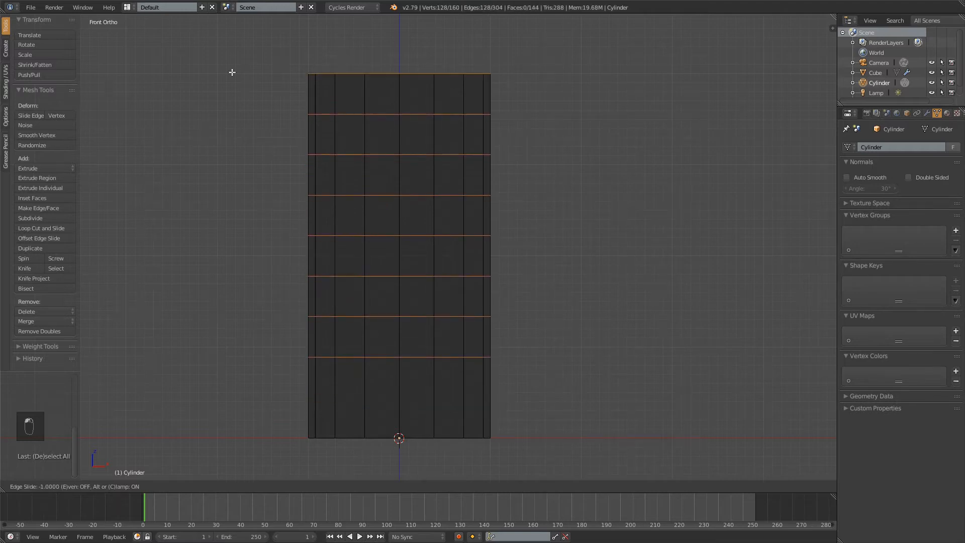
pyautogui.rightClick(576, 252)
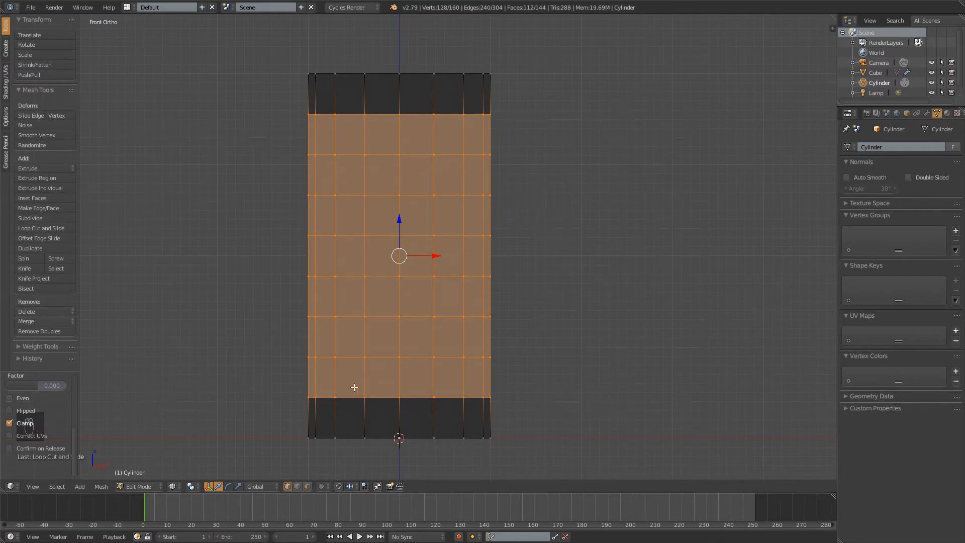
# Try loop-selecting the lowest inner ring and a vertical edge line, and examine the selection around the cylinder
pyautogui.keyDown('alt'); pyautogui.rightClick(413, 398); pyautogui.keyUp('alt')
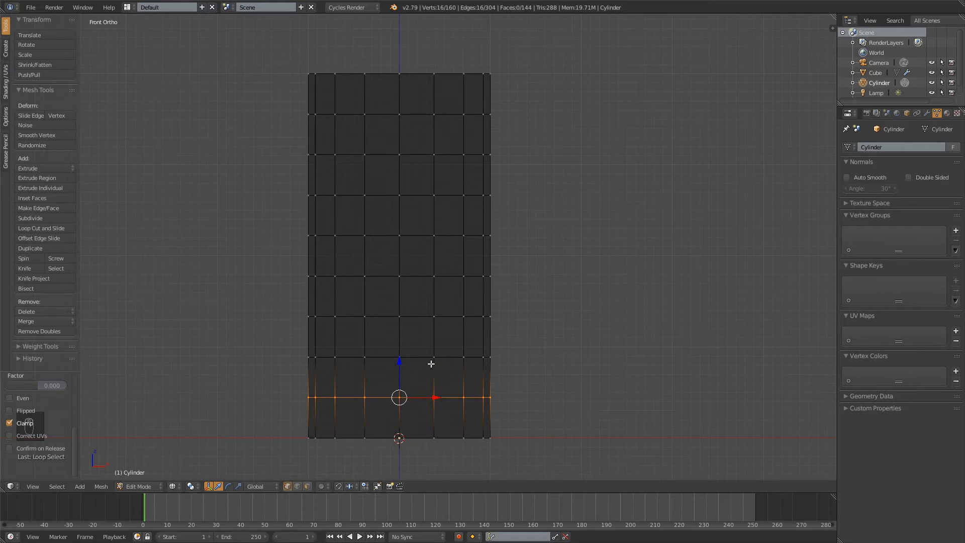
pyautogui.keyDown('alt'); pyautogui.rightClick(435, 339); pyautogui.keyUp('alt')
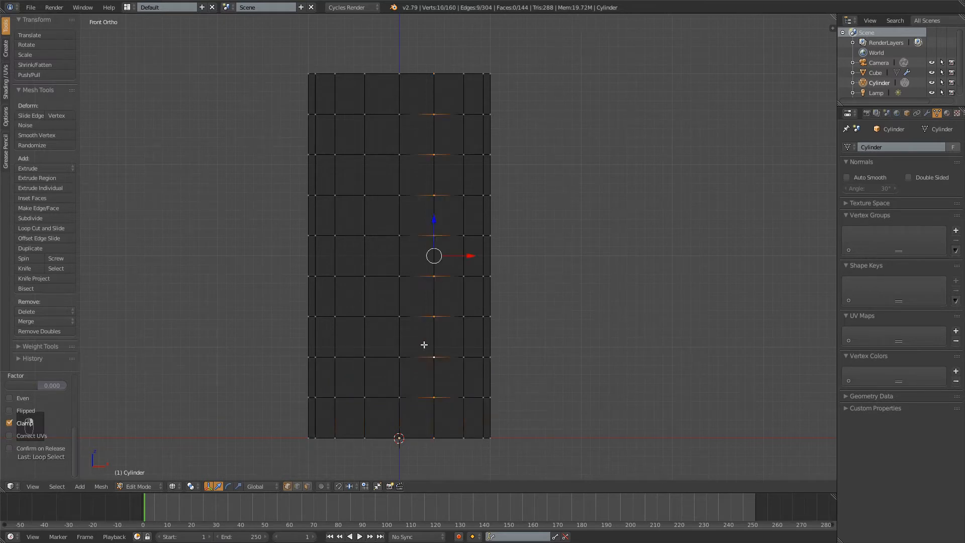
pyautogui.moveTo(497, 101); pyautogui.dragTo(511, 59, button='middle')
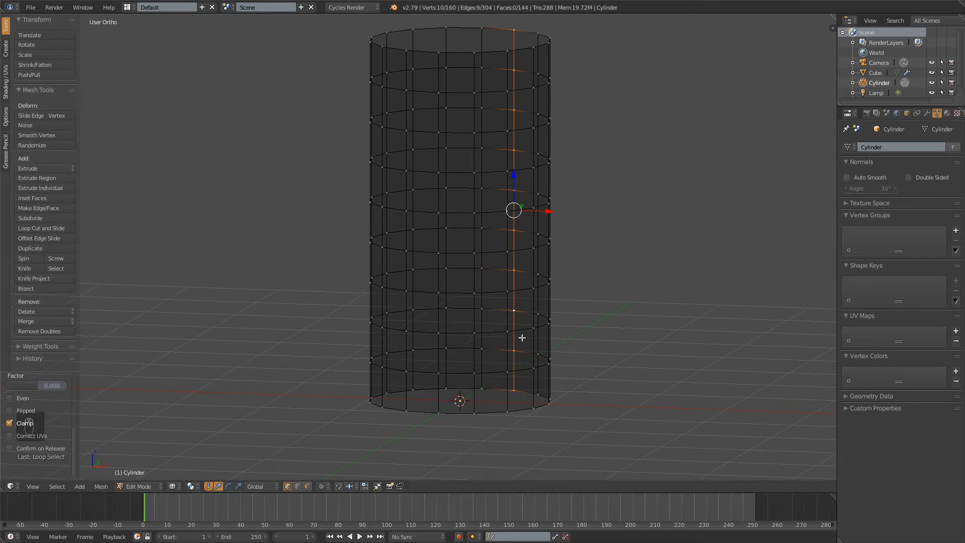
pyautogui.moveTo(521, 338); pyautogui.dragTo(559, 330, button='middle')
pyautogui.press('KP_1')
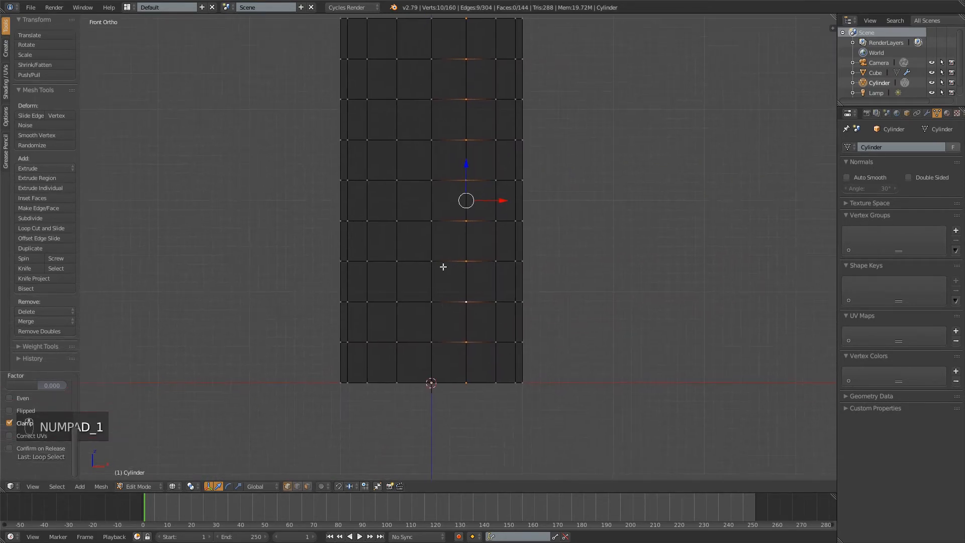
pyautogui.press('space')
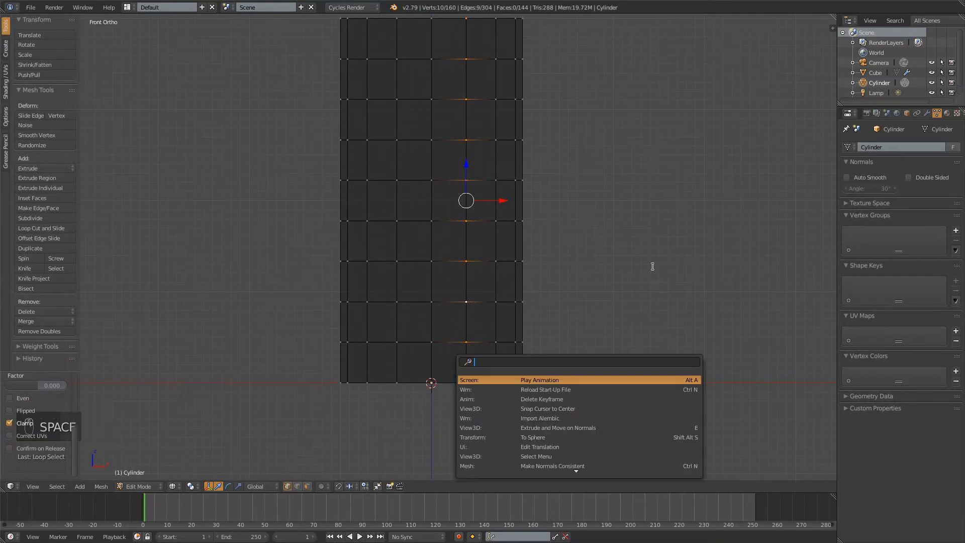
# Lower the lowest inner edge loop to just above the base rim, scale it slightly narrower, and deselect it
pyautogui.keyDown('alt'); pyautogui.rightClick(446, 342); pyautogui.keyUp('alt')
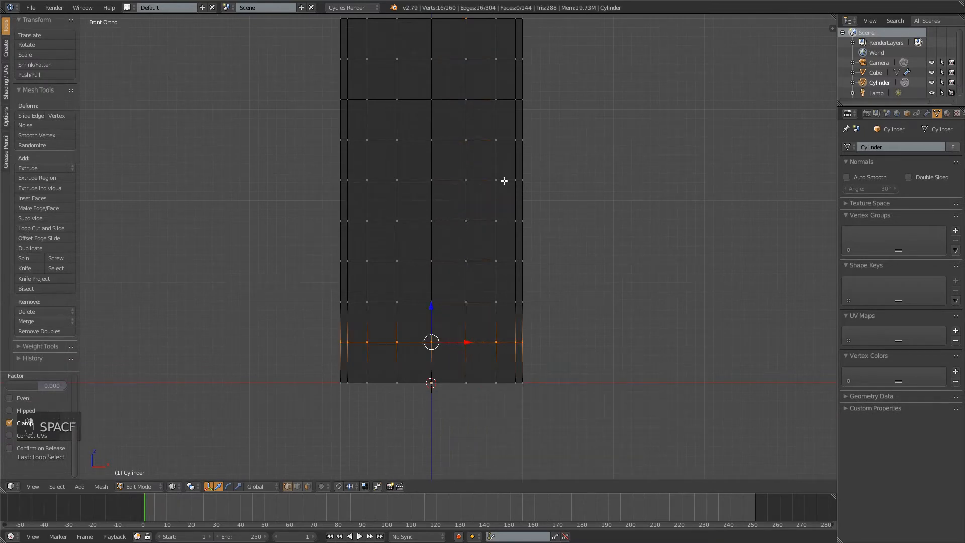
pyautogui.keyDown('shift'); pyautogui.moveTo(522, 249); pyautogui.dragTo(530, 267, button='middle'); pyautogui.keyUp('shift')
pyautogui.moveTo(438, 327); pyautogui.dragTo(436, 345)
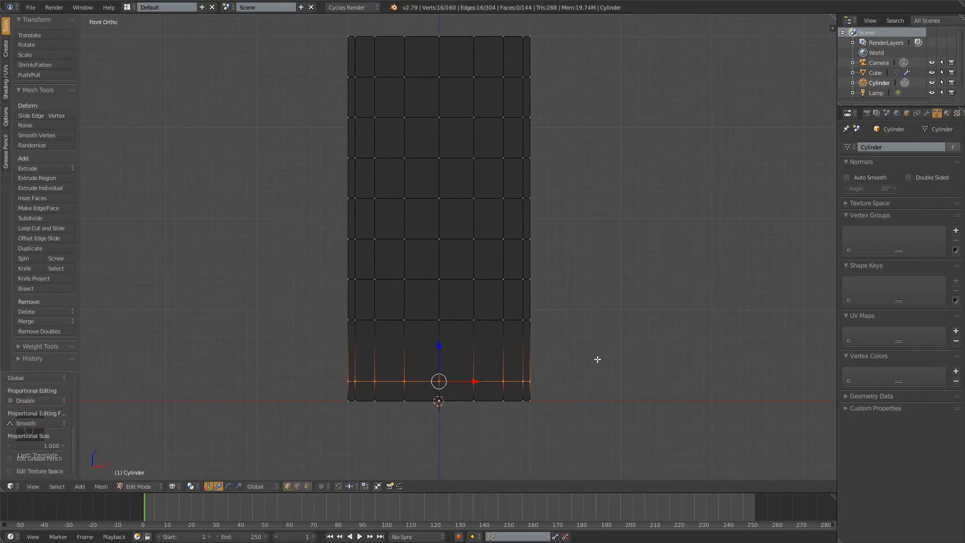
pyautogui.press('s')
pyautogui.click(590, 359)
pyautogui.press('a')
# Lower the second inner loop to just above the first and scale it down to a thin stem's width
pyautogui.keyDown('alt'); pyautogui.rightClick(455, 319); pyautogui.keyUp('alt')
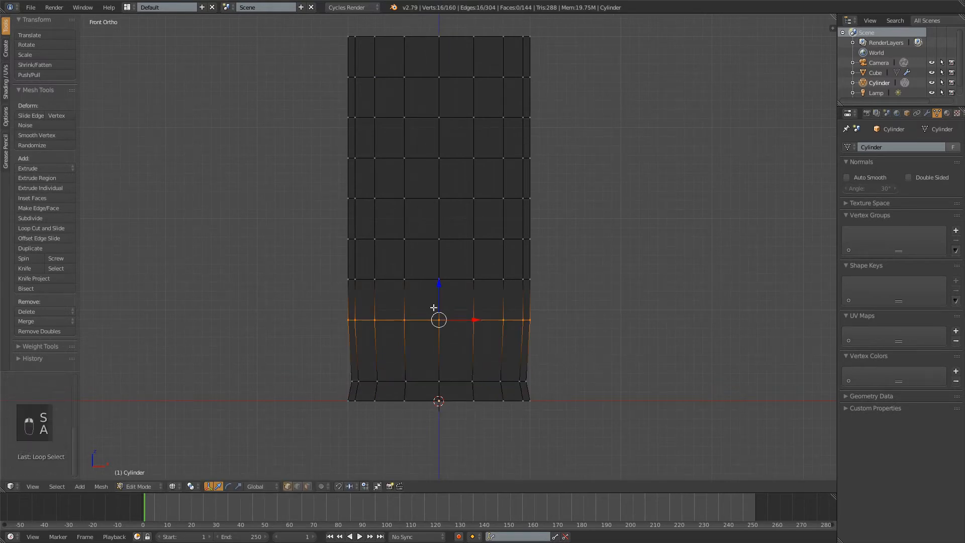
pyautogui.moveTo(438, 286); pyautogui.dragTo(441, 339)
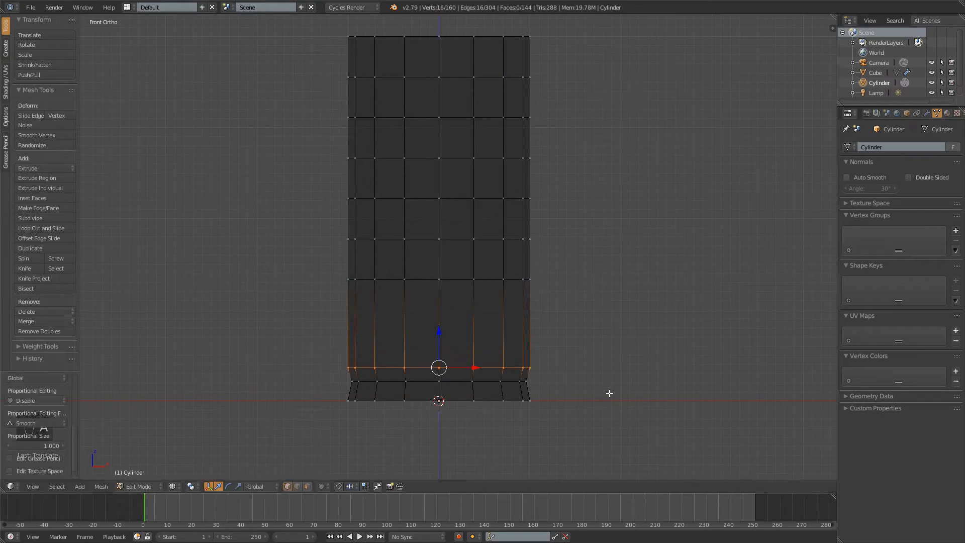
pyautogui.press('s')
pyautogui.click(455, 360)
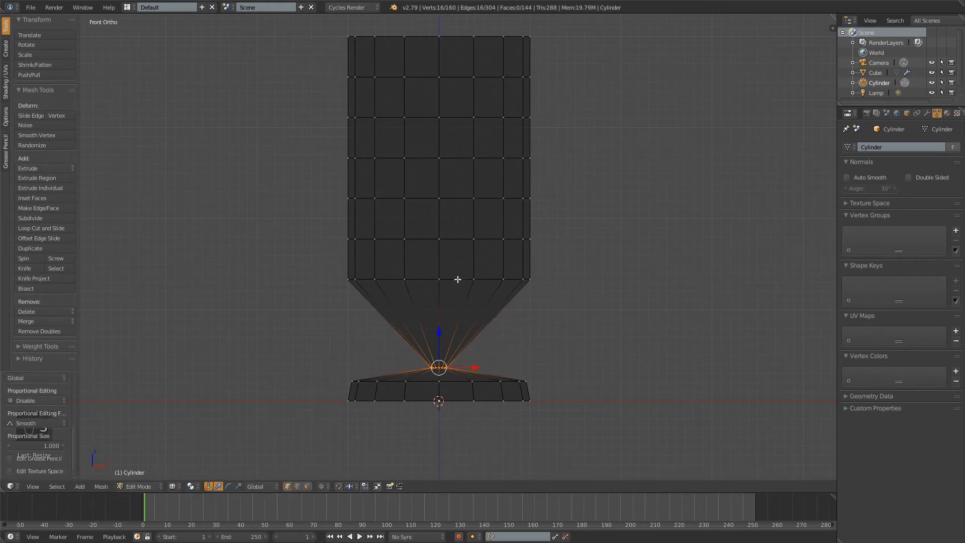
# Scale the third and fourth inner loops down to the stem's width and lower the third to the middle of the stem
pyautogui.keyDown('alt'); pyautogui.rightClick(457, 280); pyautogui.keyUp('alt')
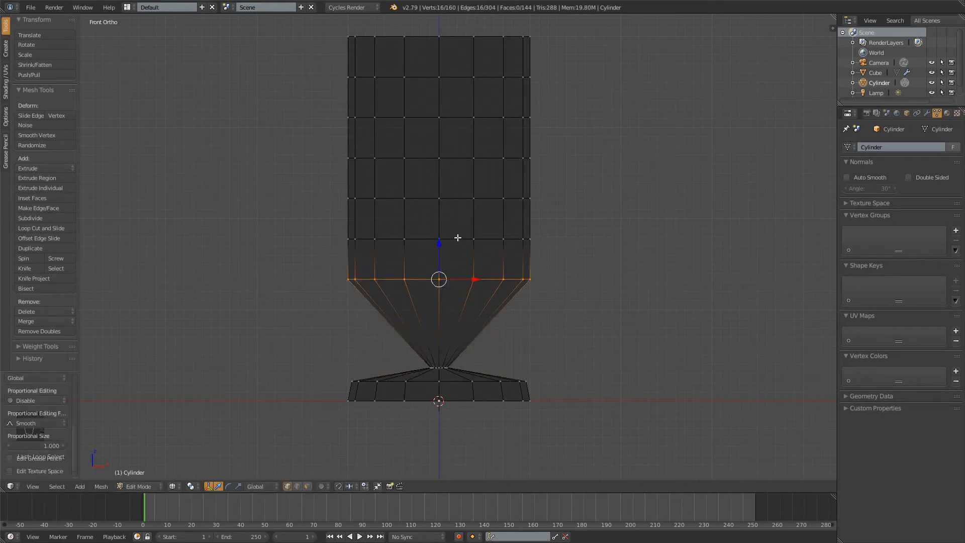
pyautogui.keyDown('alt'); pyautogui.rightClick(457, 239); pyautogui.keyUp('alt')
pyautogui.press('s')
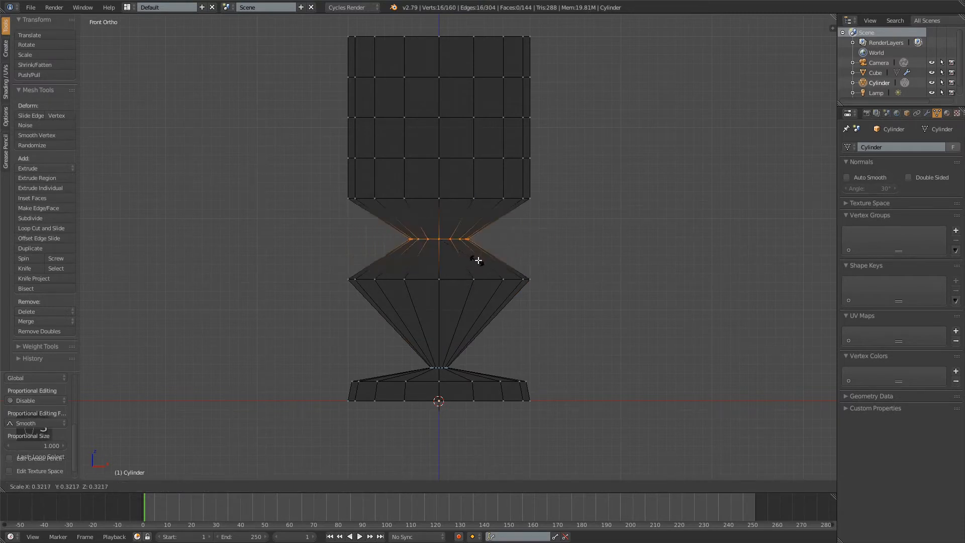
pyautogui.click(446, 249)
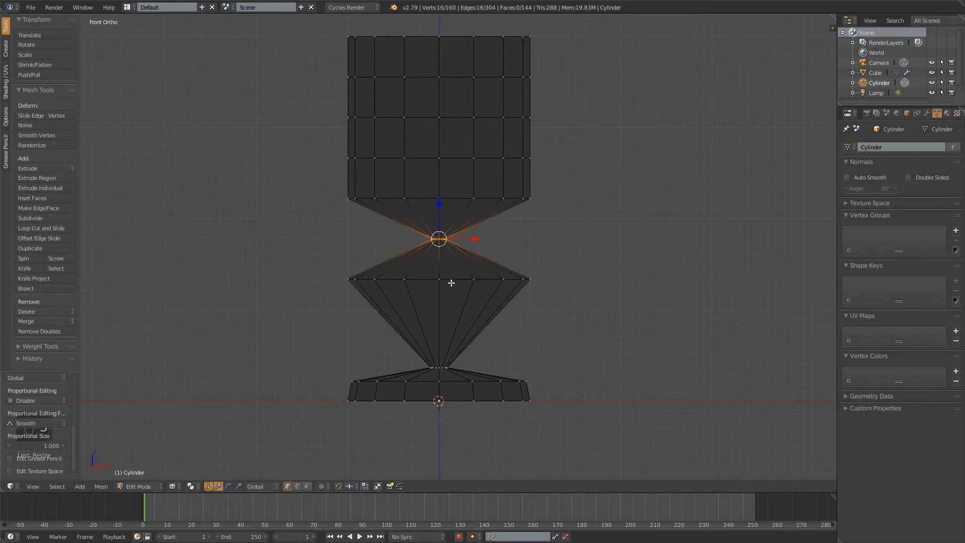
pyautogui.keyDown('alt'); pyautogui.rightClick(452, 280); pyautogui.keyUp('alt')
pyautogui.press('s')
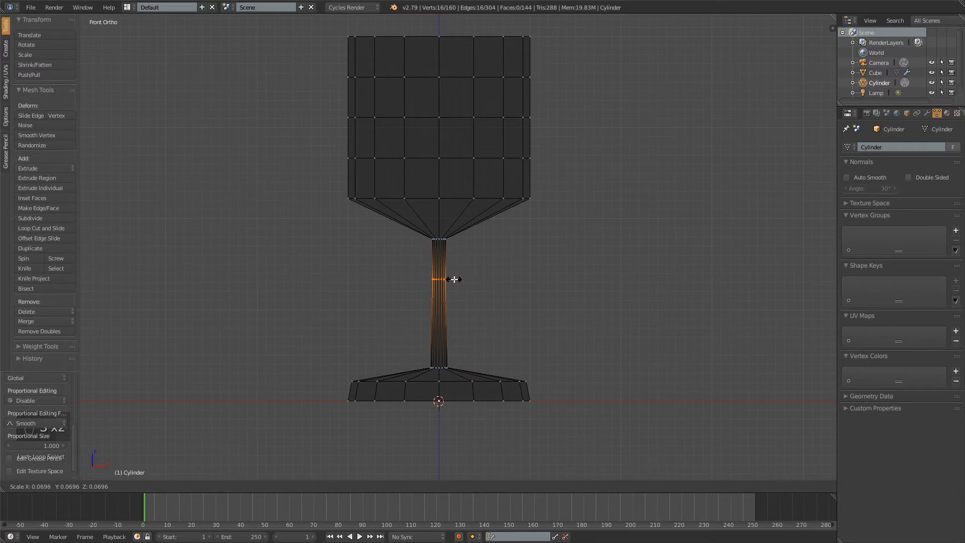
pyautogui.click(455, 279)
pyautogui.moveTo(440, 249); pyautogui.dragTo(439, 274)
# Lower the fifth inner loop to just above the stem's top and scale it down to under half its width
pyautogui.keyDown('shift'); pyautogui.moveTo(526, 165); pyautogui.dragTo(513, 243, button='middle'); pyautogui.keyUp('shift')
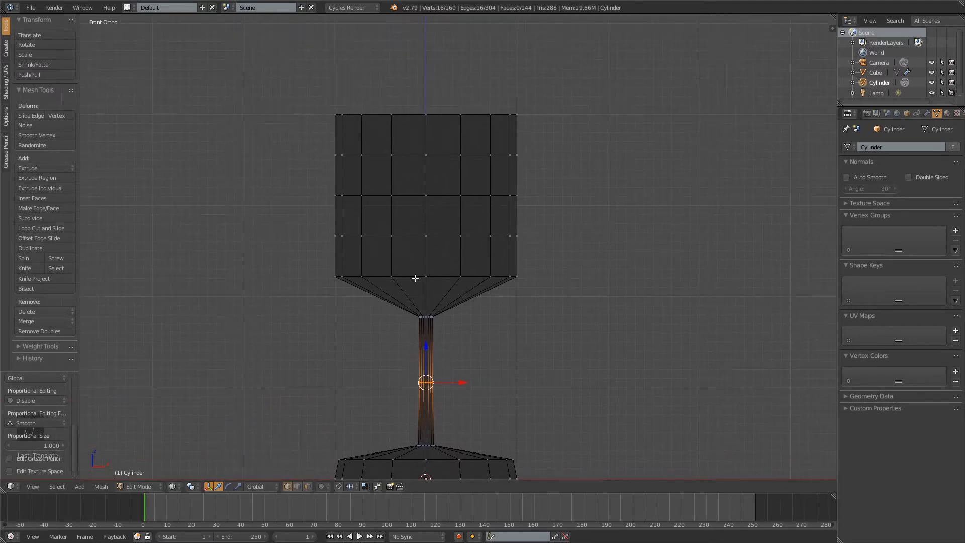
pyautogui.keyDown('alt'); pyautogui.rightClick(445, 278); pyautogui.keyUp('alt')
pyautogui.moveTo(426, 243); pyautogui.dragTo(425, 276)
pyautogui.press('s')
pyautogui.click(485, 304)
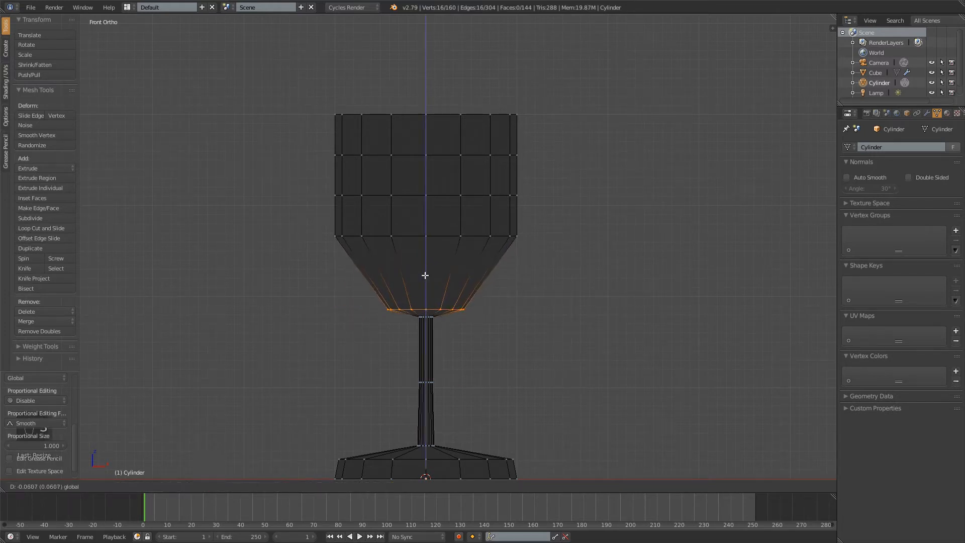
# Lower and narrow the sixth inner loop to round the bowl's bottom, and lower the seventh loop at full width
pyautogui.keyDown('alt'); pyautogui.rightClick(449, 235); pyautogui.keyUp('alt')
pyautogui.moveTo(427, 206); pyautogui.dragTo(429, 257)
pyautogui.press('s')
pyautogui.click(566, 265)
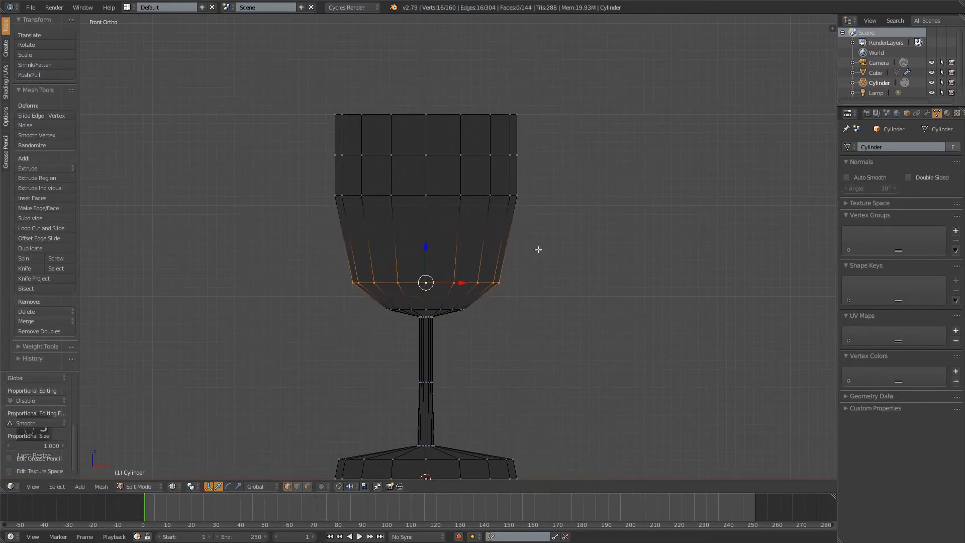
pyautogui.keyDown('alt'); pyautogui.rightClick(505, 185); pyautogui.keyUp('alt')
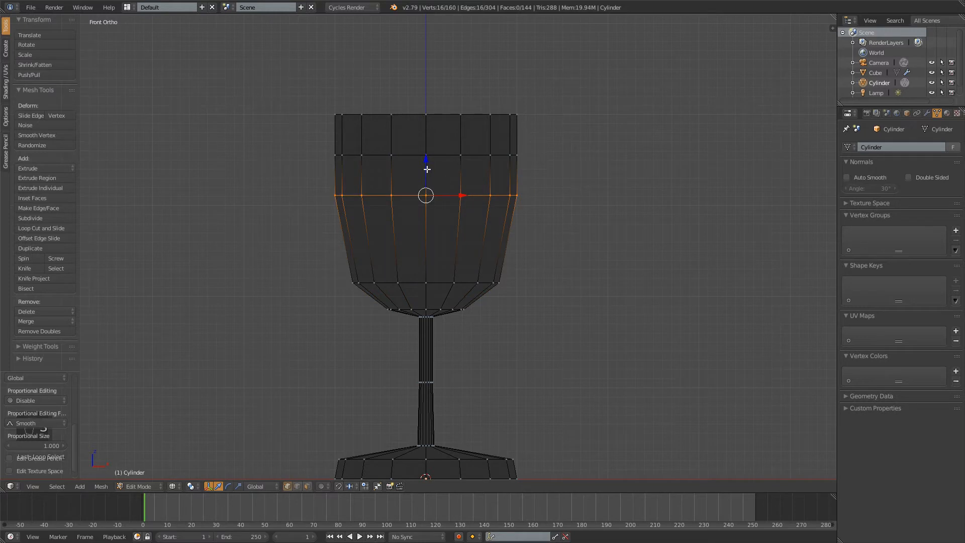
pyautogui.moveTo(427, 169); pyautogui.dragTo(440, 210)
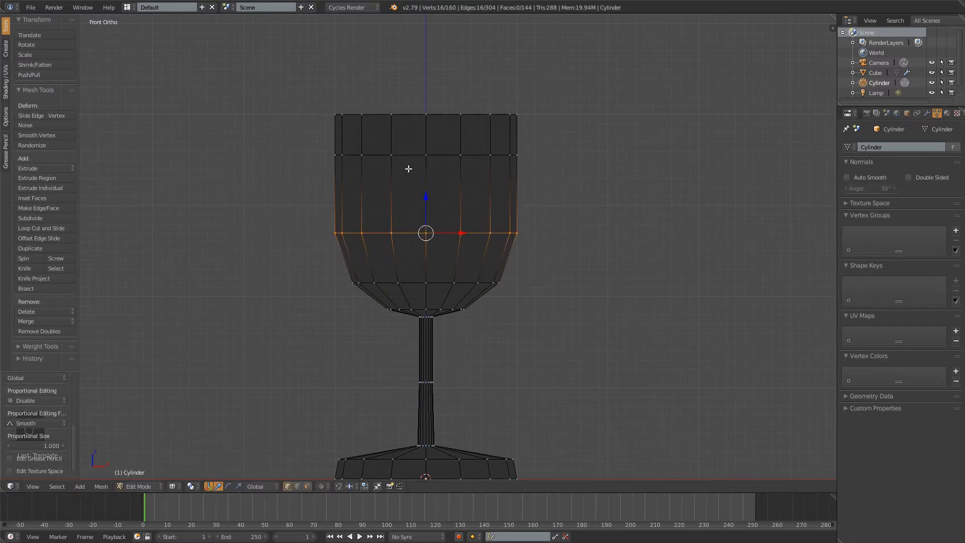
# Lower the topmost inner loop a little and scale it slightly narrower to curve the bowl's upper part inward
pyautogui.keyDown('alt'); pyautogui.rightClick(427, 155); pyautogui.keyUp('alt')
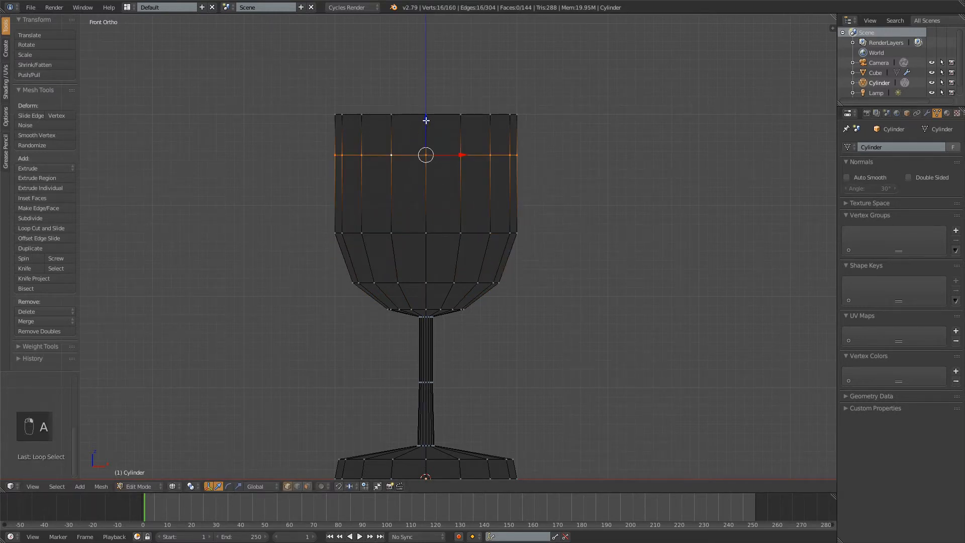
pyautogui.moveTo(426, 120); pyautogui.dragTo(431, 144)
pyautogui.press('s')
pyautogui.click(560, 166)
# Scale the bowl's top rim inward to about 0.8 and deselect everything
pyautogui.keyDown('alt'); pyautogui.rightClick(439, 113); pyautogui.keyUp('alt')
pyautogui.press('s')
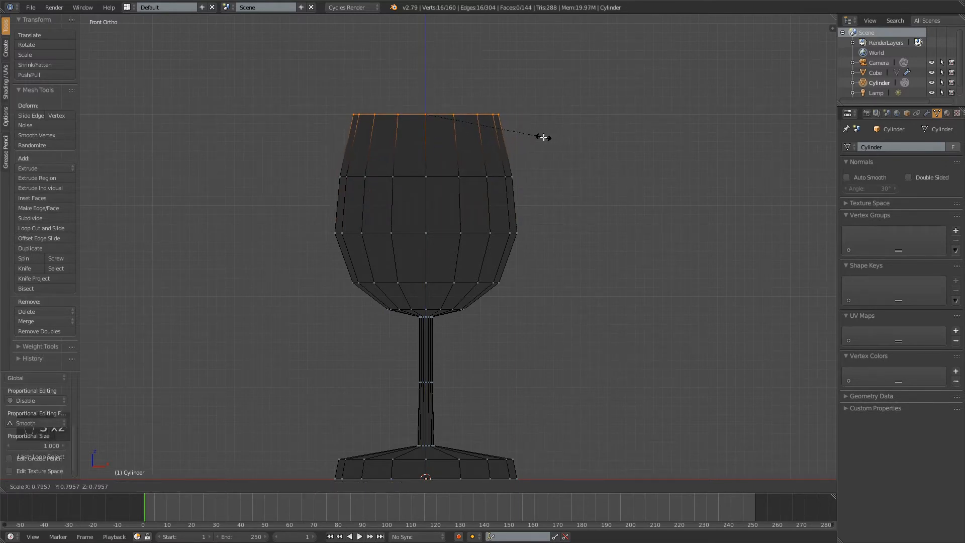
pyautogui.click(544, 137)
pyautogui.press('a')
pyautogui.scroll(-3, 405, 142)
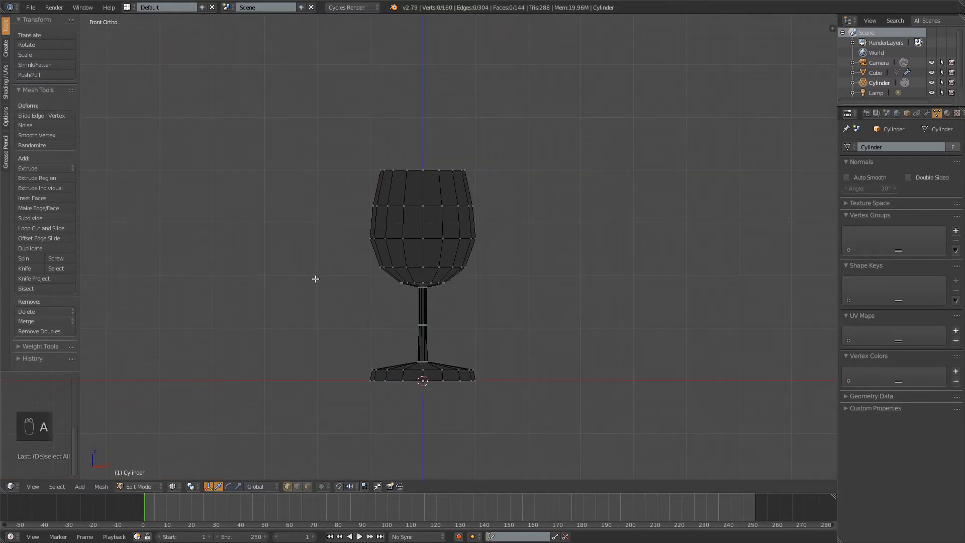
# Fill a face strip across the base's open underside between two opposite rim edges, just on the +X side of the centre
pyautogui.press('shift')
pyautogui.press('shift')
pyautogui.moveTo(504, 360); pyautogui.dragTo(435, 236, button='middle')
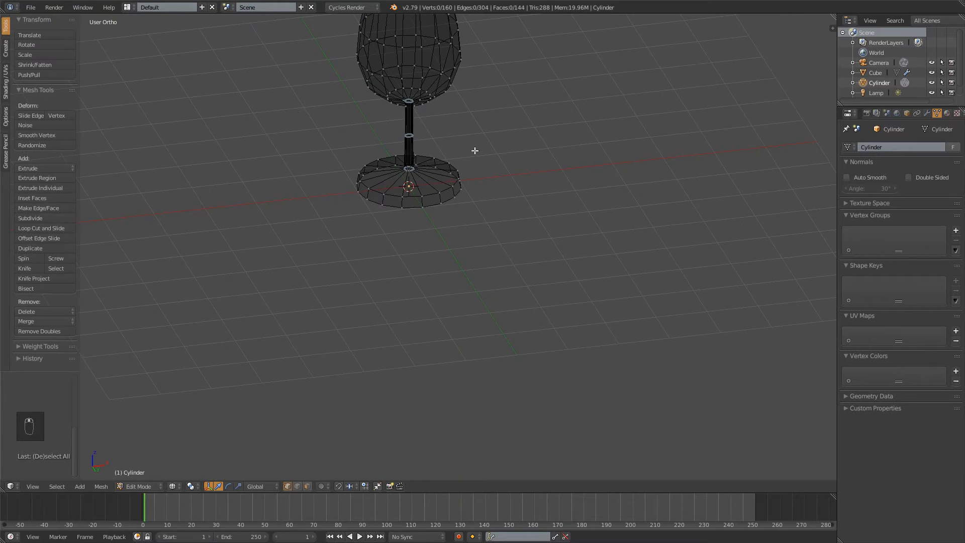
pyautogui.scroll(7, 433, 137)
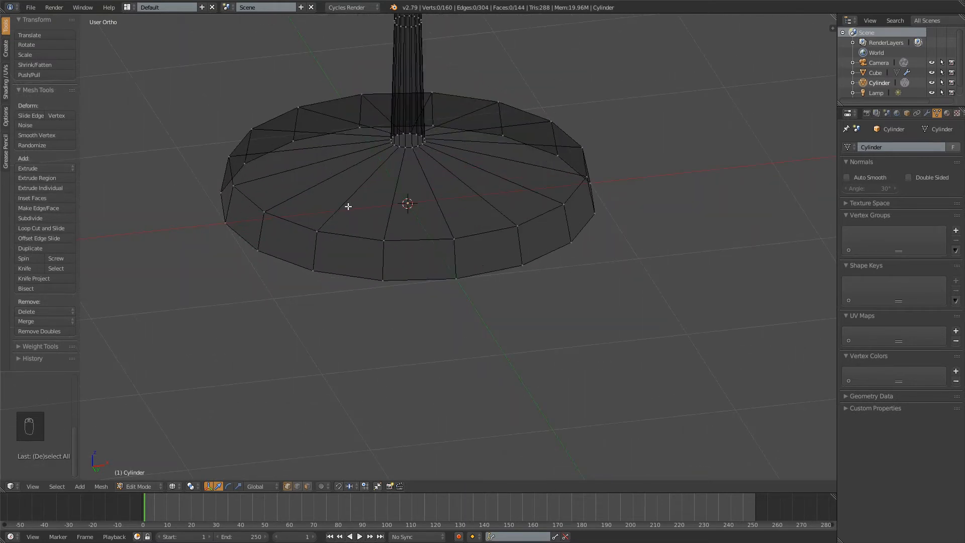
pyautogui.moveTo(436, 141); pyautogui.dragTo(476, 171, button='middle')
pyautogui.moveTo(413, 149); pyautogui.dragTo(315, 118, button='middle')
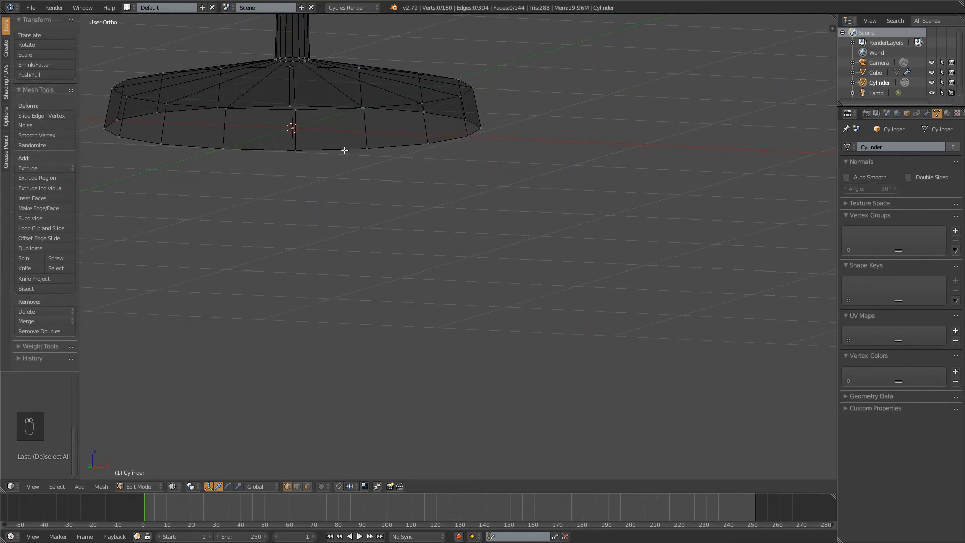
pyautogui.moveTo(345, 150); pyautogui.dragTo(587, 221, button='middle')
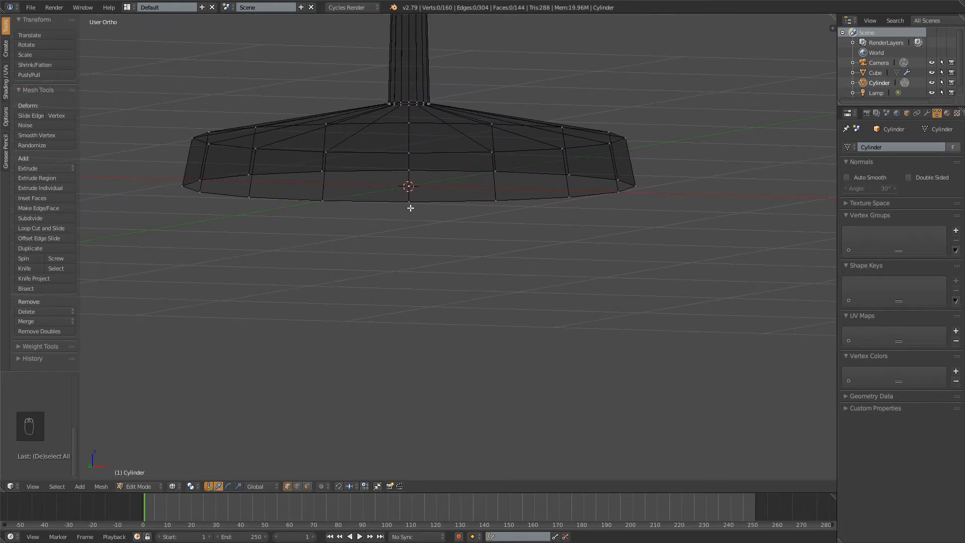
pyautogui.rightClick(409, 171)
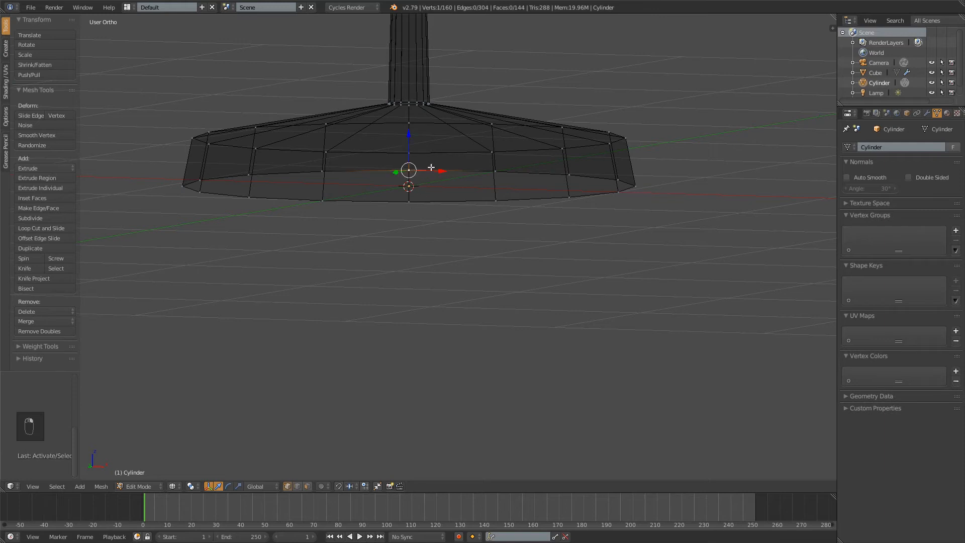
pyautogui.keyDown('shift'); pyautogui.rightClick(496, 171); pyautogui.keyUp('shift')
pyautogui.keyDown('shift'); pyautogui.rightClick(496, 200); pyautogui.keyUp('shift')
pyautogui.keyDown('shift'); pyautogui.rightClick(409, 200); pyautogui.keyUp('shift')
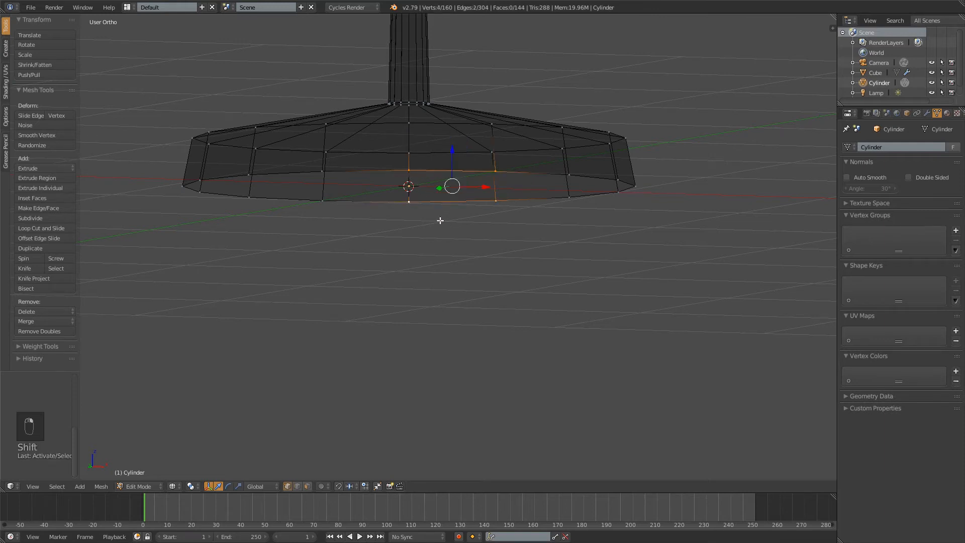
pyautogui.moveTo(556, 210); pyautogui.dragTo(629, 192, button='middle')
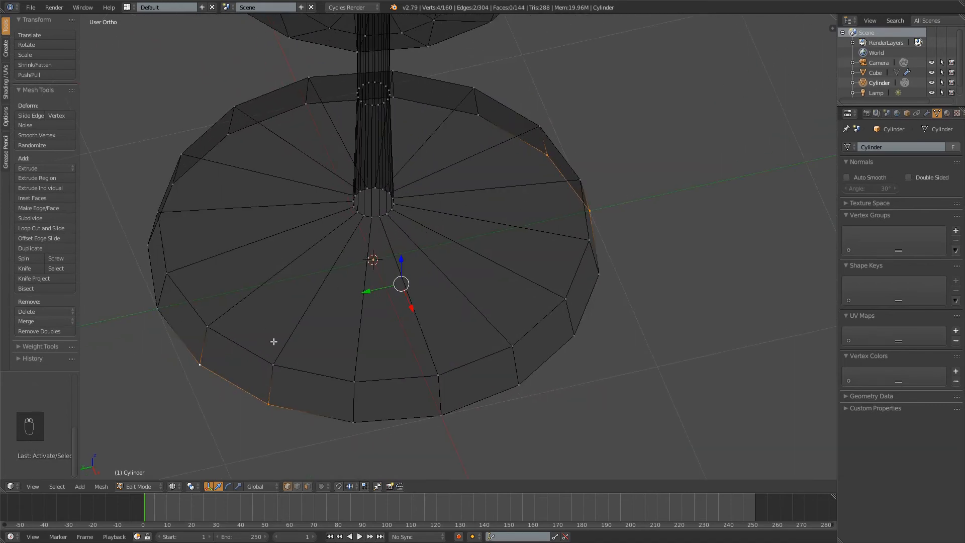
pyautogui.moveTo(520, 260); pyautogui.dragTo(497, 238, button='middle')
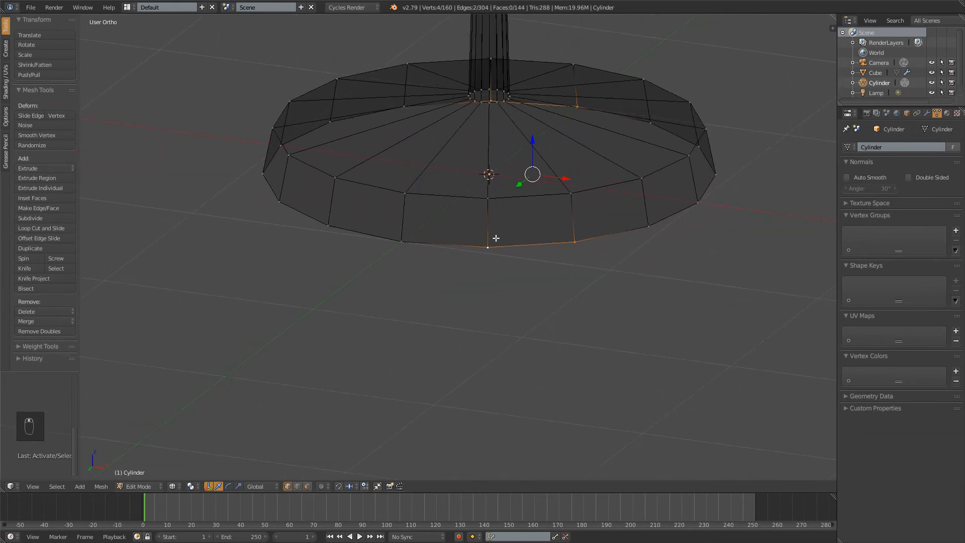
pyautogui.press('f')
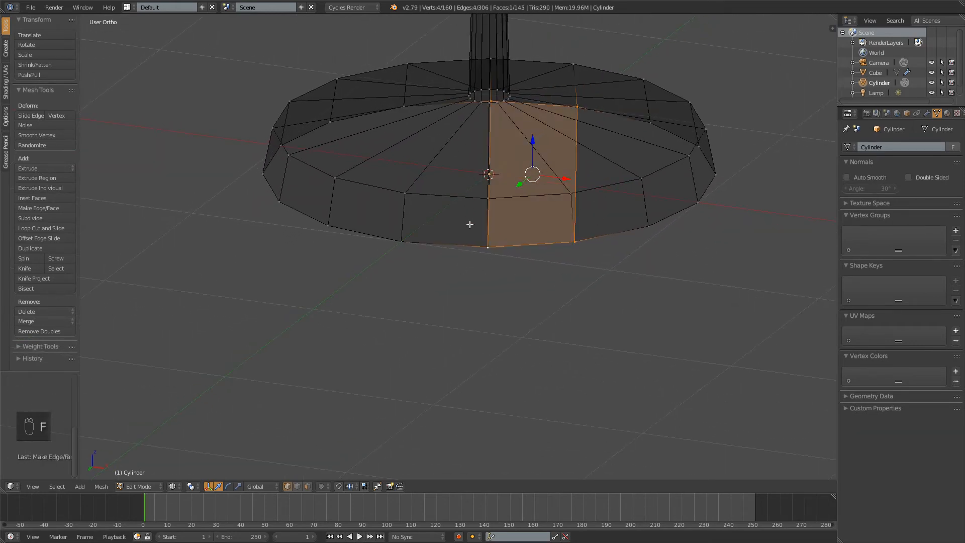
# Fill the matching face strip on the -X side of the centre across the base's underside and deselect everything
pyautogui.moveTo(489, 182); pyautogui.dragTo(461, 182, button='middle')
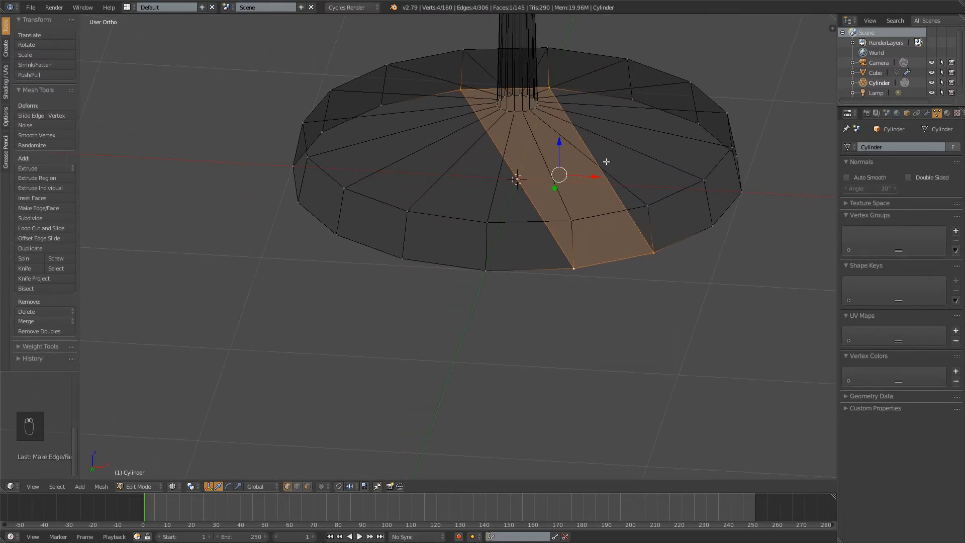
pyautogui.keyDown('shift'); pyautogui.moveTo(536, 216); pyautogui.dragTo(542, 213, button='middle'); pyautogui.keyUp('shift')
pyautogui.rightClick(485, 320)
pyautogui.keyDown('shift'); pyautogui.rightClick(391, 306); pyautogui.keyUp('shift')
pyautogui.keyDown('shift'); pyautogui.rightClick(398, 99); pyautogui.keyUp('shift')
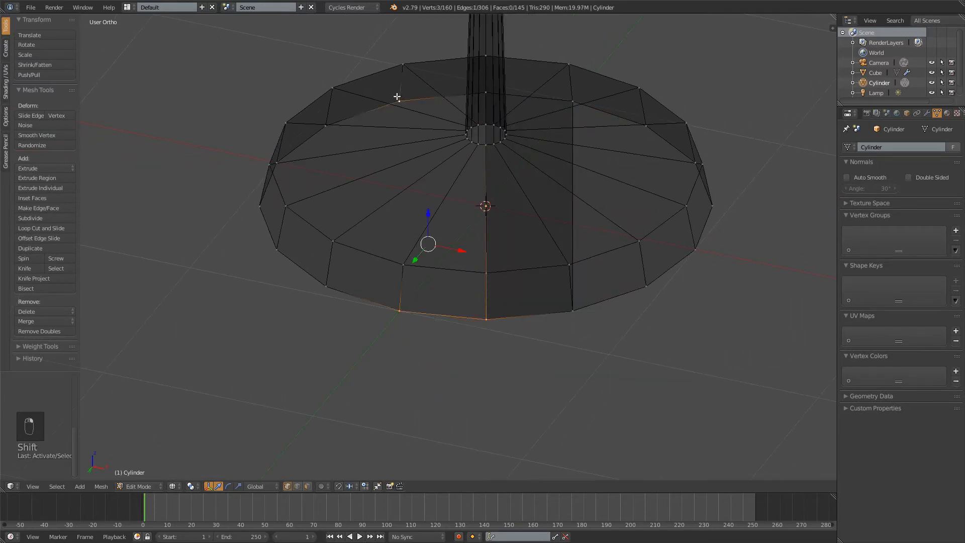
pyautogui.keyDown('shift'); pyautogui.rightClick(486, 92); pyautogui.keyUp('shift')
pyautogui.press('f')
pyautogui.press('a')
# Fill the outer face strip on the -X side, adjoining the two centre strips of the underside
pyautogui.rightClick(326, 126)
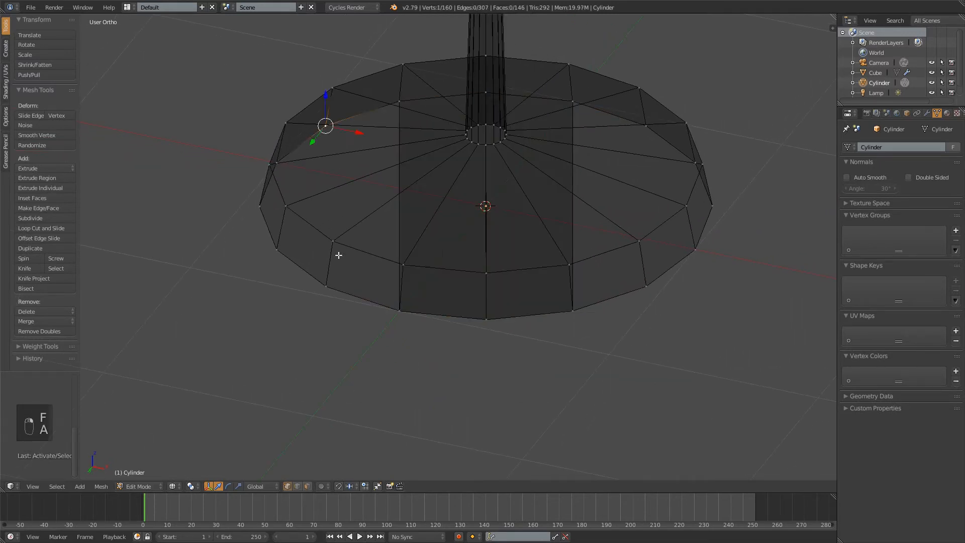
pyautogui.keyDown('shift'); pyautogui.rightClick(326, 286); pyautogui.keyUp('shift')
pyautogui.keyDown('shift'); pyautogui.rightClick(398, 310); pyautogui.keyUp('shift')
pyautogui.keyDown('shift'); pyautogui.rightClick(400, 100); pyautogui.keyUp('shift')
pyautogui.press('f')
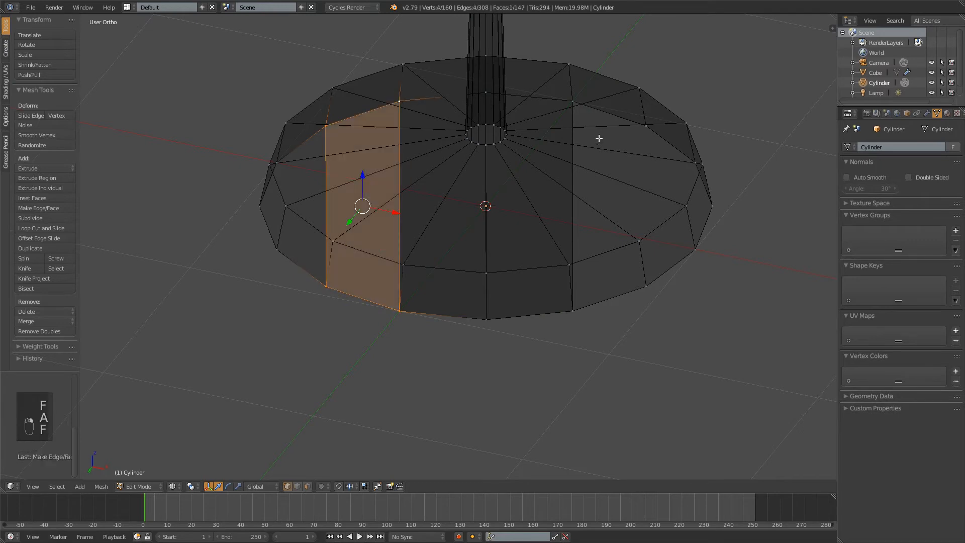
# Fill the outer face strip on the +X side of the underside and deselect everything
pyautogui.rightClick(573, 101)
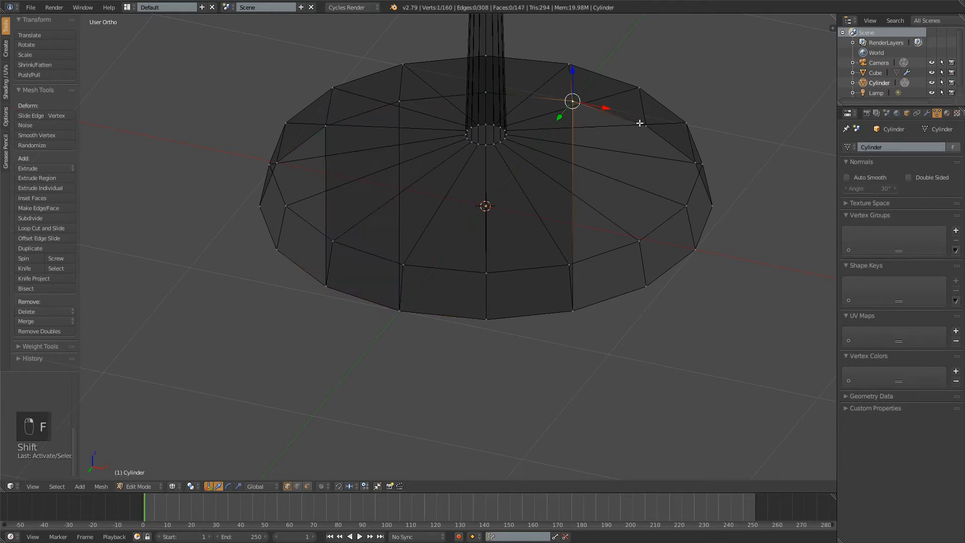
pyautogui.keyDown('shift'); pyautogui.rightClick(647, 285); pyautogui.keyUp('shift')
pyautogui.keyDown('shift'); pyautogui.rightClick(572, 311); pyautogui.keyUp('shift')
pyautogui.press('f')
pyautogui.press('a')
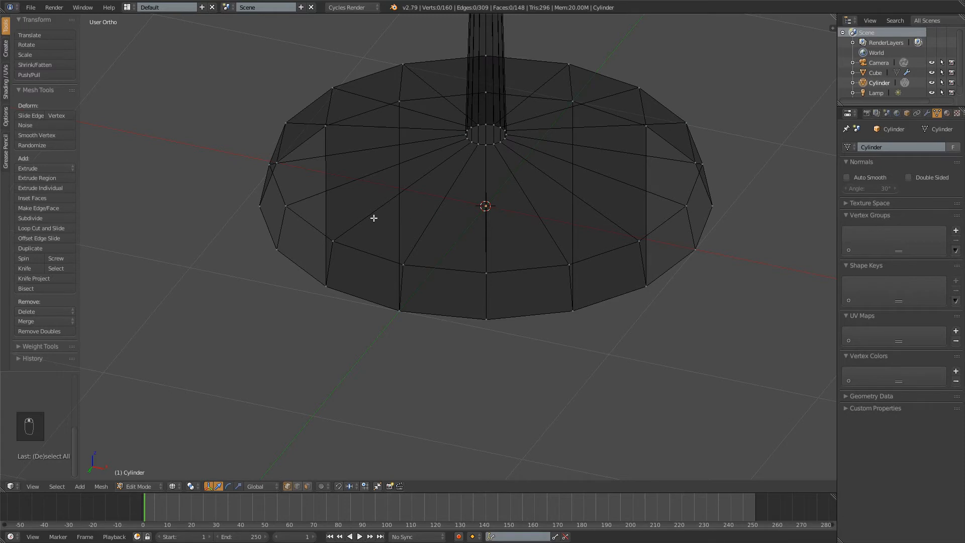
# Add one centred loop cut across the four underside strips without sliding it
pyautogui.moveTo(374, 218)
pyautogui.mouseDown(button='middle')
pyautogui.moveTo(379, 203)
pyautogui.moveTo(360, 217)
pyautogui.moveTo(386, 208)
pyautogui.mouseUp(button='middle')
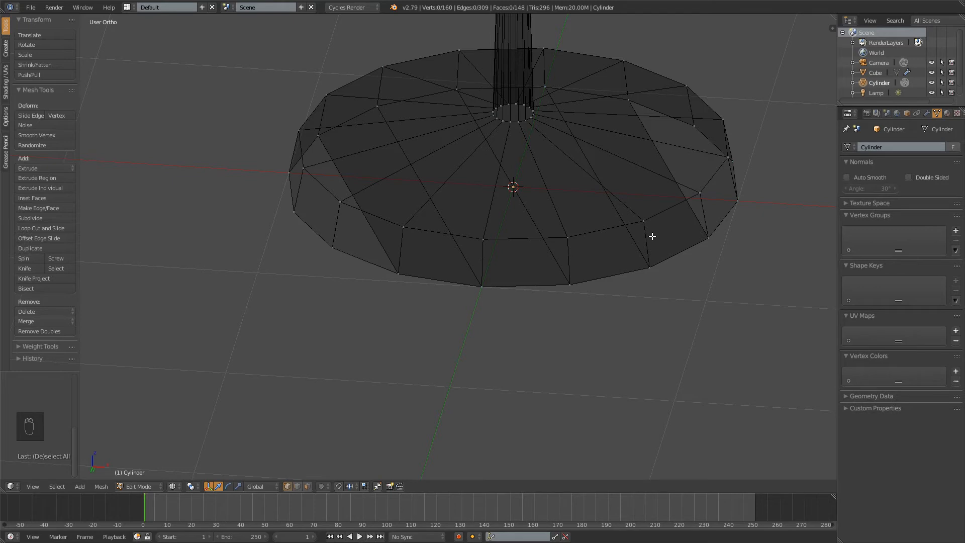
pyautogui.moveTo(613, 194); pyautogui.dragTo(618, 182, button='middle')
pyautogui.moveTo(583, 143); pyautogui.dragTo(593, 164, button='middle')
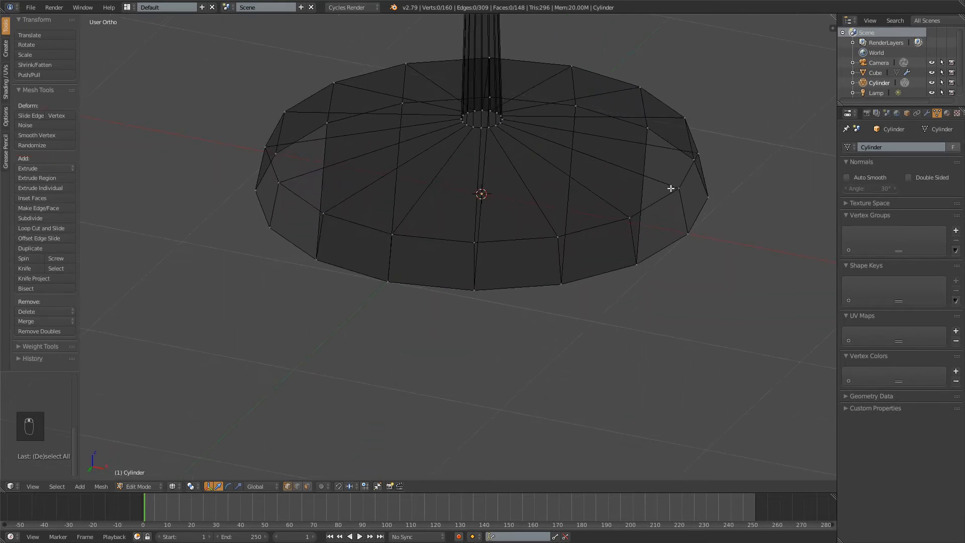
pyautogui.moveTo(671, 188); pyautogui.dragTo(673, 168, button='middle')
pyautogui.scroll(1, 664, 183)
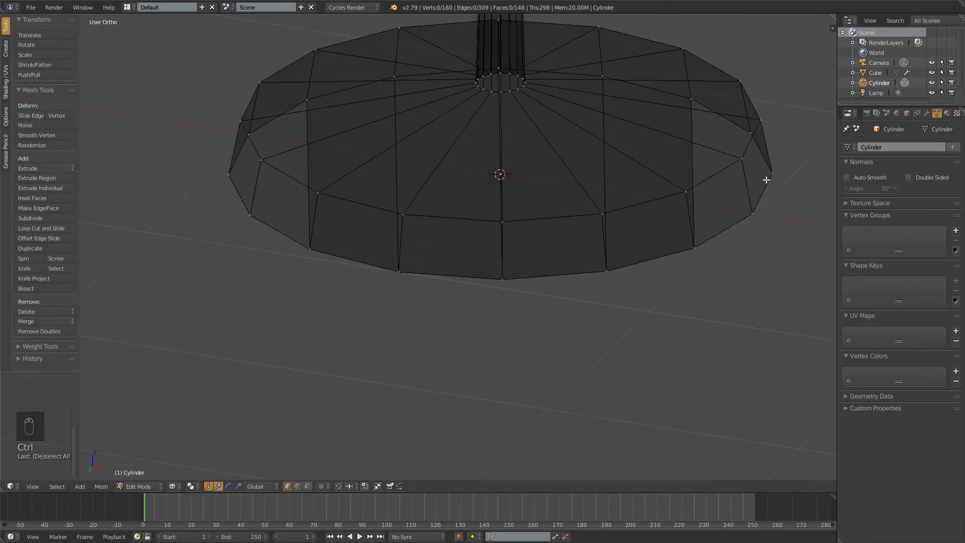
pyautogui.press('ctrl')
pyautogui.hotkey('ctrl', 'r')
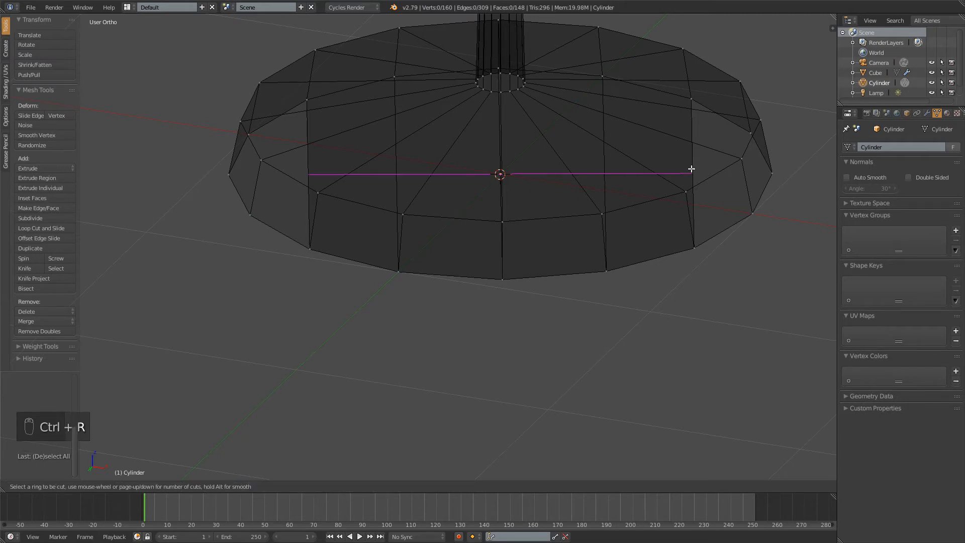
pyautogui.click(684, 157)
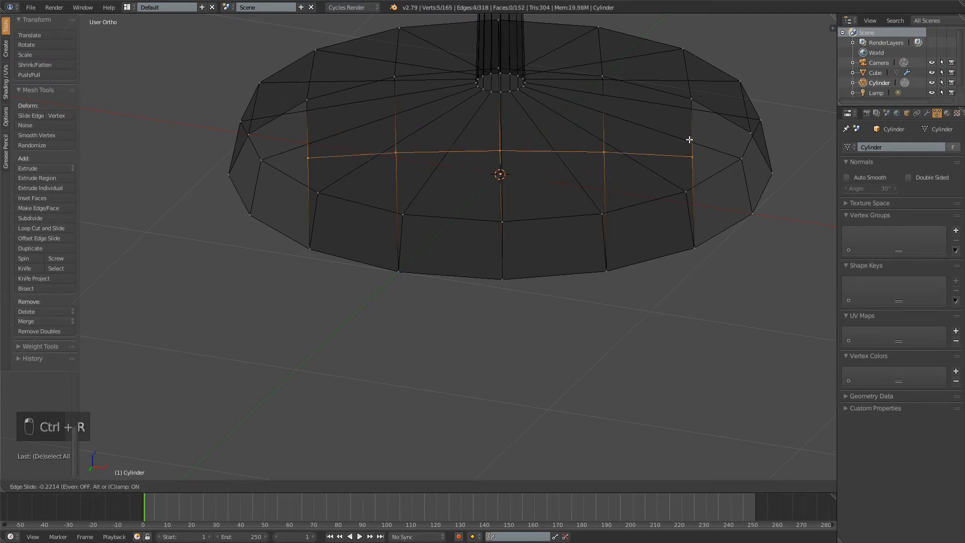
pyautogui.rightClick(688, 140)
# Fill the -Y half of the remaining +X gap with a quad from the new cut's end vertex to the bottom rim
pyautogui.moveTo(477, 123); pyautogui.dragTo(685, 262, button='middle')
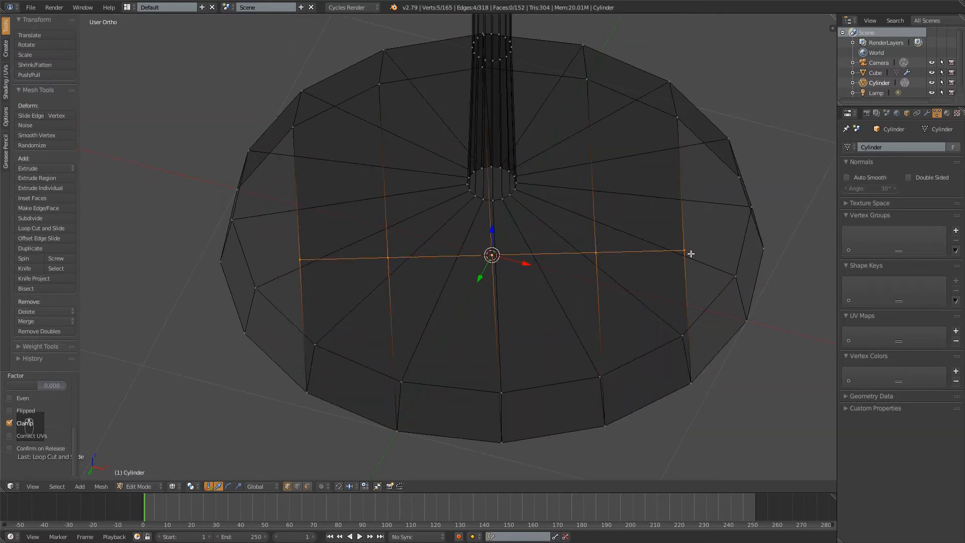
pyautogui.rightClick(690, 253)
pyautogui.keyDown('shift'); pyautogui.rightClick(765, 248); pyautogui.keyUp('shift')
pyautogui.keyDown('shift'); pyautogui.rightClick(736, 175); pyautogui.keyUp('shift')
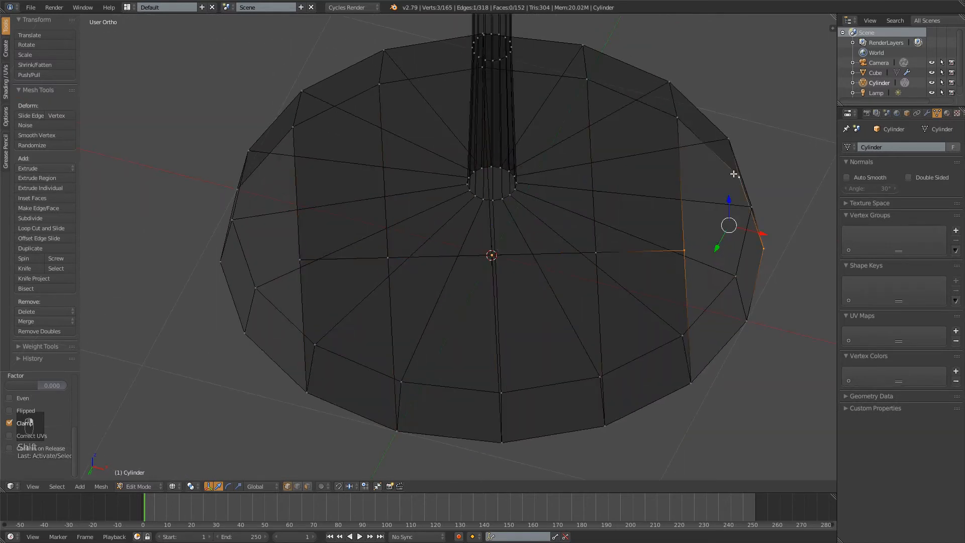
pyautogui.keyDown('shift'); pyautogui.rightClick(678, 119); pyautogui.keyUp('shift')
pyautogui.press('f')
pyautogui.press('a')
# Fill the +Y half of the +X gap with a second quad and deselect everything
pyautogui.rightClick(684, 250)
pyautogui.keyDown('shift'); pyautogui.rightClick(763, 249); pyautogui.keyUp('shift')
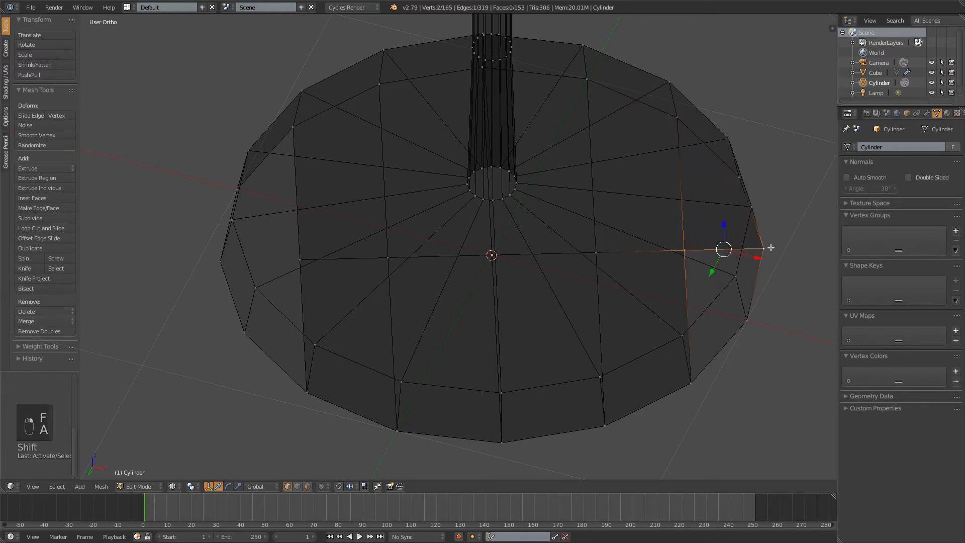
pyautogui.keyDown('shift'); pyautogui.rightClick(746, 320); pyautogui.keyUp('shift')
pyautogui.keyDown('shift'); pyautogui.rightClick(690, 383); pyautogui.keyUp('shift')
pyautogui.press('f')
pyautogui.press('a')
# Undo both quad fills in the +X gap, refill the -Y half, and deselect everything
pyautogui.moveTo(719, 319); pyautogui.dragTo(548, 92, button='middle')
pyautogui.moveTo(385, 116); pyautogui.dragTo(565, 213, button='middle')
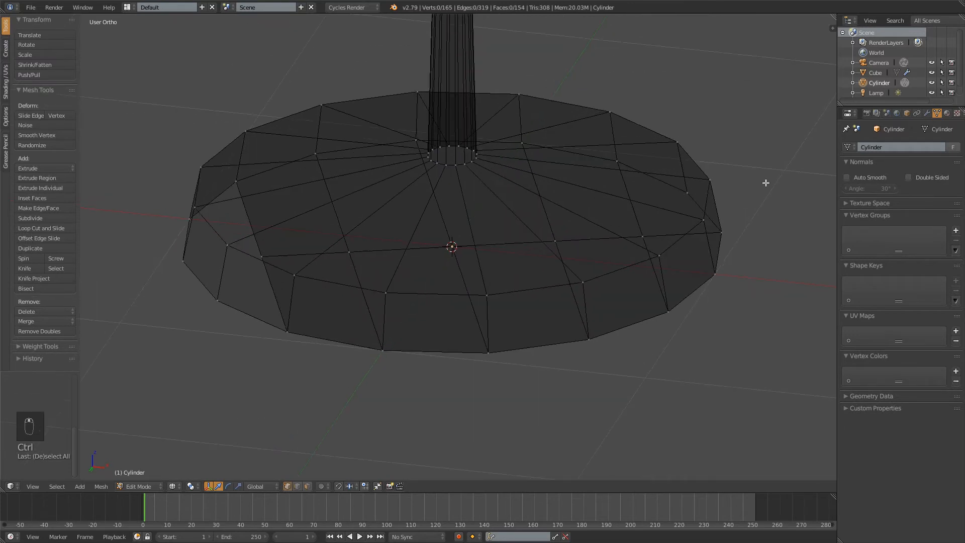
pyautogui.hotkey('ctrl', 'z')
pyautogui.hotkey('ctrl', 'z')
pyautogui.hotkey('ctrl', 'z')
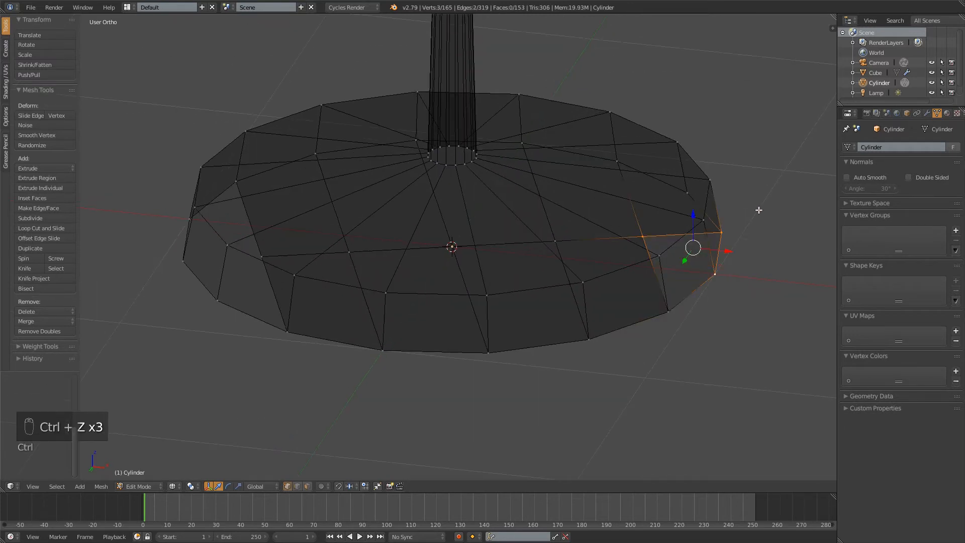
pyautogui.hotkey('ctrl', 'z')
pyautogui.hotkey('ctrl', 'z')
pyautogui.hotkey('ctrl', 'z')
pyautogui.hotkey('ctrl', 'z')
pyautogui.hotkey('ctrl', 'z')
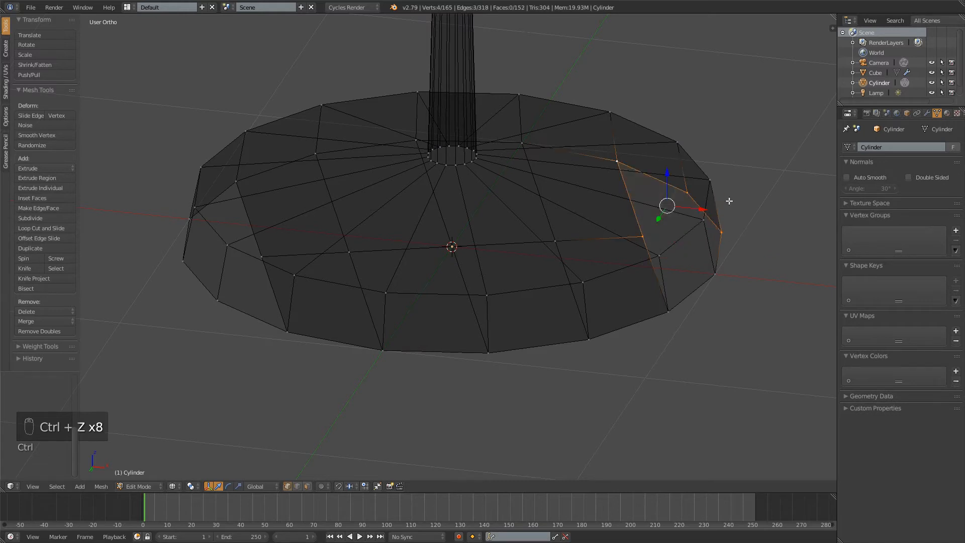
pyautogui.press('f')
pyautogui.press('a')
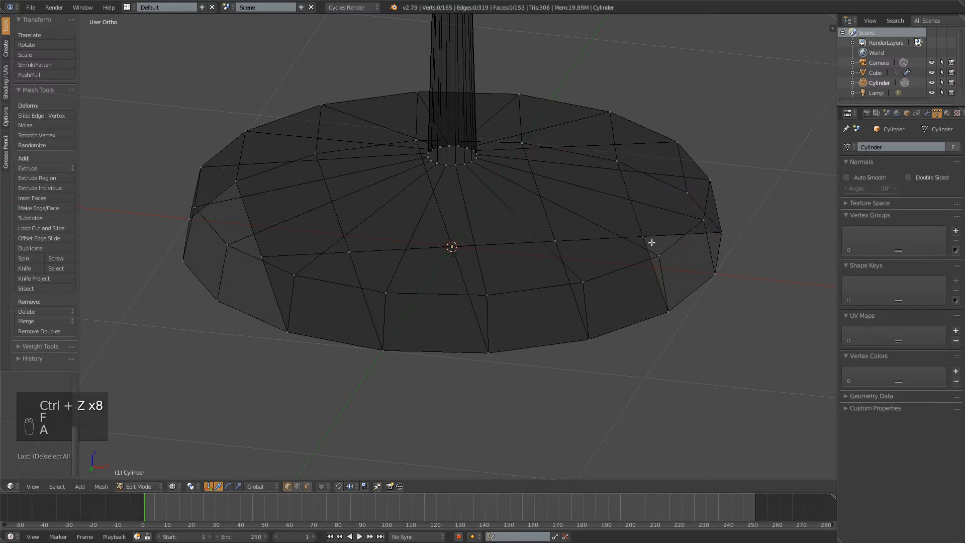
# Fill the open +Y quad on the +X side between the cut's end vertex and the bottom rim
pyautogui.rightClick(644, 238)
pyautogui.keyDown('shift'); pyautogui.rightClick(667, 309); pyautogui.keyUp('shift')
pyautogui.keyDown('shift'); pyautogui.rightClick(717, 272); pyautogui.keyUp('shift')
pyautogui.keyDown('shift'); pyautogui.rightClick(720, 234); pyautogui.keyUp('shift')
pyautogui.press('f')
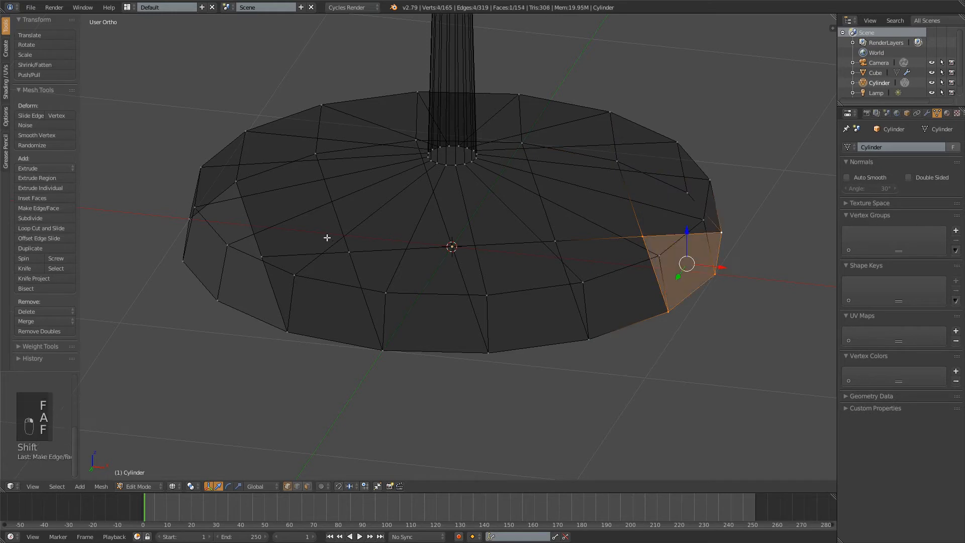
# Try to fill the -Y half of the -X gap with a quad from the cut's end vertex, and deselect everything
pyautogui.rightClick(261, 256)
pyautogui.keyDown('shift'); pyautogui.rightClick(183, 261); pyautogui.keyUp('shift')
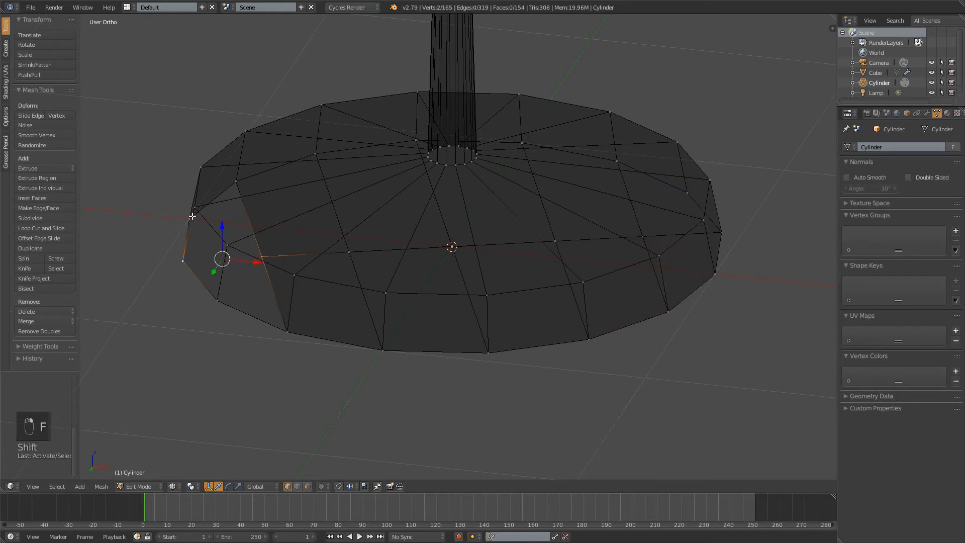
pyautogui.keyDown('shift'); pyautogui.rightClick(195, 207); pyautogui.keyUp('shift')
pyautogui.keyDown('shift'); pyautogui.rightClick(236, 182); pyautogui.keyUp('shift')
pyautogui.press('f')
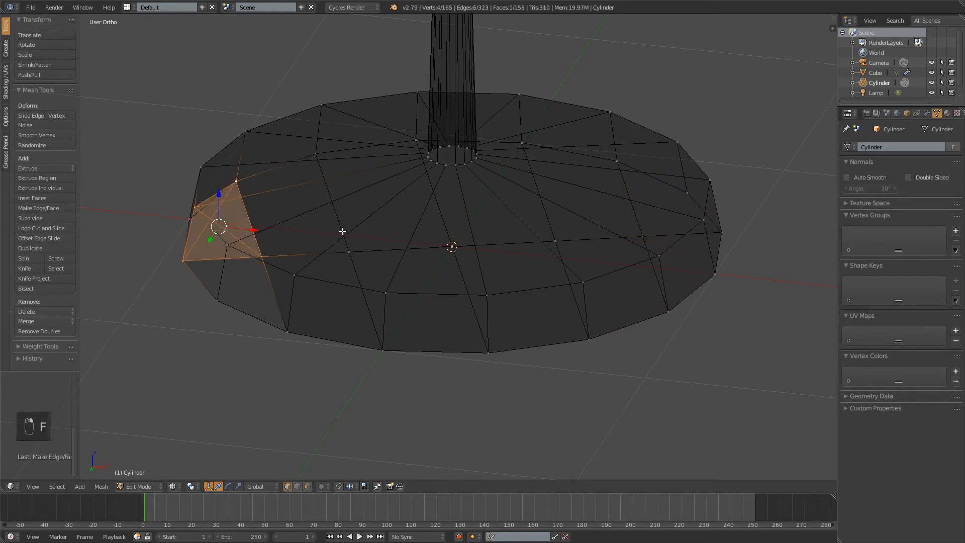
pyautogui.moveTo(343, 230); pyautogui.dragTo(445, 259, button='middle')
pyautogui.press('a')
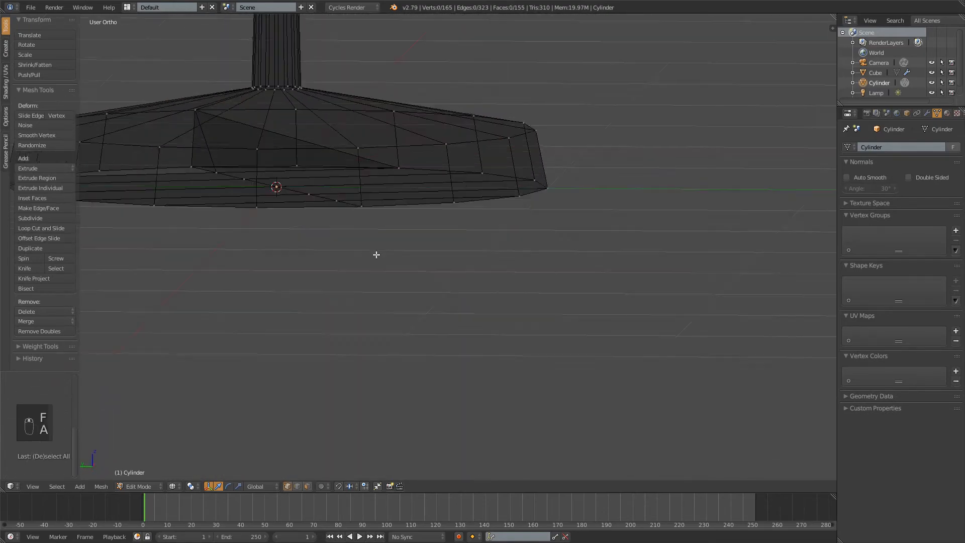
# Switch the viewport to solid shading, check the base's underside, and undo the last face fill in the -X gap
pyautogui.press('z')
pyautogui.moveTo(377, 254); pyautogui.dragTo(418, 217, button='middle')
pyautogui.press('z')
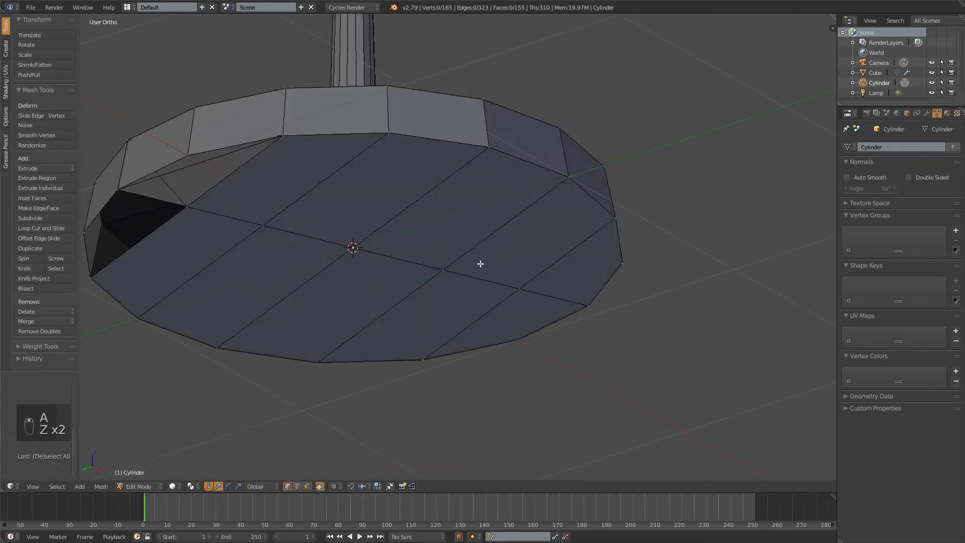
pyautogui.moveTo(481, 265)
pyautogui.mouseDown(button='middle')
pyautogui.moveTo(409, 201)
pyautogui.moveTo(354, 213)
pyautogui.moveTo(384, 260)
pyautogui.moveTo(455, 200)
pyautogui.moveTo(431, 224)
pyautogui.moveTo(367, 232)
pyautogui.moveTo(378, 233)
pyautogui.mouseUp(button='middle')
pyautogui.hotkey('ctrl', 'z')
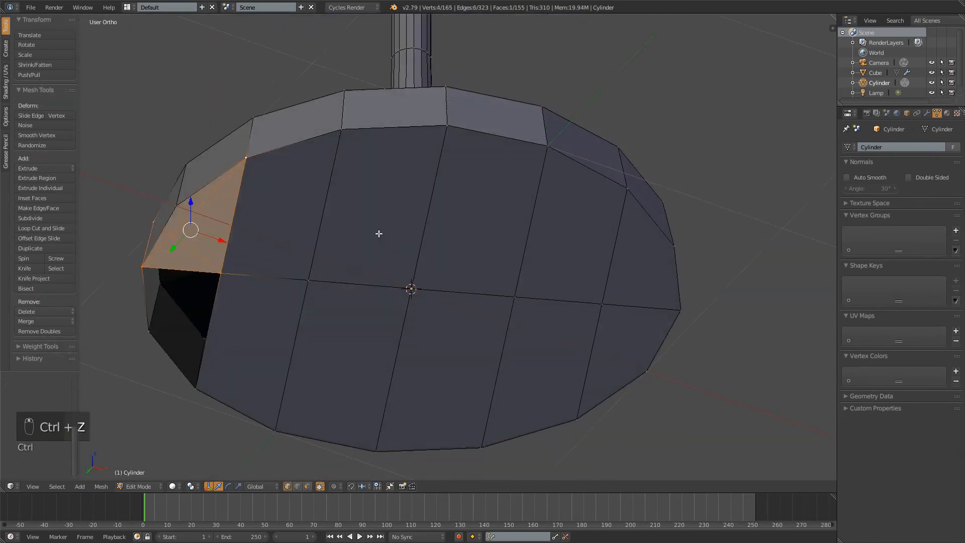
pyautogui.hotkey('ctrl', 'z')
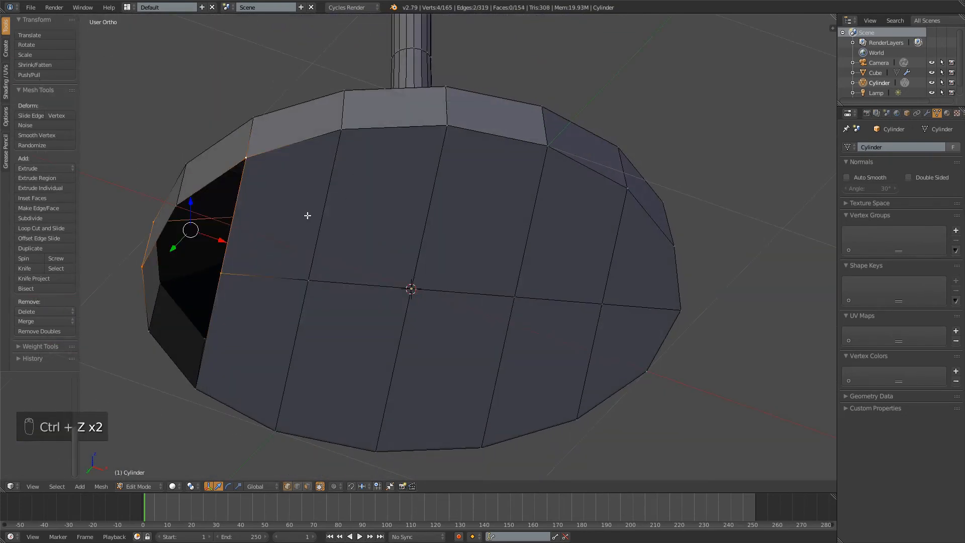
pyautogui.moveTo(307, 215); pyautogui.dragTo(191, 199, button='middle')
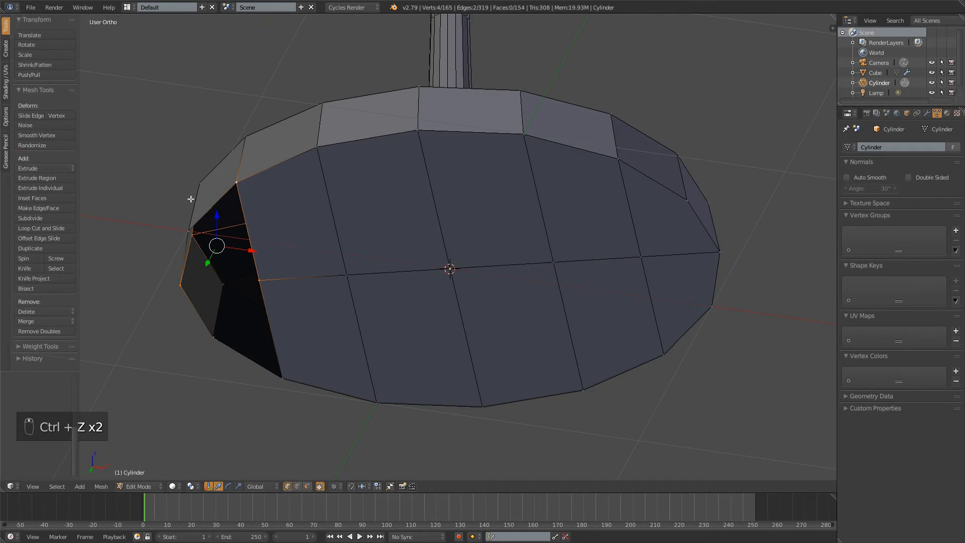
# Fill the -Y half of the -X gap in the base with a quad from the cut's end vertex to the rim
pyautogui.click(187, 231)
pyautogui.keyDown('shift'); pyautogui.click(182, 283); pyautogui.keyUp('shift')
pyautogui.keyDown('shift'); pyautogui.click(264, 279); pyautogui.keyUp('shift')
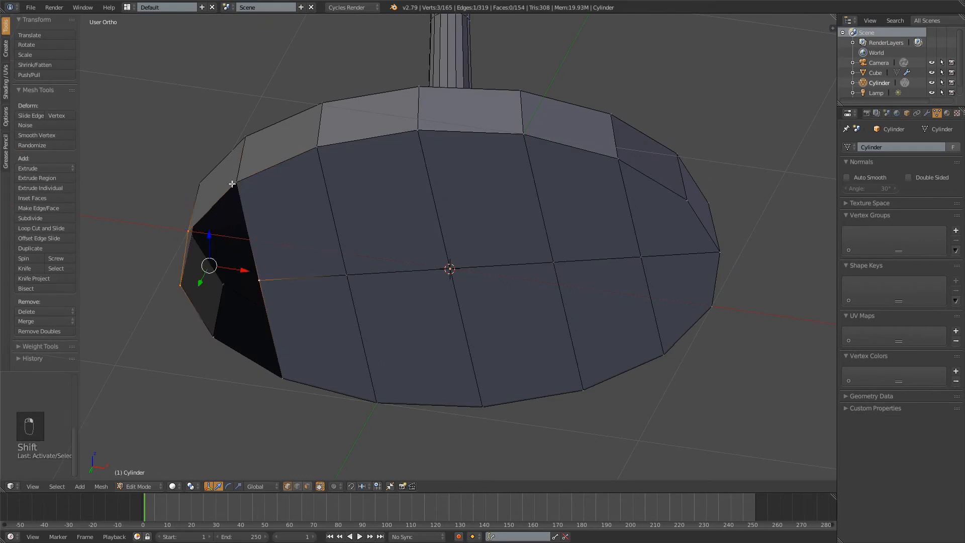
pyautogui.press('f')
# Fill the remaining +Y half of the base's -X gap with a quad and deselect everything
pyautogui.click(258, 280)
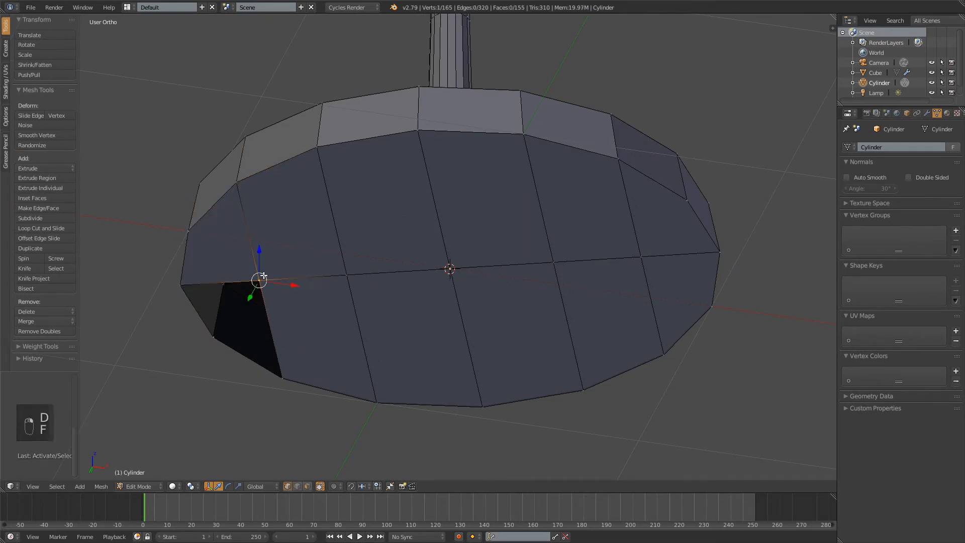
pyautogui.keyDown('shift'); pyautogui.click(180, 285); pyautogui.keyUp('shift')
pyautogui.keyDown('shift'); pyautogui.click(214, 337); pyautogui.keyUp('shift')
pyautogui.press('f')
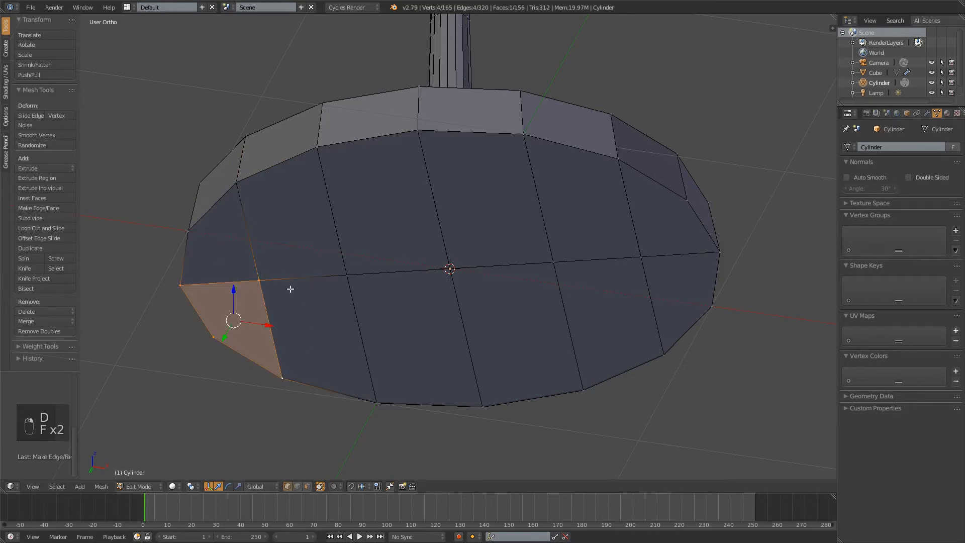
pyautogui.press('a')
# Connect the two opposite -X and +X vertices of the bowl's open rim with an edge
pyautogui.scroll(-3, 328, 211)
pyautogui.moveTo(328, 211); pyautogui.dragTo(388, 215, button='middle')
pyautogui.rightClick(388, 218)
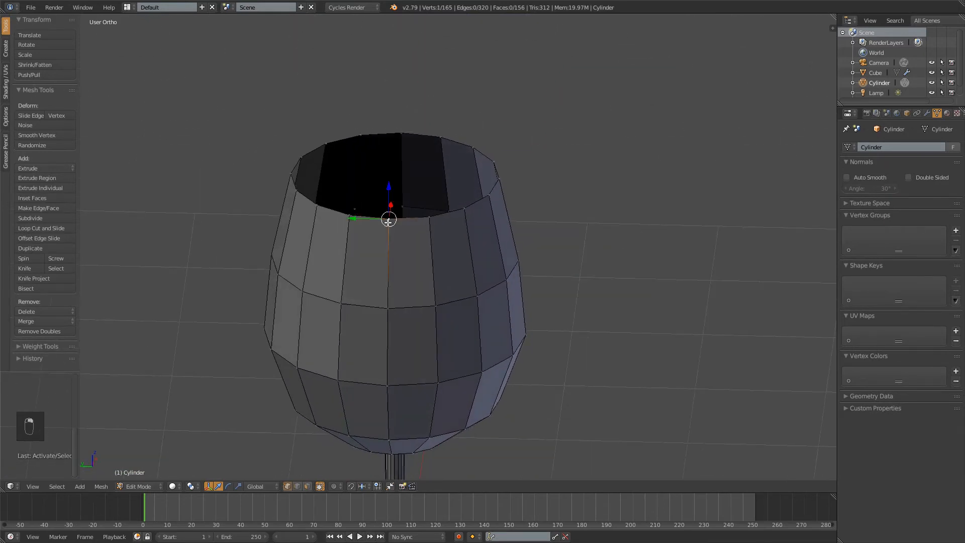
pyautogui.keyDown('shift'); pyautogui.rightClick(401, 133); pyautogui.keyUp('shift')
pyautogui.press('f')
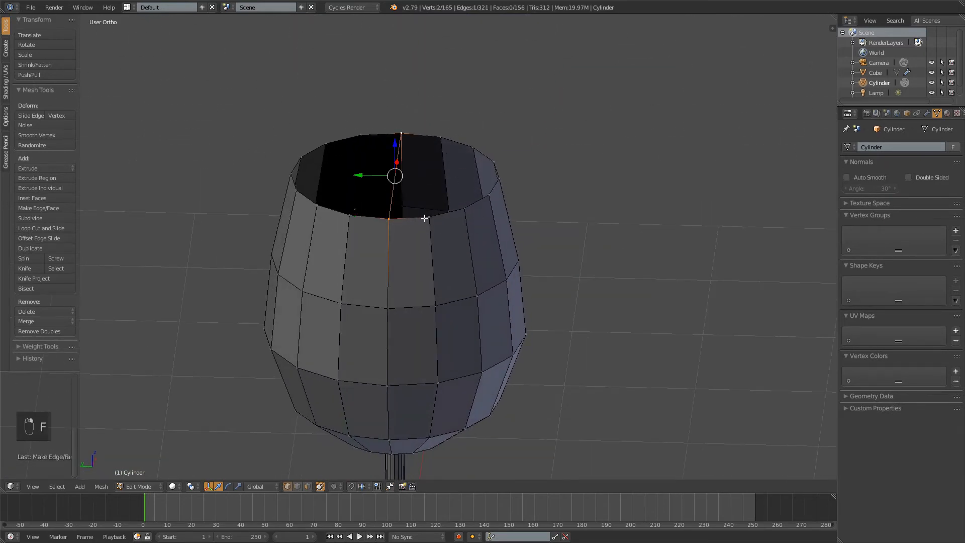
# Fill the quad strip on the -Y side of the bowl opening's central edge and deselect everything
pyautogui.keyDown('shift'); pyautogui.rightClick(426, 217); pyautogui.keyUp('shift')
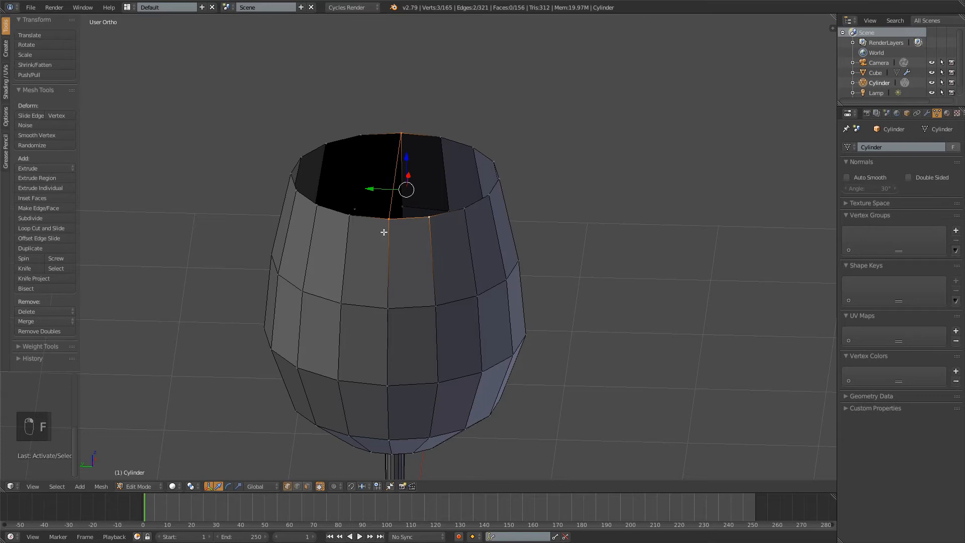
pyautogui.keyDown('shift'); pyautogui.rightClick(444, 140); pyautogui.keyUp('shift')
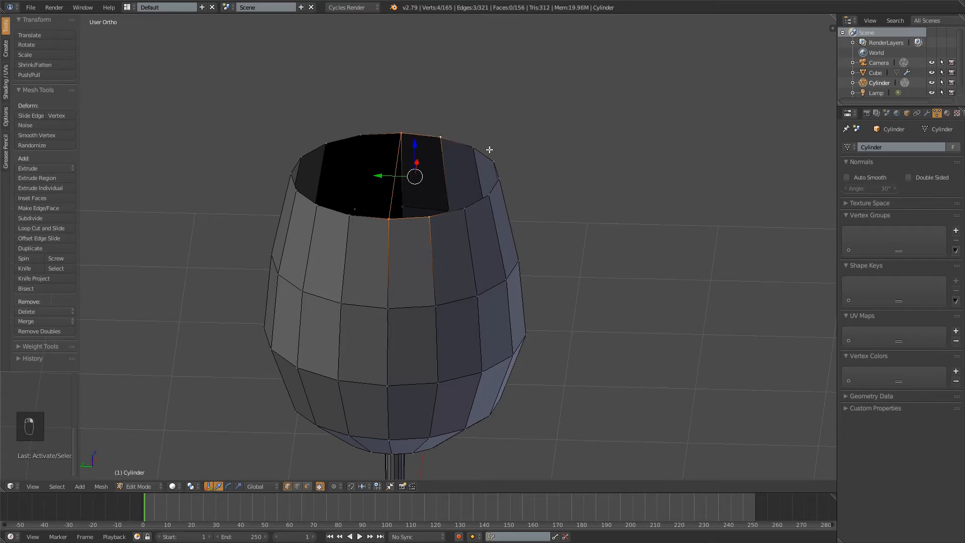
pyautogui.press('f')
pyautogui.press('a')
# Fill the second quad strip toward -Y across the bowl opening
pyautogui.rightClick(429, 216)
pyautogui.keyDown('shift'); pyautogui.rightClick(464, 210); pyautogui.keyUp('shift')
pyautogui.keyDown('shift'); pyautogui.rightClick(474, 147); pyautogui.keyUp('shift')
pyautogui.keyDown('shift'); pyautogui.rightClick(441, 137); pyautogui.keyUp('shift')
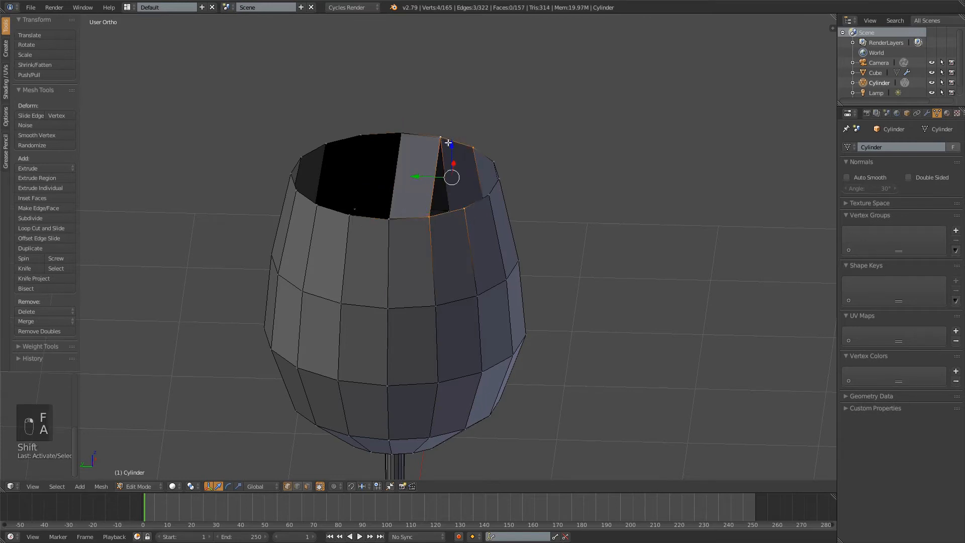
pyautogui.press('f')
# Fill the quad strip on the +Y side of the bowl opening's central edge, undoing the incomplete fill first
pyautogui.rightClick(388, 219)
pyautogui.rightClick(351, 222)
pyautogui.keyDown('shift'); pyautogui.rightClick(360, 135); pyautogui.keyUp('shift')
pyautogui.keyDown('shift'); pyautogui.rightClick(401, 133); pyautogui.keyUp('shift')
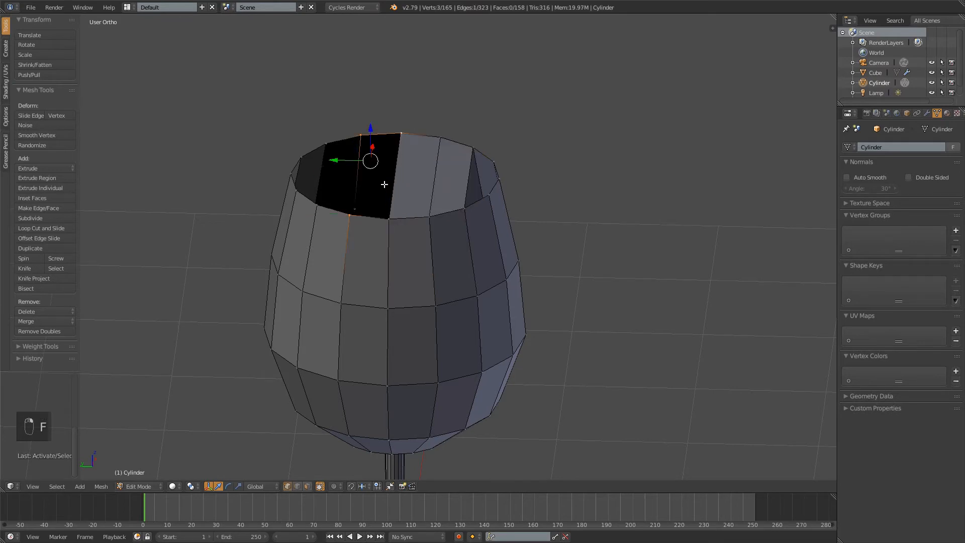
pyautogui.press('f')
pyautogui.press('f')
pyautogui.hotkey('ctrl', 'z')
pyautogui.keyDown('shift'); pyautogui.rightClick(389, 221); pyautogui.keyUp('shift')
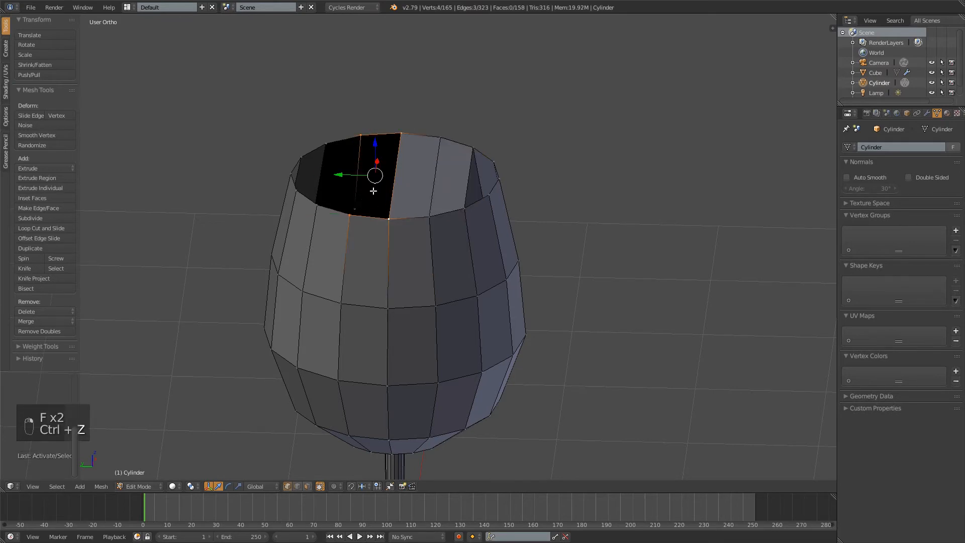
pyautogui.press('f')
# Fill the second quad strip toward +Y across the bowl opening and deselect everything
pyautogui.rightClick(349, 220)
pyautogui.keyDown('shift'); pyautogui.rightClick(316, 205); pyautogui.keyUp('shift')
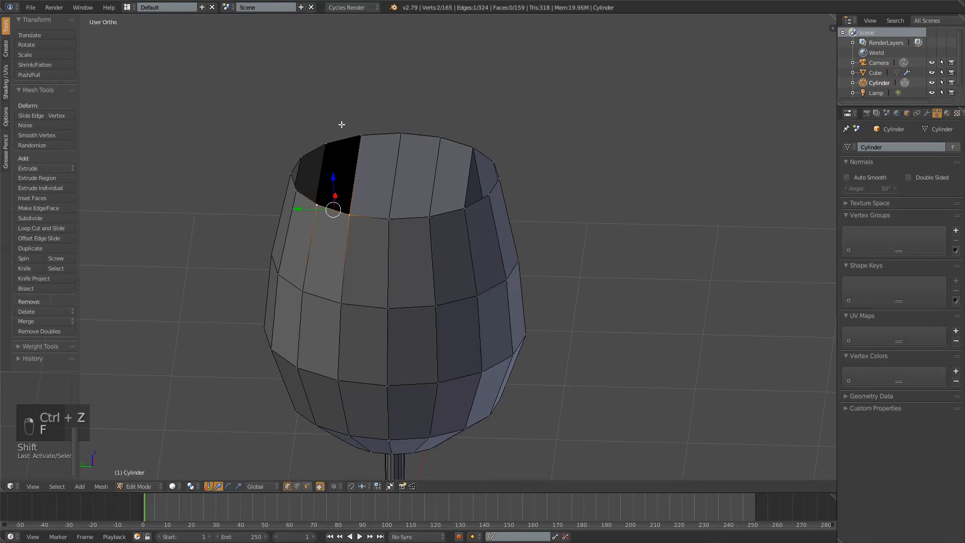
pyautogui.keyDown('shift'); pyautogui.rightClick(326, 142); pyautogui.keyUp('shift')
pyautogui.keyDown('shift'); pyautogui.rightClick(361, 134); pyautogui.keyUp('shift')
pyautogui.press('f')
pyautogui.press('a')
# Add a centred loop cut across the four quad strips on the bowl's opening and deselect everything
pyautogui.moveTo(375, 164); pyautogui.dragTo(330, 179, button='middle')
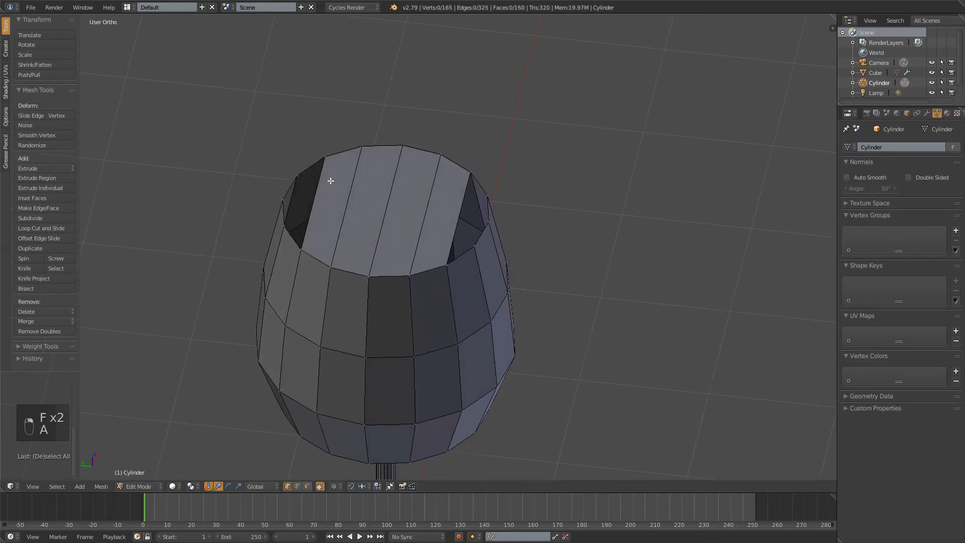
pyautogui.hotkey('ctrl', 'r')
pyautogui.click(322, 184)
pyautogui.rightClick(322, 184)
pyautogui.press('a')
# Connect the loop cut's -Y end vertex to the facing vertex on the bowl's rim with an edge
pyautogui.rightClick(457, 220)
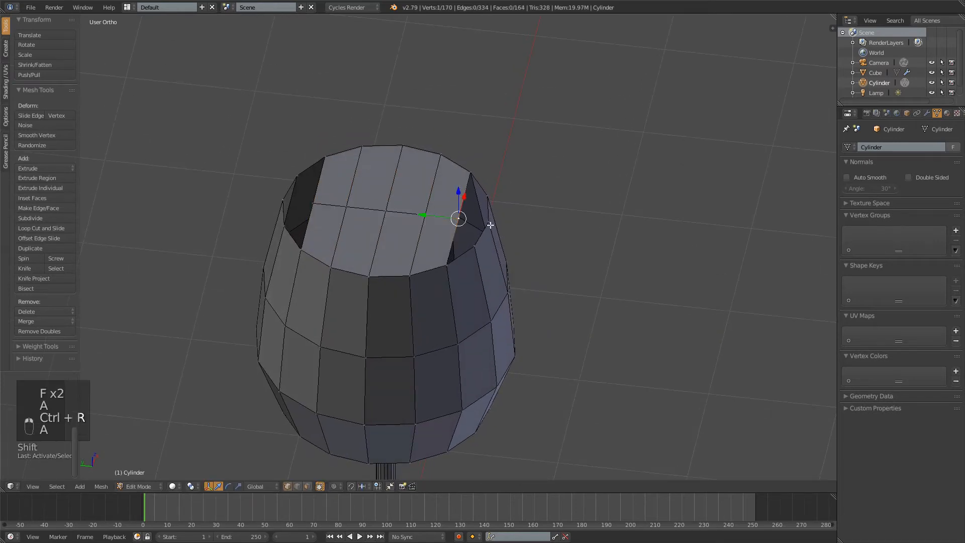
pyautogui.keyDown('shift'); pyautogui.rightClick(486, 221); pyautogui.keyUp('shift')
pyautogui.press('f')
pyautogui.moveTo(490, 224); pyautogui.dragTo(473, 216, button='middle')
pyautogui.scroll(3, 473, 216)
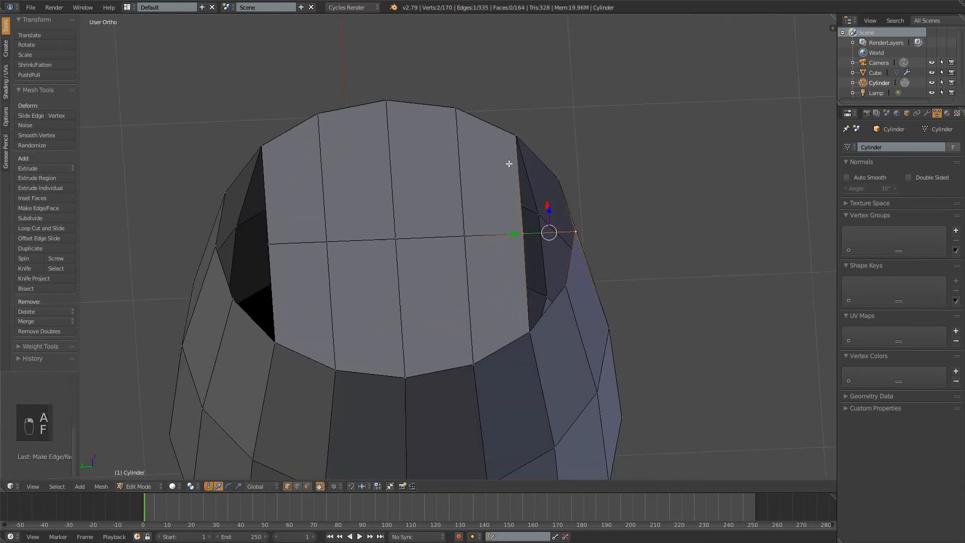
# Fill the +X half of the -Y gap in the bowl's cap with a quad
pyautogui.rightClick(516, 136)
pyautogui.keyDown('shift'); pyautogui.rightClick(558, 179); pyautogui.keyUp('shift')
pyautogui.keyDown('shift'); pyautogui.rightClick(576, 232); pyautogui.keyUp('shift')
pyautogui.keyDown('shift'); pyautogui.rightClick(523, 233); pyautogui.keyUp('shift')
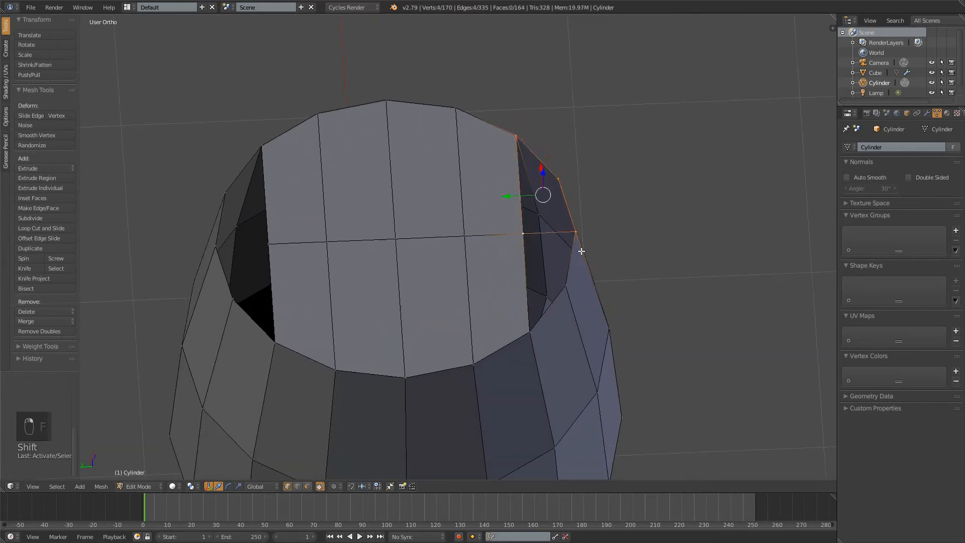
pyautogui.press('f')
# Fill the -X half of the -Y gap in the bowl's cap with a quad
pyautogui.rightClick(565, 285)
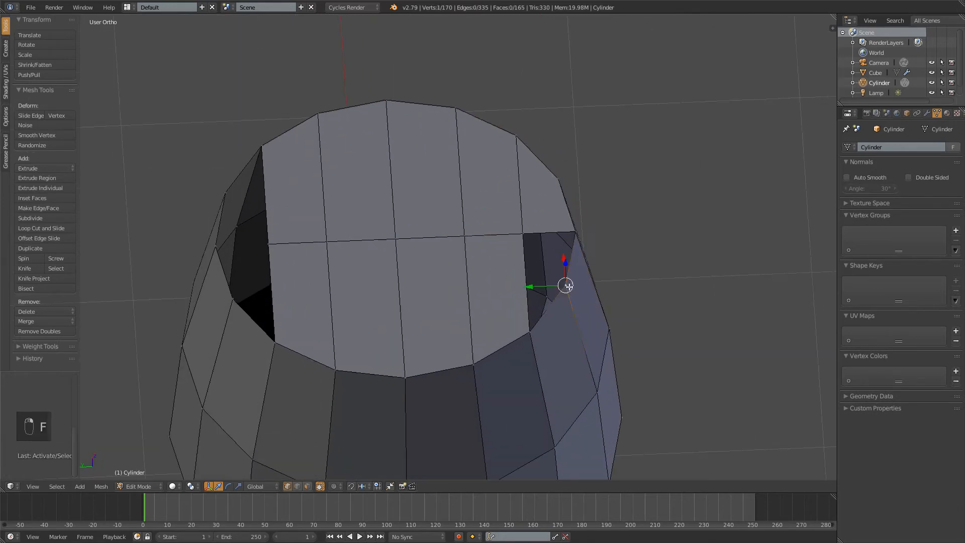
pyautogui.keyDown('shift'); pyautogui.rightClick(529, 331); pyautogui.keyUp('shift')
pyautogui.keyDown('shift'); pyautogui.rightClick(523, 234); pyautogui.keyUp('shift')
pyautogui.keyDown('shift'); pyautogui.rightClick(576, 233); pyautogui.keyUp('shift')
pyautogui.press('f')
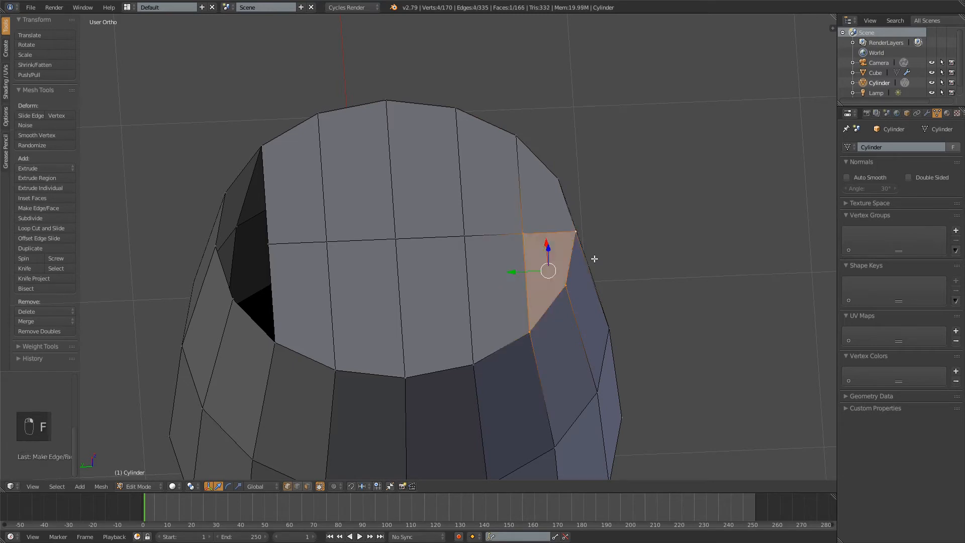
# Fill the +X half of the +Y gap with a quad between the loop cut's end vertex and the rim
pyautogui.rightClick(273, 245)
pyautogui.moveTo(334, 197)
pyautogui.mouseDown(button='middle')
pyautogui.moveTo(357, 209)
pyautogui.moveTo(345, 204)
pyautogui.mouseUp(button='middle')
pyautogui.keyDown('shift'); pyautogui.rightClick(236, 206); pyautogui.keyUp('shift')
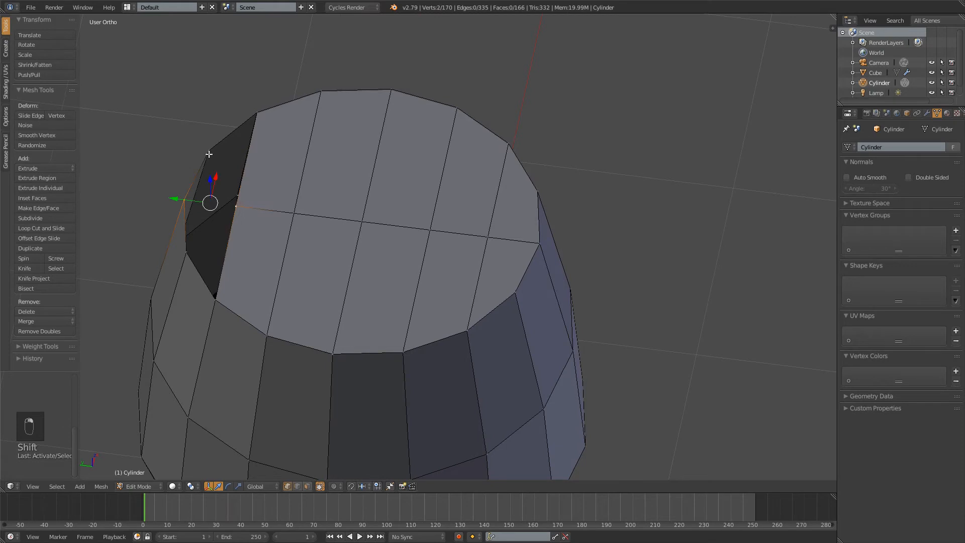
pyautogui.keyDown('shift'); pyautogui.rightClick(209, 151); pyautogui.keyUp('shift')
pyautogui.keyDown('shift'); pyautogui.rightClick(257, 113); pyautogui.keyUp('shift')
pyautogui.press('f')
# Fill the -X half of the +Y gap to close the bowl's cap, and deselect everything
pyautogui.rightClick(237, 207)
pyautogui.keyDown('shift'); pyautogui.rightClick(184, 200); pyautogui.keyUp('shift')
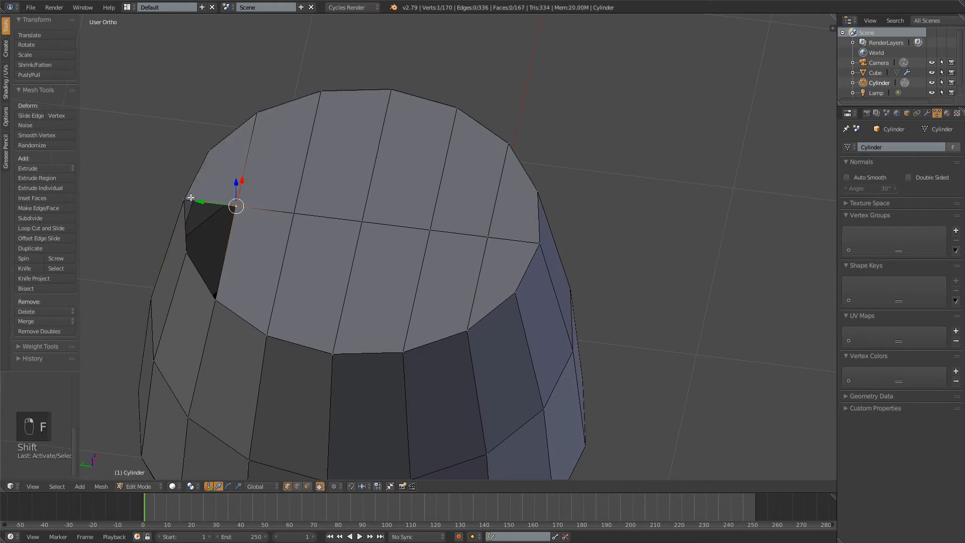
pyautogui.keyDown('shift'); pyautogui.rightClick(187, 253); pyautogui.keyUp('shift')
pyautogui.keyDown('shift'); pyautogui.rightClick(215, 310); pyautogui.keyUp('shift')
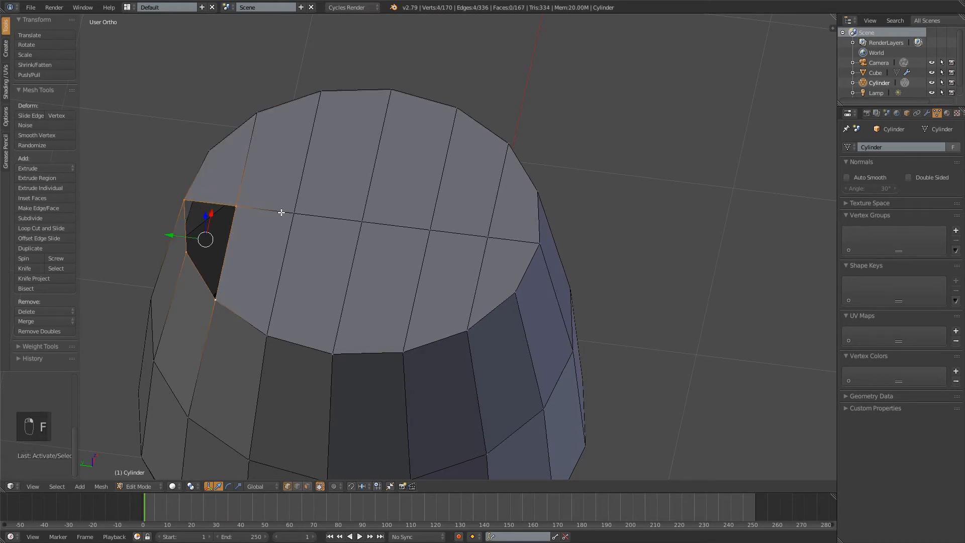
pyautogui.press('f')
pyautogui.press('a')
pyautogui.scroll(-4, 291, 299)
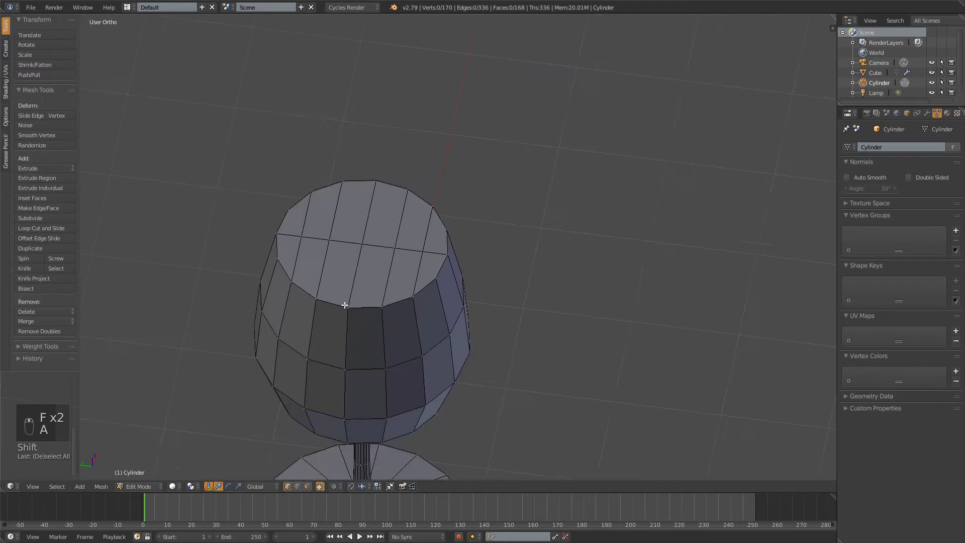
# Switch the mesh selection mode from vertex to face, with the bowl's closed cap in close view
pyautogui.moveTo(345, 304); pyautogui.dragTo(390, 274, button='middle')
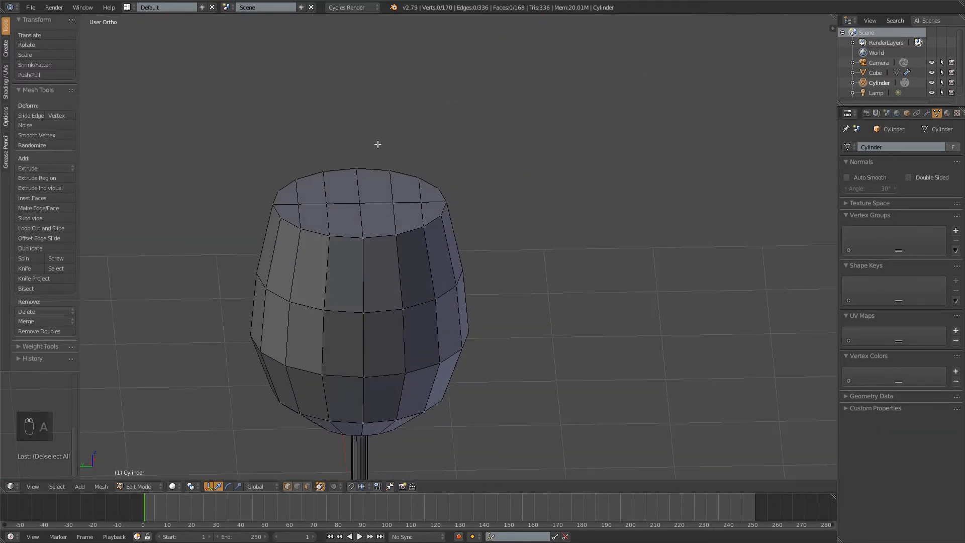
pyautogui.scroll(-2, 424, 221)
pyautogui.moveTo(405, 201); pyautogui.dragTo(439, 230, button='middle')
pyautogui.scroll(3, 469, 209)
pyautogui.scroll(3, 427, 228)
pyautogui.scroll(-2, 432, 246)
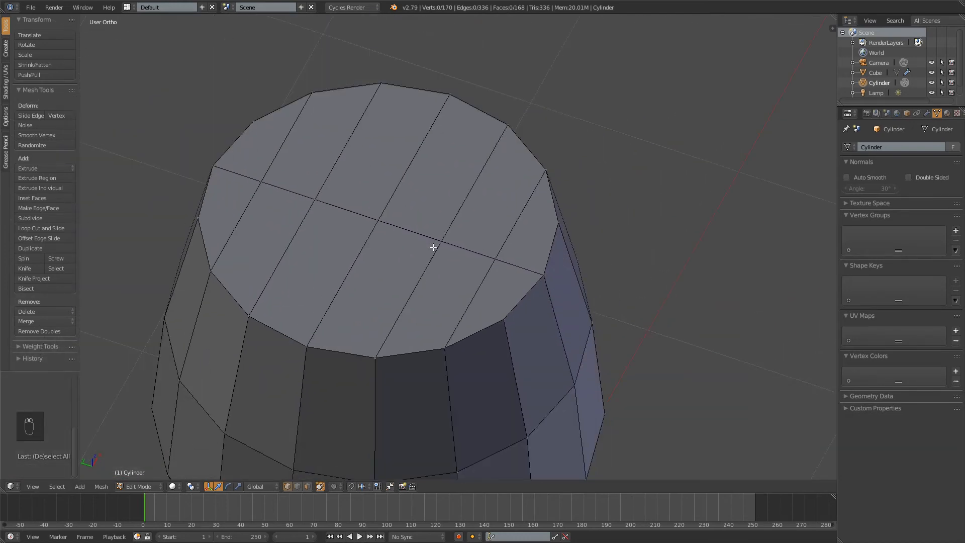
pyautogui.hotkey('ctrl', 'Tab')
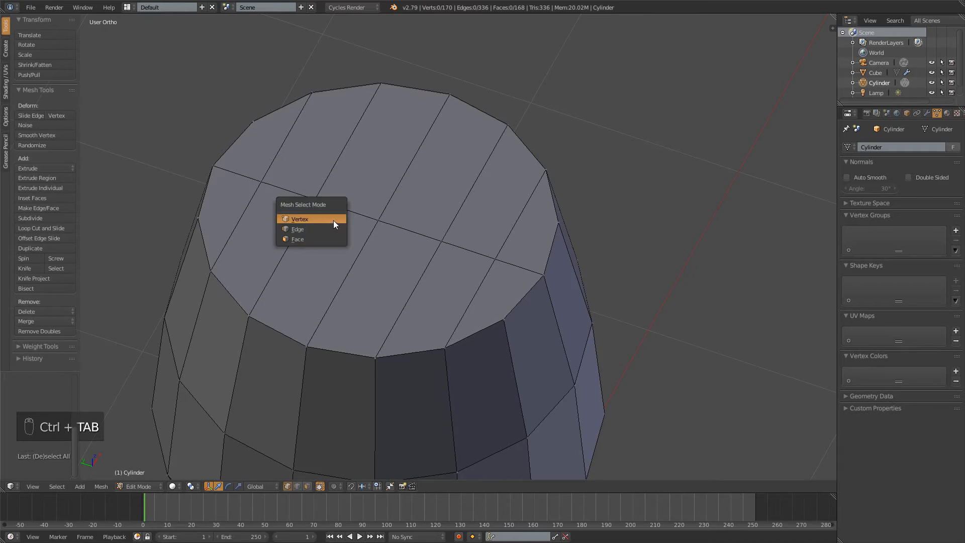
pyautogui.click(333, 230)
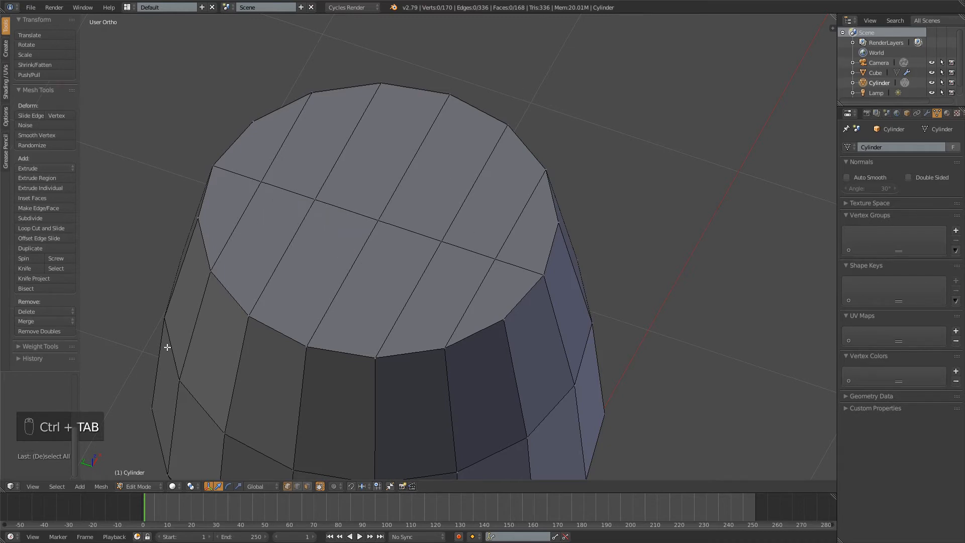
pyautogui.hotkey('ctrl', 'Tab')
pyautogui.click(198, 369)
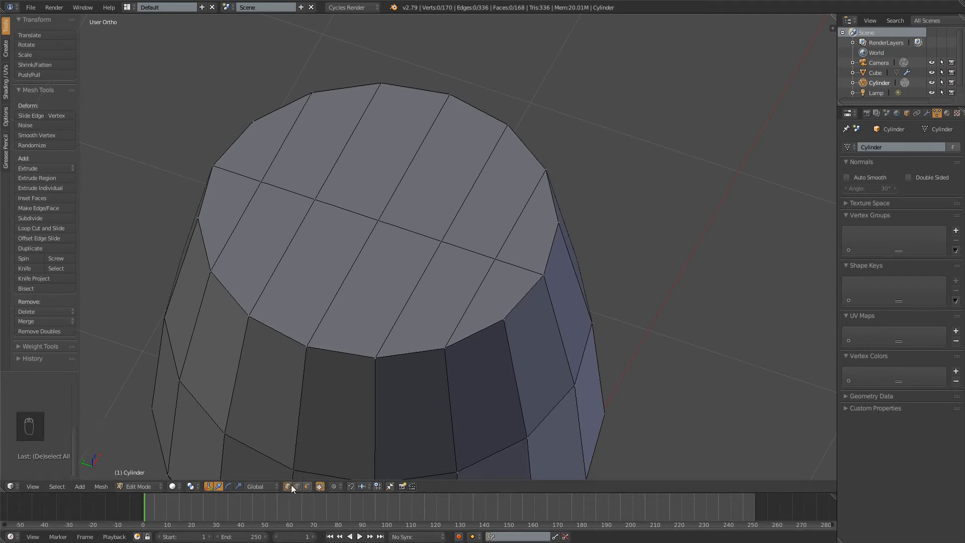
pyautogui.click(308, 486)
pyautogui.hotkey('ctrl', 'Tab')
pyautogui.click(349, 181)
pyautogui.hotkey('ctrl', 'Tab')
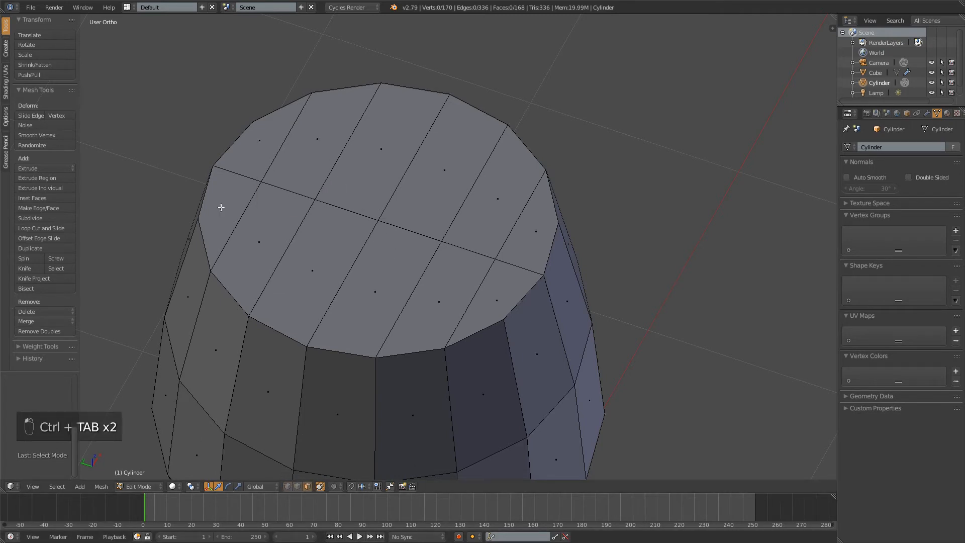
# Select all twelve faces of the cap across the bowl's opening
pyautogui.rightClick(235, 215)
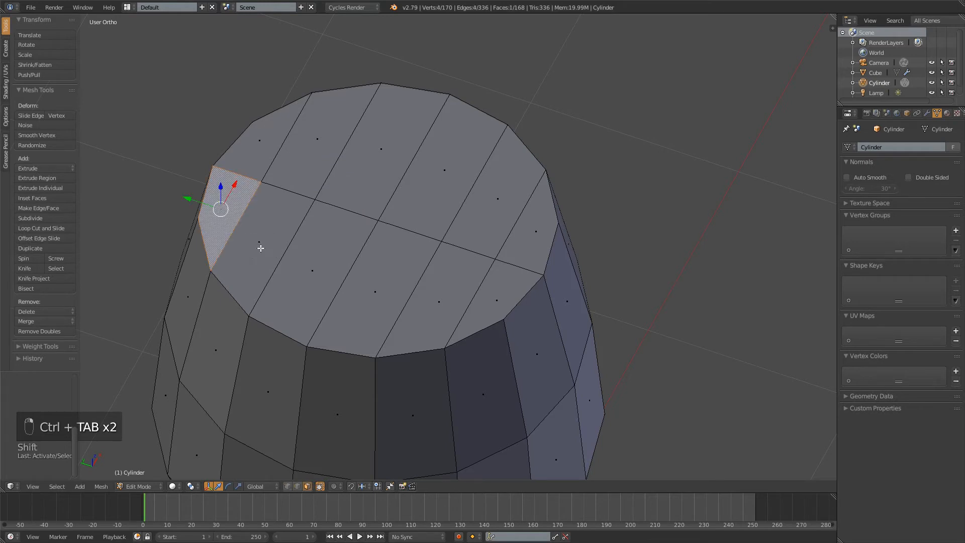
pyautogui.keyDown('shift'); pyautogui.rightClick(261, 247); pyautogui.keyUp('shift')
pyautogui.keyDown('shift'); pyautogui.rightClick(312, 271); pyautogui.keyUp('shift')
pyautogui.keyDown('shift'); pyautogui.rightClick(375, 291); pyautogui.keyUp('shift')
pyautogui.keyDown('shift'); pyautogui.rightClick(423, 301); pyautogui.keyUp('shift')
pyautogui.keyDown('shift'); pyautogui.rightClick(495, 297); pyautogui.keyUp('shift')
pyautogui.keyDown('shift'); pyautogui.rightClick(536, 231); pyautogui.keyUp('shift')
pyautogui.keyDown('shift'); pyautogui.rightClick(485, 207); pyautogui.keyUp('shift')
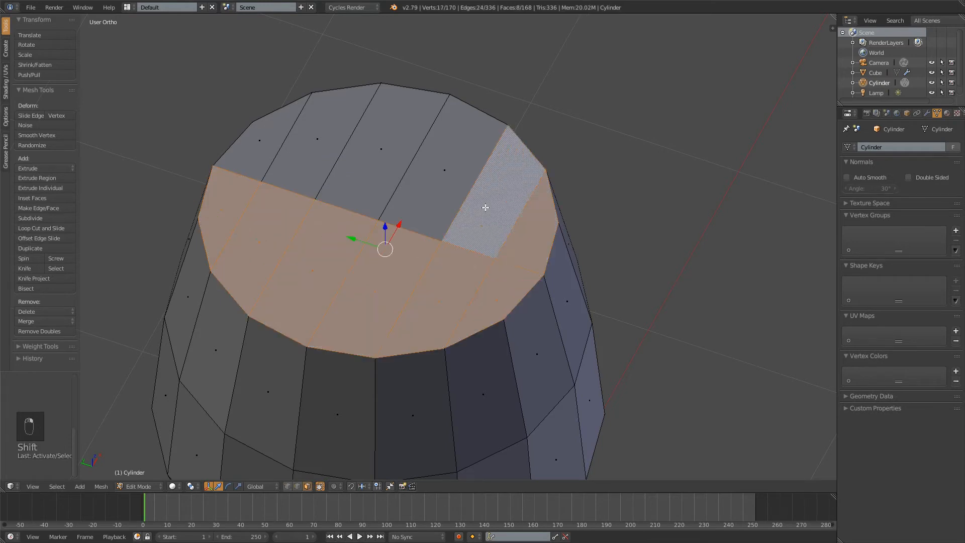
pyautogui.keyDown('shift'); pyautogui.rightClick(445, 173); pyautogui.keyUp('shift')
pyautogui.keyDown('shift'); pyautogui.rightClick(374, 153); pyautogui.keyUp('shift')
pyautogui.keyDown('shift'); pyautogui.rightClick(319, 142); pyautogui.keyUp('shift')
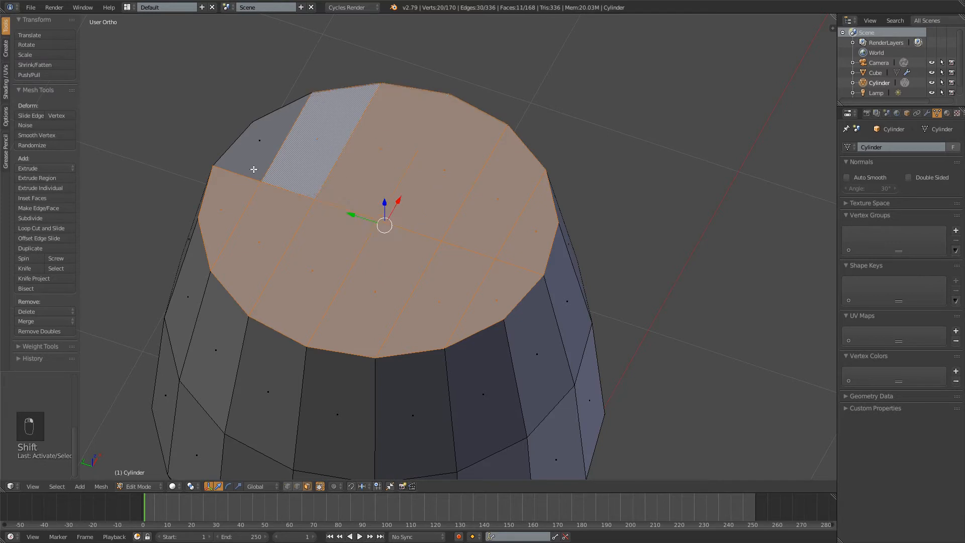
pyautogui.keyDown('shift'); pyautogui.rightClick(259, 145); pyautogui.keyUp('shift')
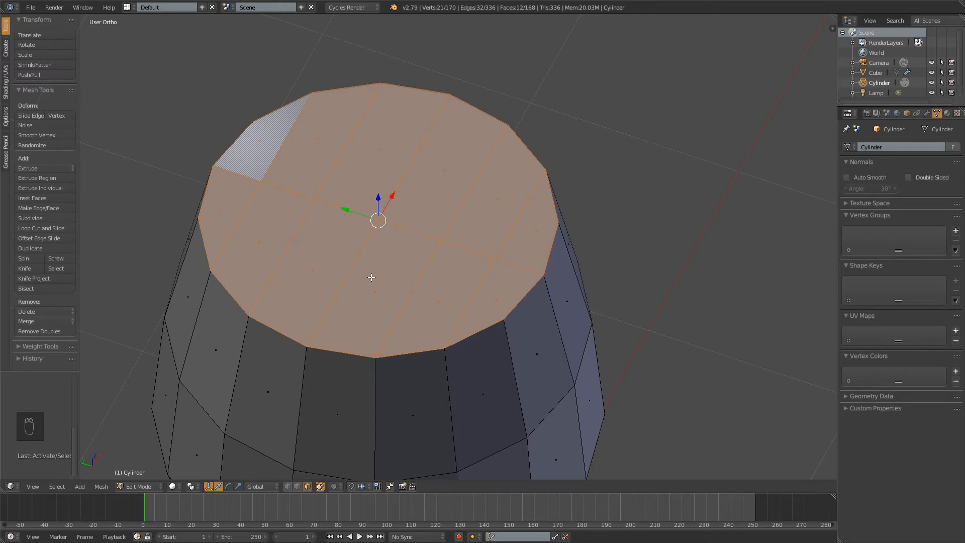
# Try adding a bowl side face to the cap selection, undo it, and repeat with another side face
pyautogui.keyDown('shift'); pyautogui.rightClick(560, 378); pyautogui.keyUp('shift')
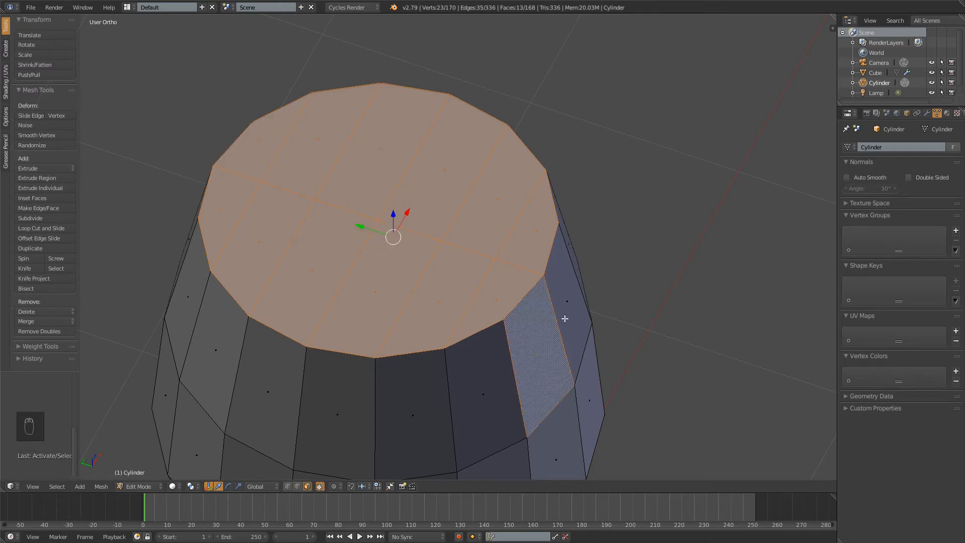
pyautogui.hotkey('ctrl', 'z')
pyautogui.press('shift')
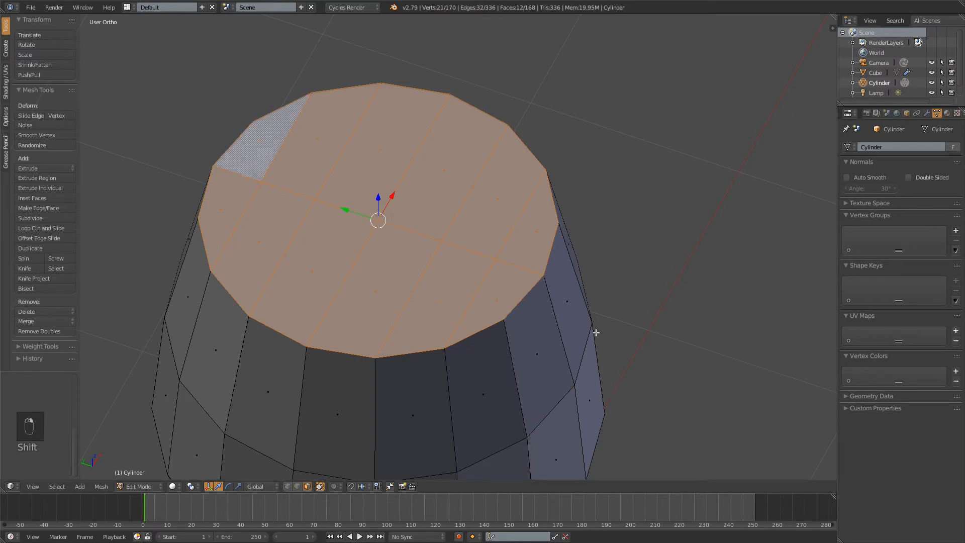
pyautogui.keyDown('shift'); pyautogui.click(597, 363); pyautogui.keyUp('shift')
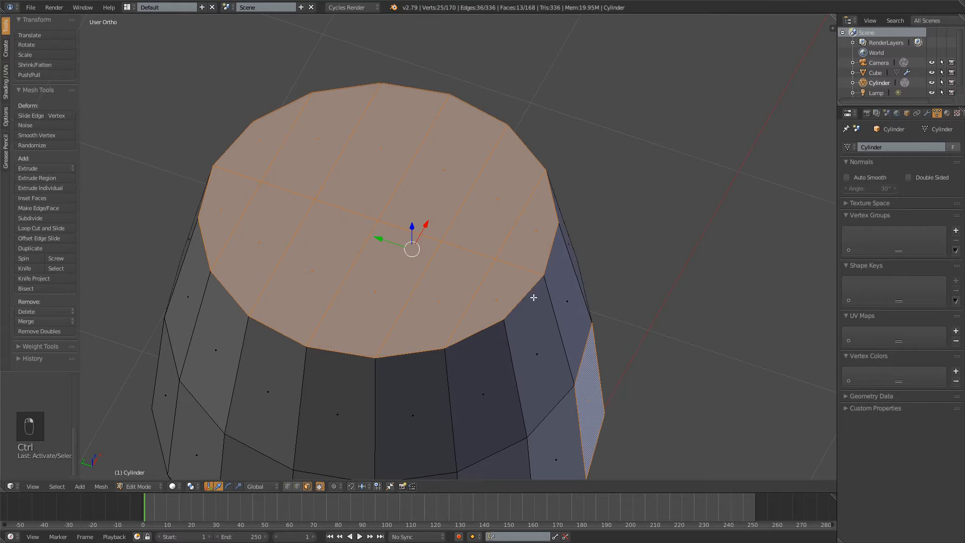
pyautogui.hotkey('ctrl', 'z')
pyautogui.keyDown('shift'); pyautogui.moveTo(395, 218); pyautogui.dragTo(397, 220, button='middle'); pyautogui.keyUp('shift')
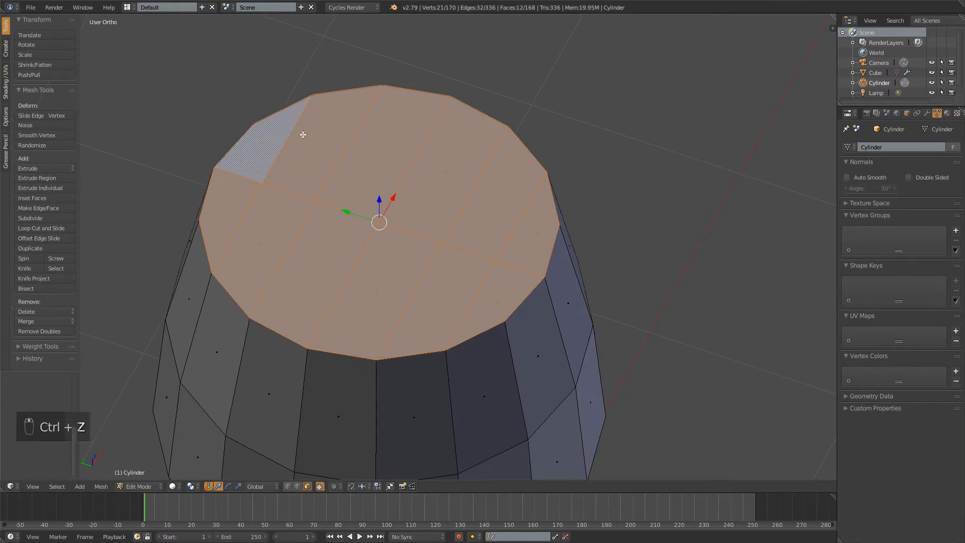
# Extrude the bowl's cap faces in place and scale them to about 0.92 to form the rim's thickness
pyautogui.moveTo(427, 157); pyautogui.dragTo(487, 110, button='middle')
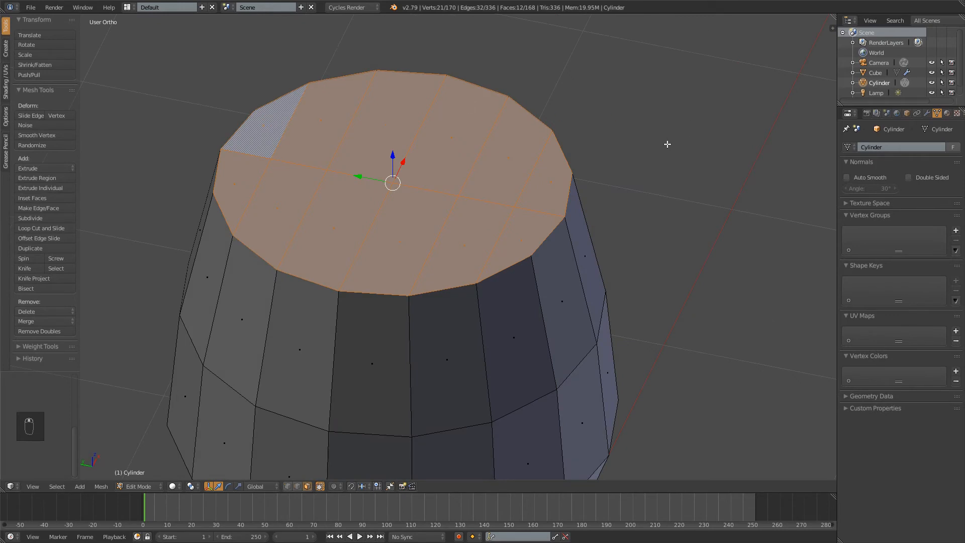
pyautogui.press('e')
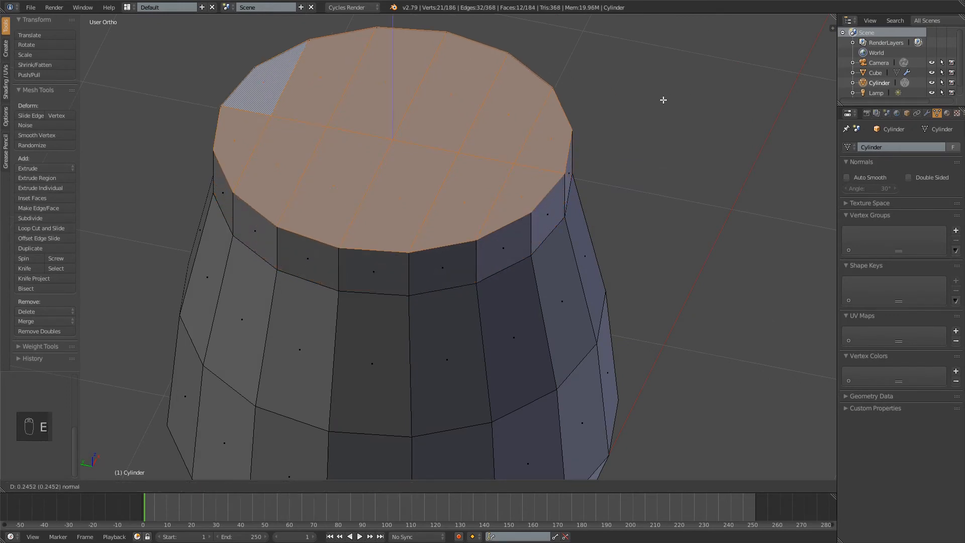
pyautogui.rightClick(409, 368)
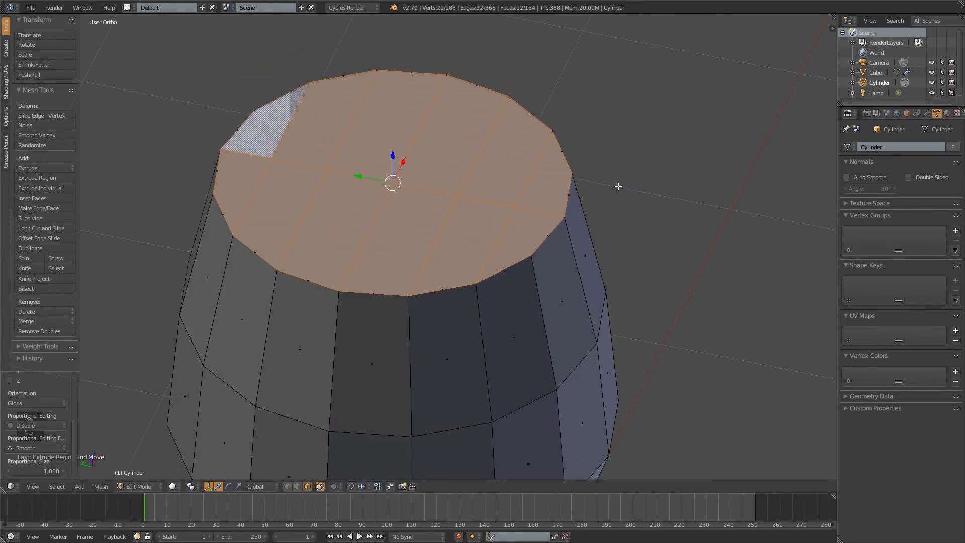
pyautogui.press('s')
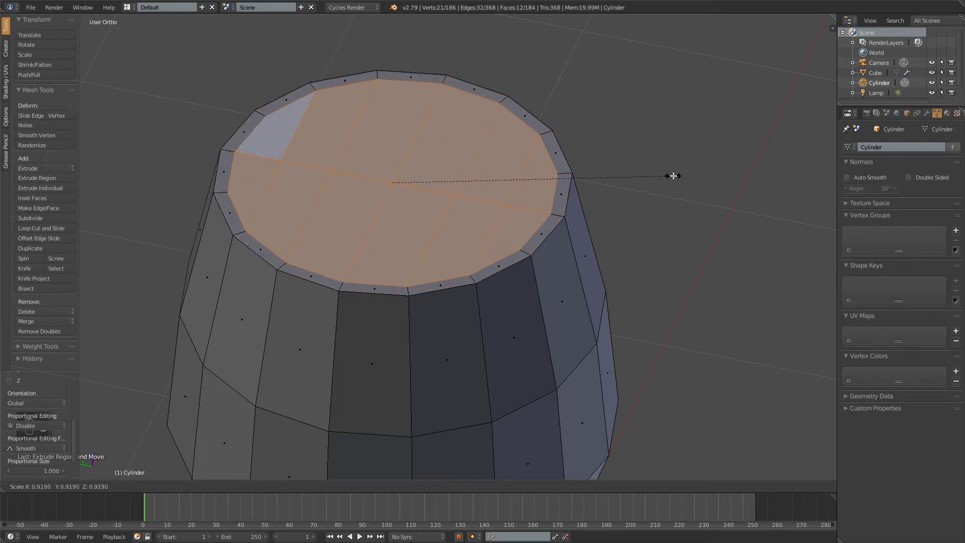
pyautogui.click(667, 176)
# In front wireframe view, extrude the inner cap down to the first outer edge ring and scale it out by about 1.18
pyautogui.moveTo(522, 155); pyautogui.dragTo(545, 186, button='middle')
pyautogui.press('KP_1')
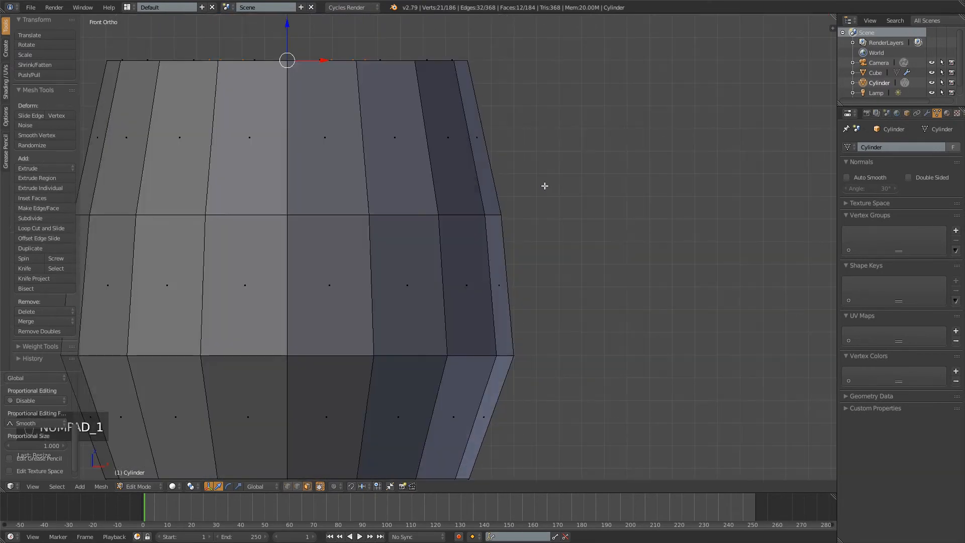
pyautogui.press('z')
pyautogui.keyDown('shift'); pyautogui.moveTo(485, 107); pyautogui.dragTo(619, 107, button='middle'); pyautogui.keyUp('shift')
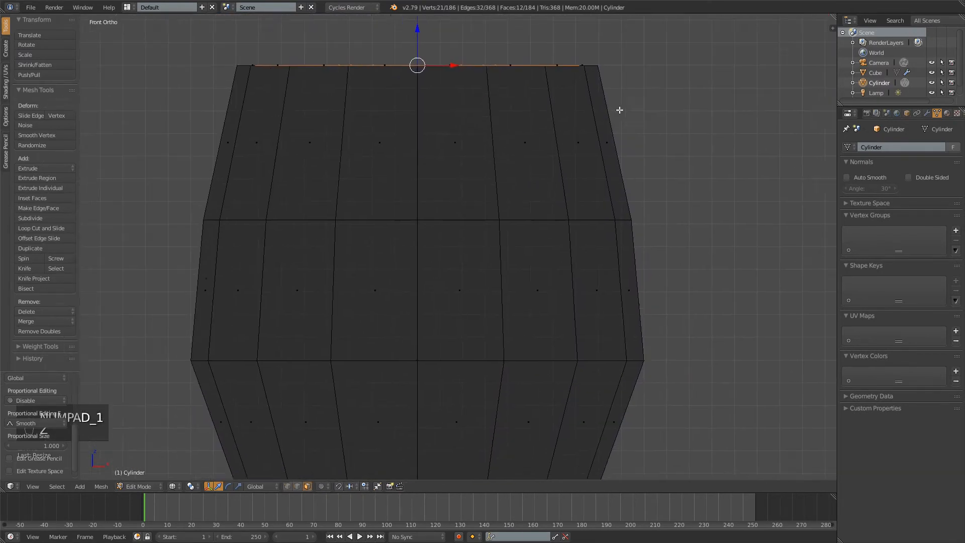
pyautogui.press('e')
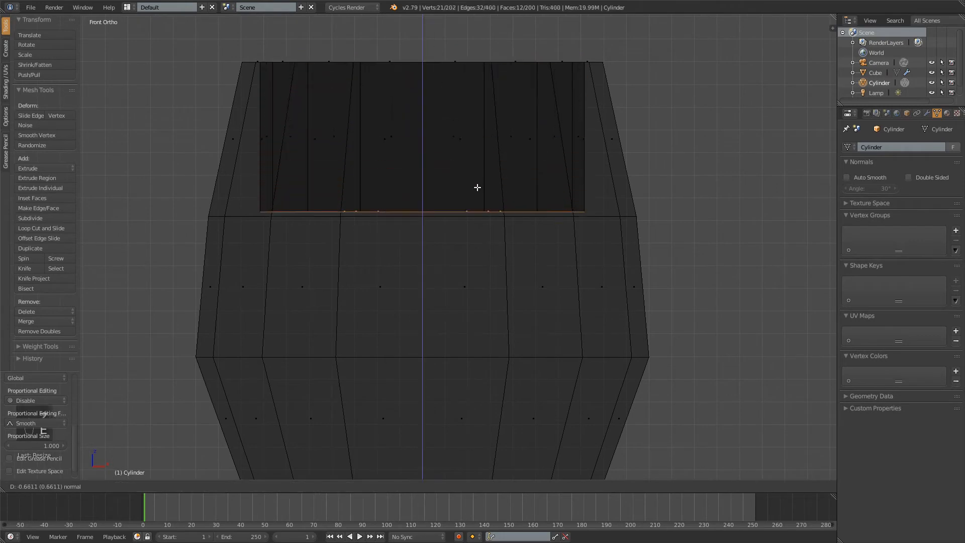
pyautogui.click(478, 192)
pyautogui.press('s')
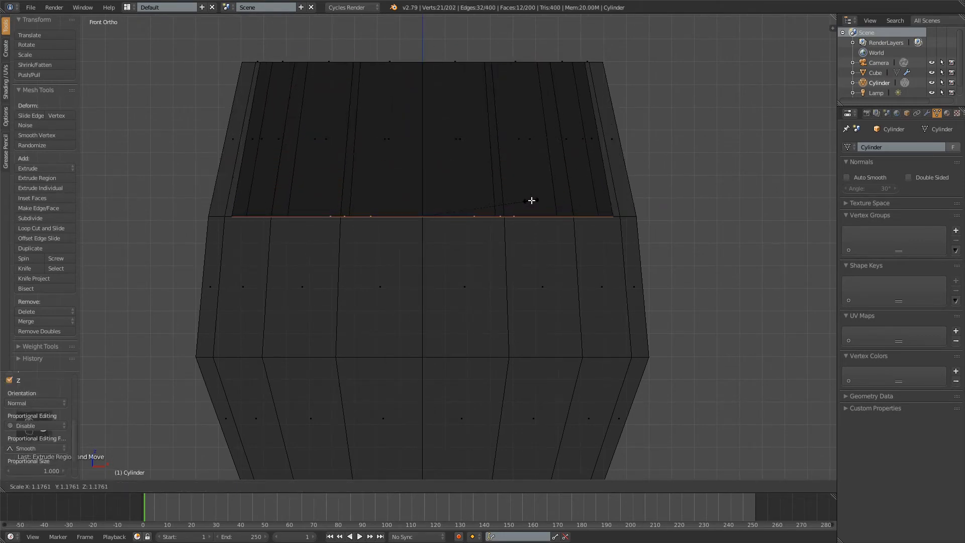
pyautogui.click(532, 200)
# Extrude the inner cap about 0.62 further down to the bowl's widest ring and scale it by about 1.07
pyautogui.press('e')
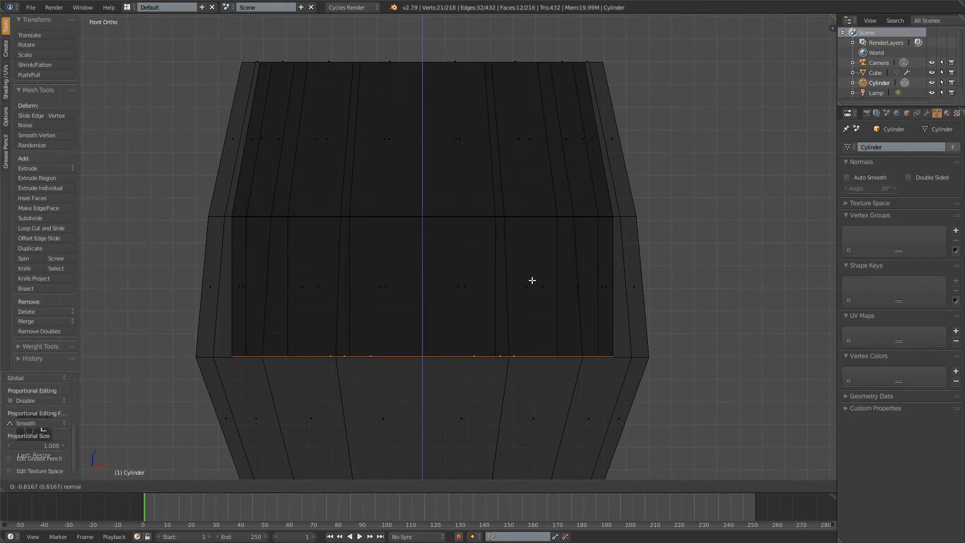
pyautogui.click(533, 280)
pyautogui.press('s')
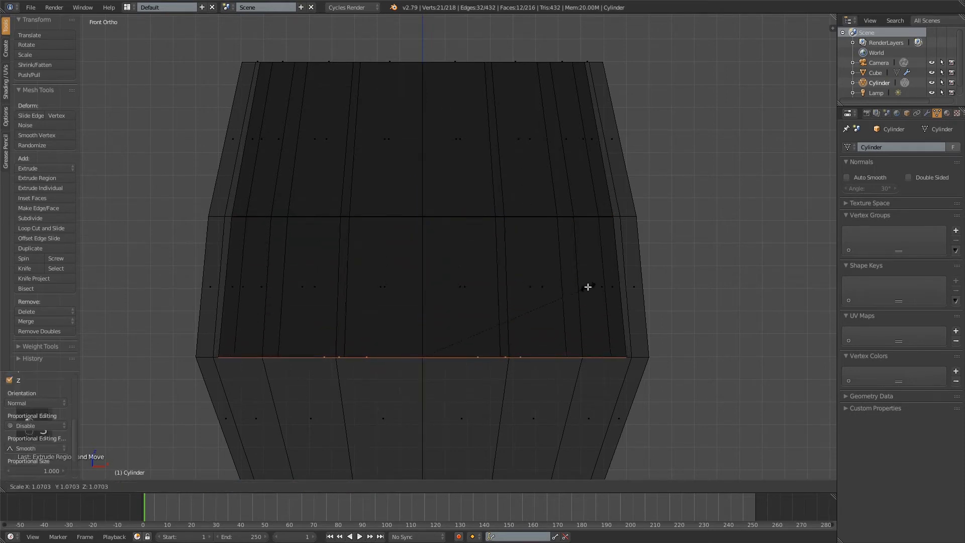
pyautogui.click(587, 287)
# Extrude the inner cap from the widest ring down to the next lower ring and scale it to about 0.78
pyautogui.keyDown('shift'); pyautogui.moveTo(586, 287); pyautogui.dragTo(592, 262, button='middle'); pyautogui.keyUp('shift')
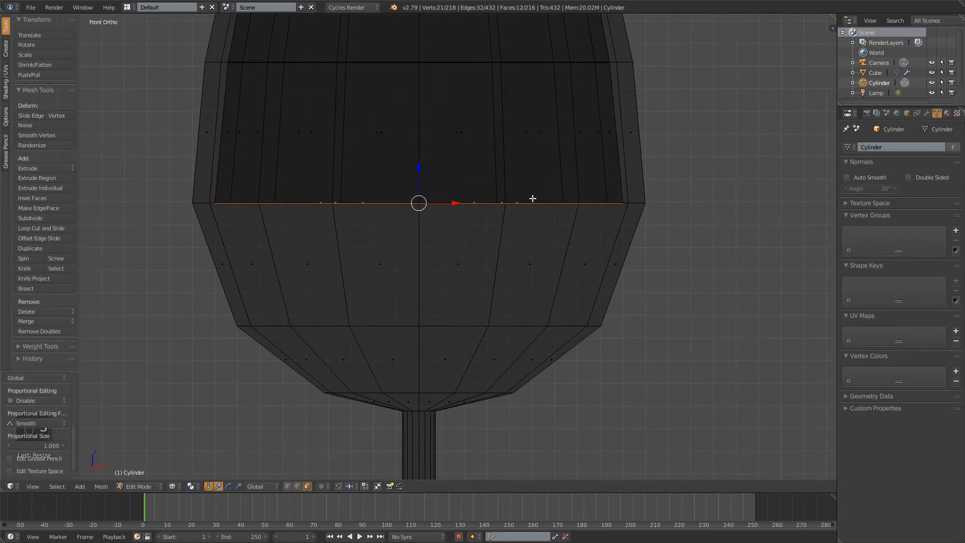
pyautogui.press('e')
pyautogui.click(517, 321)
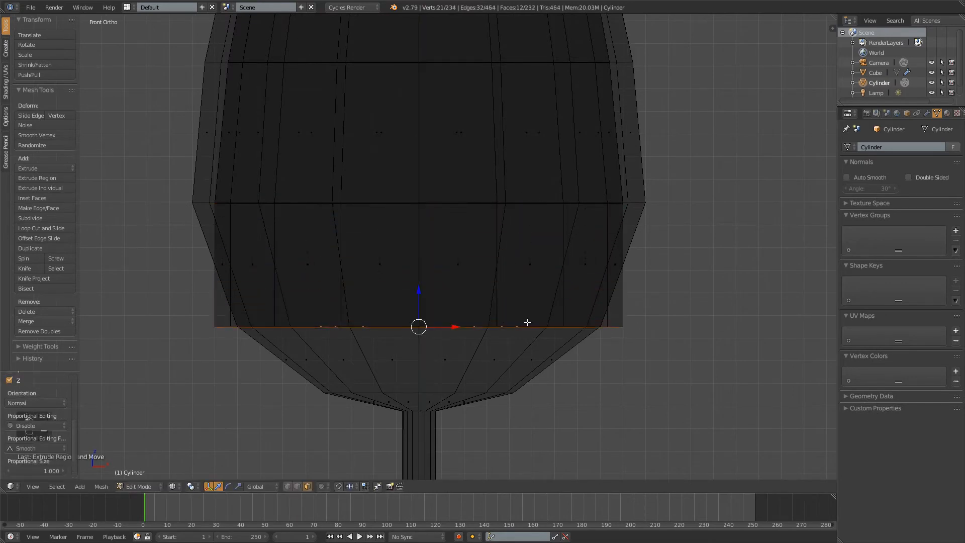
pyautogui.press('s')
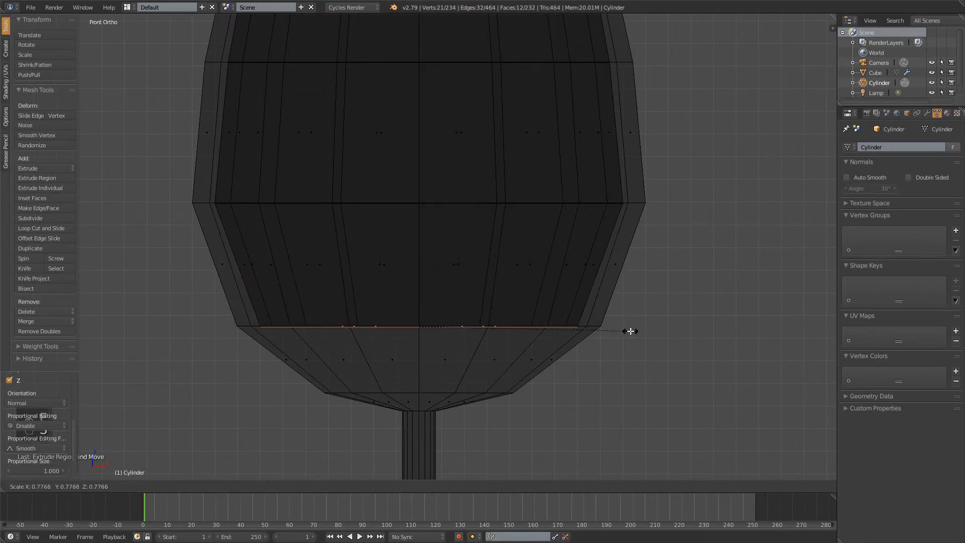
pyautogui.click(631, 331)
# Extrude the inner cap about 0.29 down to the bowl's lowest ring, shrink it inside the outer wall, and deselect everything
pyautogui.press('e')
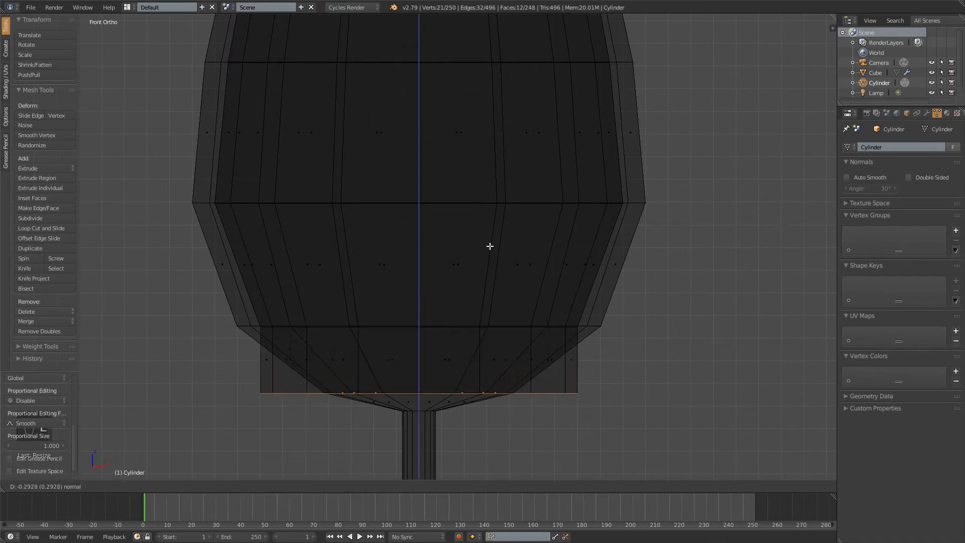
pyautogui.click(490, 245)
pyautogui.press('s')
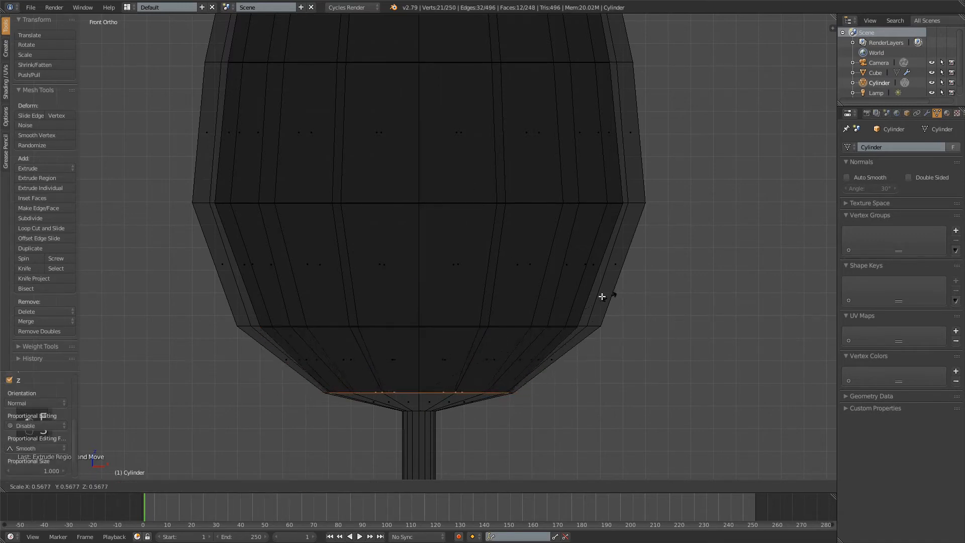
pyautogui.click(565, 304)
pyautogui.press('a')
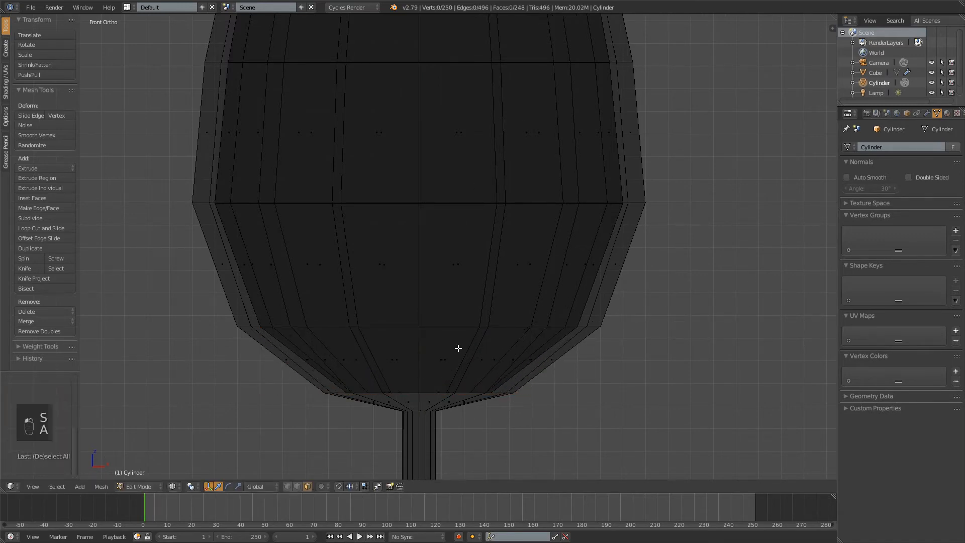
# Add a centred loop cut around the top face ring of the bowl's rim, and deselect everything
pyautogui.scroll(-4, 449, 395)
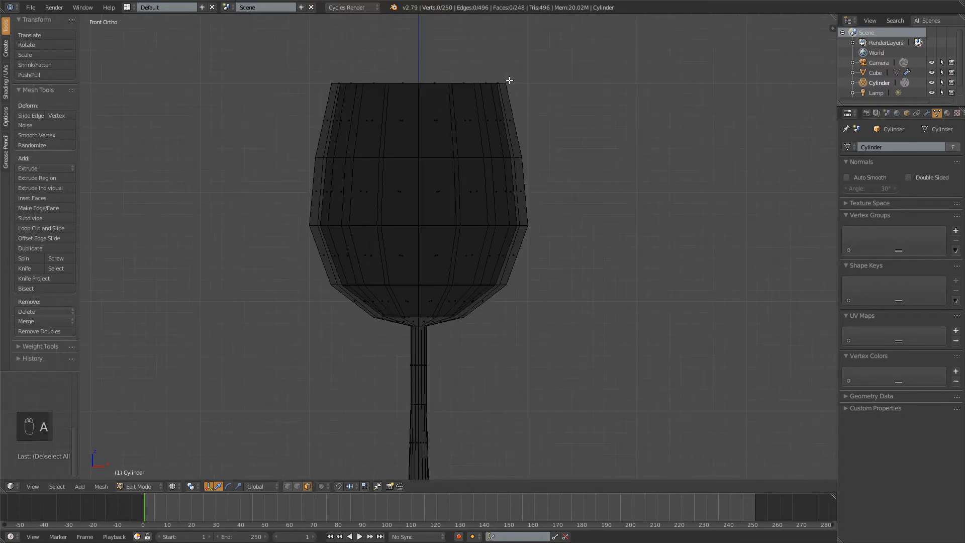
pyautogui.moveTo(408, 62); pyautogui.dragTo(513, 206, button='middle')
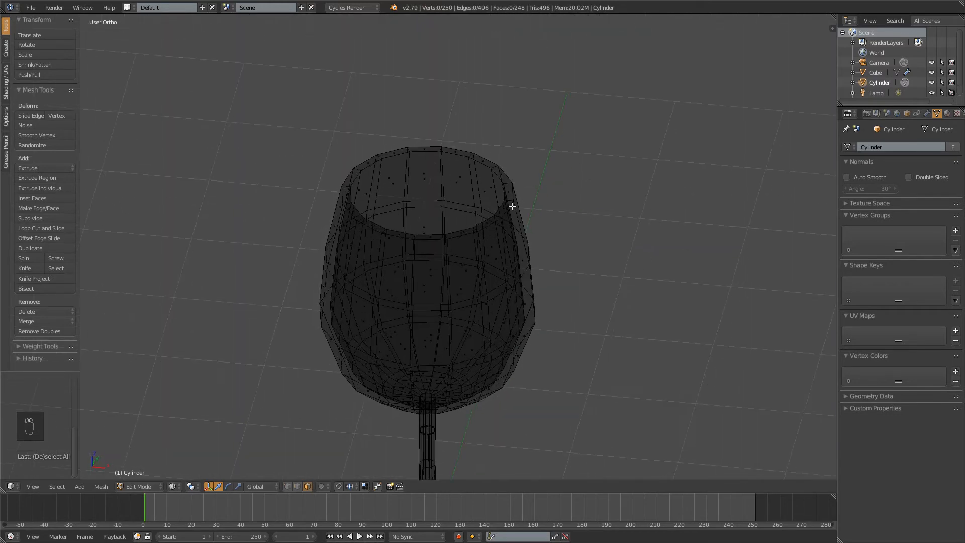
pyautogui.scroll(5, 512, 206)
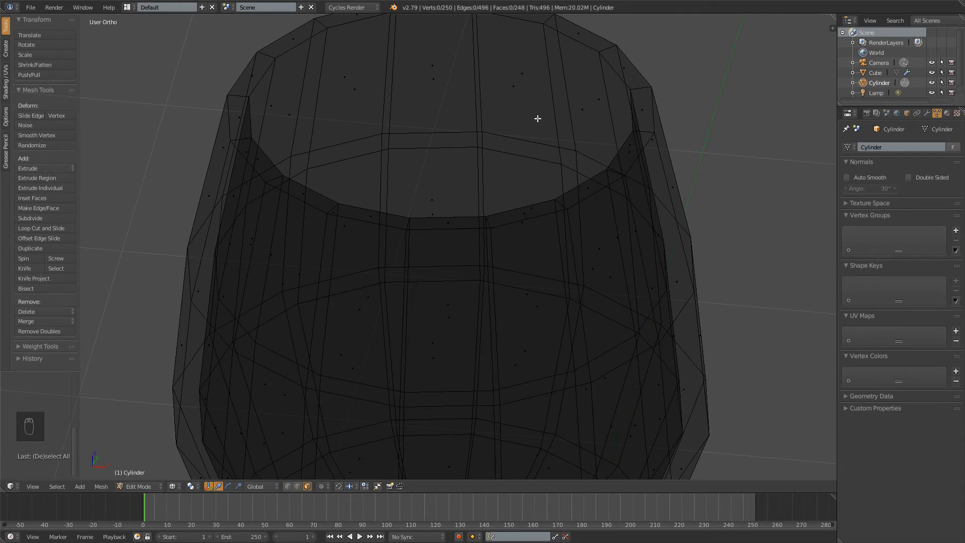
pyautogui.hotkey('ctrl', 'r')
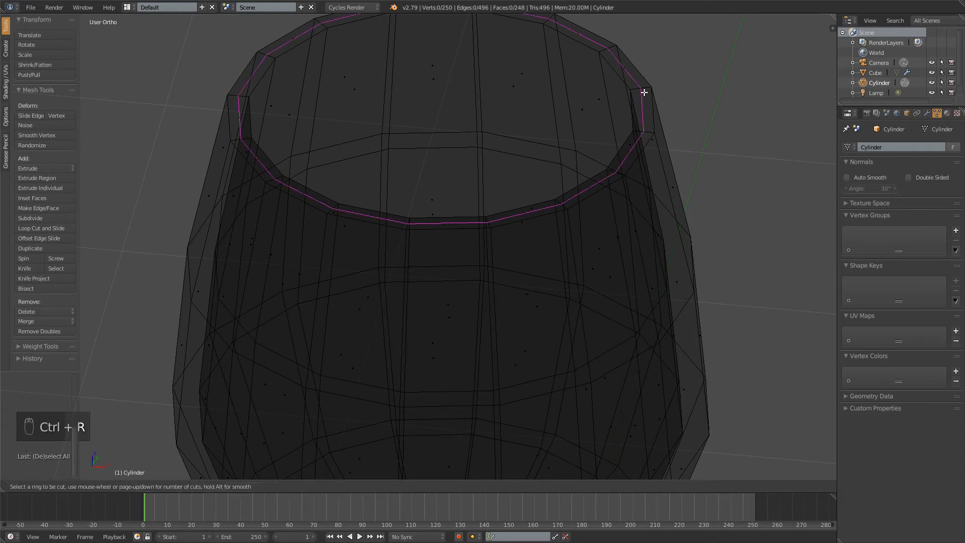
pyautogui.click(644, 88)
pyautogui.rightClick(658, 107)
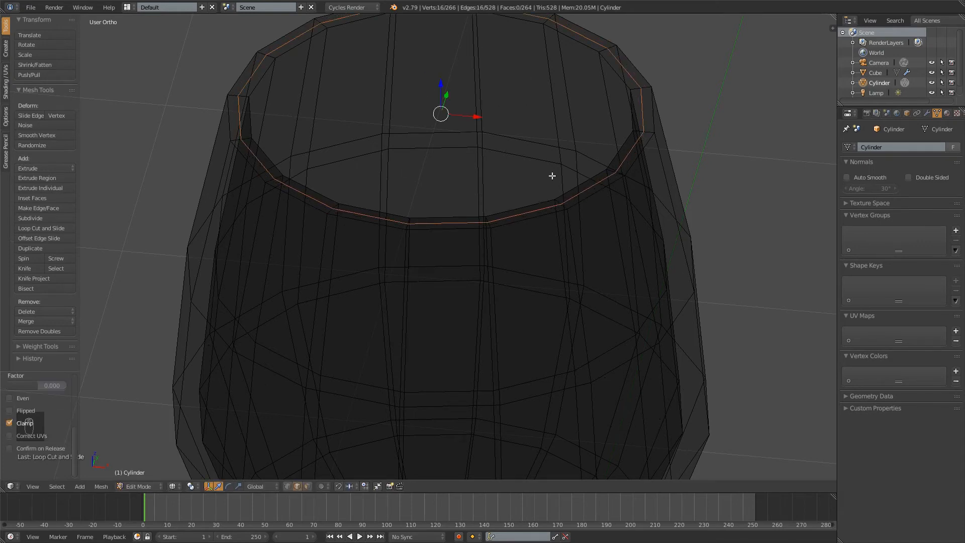
pyautogui.press('a')
# Return to Object Mode with solid display and apply smooth shading to the wine glass
pyautogui.scroll(-5, 503, 173)
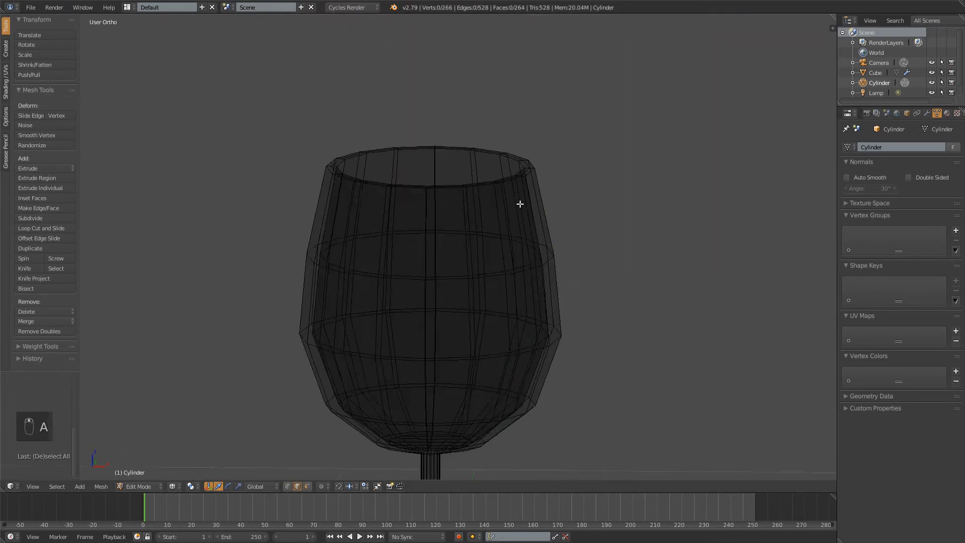
pyautogui.scroll(-4, 520, 204)
pyautogui.moveTo(517, 204); pyautogui.dragTo(525, 247, button='middle')
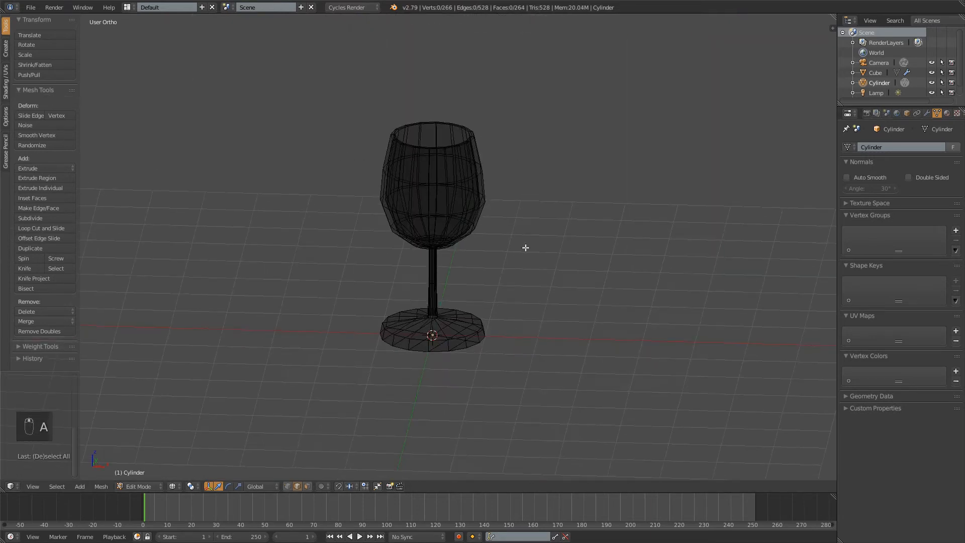
pyautogui.rightClick(430, 186)
pyautogui.rightClick(476, 149)
pyautogui.press('Tab')
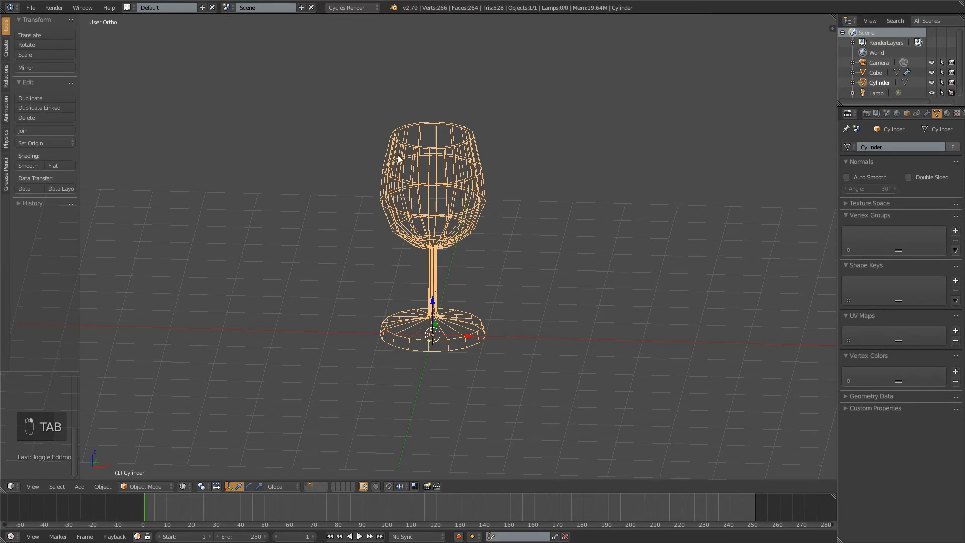
pyautogui.press('z')
pyautogui.moveTo(522, 207); pyautogui.dragTo(484, 193, button='middle')
pyautogui.scroll(1, 484, 193)
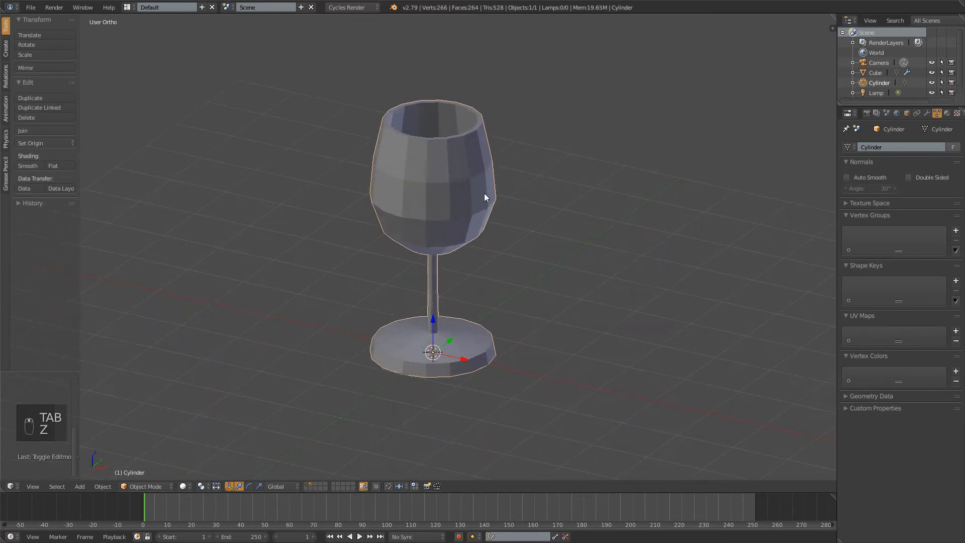
pyautogui.click(30, 166)
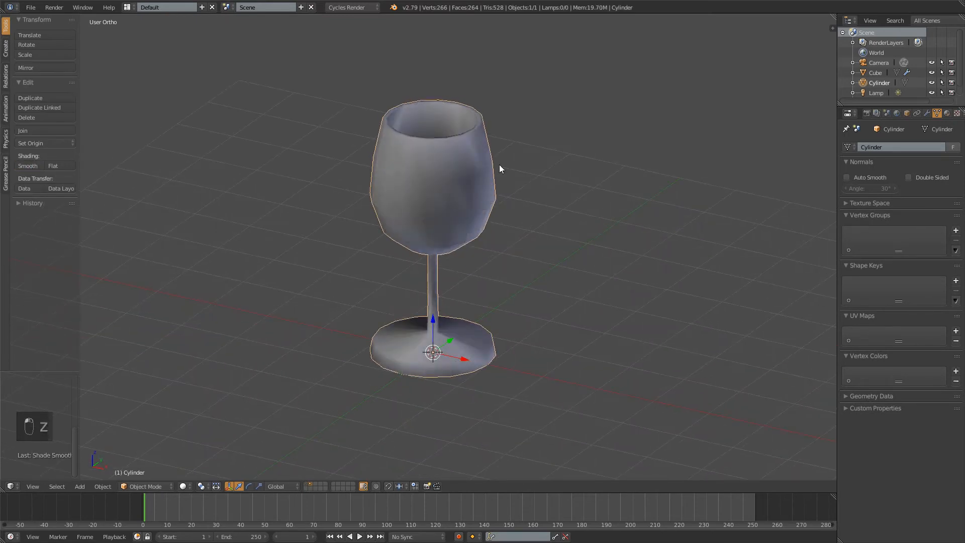
# Recalculate the normals of the whole glass mesh to be consistent, deselect everything, and return to Object Mode
pyautogui.moveTo(477, 197); pyautogui.dragTo(470, 242, button='middle')
pyautogui.moveTo(471, 242); pyautogui.dragTo(478, 290, button='middle')
pyautogui.scroll(1, 479, 290)
pyautogui.scroll(4, 478, 290)
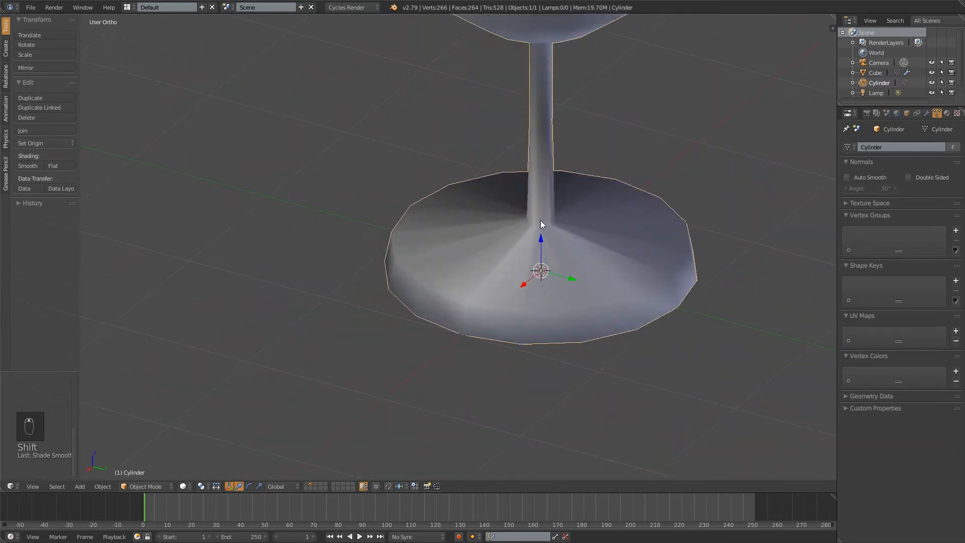
pyautogui.keyDown('shift'); pyautogui.moveTo(541, 220); pyautogui.dragTo(489, 220, button='middle'); pyautogui.keyUp('shift')
pyautogui.moveTo(489, 220); pyautogui.dragTo(377, 129, button='middle')
pyautogui.press('Tab')
pyautogui.press('a')
pyautogui.scroll(-4, 452, 200)
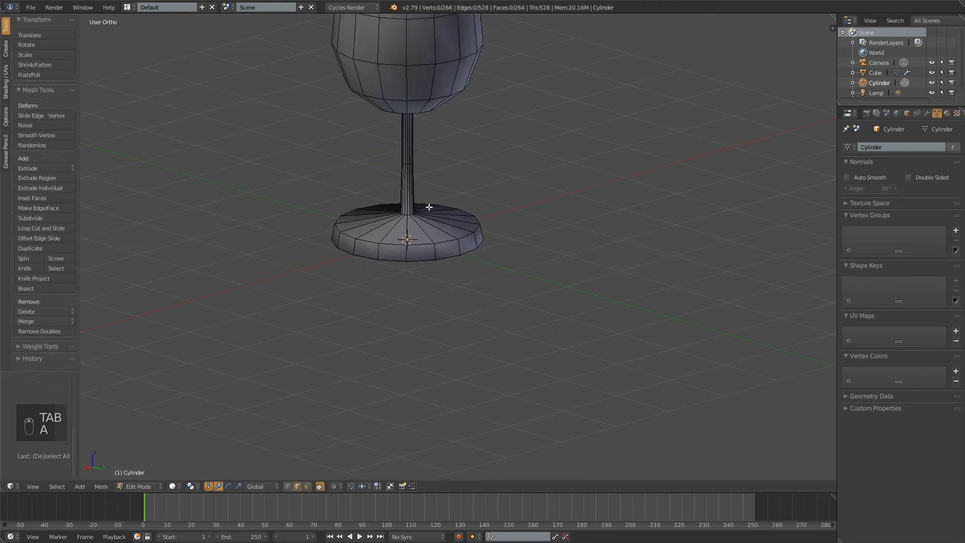
pyautogui.press('a')
pyautogui.hotkey('ctrl', 'n')
pyautogui.hotkey('ctrl', 'n')
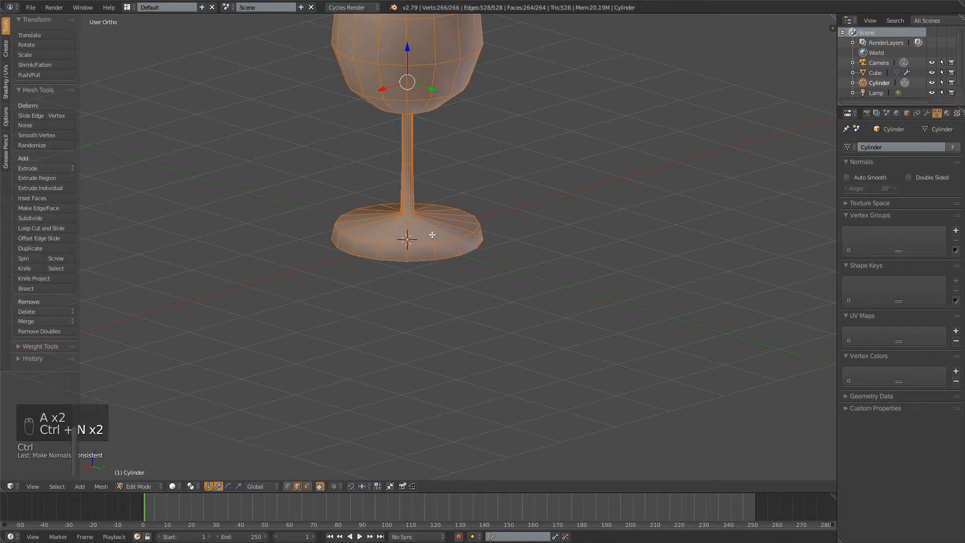
pyautogui.press('a')
pyautogui.moveTo(496, 157); pyautogui.dragTo(392, 199, button='middle')
pyautogui.press('Tab')
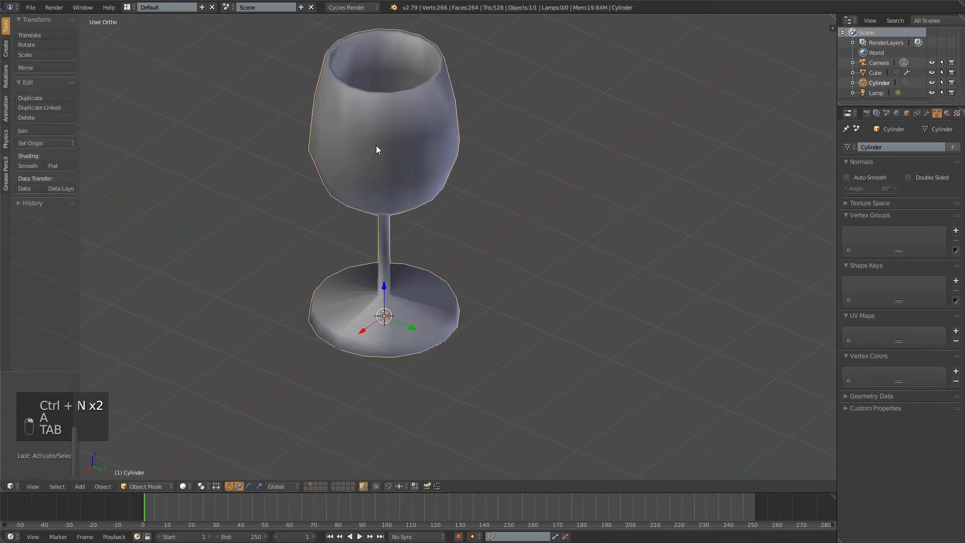
# Add a Subdivision Surface modifier to the wine glass and set its View subdivisions to 3
pyautogui.click(927, 112)
pyautogui.click(899, 147)
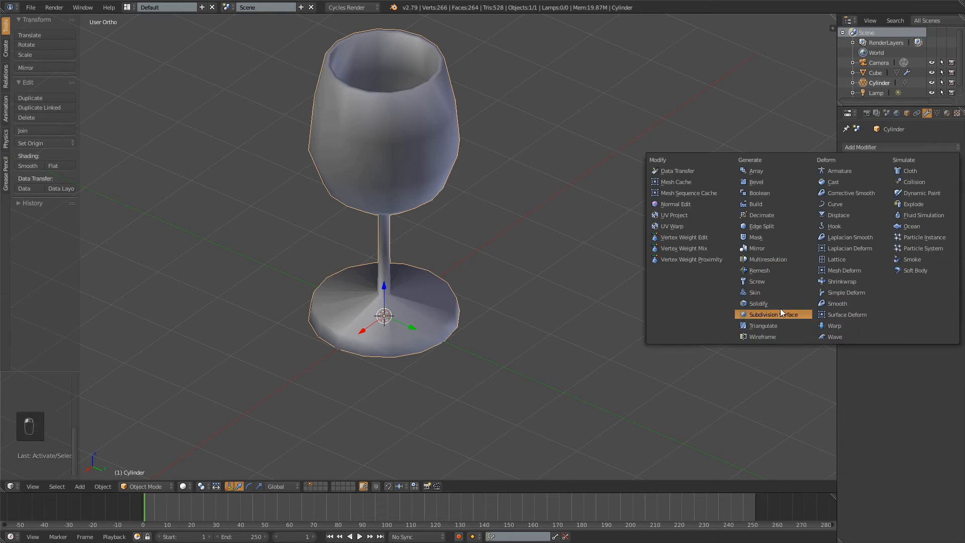
pyautogui.click(780, 324)
pyautogui.moveTo(439, 209); pyautogui.dragTo(674, 279, button='middle')
pyautogui.keyDown('shift'); pyautogui.moveTo(583, 313); pyautogui.dragTo(566, 174, button='middle'); pyautogui.keyUp('shift')
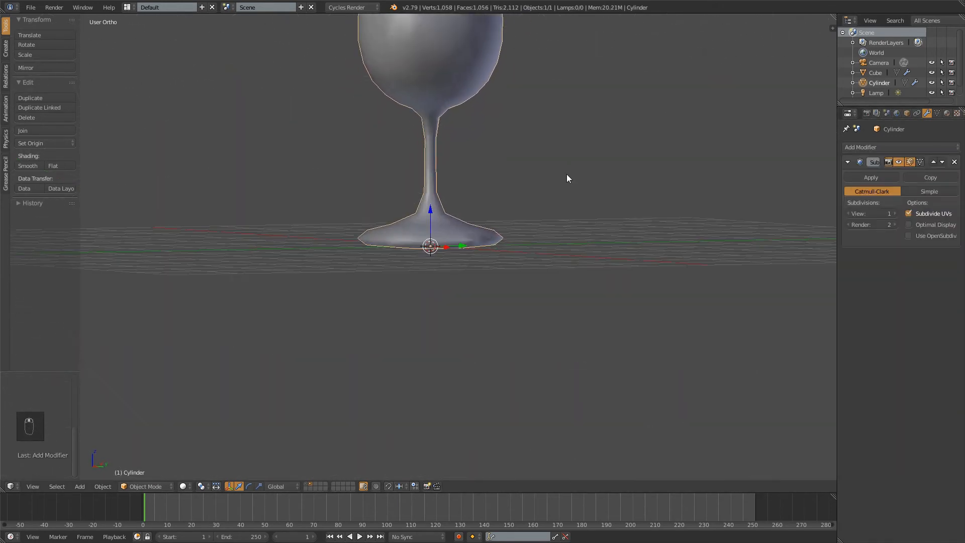
pyautogui.scroll(4, 566, 176)
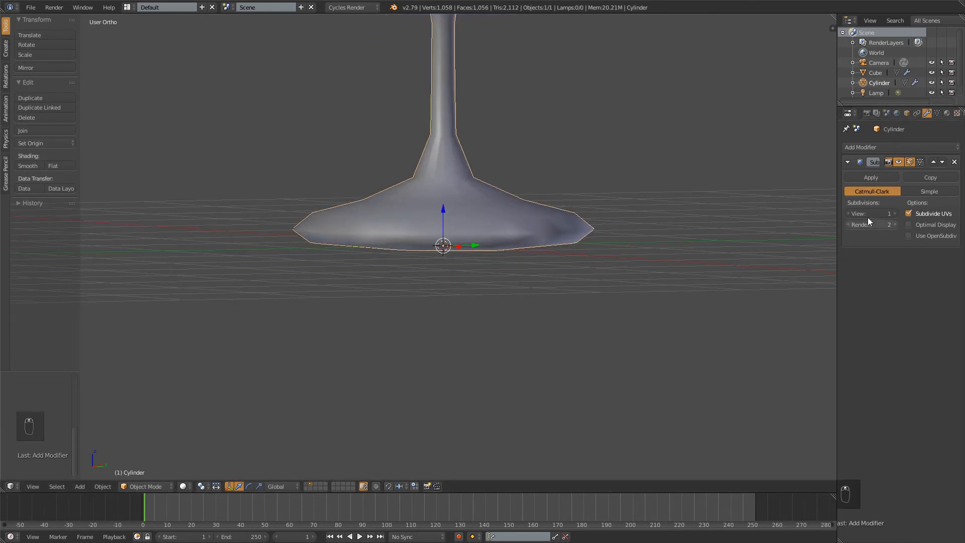
pyautogui.click(894, 211)
pyautogui.click(895, 211)
# Deselect the glass and examine its smoothed shape from above and from below the base
pyautogui.moveTo(618, 217); pyautogui.dragTo(489, 66, button='middle')
pyautogui.scroll(-4, 487, 216)
pyautogui.press('KP_7')
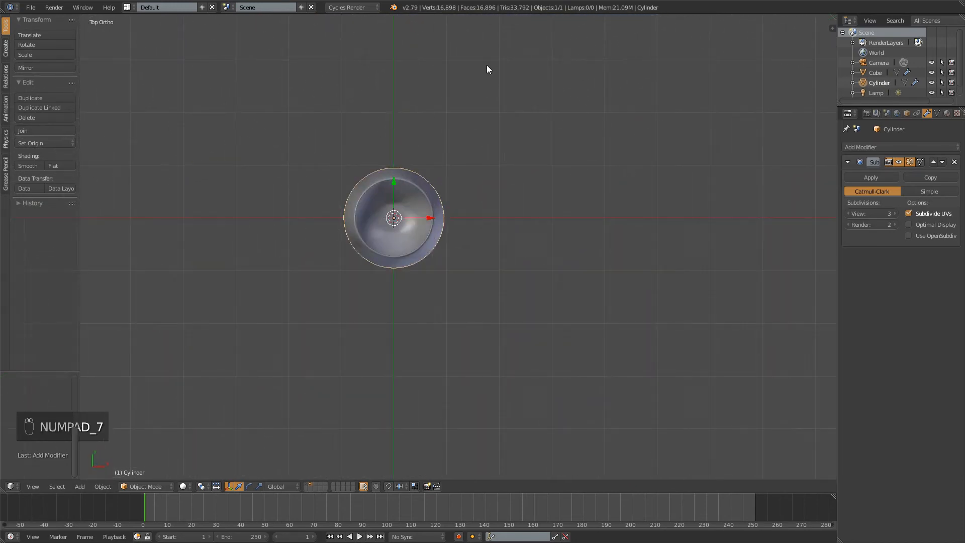
pyautogui.press('z')
pyautogui.press('z')
pyautogui.press('a')
pyautogui.moveTo(455, 138); pyautogui.dragTo(496, 190, button='middle')
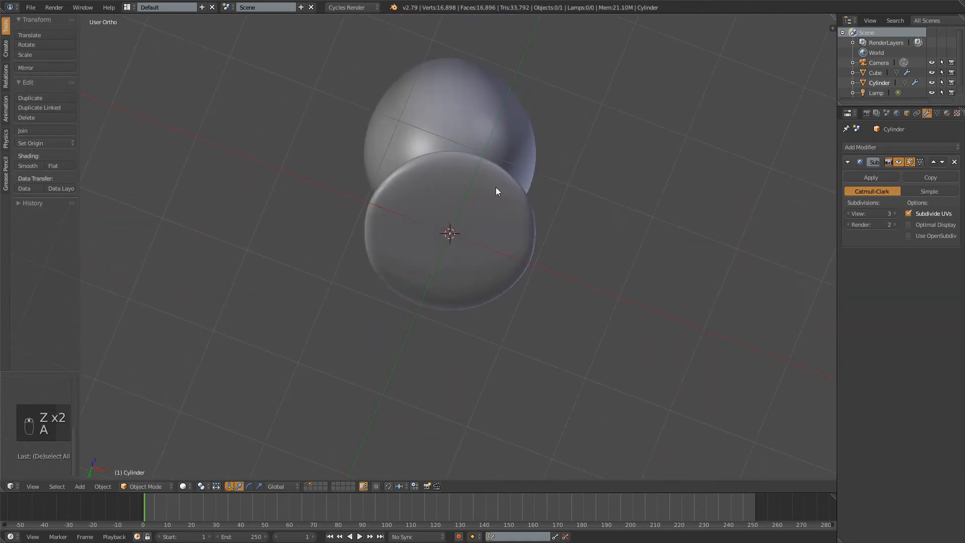
# In Edit Mode with face selection, select every face on the underside of the glass's foot
pyautogui.scroll(4, 453, 226)
pyautogui.press('Tab')
pyautogui.hotkey('ctrl', 'Tab')
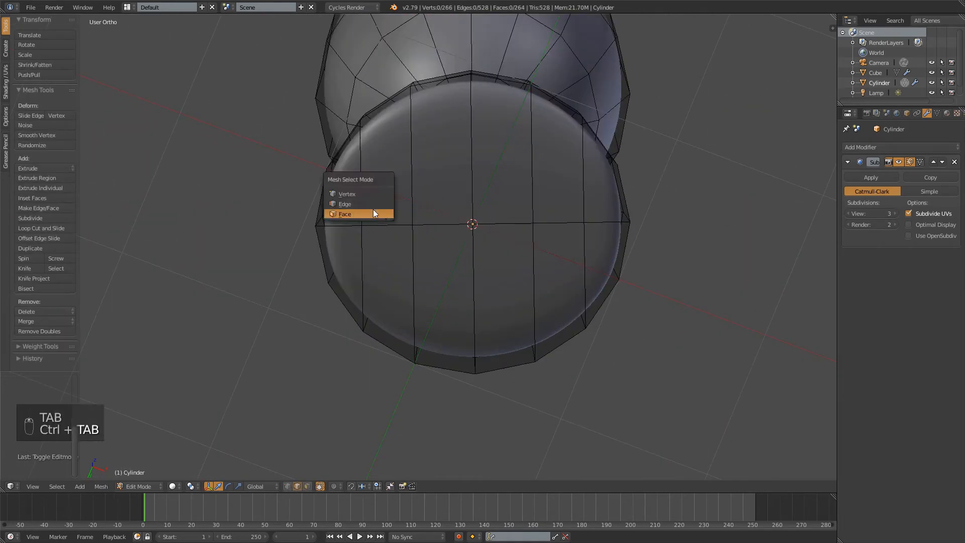
pyautogui.click(373, 209)
pyautogui.click(350, 193)
pyautogui.keyDown('shift'); pyautogui.click(382, 168); pyautogui.keyUp('shift')
pyautogui.keyDown('shift'); pyautogui.click(455, 156); pyautogui.keyUp('shift')
pyautogui.keyDown('shift'); pyautogui.click(503, 161); pyautogui.keyUp('shift')
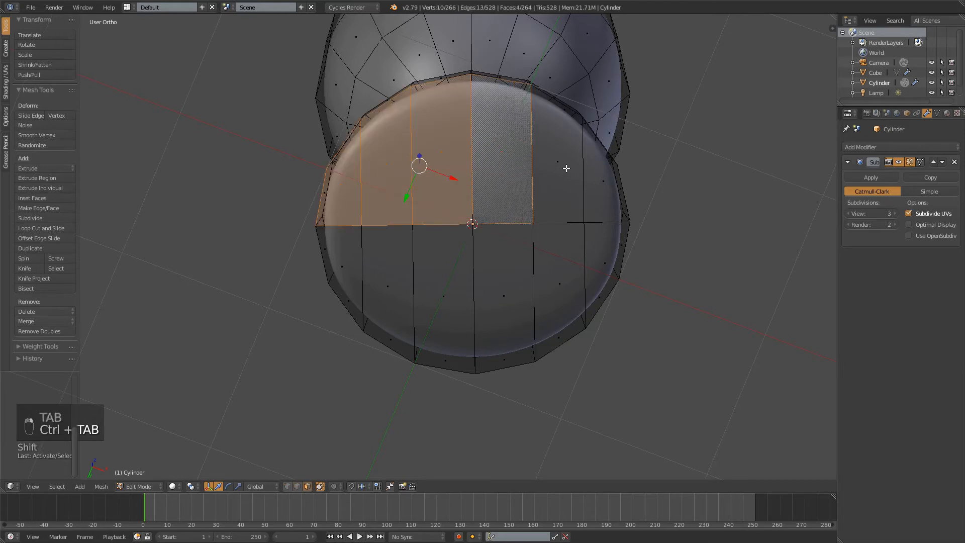
pyautogui.keyDown('shift'); pyautogui.click(567, 168); pyautogui.keyUp('shift')
pyautogui.keyDown('shift'); pyautogui.click(594, 221); pyautogui.keyUp('shift')
pyautogui.keyDown('shift'); pyautogui.click(600, 241); pyautogui.keyUp('shift')
pyautogui.keyDown('shift'); pyautogui.click(558, 279); pyautogui.keyUp('shift')
pyautogui.keyDown('shift'); pyautogui.click(495, 292); pyautogui.keyUp('shift')
pyautogui.keyDown('shift'); pyautogui.click(444, 289); pyautogui.keyUp('shift')
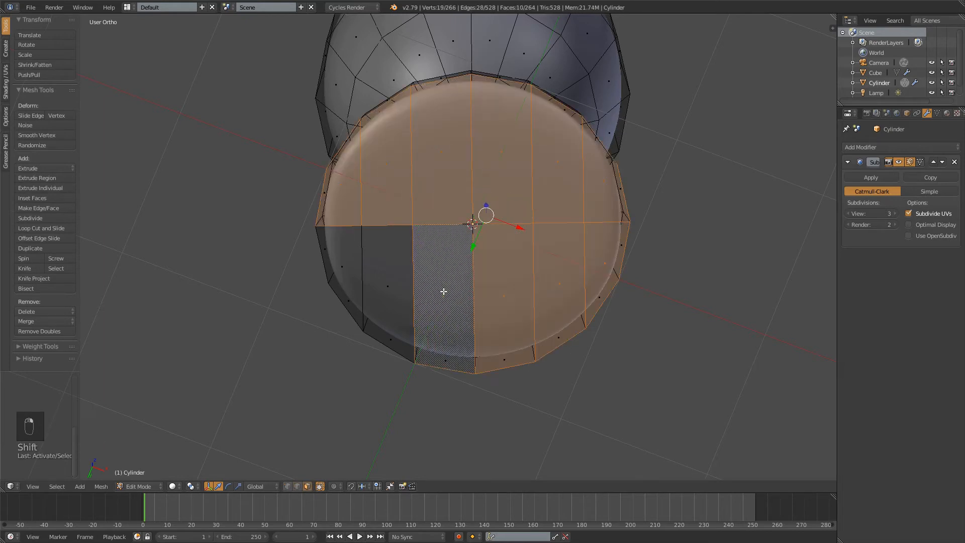
pyautogui.keyDown('shift'); pyautogui.click(382, 278); pyautogui.keyUp('shift')
pyautogui.keyDown('shift'); pyautogui.click(357, 258); pyautogui.keyUp('shift')
# Extrude the selected underside faces in place and scale them down to a tiny point at the foot's centre
pyautogui.press('e')
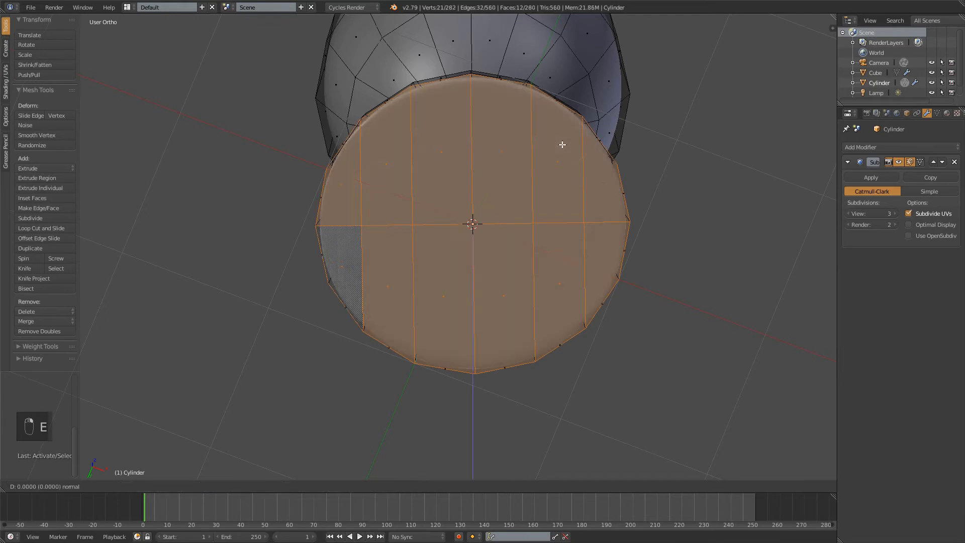
pyautogui.rightClick(681, 161)
pyautogui.press('s')
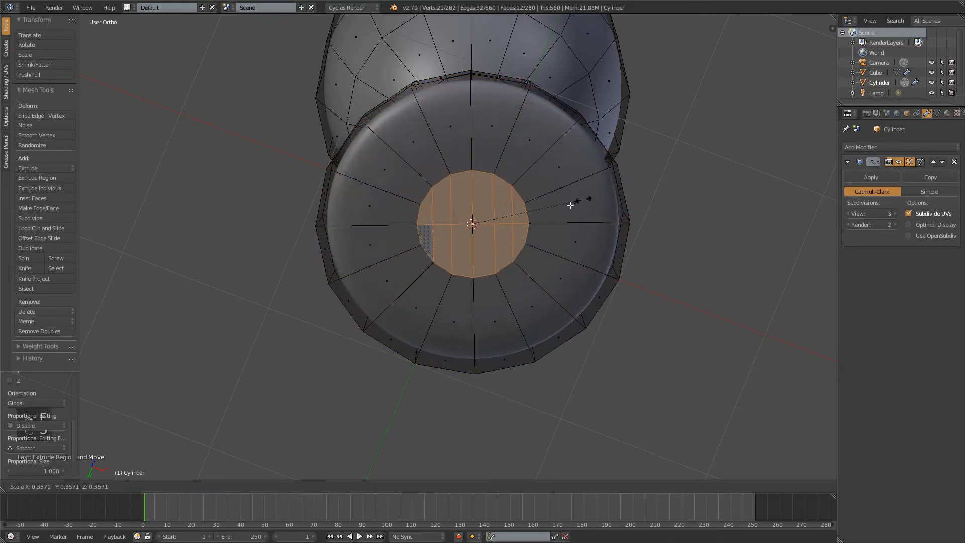
pyautogui.click(484, 223)
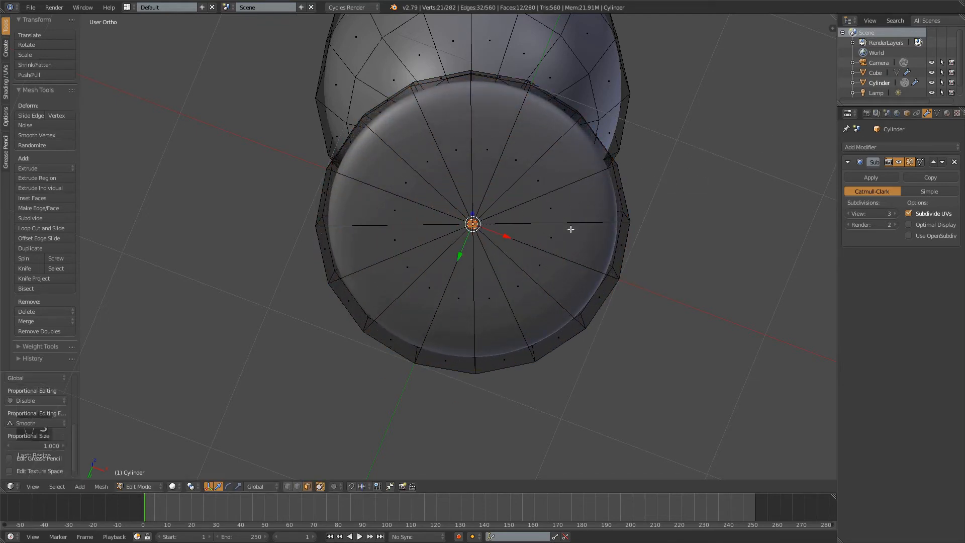
# Add a loop cut around the side wall of the foot and slide it close to the bottom edge
pyautogui.moveTo(501, 179); pyautogui.dragTo(618, 186, button='middle')
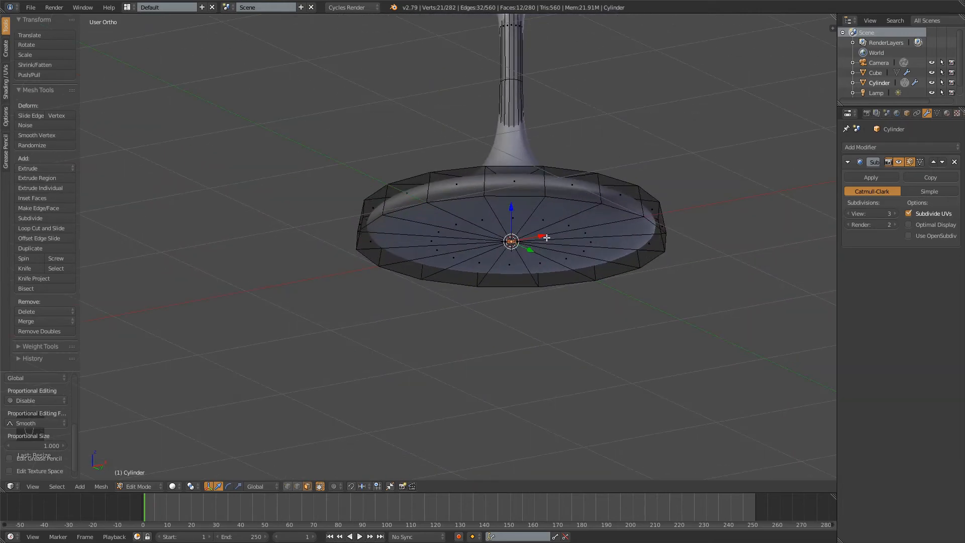
pyautogui.moveTo(547, 238); pyautogui.dragTo(546, 264, button='middle')
pyautogui.moveTo(583, 215); pyautogui.dragTo(586, 241, button='middle')
pyautogui.hotkey('ctrl', 'r')
pyautogui.rightClick(621, 226)
pyautogui.hotkey('ctrl', 'r')
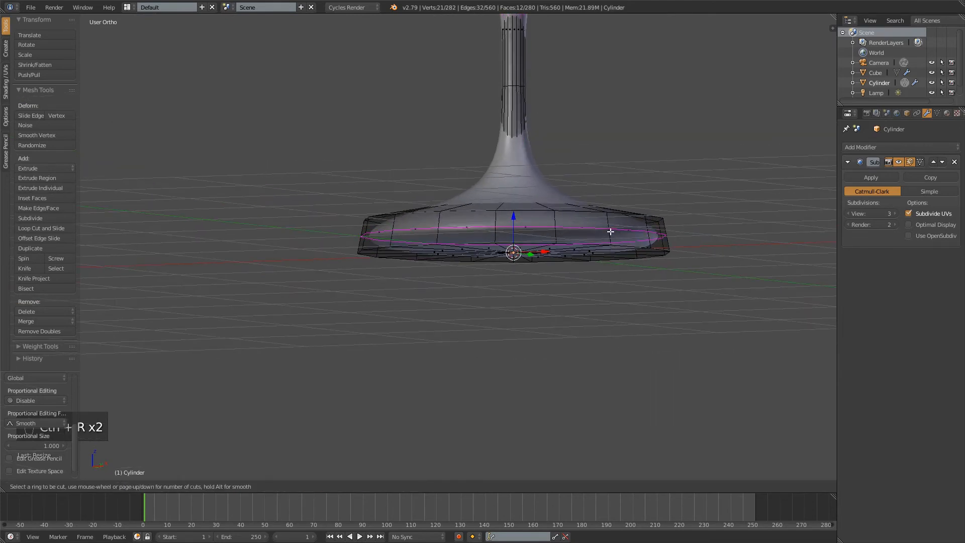
pyautogui.click(610, 231)
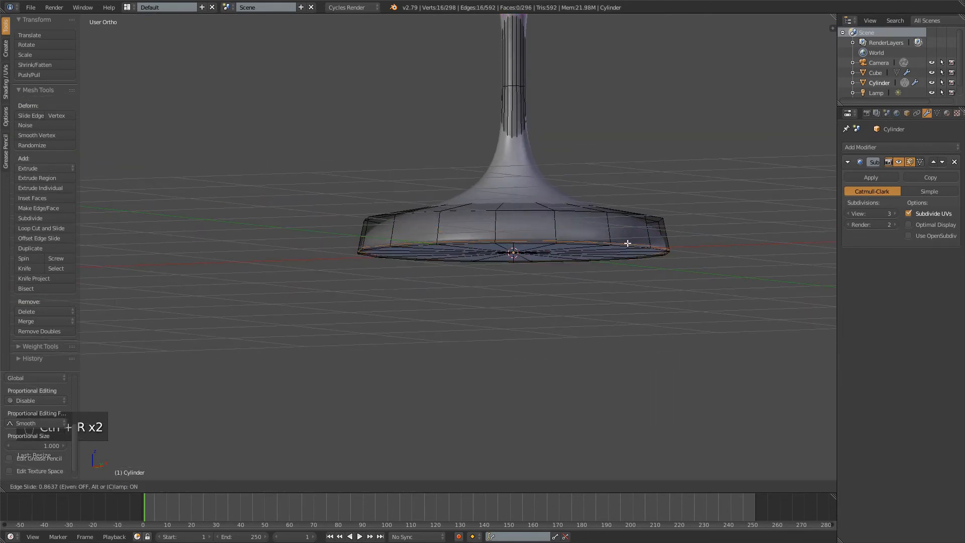
pyautogui.click(629, 242)
# Add one loop cut near the stem's lower end and another near its upper end, deselect everything and restore solid display
pyautogui.press('a')
pyautogui.press('z')
pyautogui.press('a')
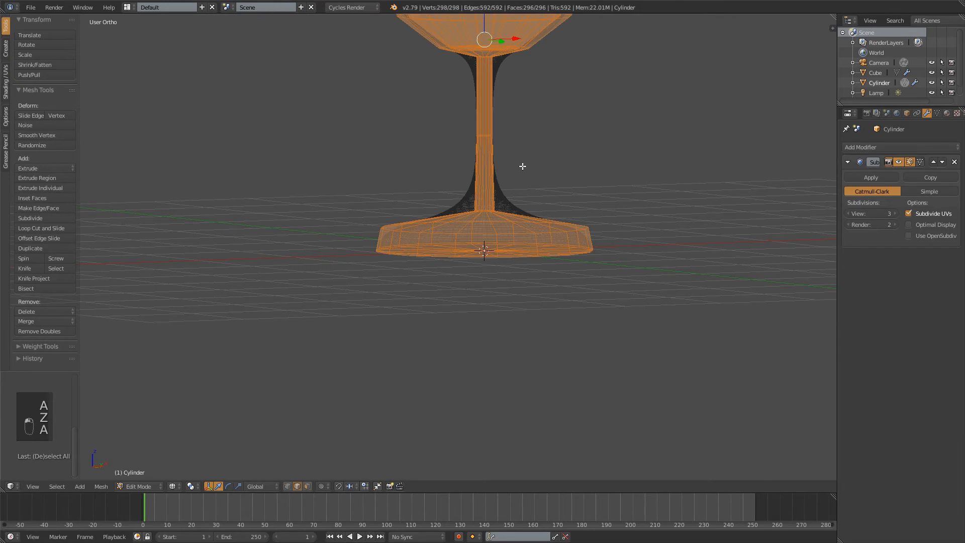
pyautogui.press('a')
pyautogui.hotkey('ctrl', 'r')
pyautogui.click(492, 186)
pyautogui.click(500, 109)
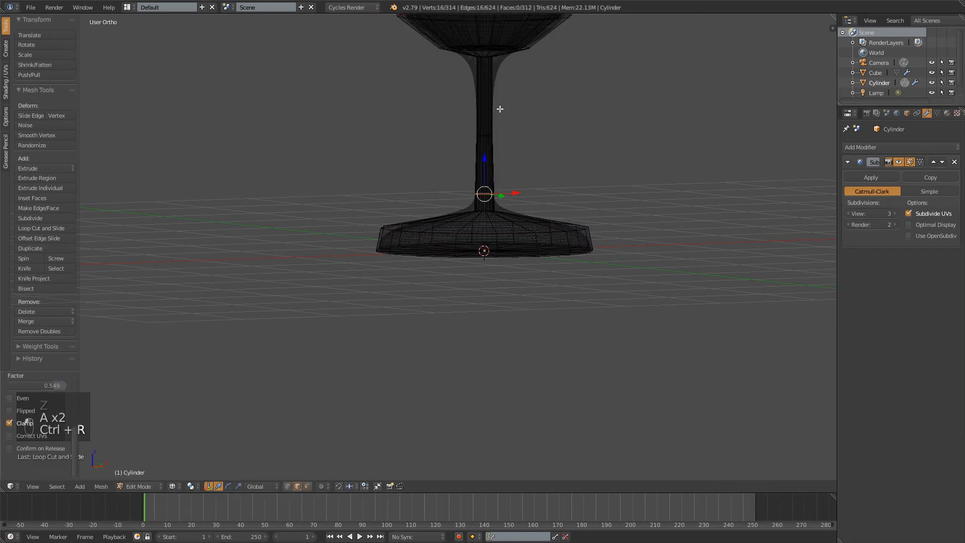
pyautogui.hotkey('ctrl', 'r')
pyautogui.click(491, 97)
pyautogui.click(501, 86)
pyautogui.press('a')
pyautogui.press('z')
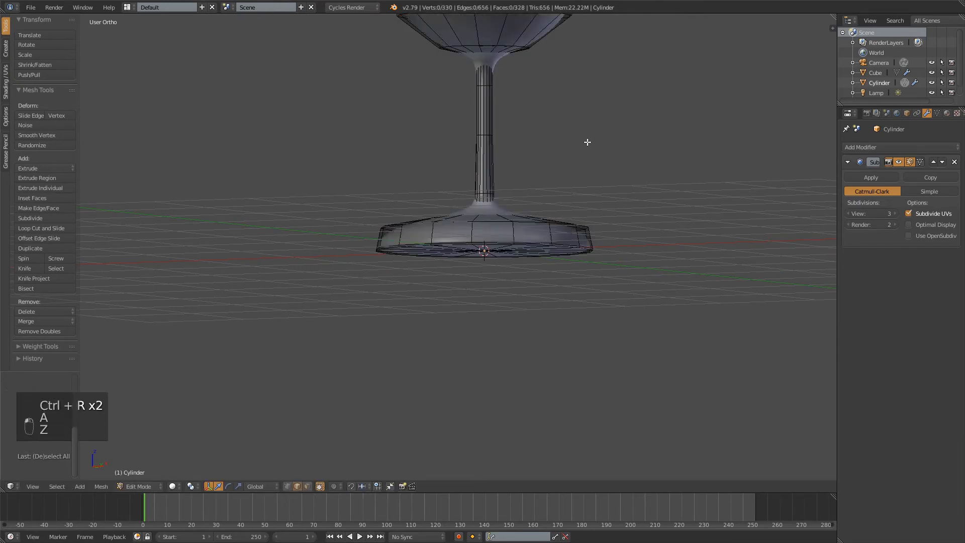
# Return to Object Mode and examine the smoothed glass from the side, from above and inside the bowl
pyautogui.press('Tab')
pyautogui.scroll(-4, 562, 134)
pyautogui.moveTo(562, 135); pyautogui.dragTo(573, 188, button='middle')
pyautogui.scroll(7, 571, 195)
pyautogui.keyDown('shift'); pyautogui.moveTo(578, 110); pyautogui.dragTo(462, 187, button='middle'); pyautogui.keyUp('shift')
pyautogui.moveTo(462, 187); pyautogui.dragTo(487, 126, button='middle')
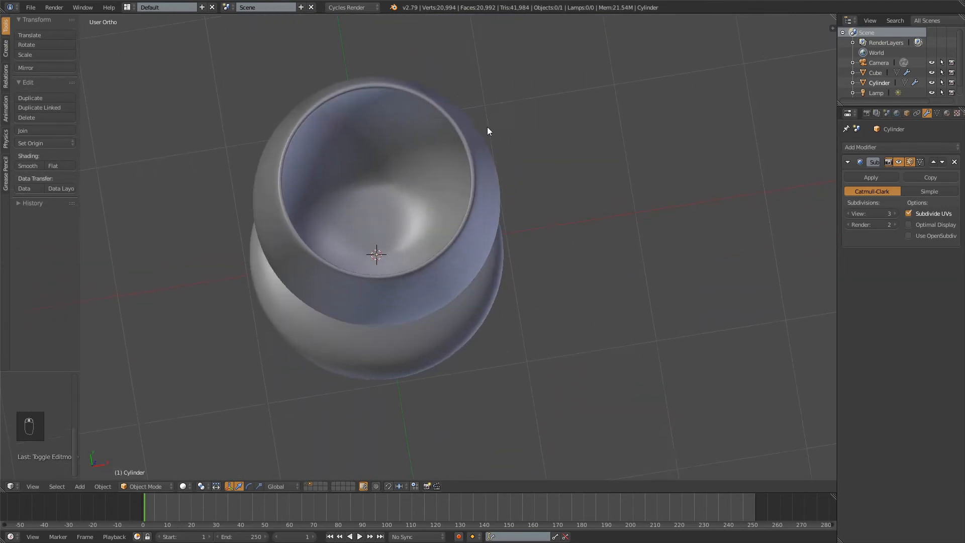
pyautogui.scroll(2, 426, 159)
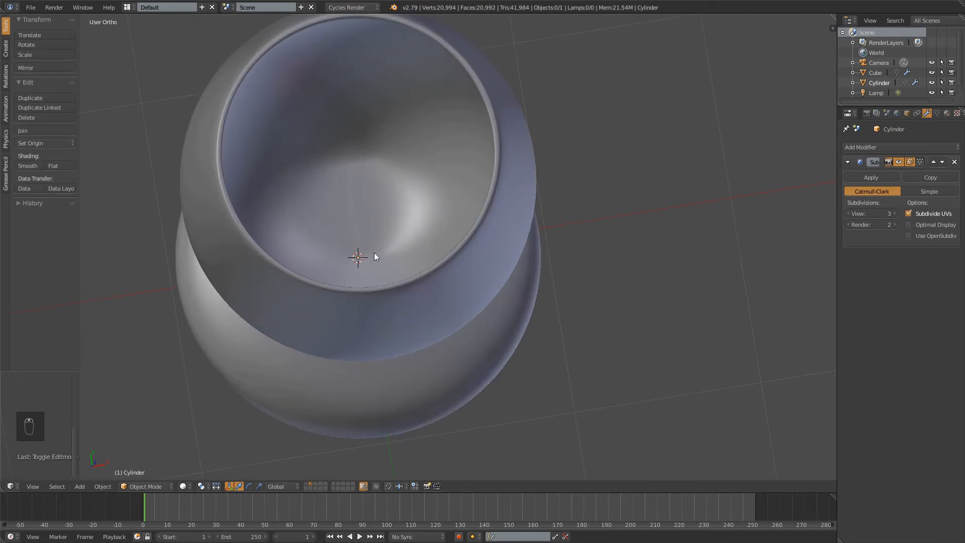
pyautogui.scroll(-1, 556, 195)
pyautogui.moveTo(541, 261); pyautogui.dragTo(496, 251, button='middle')
pyautogui.scroll(-4, 496, 251)
pyautogui.moveTo(547, 215); pyautogui.dragTo(662, 149, button='middle')
# Select the new glass and assign it the existing glass material named Material
pyautogui.rightClick(457, 178)
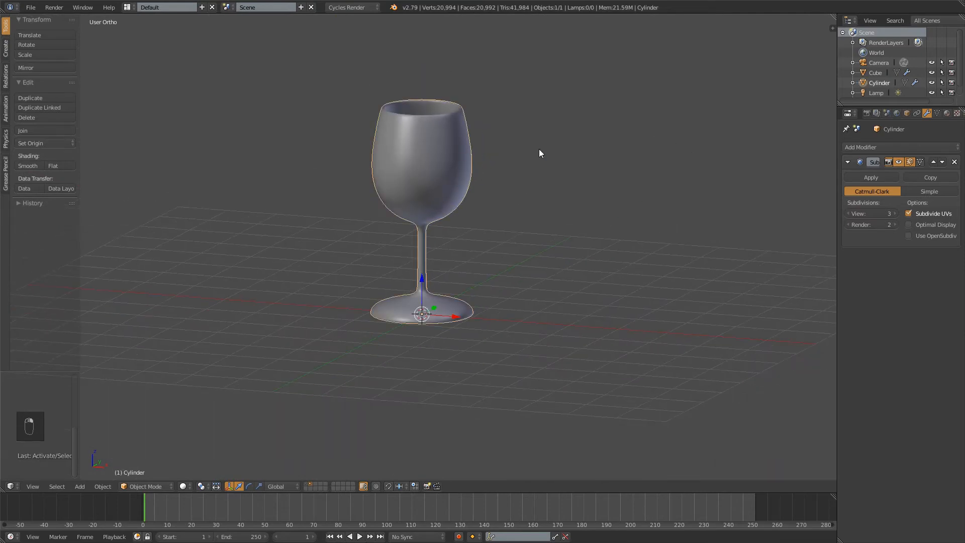
pyautogui.click(947, 113)
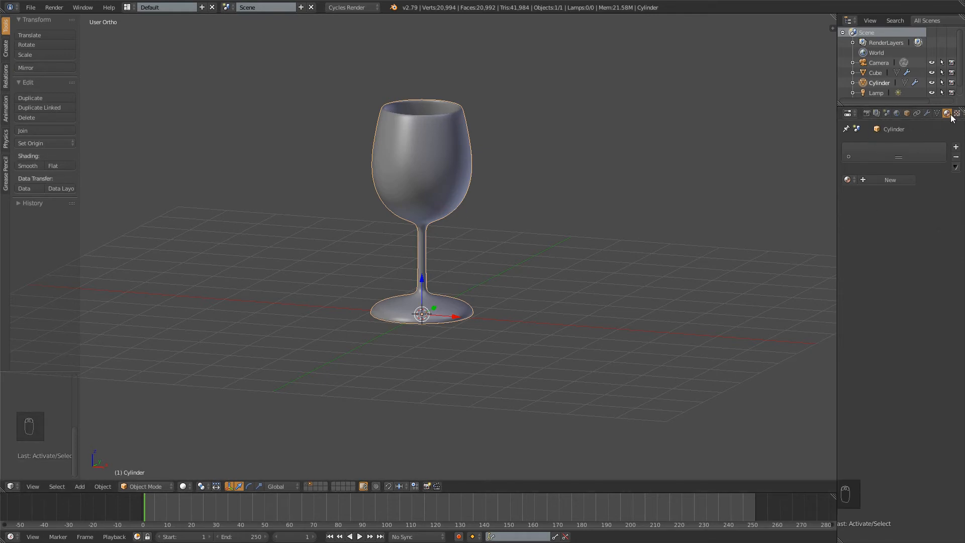
pyautogui.click(849, 179)
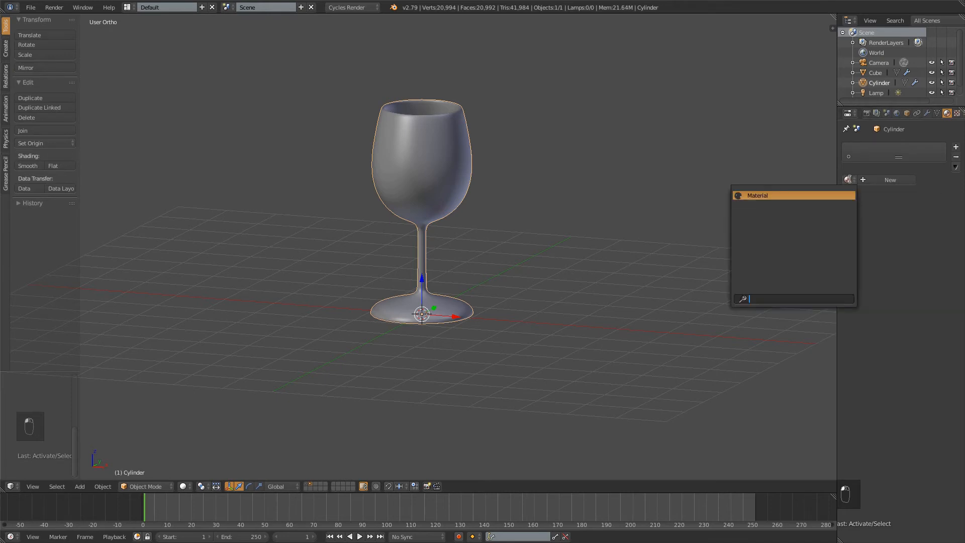
pyautogui.click(763, 196)
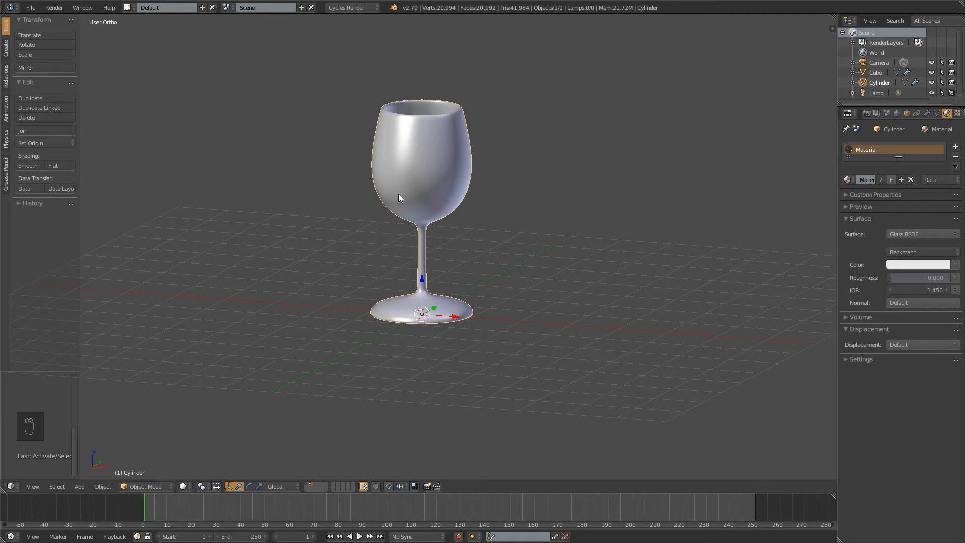
# Move the new glass to the first scene layer and display that layer
pyautogui.moveTo(474, 125); pyautogui.dragTo(484, 213, button='middle')
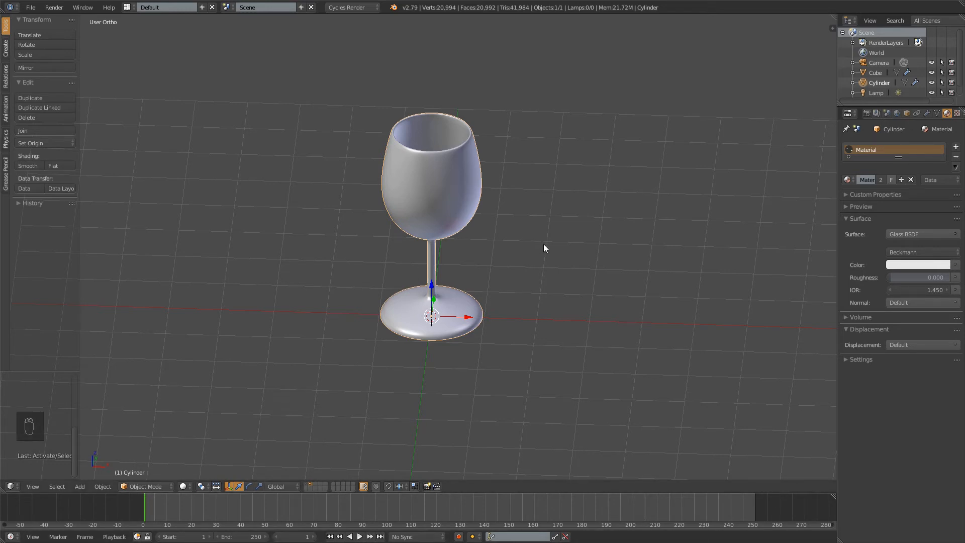
pyautogui.press('m')
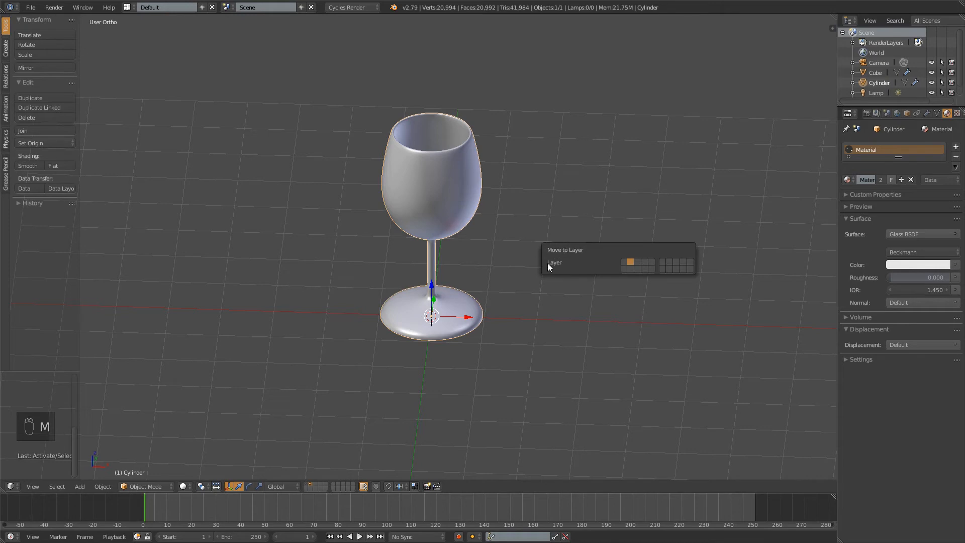
pyautogui.click(623, 261)
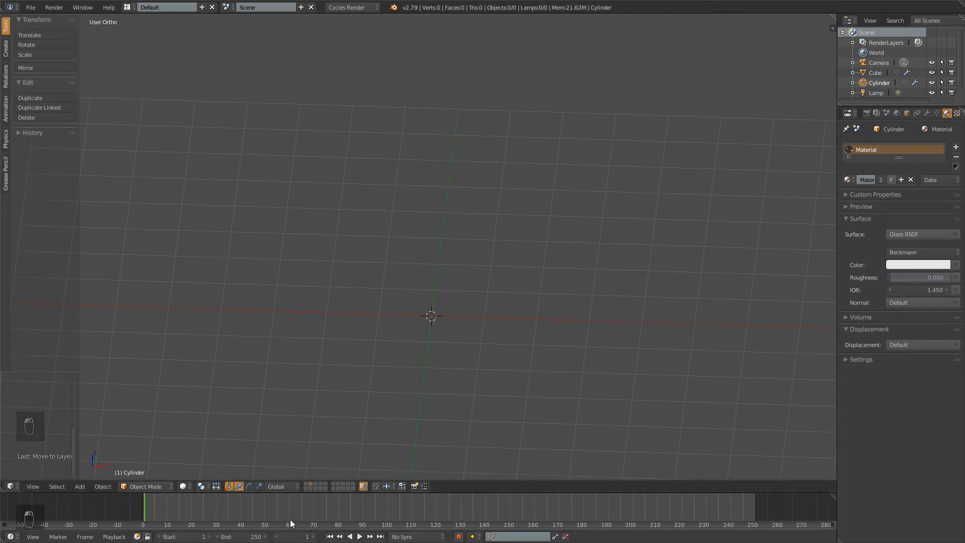
pyautogui.click(306, 482)
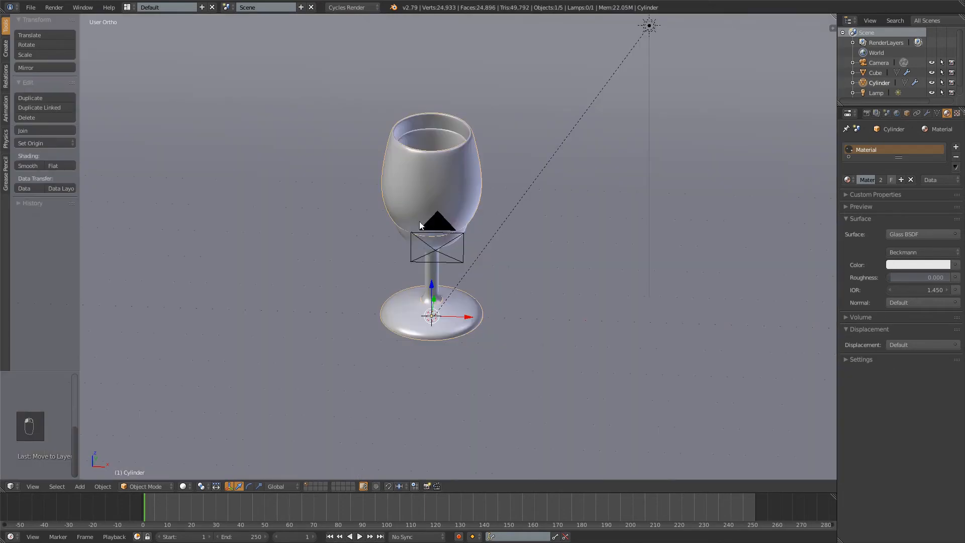
# Move the new glass along the negative X axis so it stands beside the first glass
pyautogui.moveTo(499, 170); pyautogui.dragTo(515, 186, button='middle')
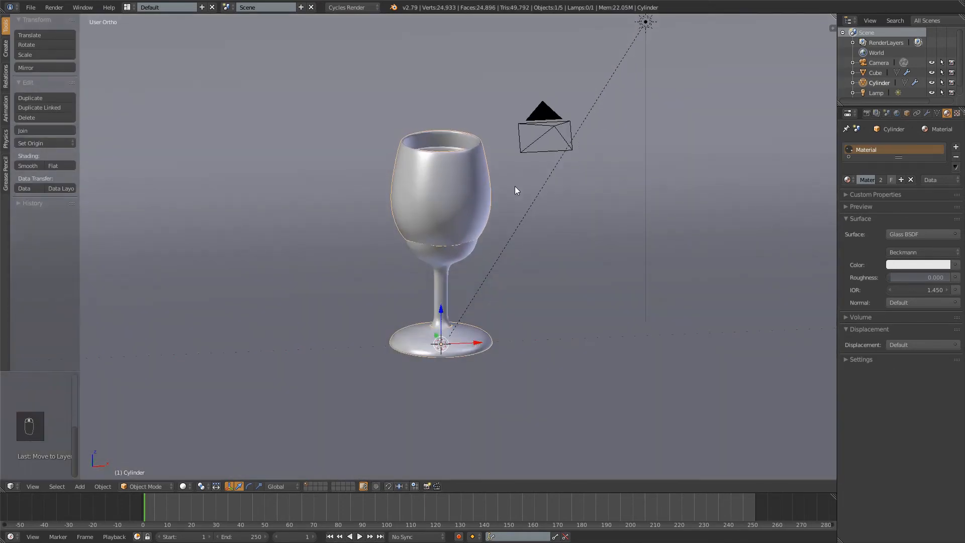
pyautogui.hotkey('shift', 'd')
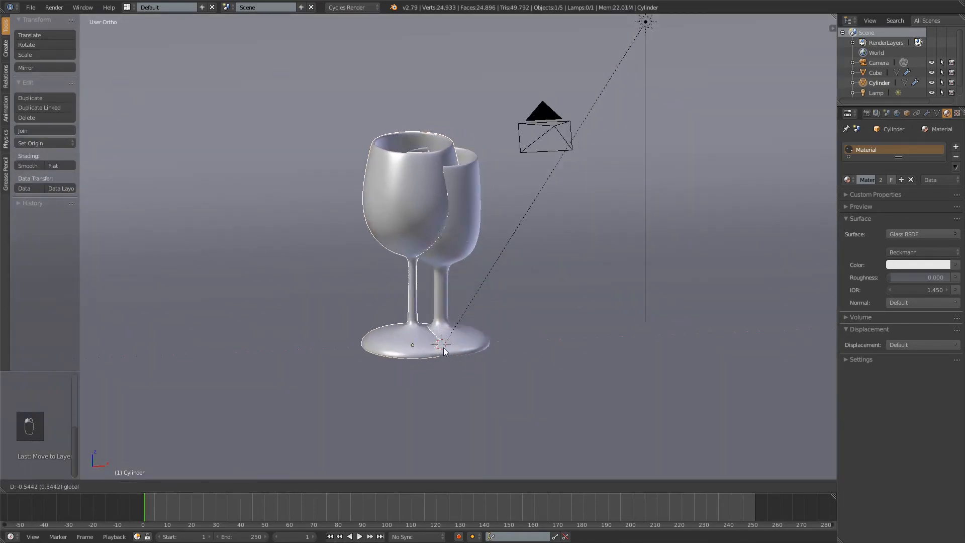
pyautogui.click(360, 346)
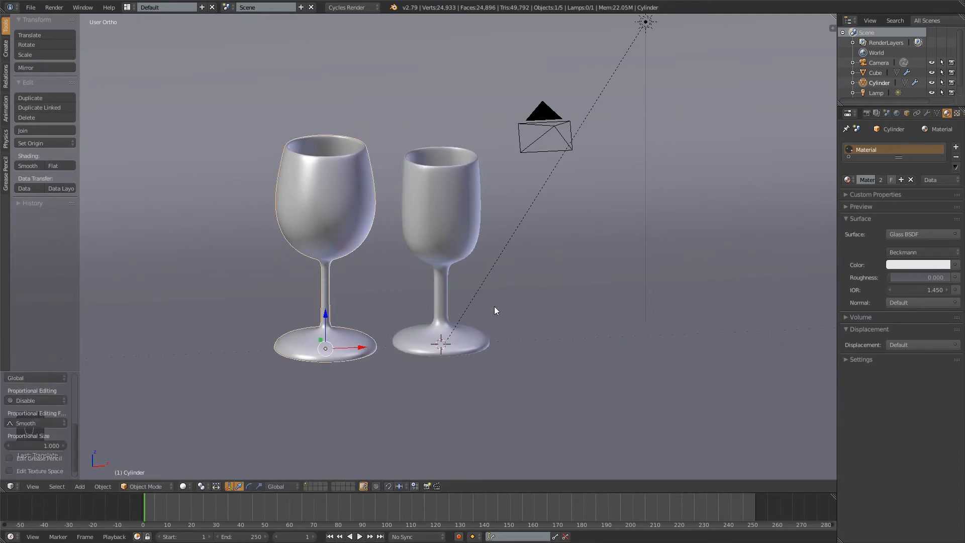
# Preview both glasses through the camera with rendered shading, and select the original straight-sided glass
pyautogui.moveTo(505, 279); pyautogui.dragTo(463, 238, button='middle')
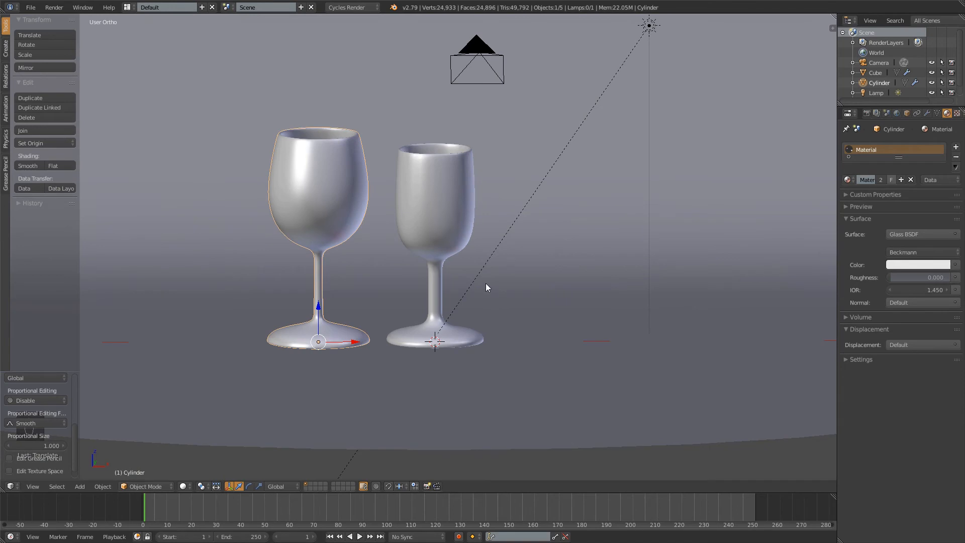
pyautogui.press('KP_0')
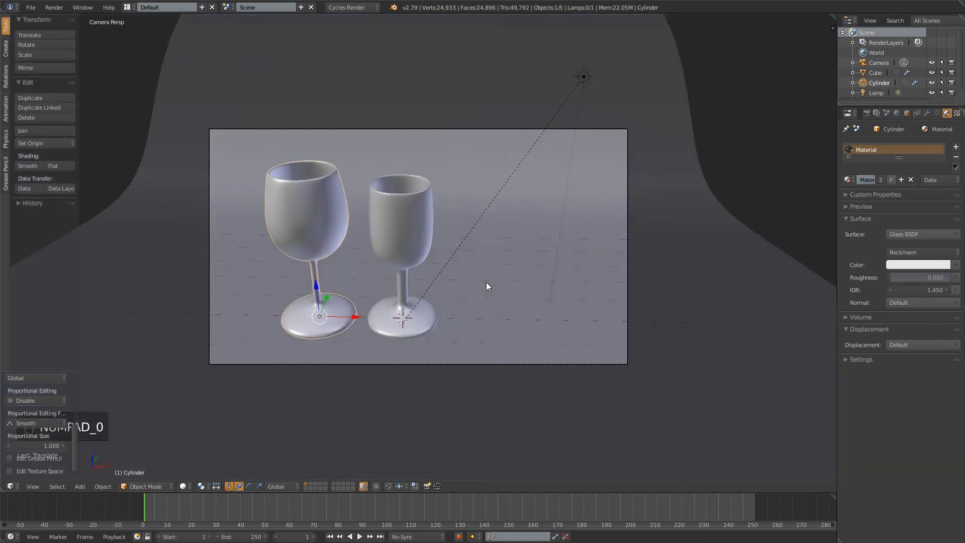
pyautogui.press('a')
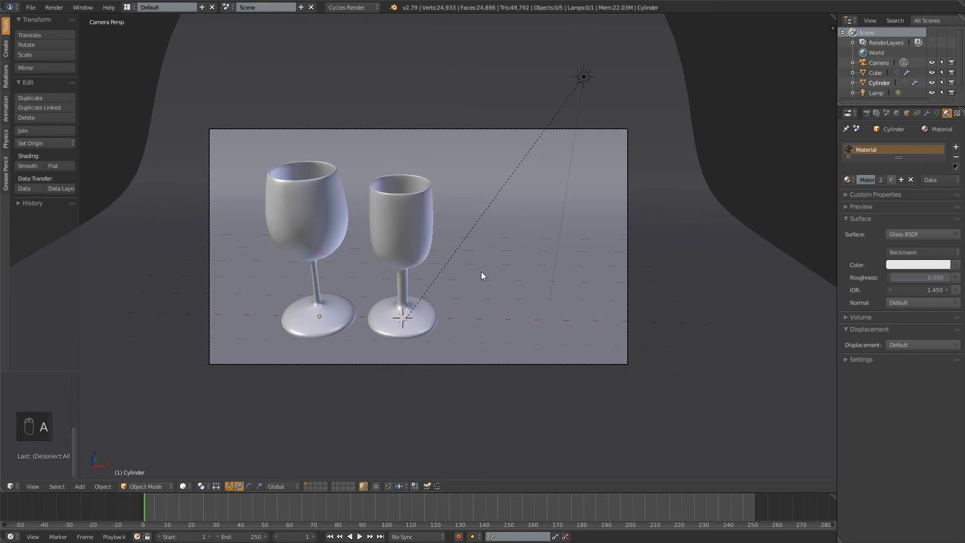
pyautogui.hotkey('shift', 'z')
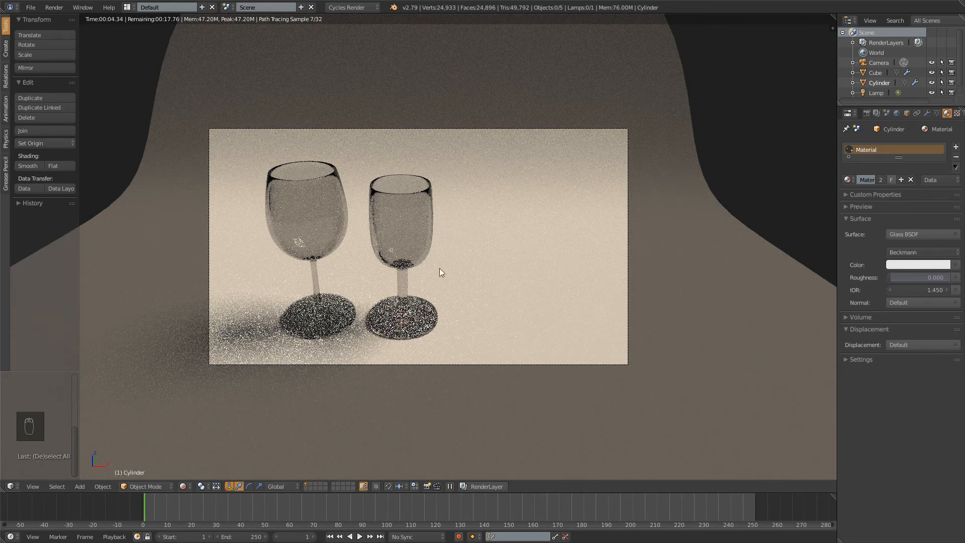
pyautogui.rightClick(472, 270)
pyautogui.press('c')
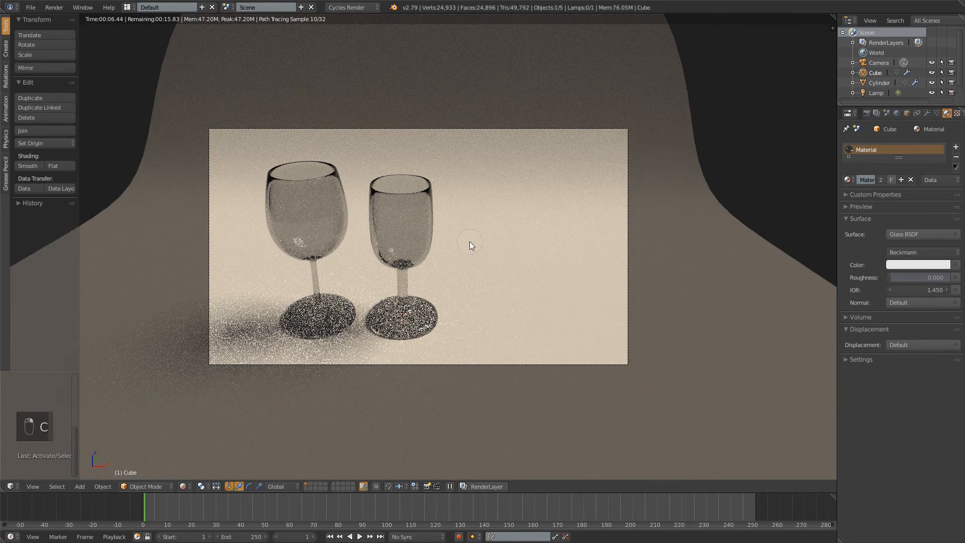
pyautogui.press('g')
pyautogui.press('x')
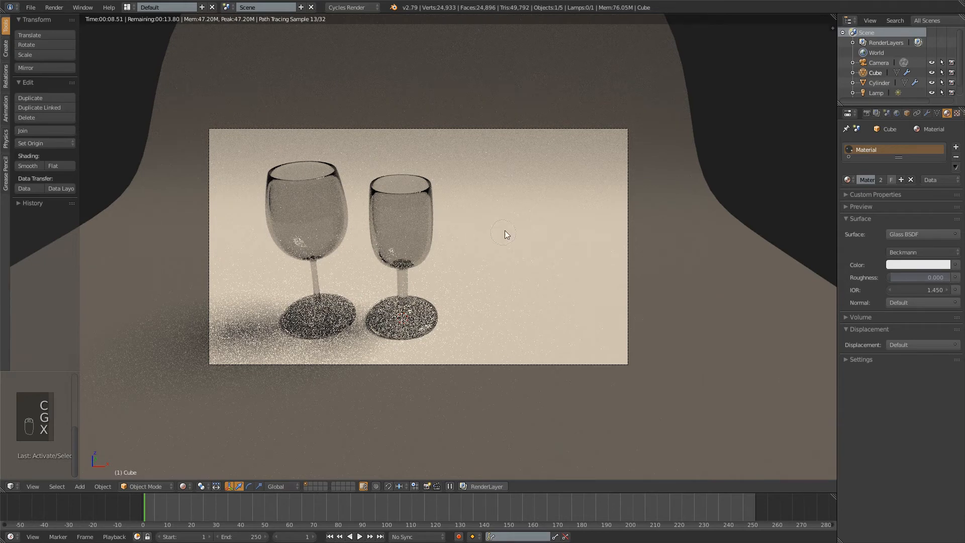
pyautogui.rightClick(465, 218)
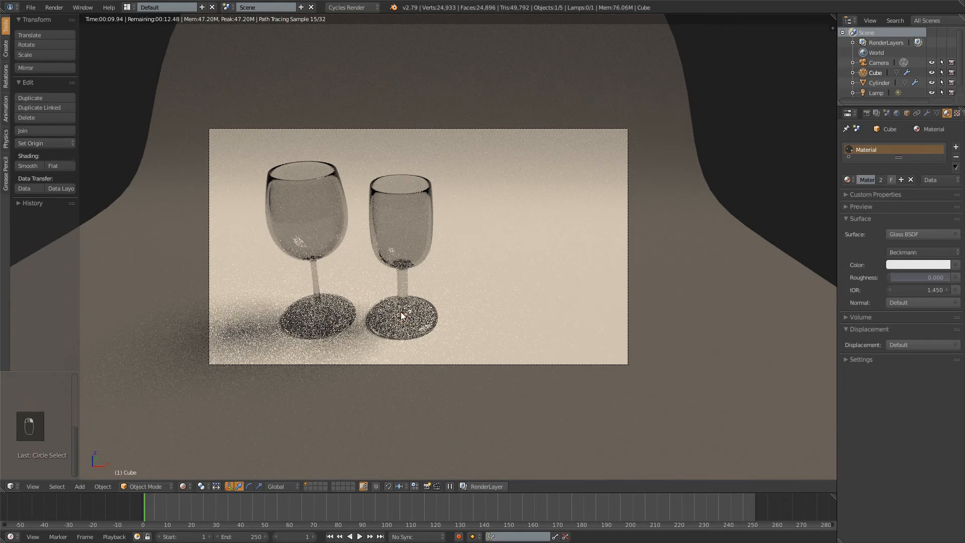
# Return to solid display and shift the straight-sided glass away from the other glass along X and farther back along Y
pyautogui.hotkey('shift', 'z')
pyautogui.moveTo(432, 317); pyautogui.dragTo(465, 318)
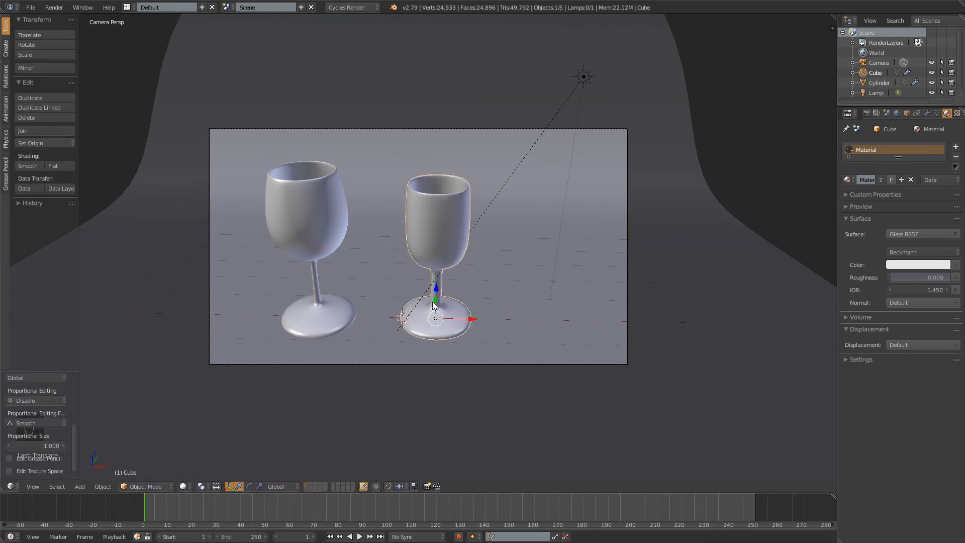
pyautogui.press('g')
pyautogui.press('y')
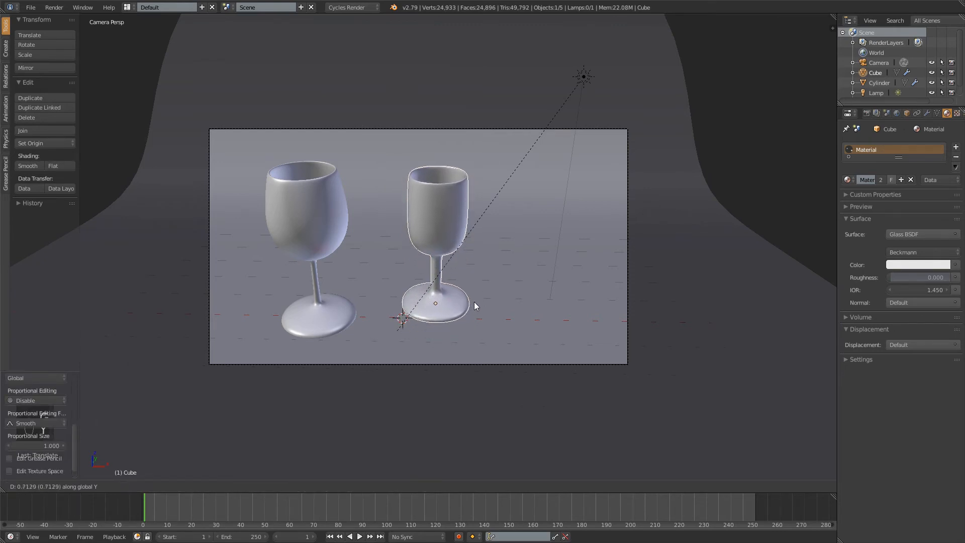
pyautogui.click(479, 292)
pyautogui.moveTo(468, 295); pyautogui.dragTo(462, 297)
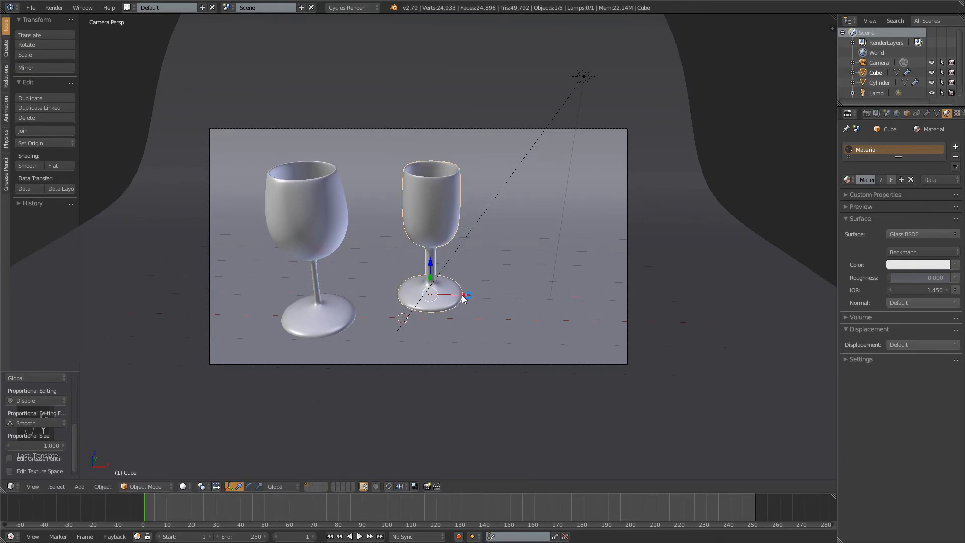
# Preview both glasses with rendered shading, and display the empty second layer in solid shading from the front
pyautogui.hotkey('shift', 'z')
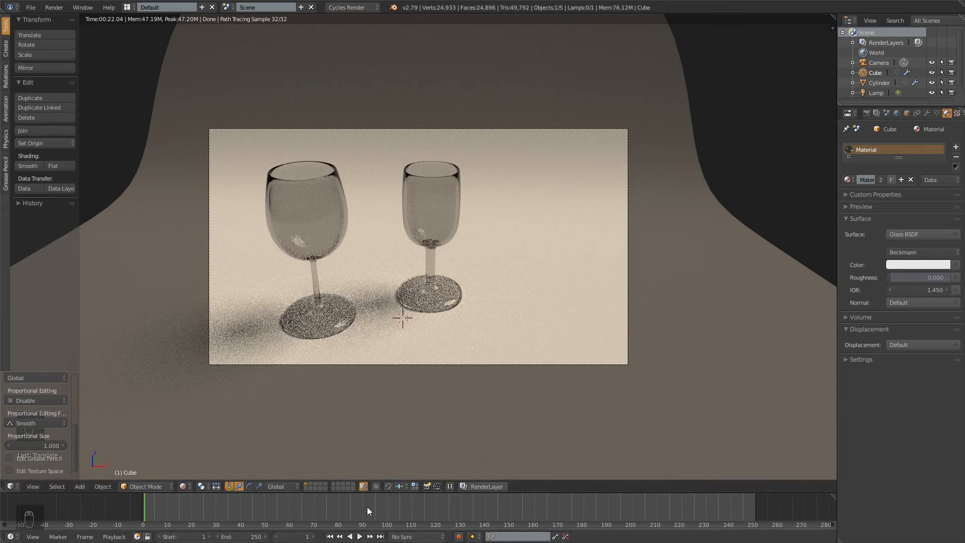
pyautogui.click(312, 485)
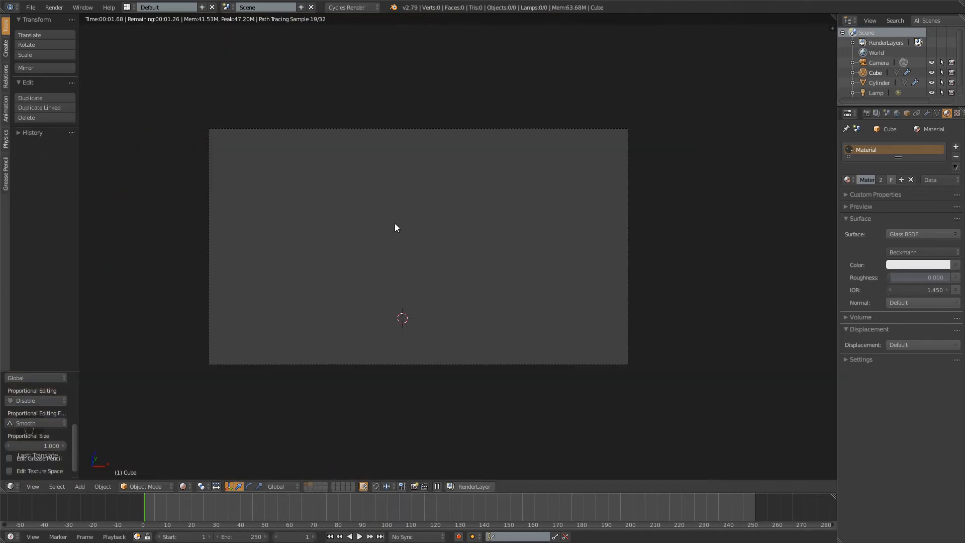
pyautogui.hotkey('shift', 'z')
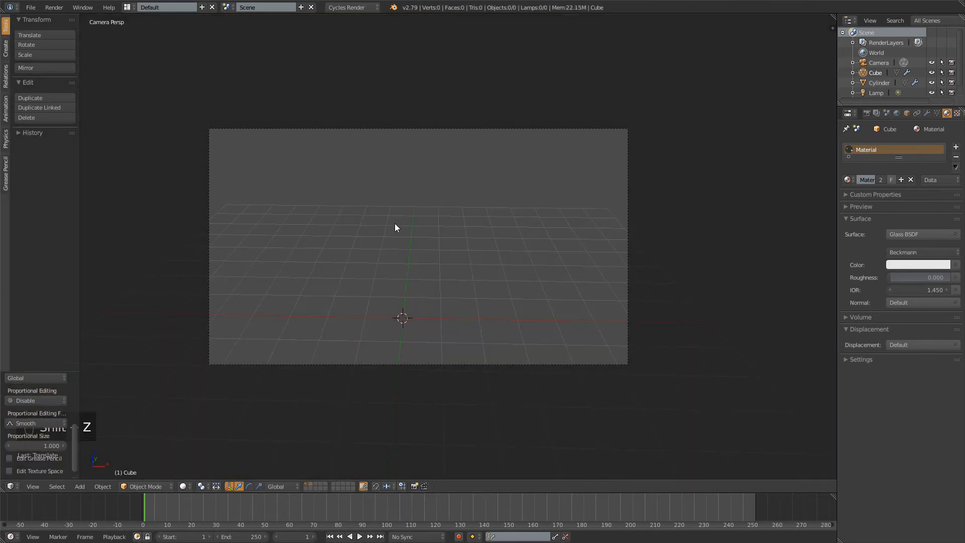
pyautogui.press('KP_1')
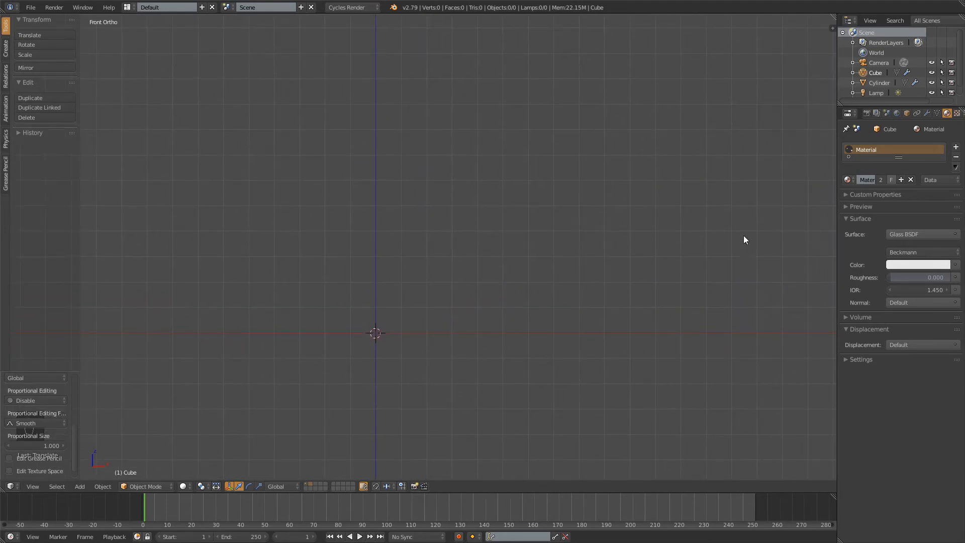
# Add a plane mesh at the 3D cursor on the empty layer
pyautogui.hotkey('shift', 'a')
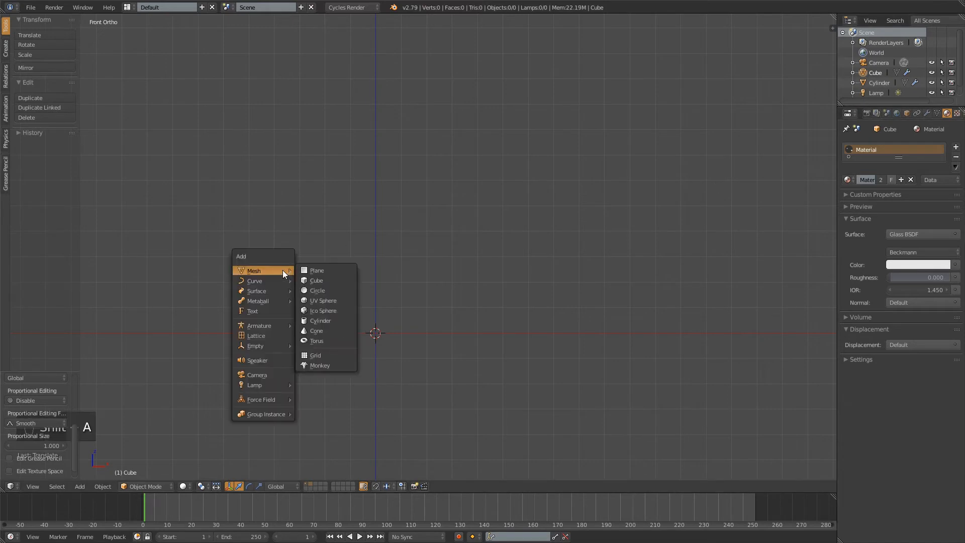
pyautogui.moveTo(270, 279)
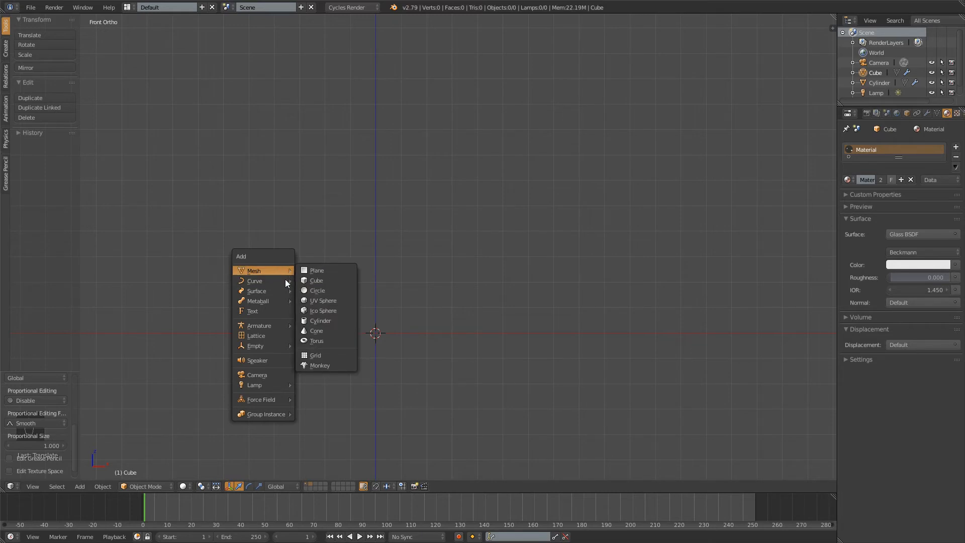
pyautogui.click(316, 270)
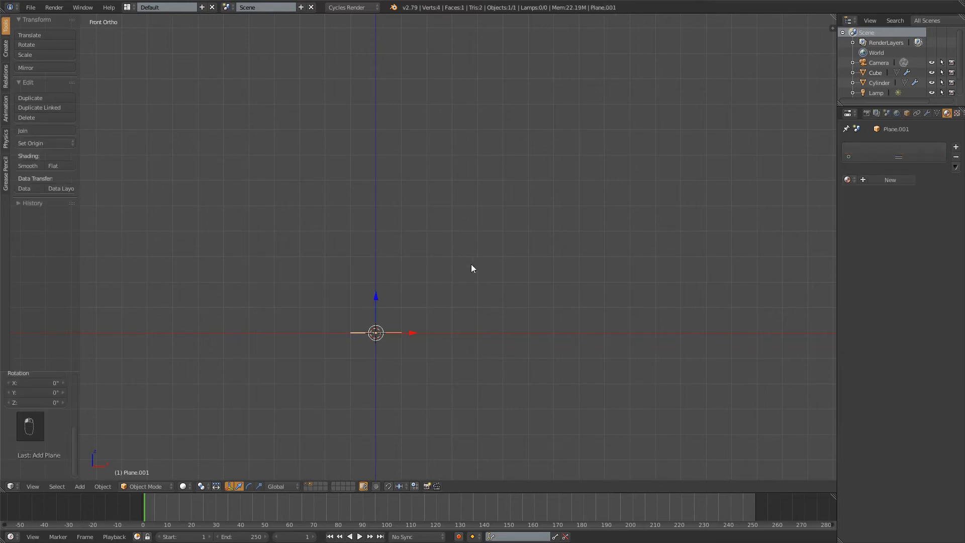
# Enter Edit Mode on the plane and merge all its vertices at the center into a single vertex
pyautogui.moveTo(471, 267); pyautogui.dragTo(433, 278, button='middle')
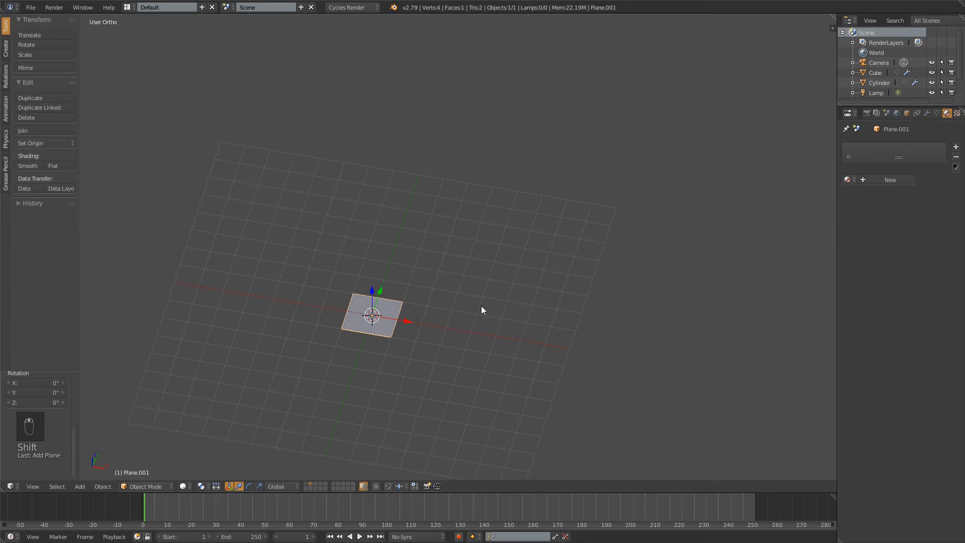
pyautogui.keyDown('shift'); pyautogui.moveTo(481, 305); pyautogui.dragTo(502, 259, button='middle'); pyautogui.keyUp('shift')
pyautogui.scroll(4, 497, 260)
pyautogui.keyDown('shift'); pyautogui.moveTo(381, 252); pyautogui.dragTo(435, 231, button='middle'); pyautogui.keyUp('shift')
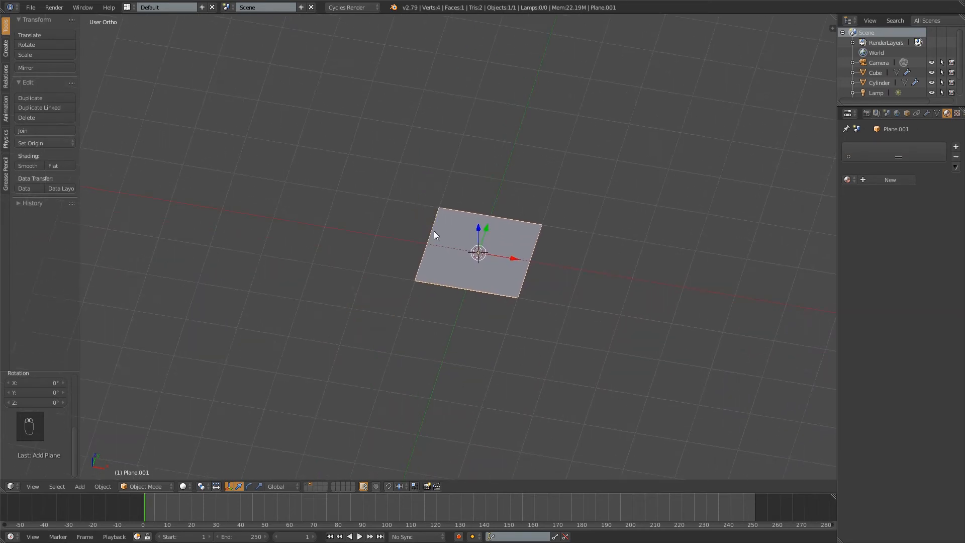
pyautogui.press('Tab')
pyautogui.scroll(4, 627, 248)
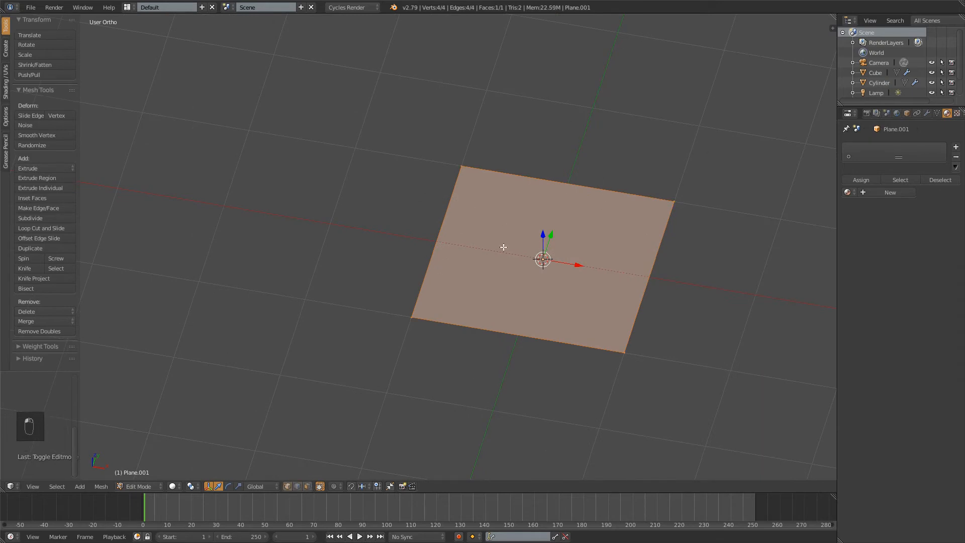
pyautogui.press('a')
pyautogui.press('a')
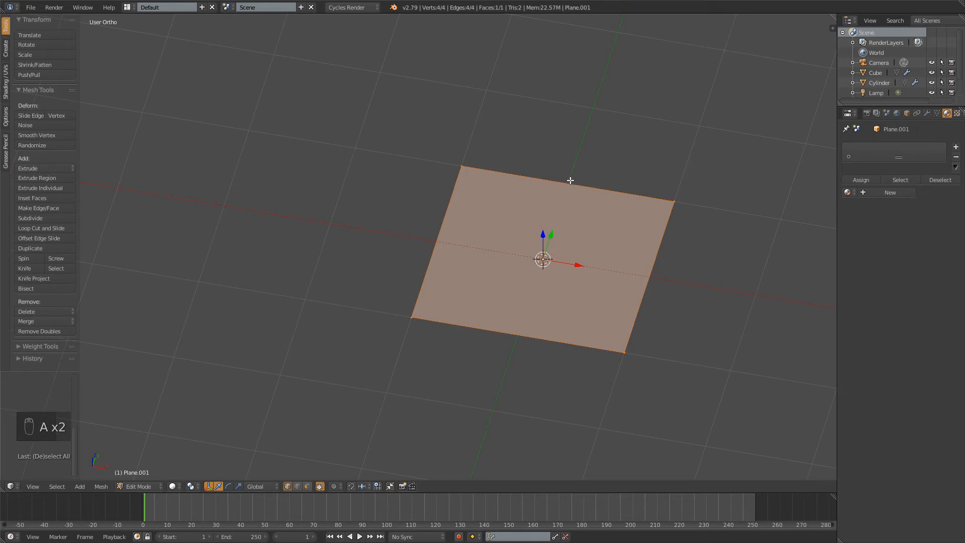
pyautogui.hotkey('ctrl', 'm')
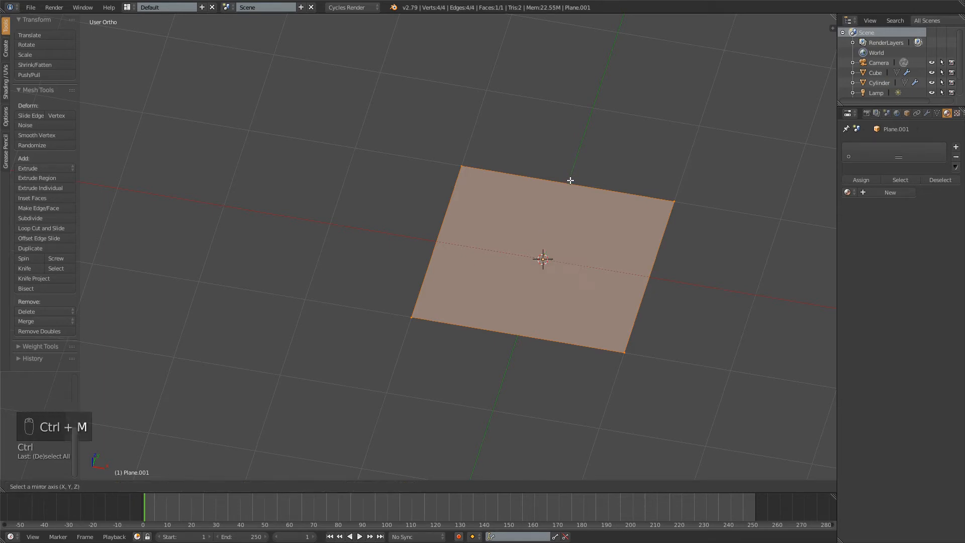
pyautogui.rightClick(515, 186)
pyautogui.hotkey('alt', 'm')
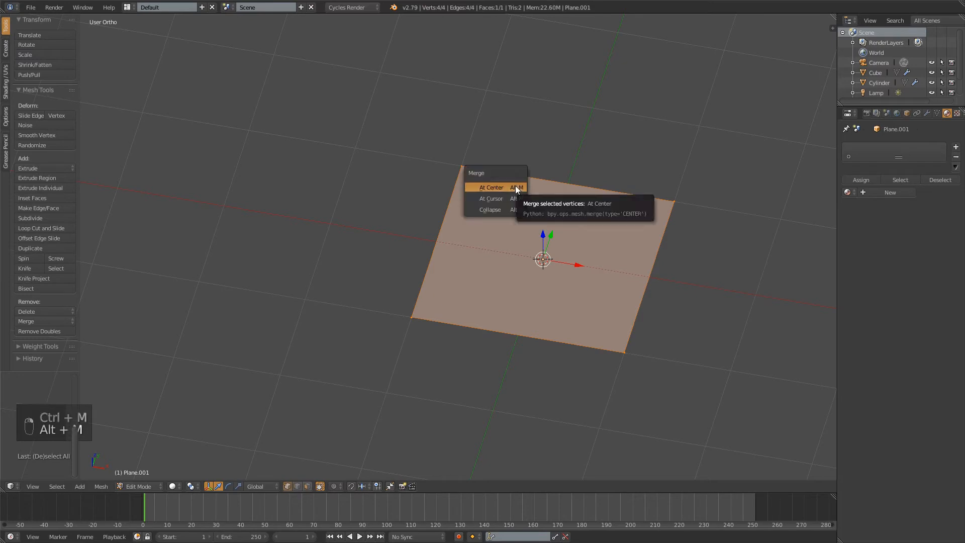
pyautogui.click(502, 182)
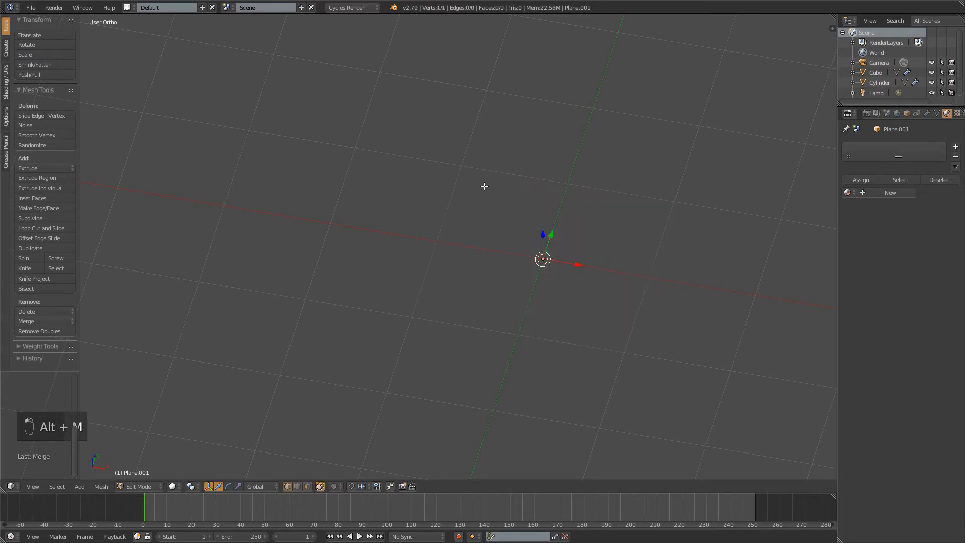
# Try moving the single merged vertex freely to several positions, and undo these moves
pyautogui.press('g')
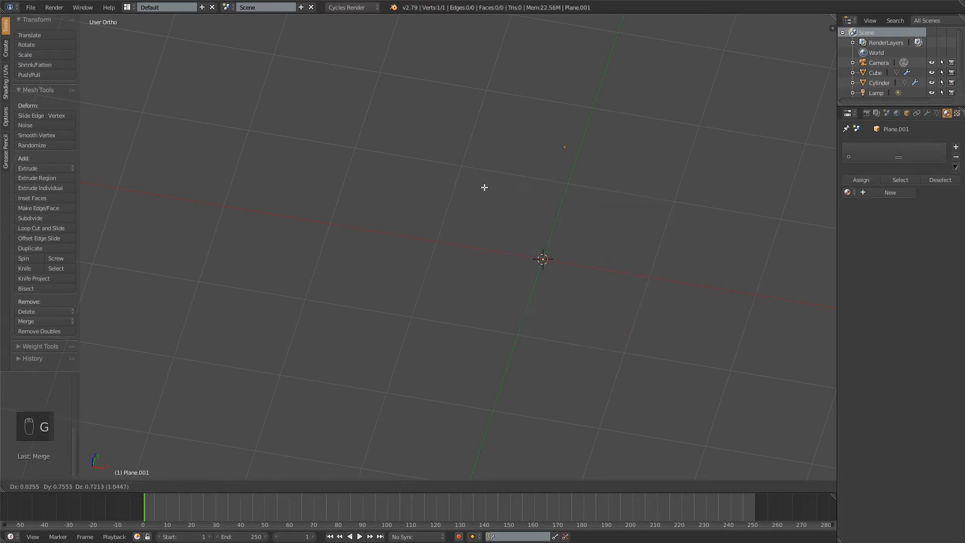
pyautogui.click(465, 210)
pyautogui.scroll(4, 537, 184)
pyautogui.keyDown('shift'); pyautogui.moveTo(647, 116); pyautogui.dragTo(473, 235, button='middle'); pyautogui.keyUp('shift')
pyautogui.scroll(4, 510, 218)
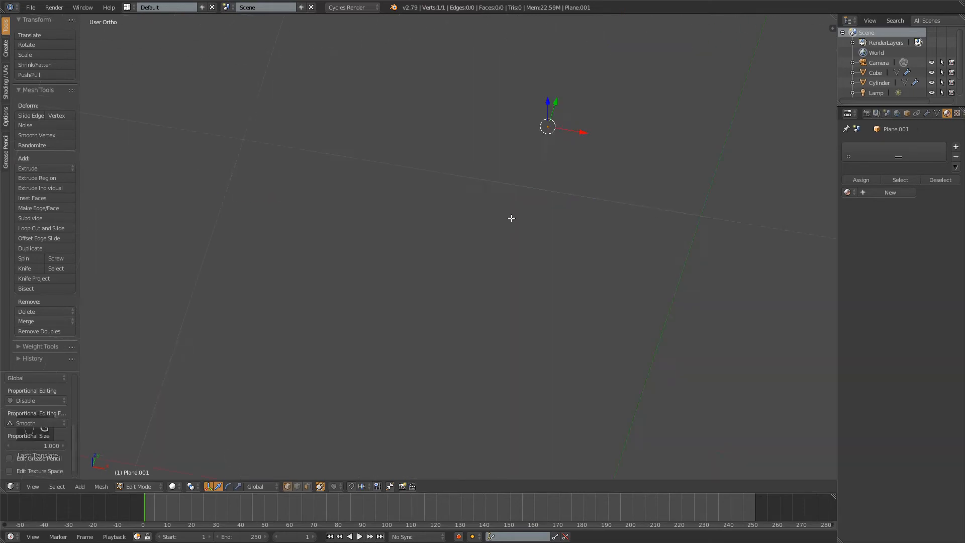
pyautogui.scroll(-6, 519, 209)
pyautogui.keyDown('shift'); pyautogui.moveTo(528, 265); pyautogui.dragTo(510, 218, button='middle'); pyautogui.keyUp('shift')
pyautogui.press('g')
pyautogui.click(308, 216)
pyautogui.press('g')
pyautogui.click(578, 163)
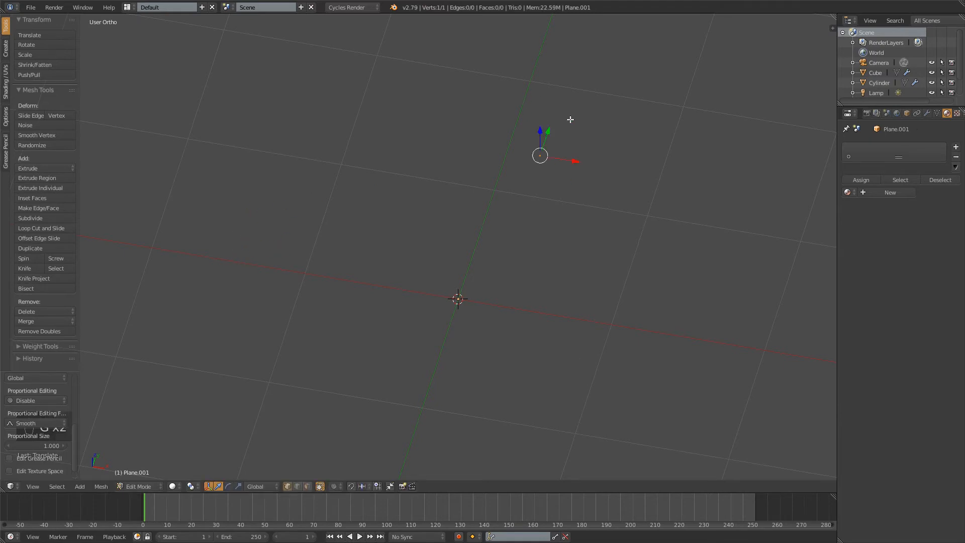
pyautogui.press('g')
pyautogui.click(715, 235)
pyautogui.press('g')
pyautogui.click(416, 429)
pyautogui.press('g')
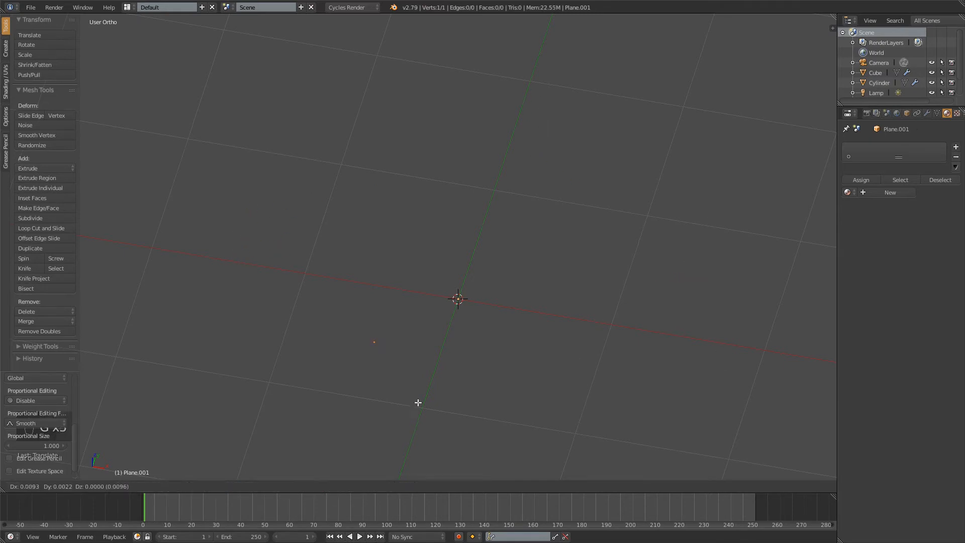
pyautogui.click(642, 415)
pyautogui.press('g')
pyautogui.rightClick(516, 276)
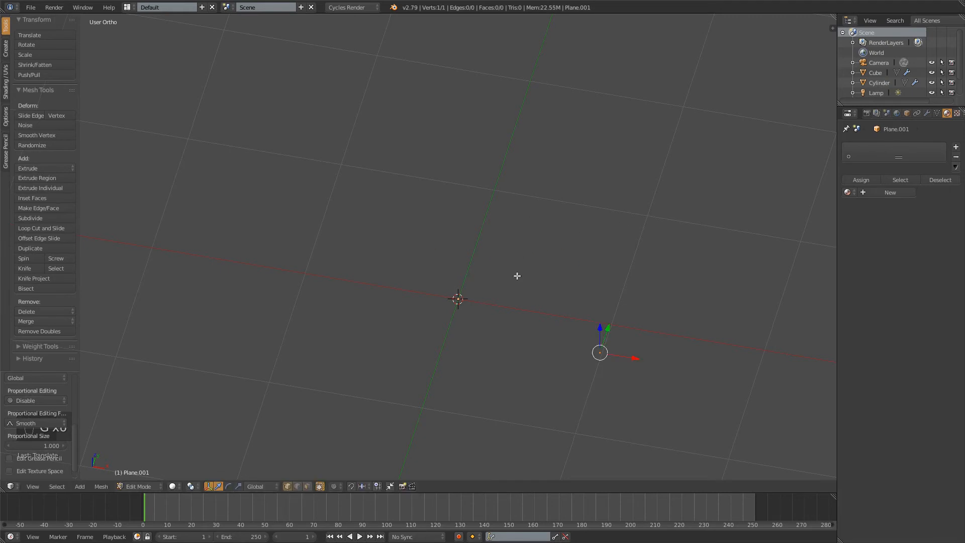
pyautogui.hotkey('ctrl', 'z')
pyautogui.hotkey('ctrl', 'z')
pyautogui.hotkey('ctrl', 'z')
pyautogui.hotkey('ctrl', 'z')
pyautogui.hotkey('ctrl', 'z')
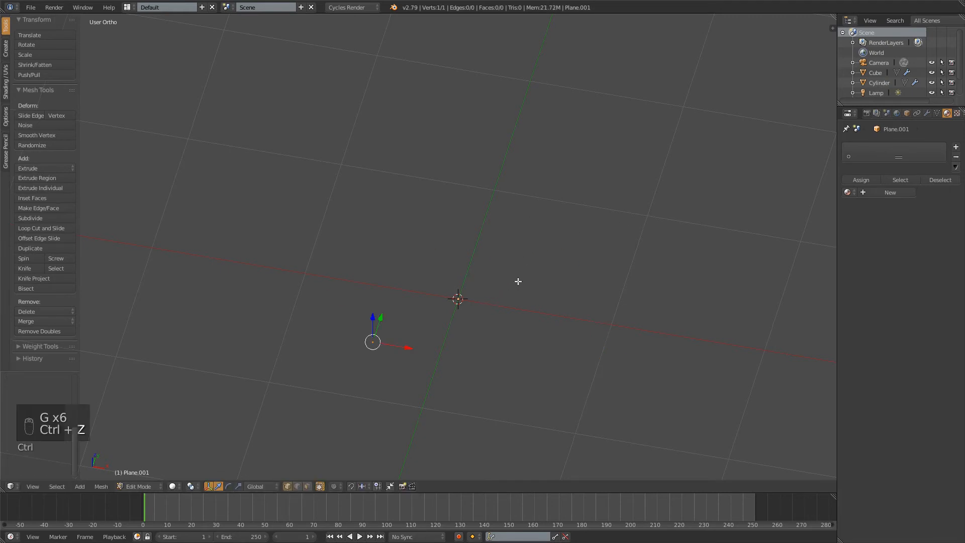
pyautogui.hotkey('ctrl', 'z')
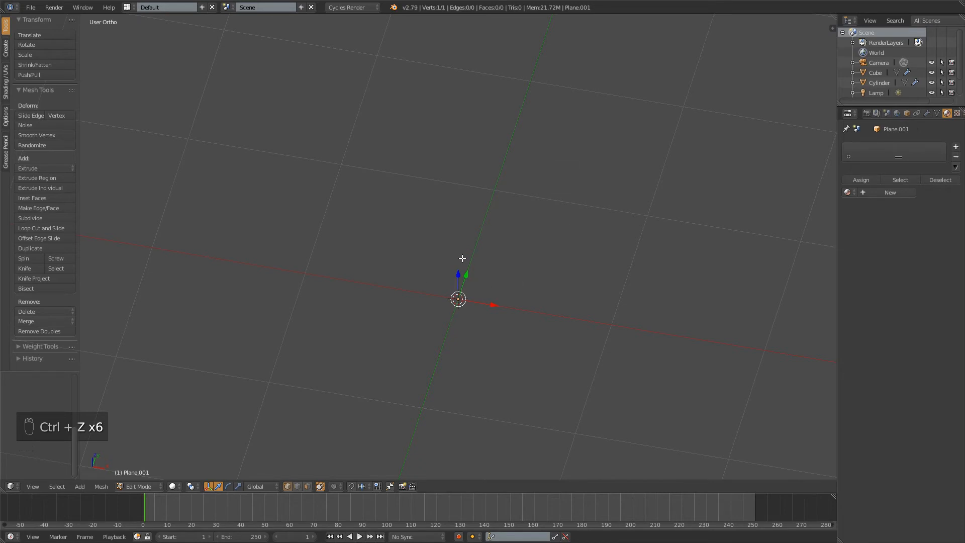
# From the front view, extrude the vertex about three grid squares along negative X to form the base line
pyautogui.moveTo(463, 258); pyautogui.dragTo(533, 272, button='middle')
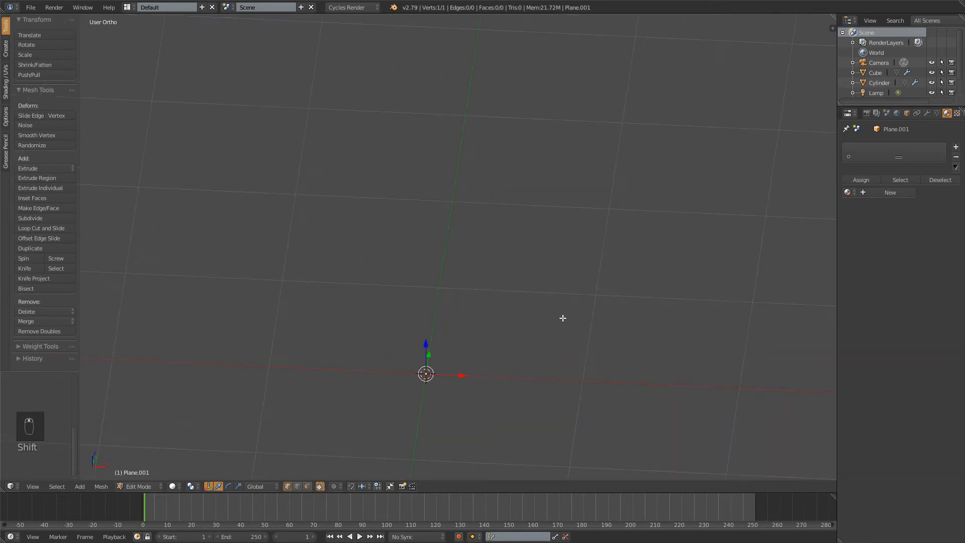
pyautogui.moveTo(563, 317); pyautogui.dragTo(517, 278, button='middle')
pyautogui.press('KP_1')
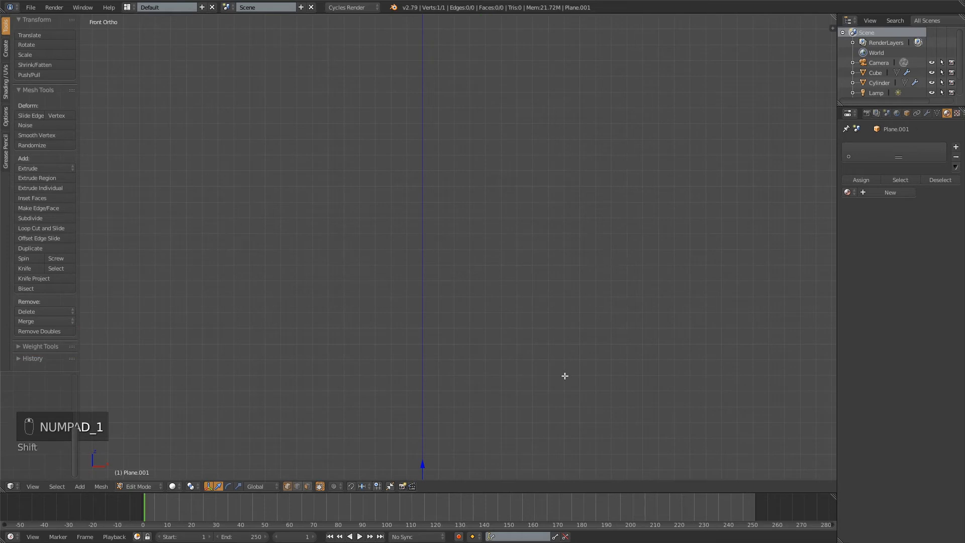
pyautogui.keyDown('shift'); pyautogui.moveTo(568, 391); pyautogui.dragTo(623, 214, button='middle'); pyautogui.keyUp('shift')
pyautogui.scroll(5, 618, 227)
pyautogui.keyDown('shift'); pyautogui.moveTo(638, 274); pyautogui.dragTo(546, 276, button='middle'); pyautogui.keyUp('shift')
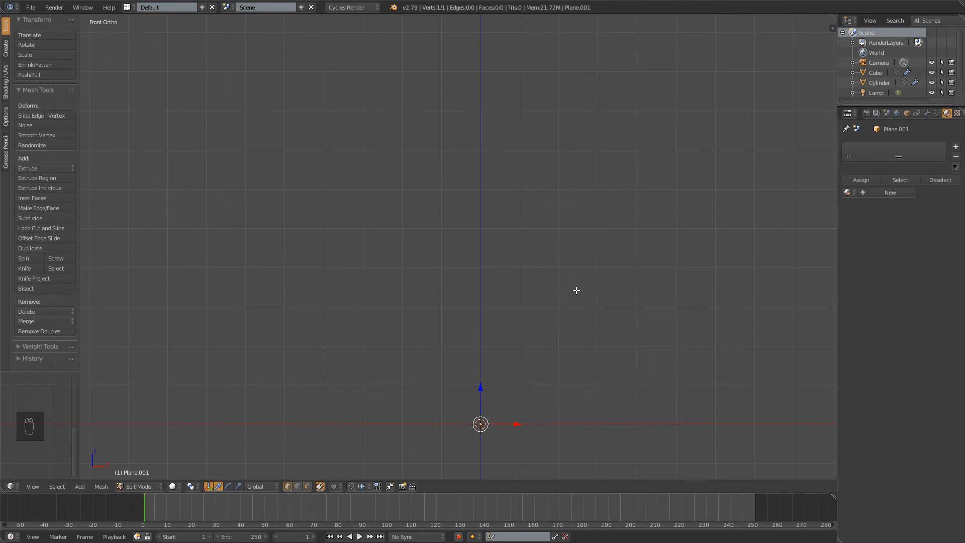
pyautogui.moveTo(549, 327)
pyautogui.keyDown('shift'); pyautogui.mouseDown(button='middle')
pyautogui.moveTo(552, 337)
pyautogui.moveTo(567, 287)
pyautogui.moveTo(557, 311)
pyautogui.mouseUp(button='middle'); pyautogui.keyUp('shift')
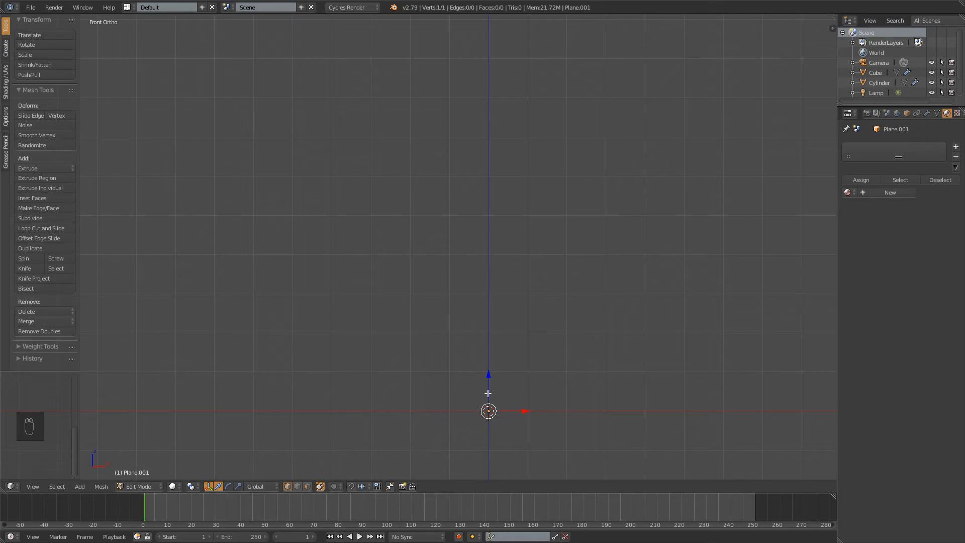
pyautogui.press('e')
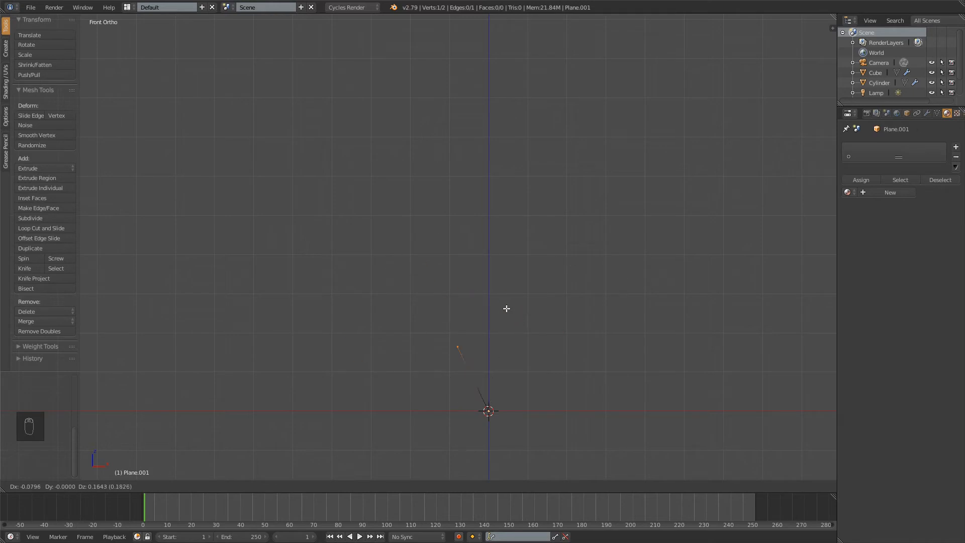
pyautogui.rightClick(536, 350)
pyautogui.press('g')
pyautogui.press('x')
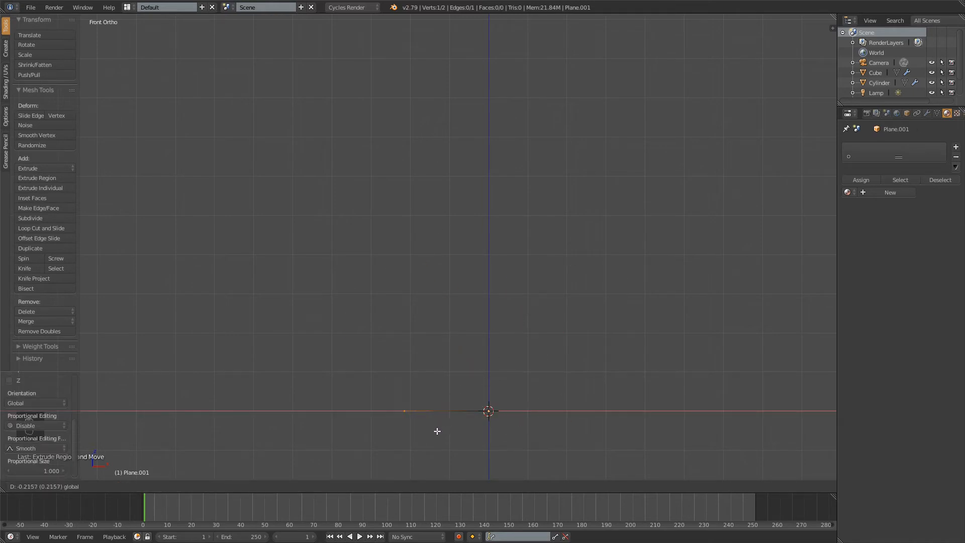
pyautogui.click(408, 429)
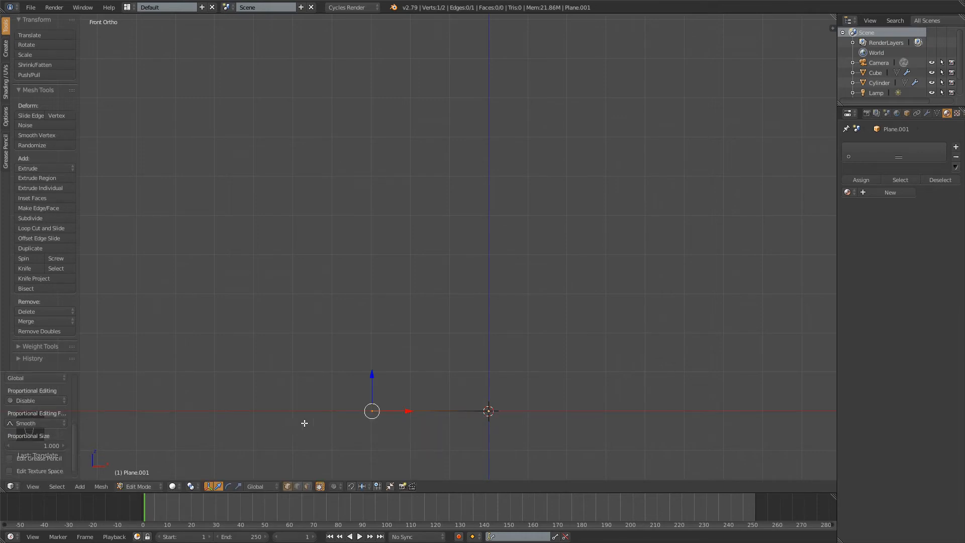
# Extrude the outer base vertex about 0.9 upward along Z and shift the new top vertex outward along negative X
pyautogui.keyDown('shift'); pyautogui.moveTo(454, 320); pyautogui.dragTo(491, 358, button='middle'); pyautogui.keyUp('shift')
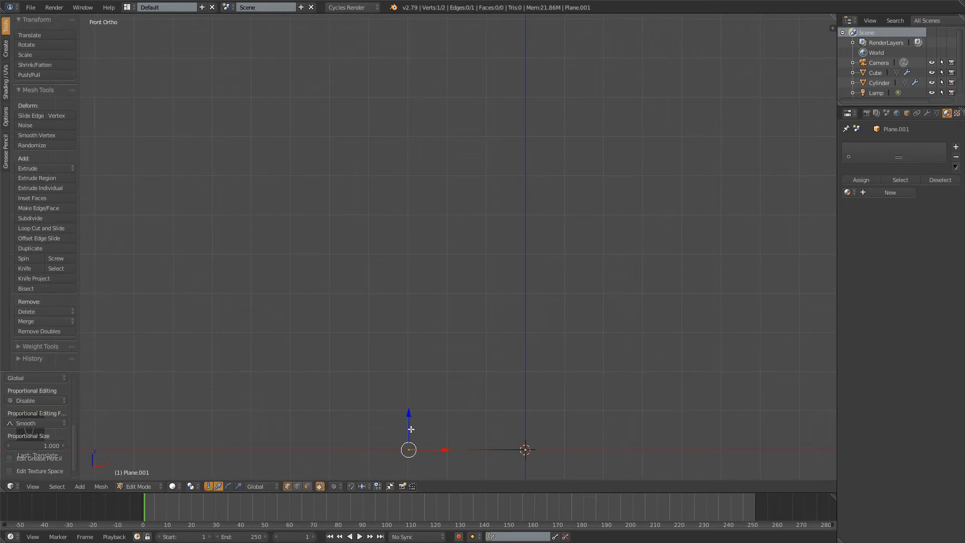
pyautogui.press('e')
pyautogui.rightClick(412, 72)
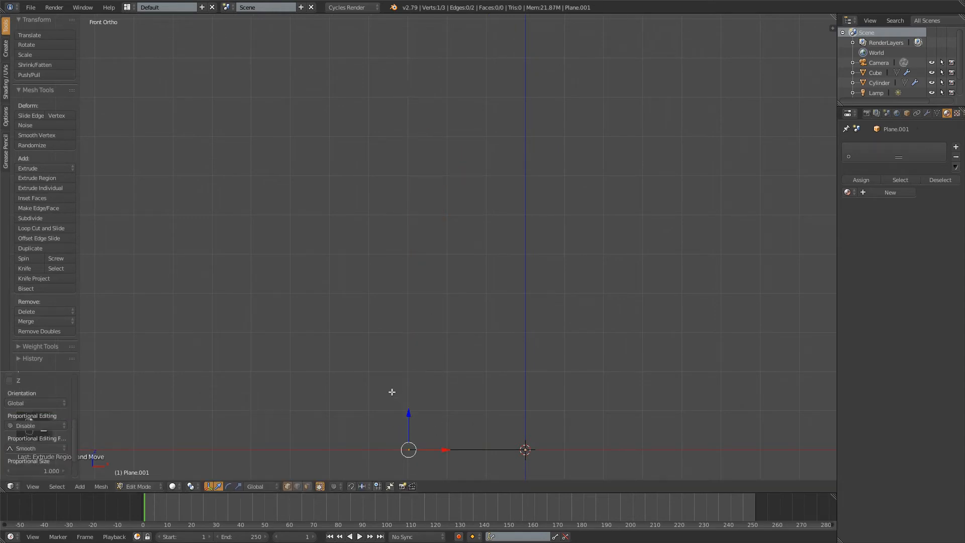
pyautogui.press('e')
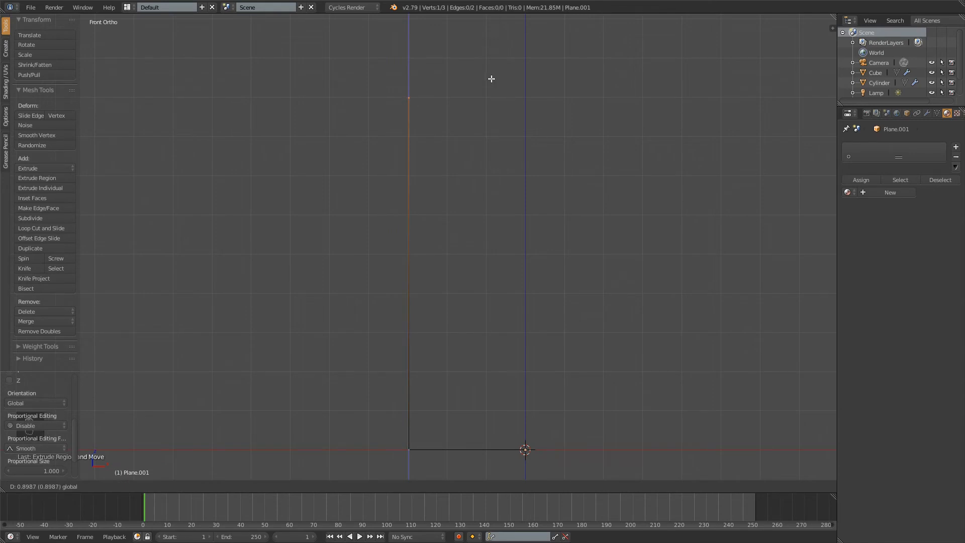
pyautogui.click(491, 79)
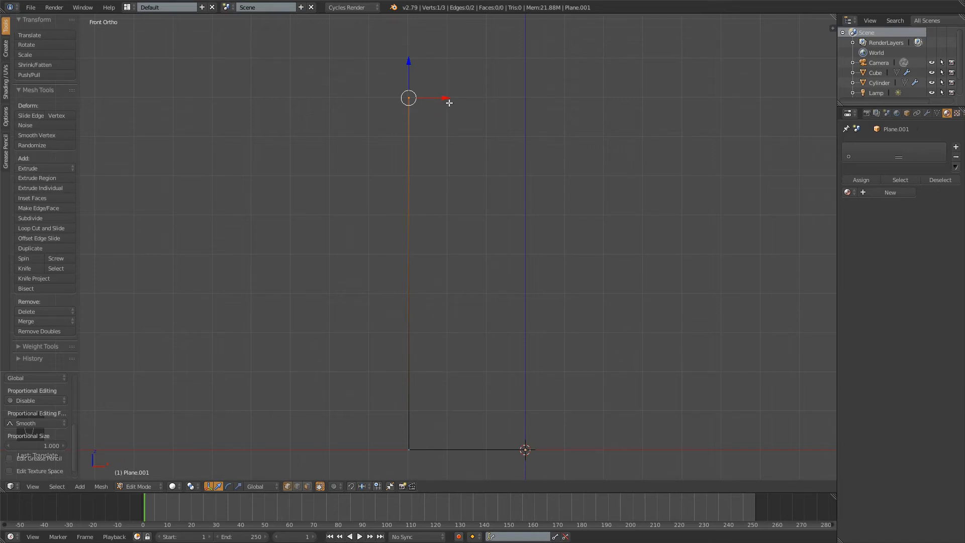
pyautogui.moveTo(443, 99); pyautogui.dragTo(411, 105)
# Deselect everything and add one centered loop cut on the slanted side edge
pyautogui.press('a')
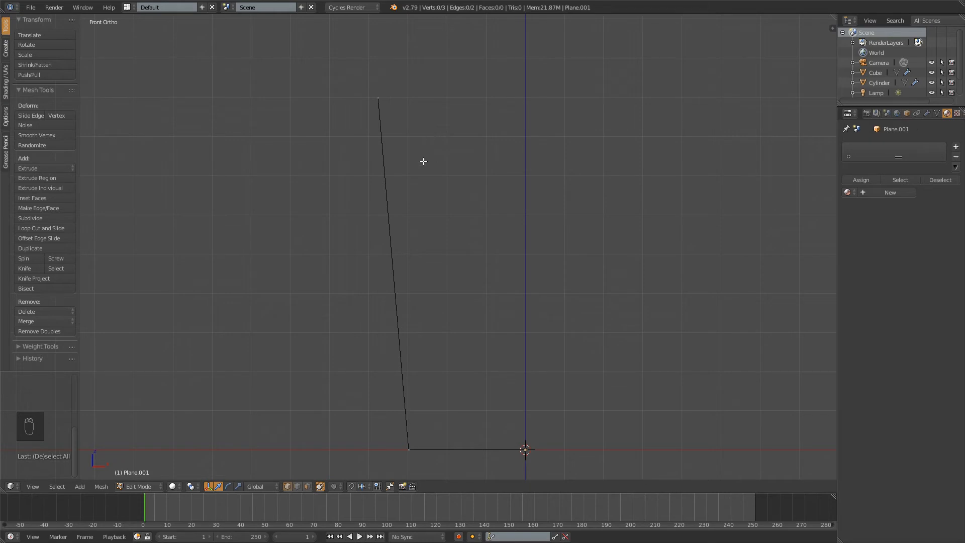
pyautogui.hotkey('ctrl', 'r')
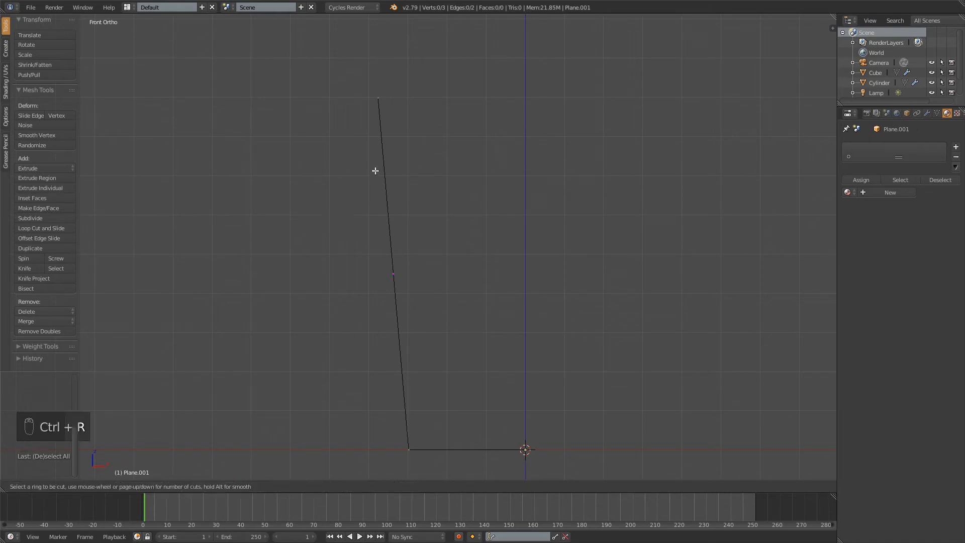
pyautogui.click(407, 266)
pyautogui.rightClick(397, 259)
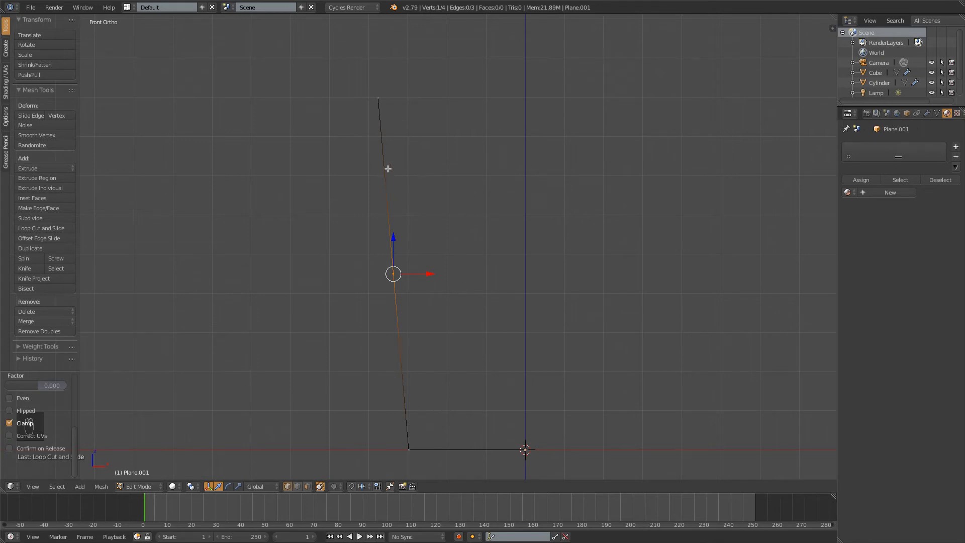
# Deselect everything and add one centered loop cut on the upper half of the slanted side edge
pyautogui.press('a')
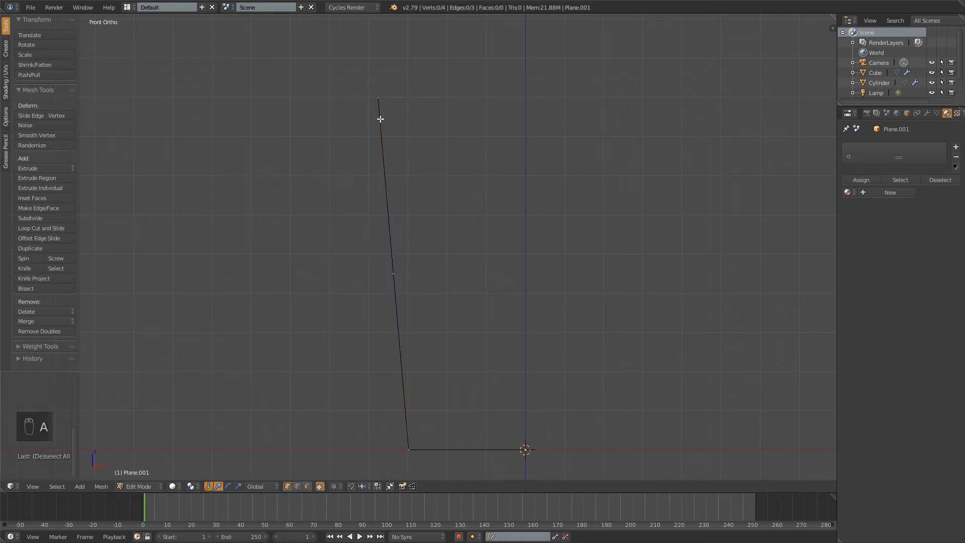
pyautogui.hotkey('ctrl', 'r')
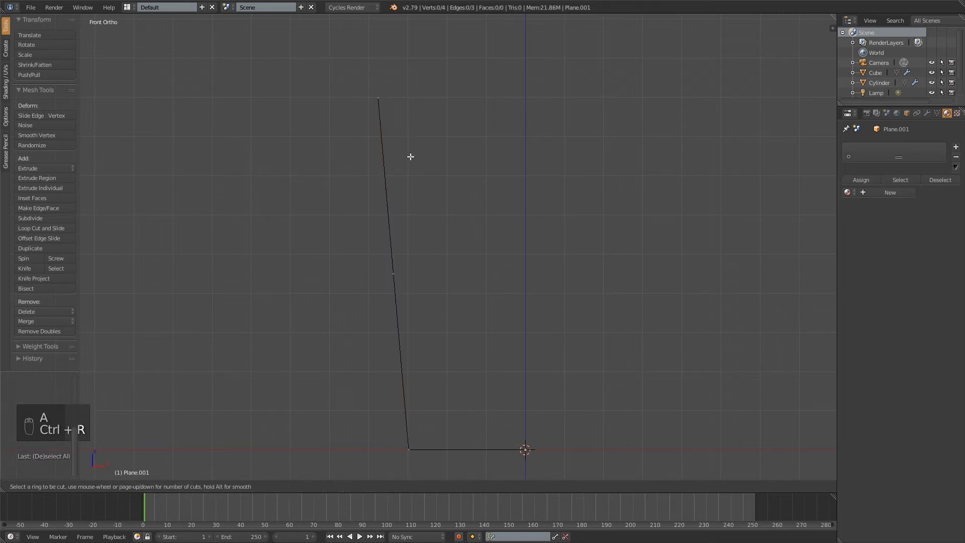
pyautogui.click(387, 171)
pyautogui.click(387, 171)
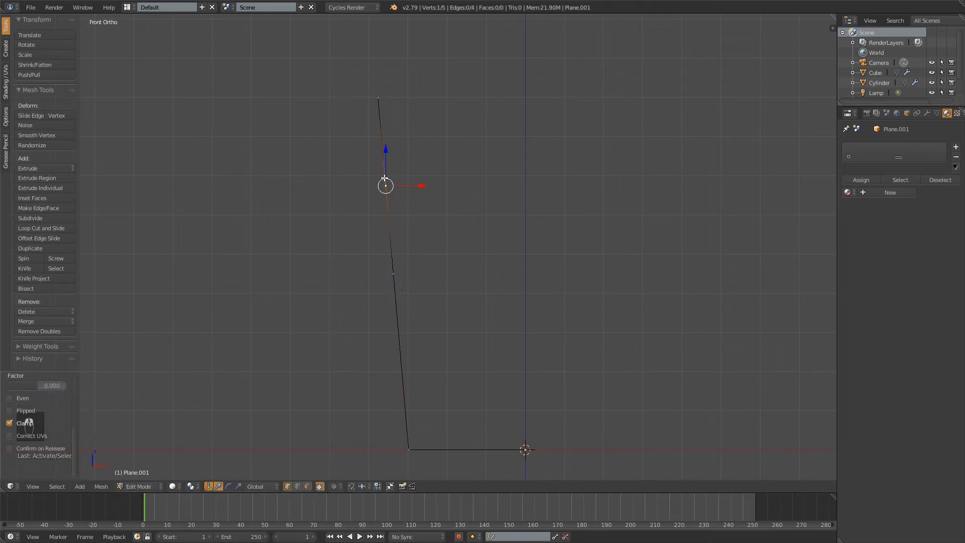
pyautogui.press('a')
pyautogui.rightClick(391, 190)
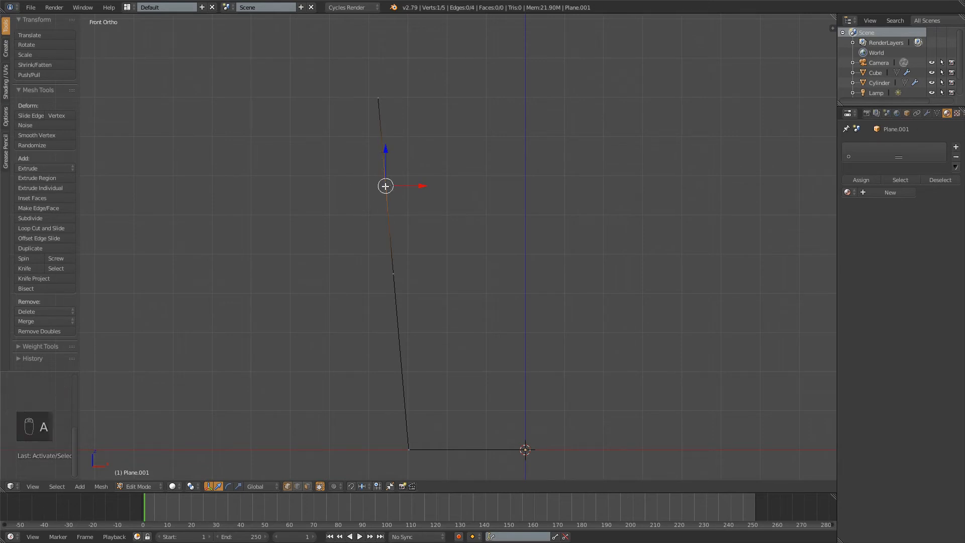
# Add a loop cut on the topmost side segment, shift its vertex about 0.026 down the wall, and deselect everything
pyautogui.hotkey('ctrl', 'r')
pyautogui.click(383, 153)
pyautogui.rightClick(382, 153)
pyautogui.press('g')
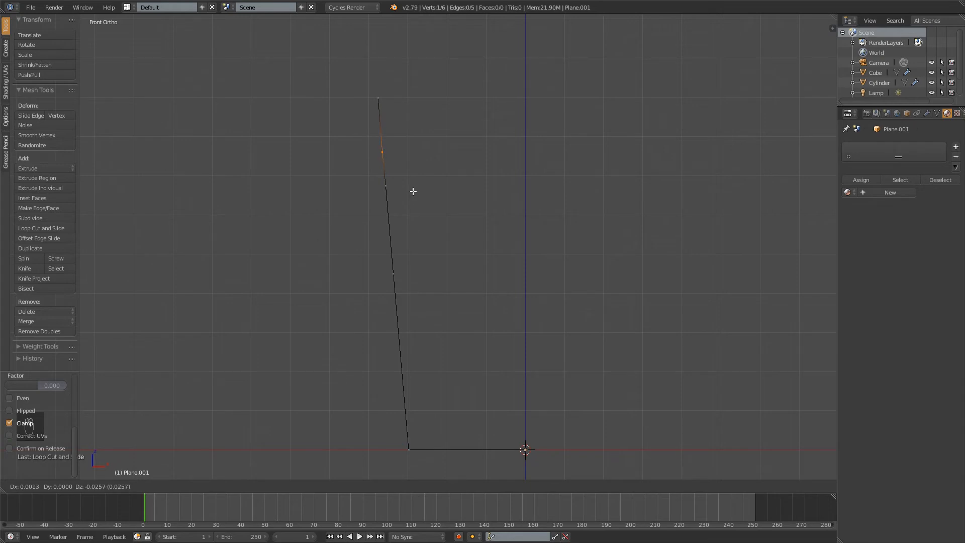
pyautogui.click(413, 191)
pyautogui.press('a')
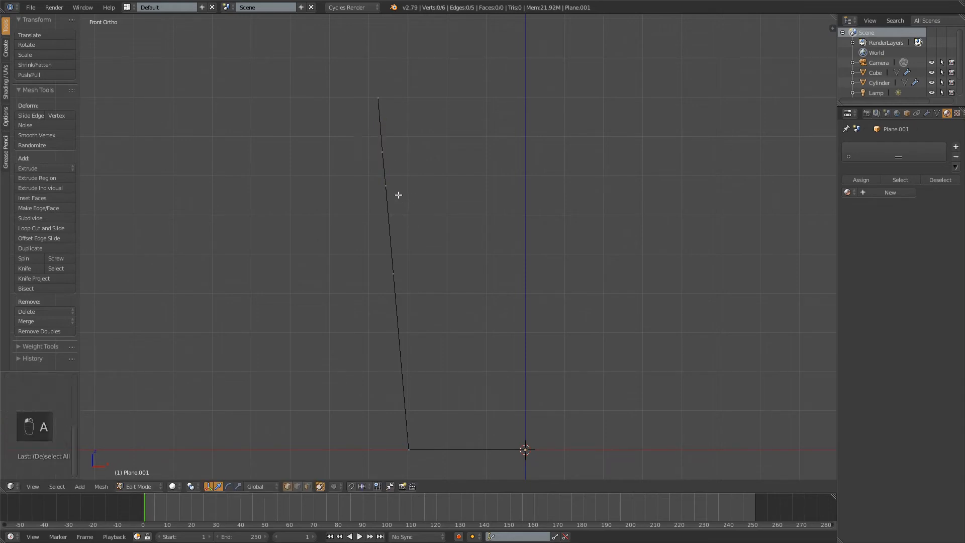
# Add two loop cuts on the short upper side segment and move them about 0.015 outward along negative X to form a ridge
pyautogui.hotkey('ctrl', 'r')
pyautogui.scroll(1, 404, 167)
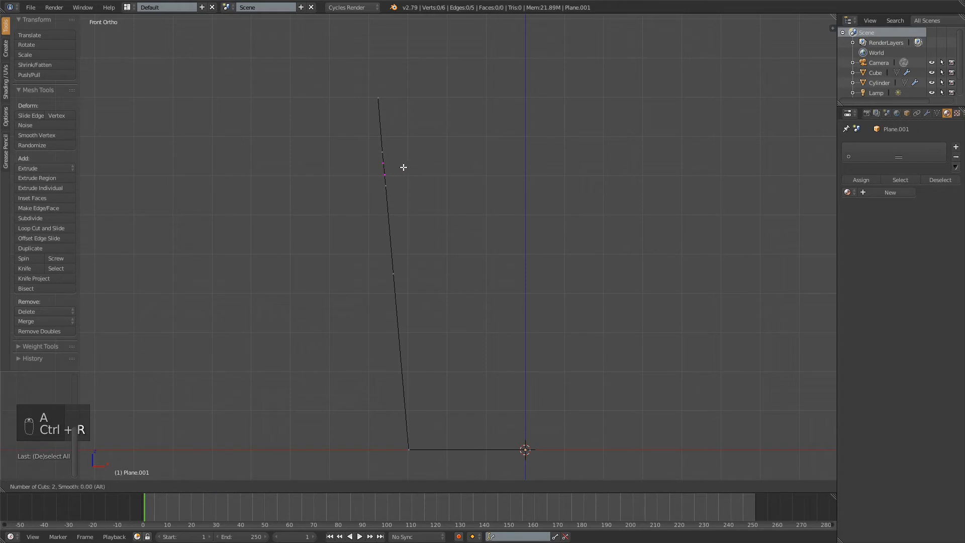
pyautogui.click(403, 167)
pyautogui.rightClick(404, 167)
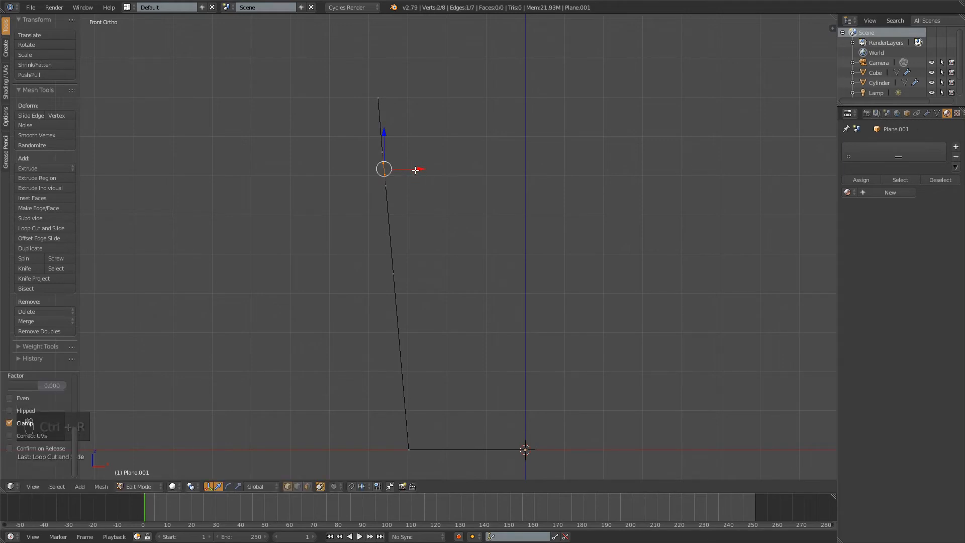
pyautogui.moveTo(421, 169); pyautogui.dragTo(413, 172)
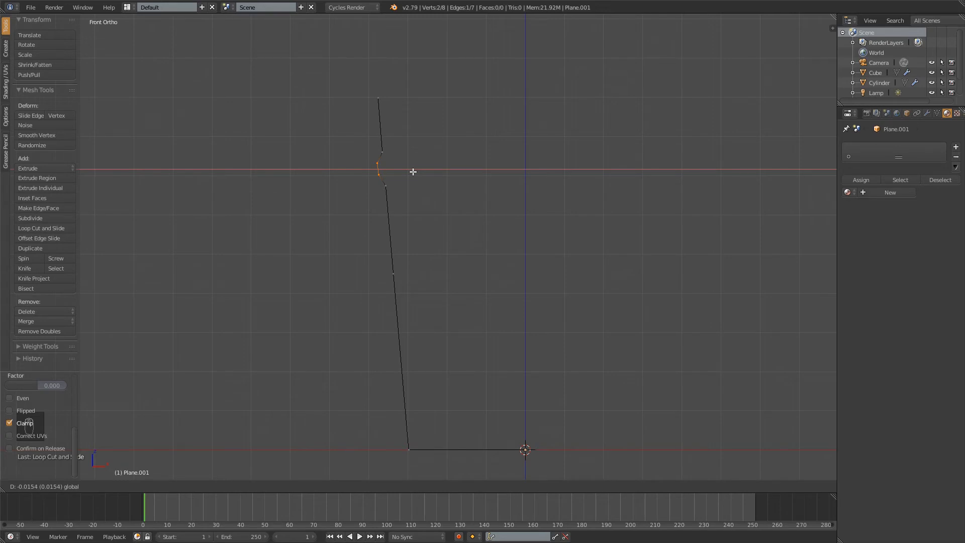
pyautogui.moveTo(413, 171); pyautogui.dragTo(413, 172)
pyautogui.press('a')
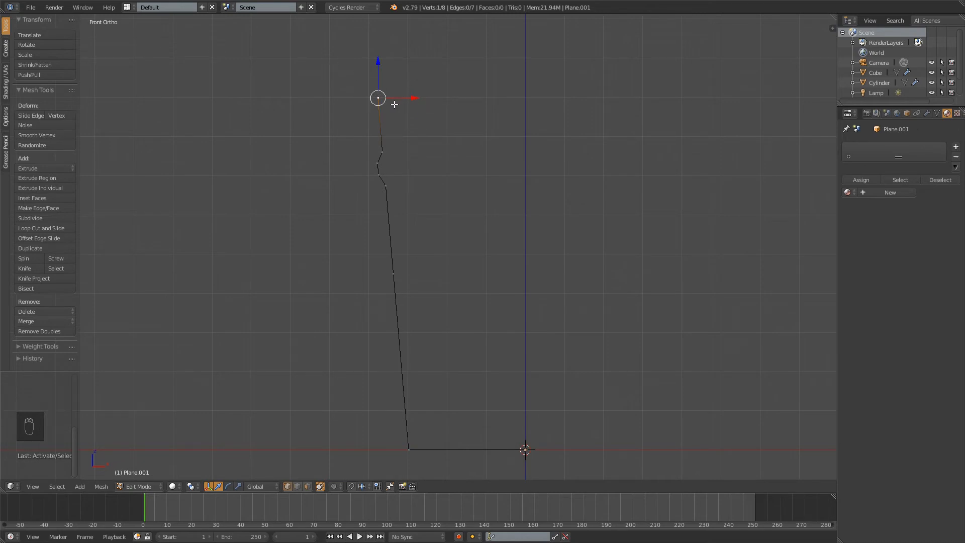
# Extrude the top vertex about 0.03 inward along X for the rim, and extrude it about 0.86 down for the inner wall
pyautogui.press('e')
pyautogui.press('x')
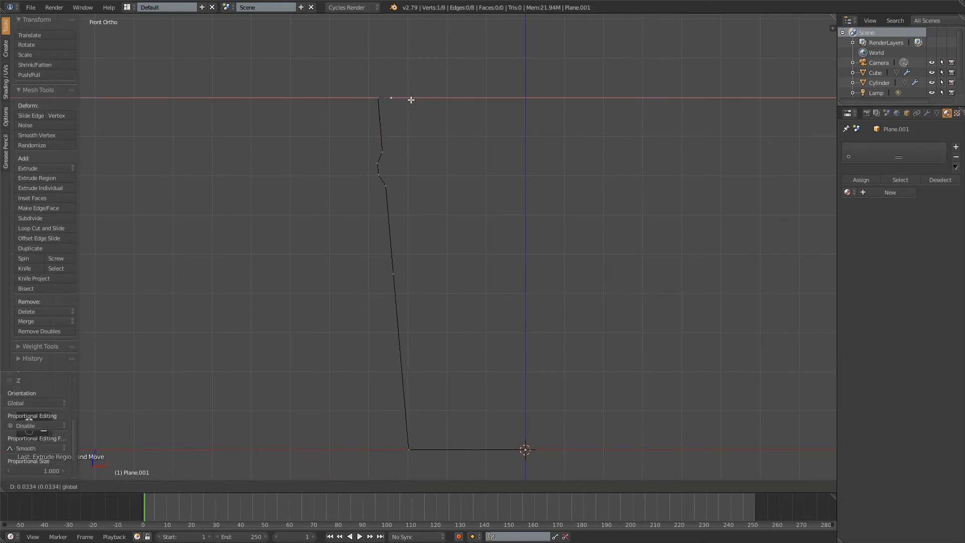
pyautogui.click(408, 101)
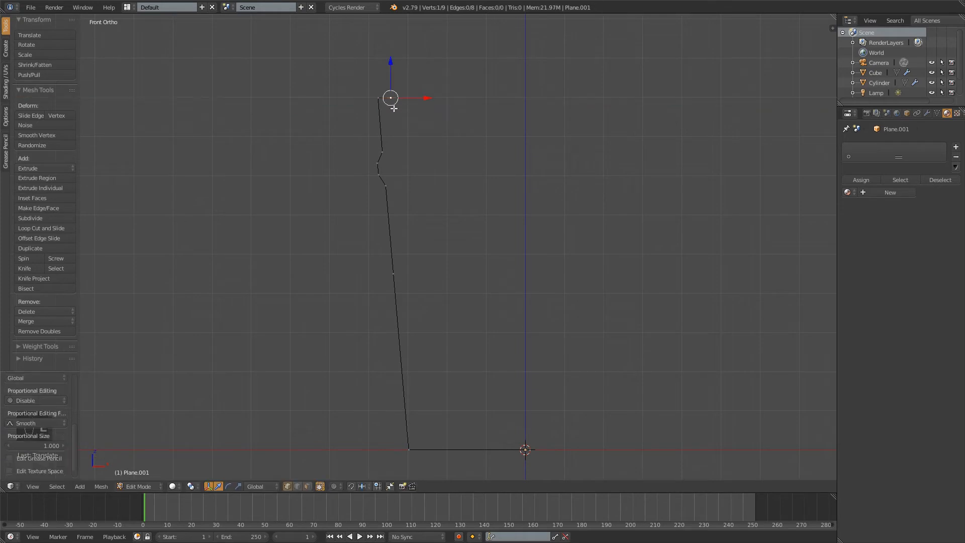
pyautogui.press('e')
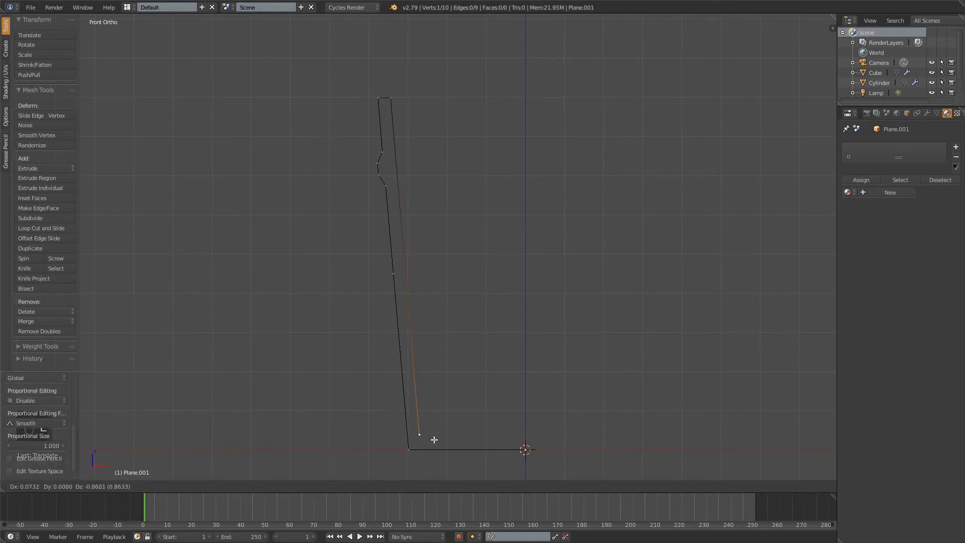
pyautogui.click(434, 439)
# Extrude the lower inner wall vertex along X to the central axis to form the inner base line
pyautogui.press('e')
pyautogui.rightClick(562, 427)
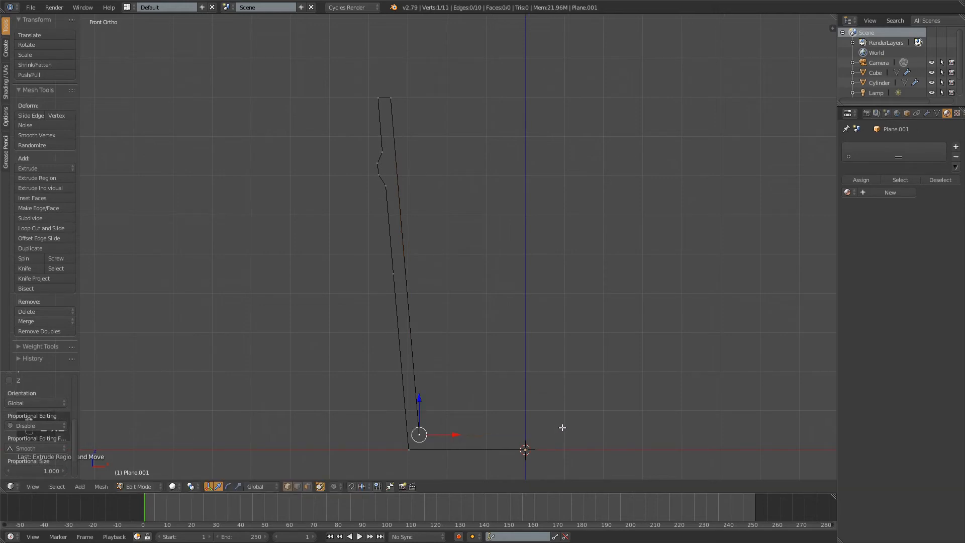
pyautogui.press('g')
pyautogui.press('x')
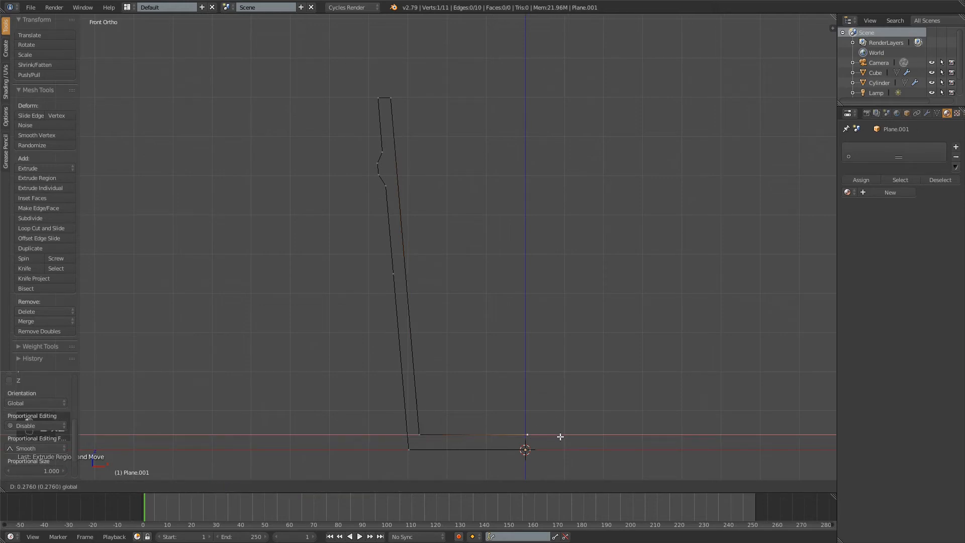
pyautogui.click(558, 437)
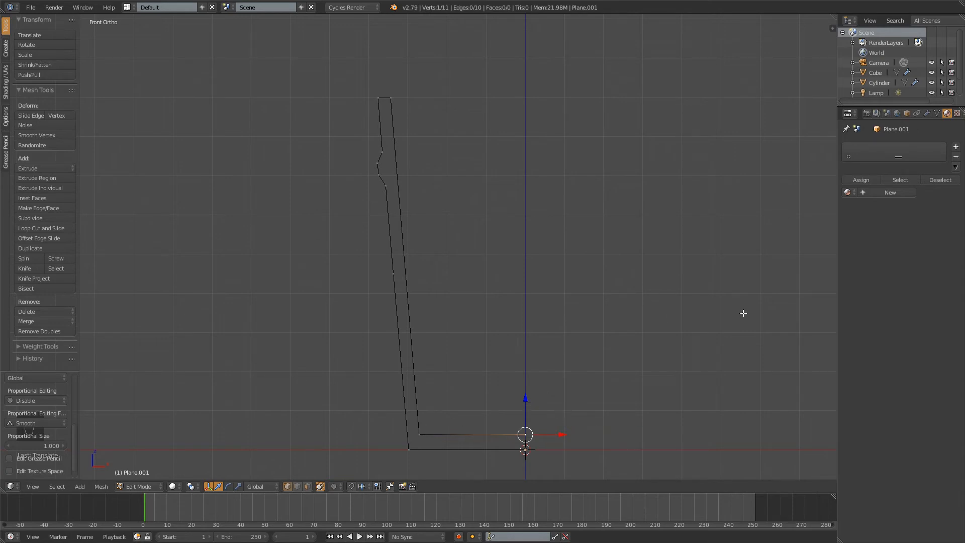
# Set the inner base vertex's Z coordinate to 0, and raise it back up to about 0.036 along Z
pyautogui.press('n')
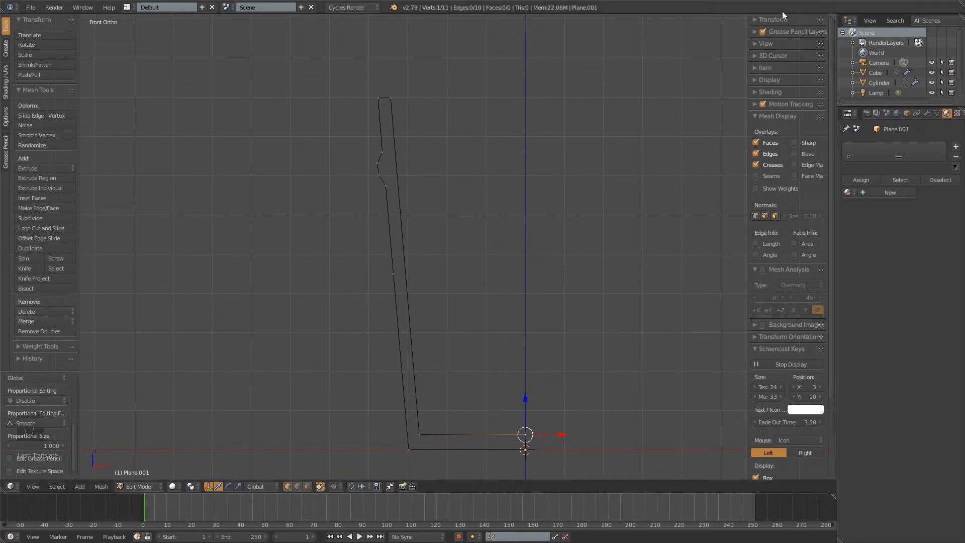
pyautogui.click(757, 20)
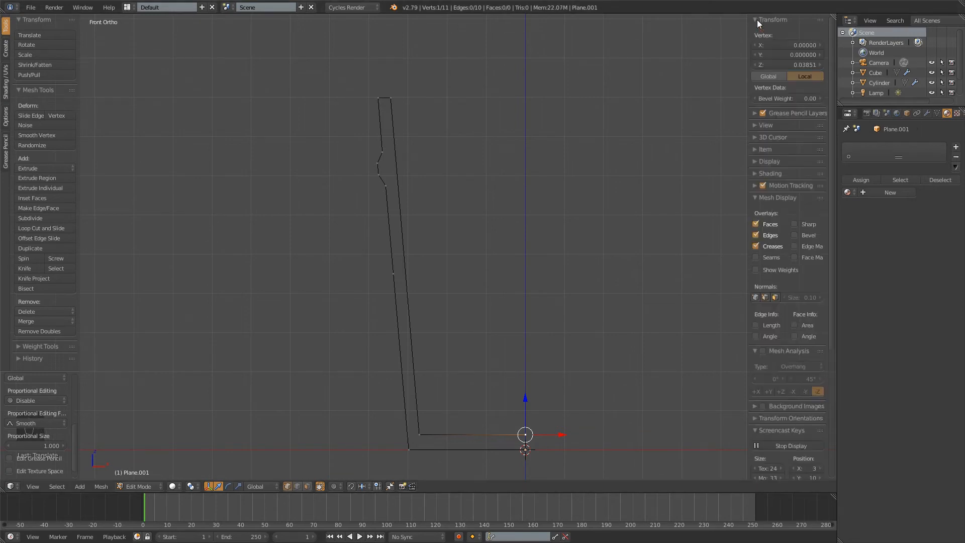
pyautogui.click(775, 65)
pyautogui.write('0')
pyautogui.press('KP_Enter')
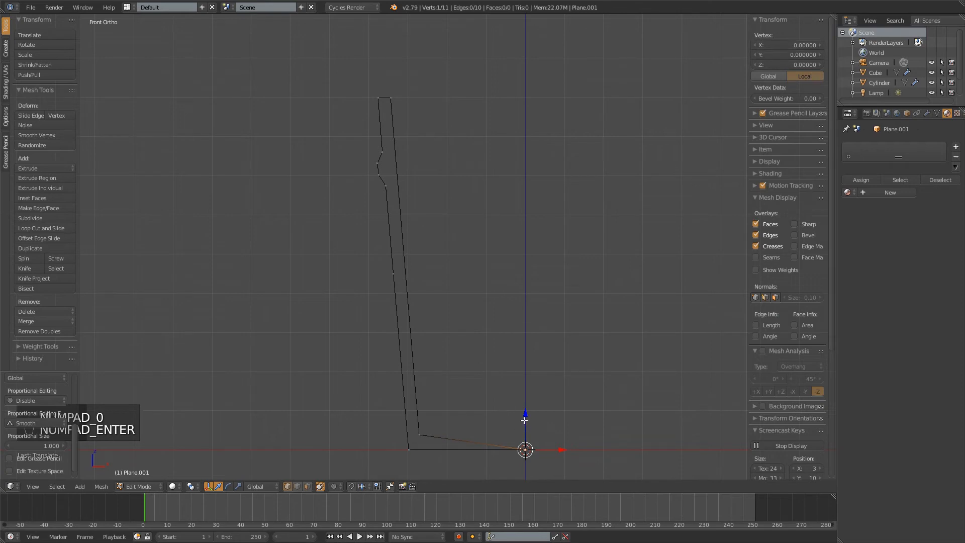
pyautogui.moveTo(524, 420); pyautogui.dragTo(527, 395)
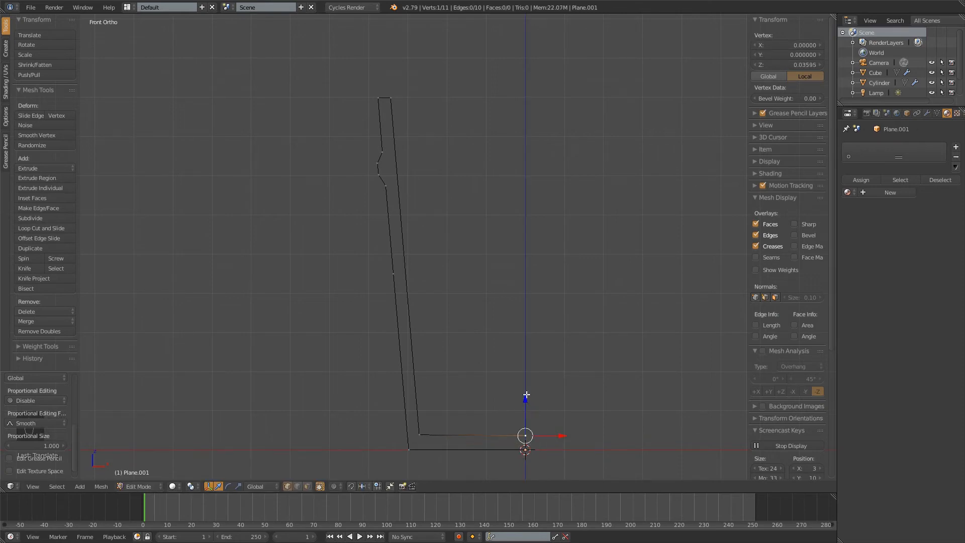
# Set the X and Y coordinates of the inner base vertex on the central axis to 0
pyautogui.click(782, 43)
pyautogui.write('0')
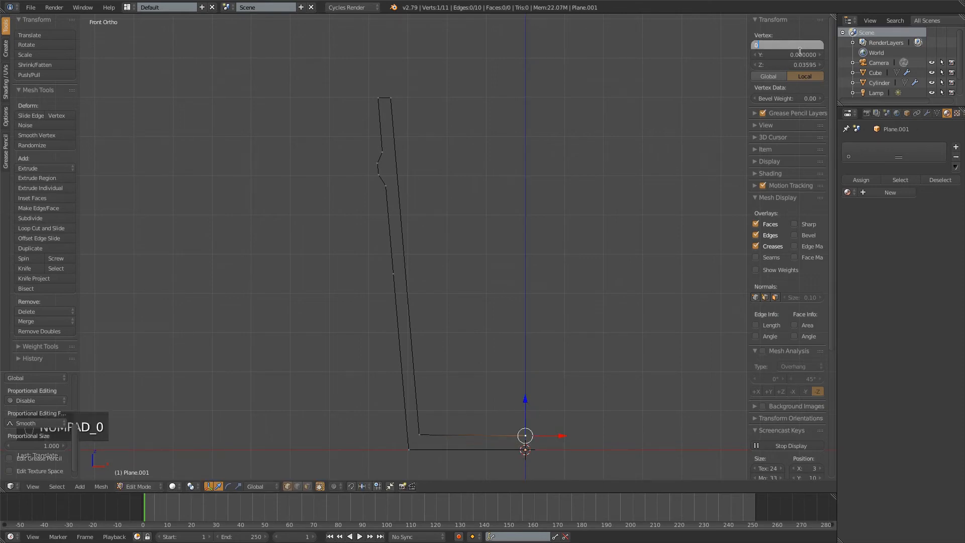
pyautogui.press('KP_Enter')
pyautogui.click(800, 53)
pyautogui.write('0')
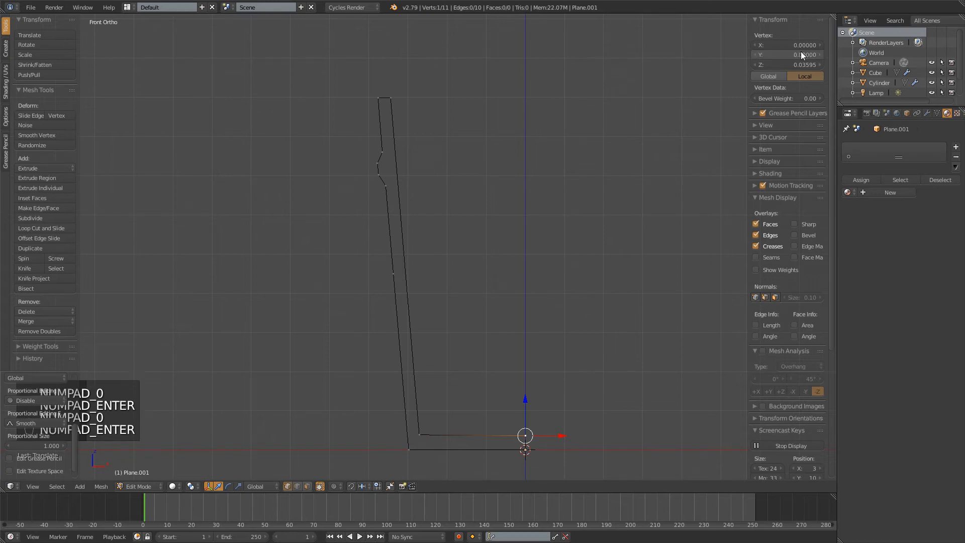
pyautogui.press('KP_Enter')
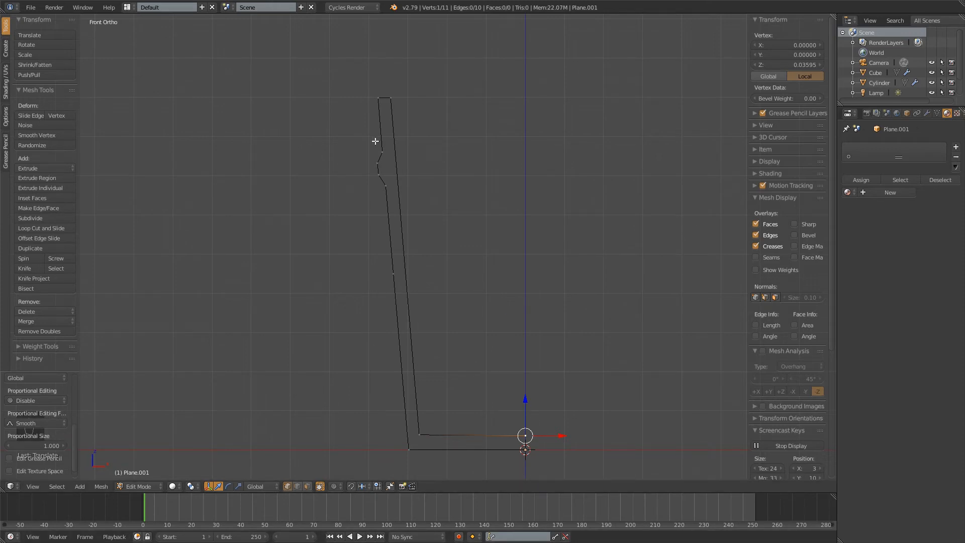
# Add a centered loop cut on the short rim edge, raise its vertex about 0.008 along Z, and deselect everything
pyautogui.hotkey('ctrl', 'r')
pyautogui.click(383, 98)
pyautogui.rightClick(383, 98)
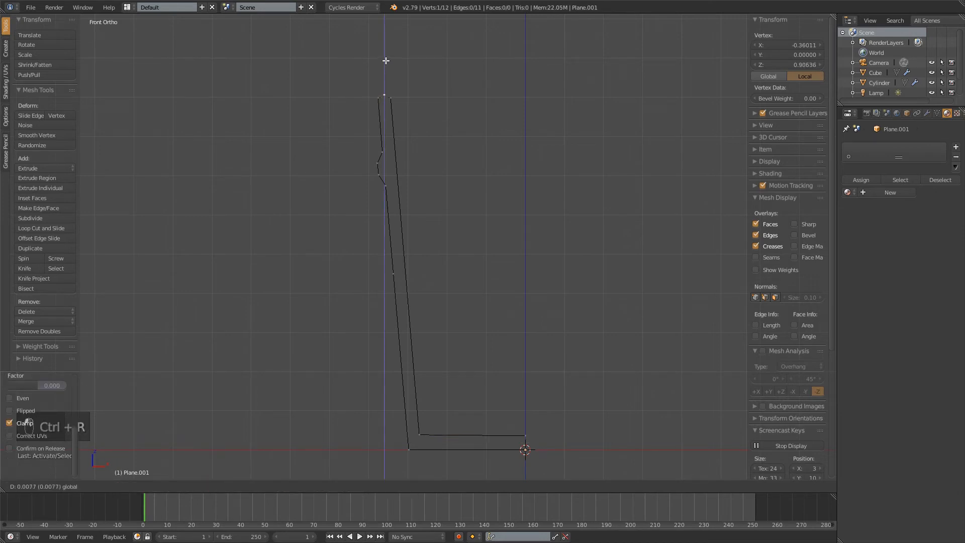
pyautogui.moveTo(385, 62); pyautogui.dragTo(385, 60)
pyautogui.press('a')
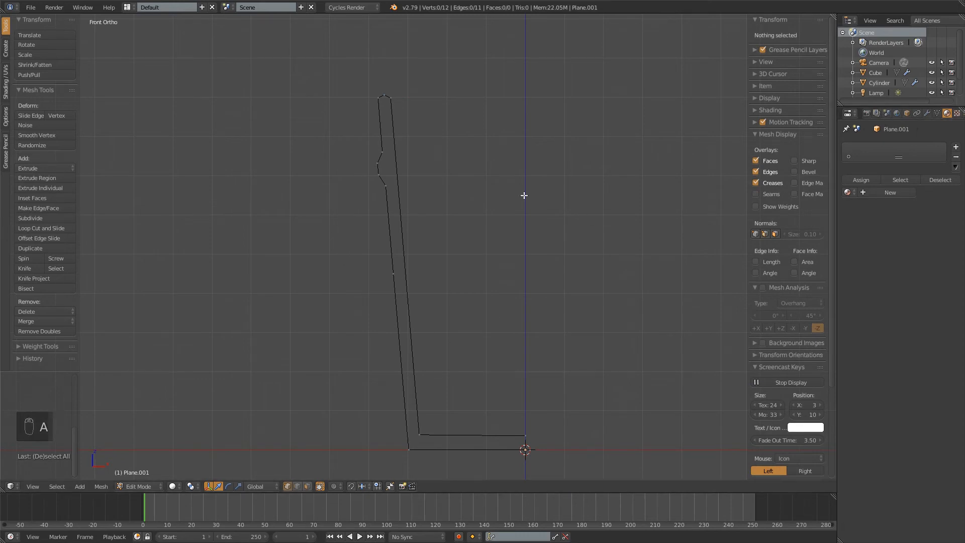
# Add a Screw modifier to the glass profile
pyautogui.click(928, 113)
pyautogui.click(865, 149)
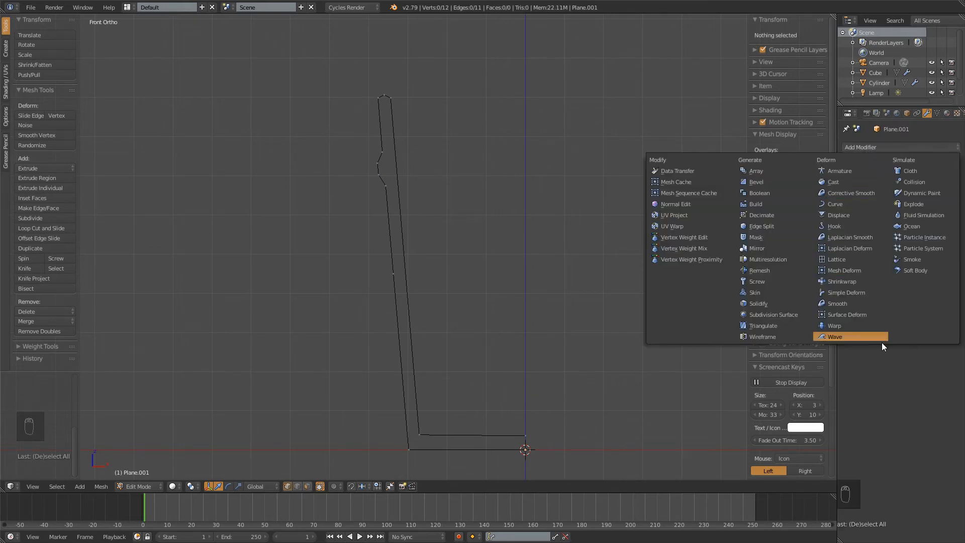
pyautogui.click(775, 281)
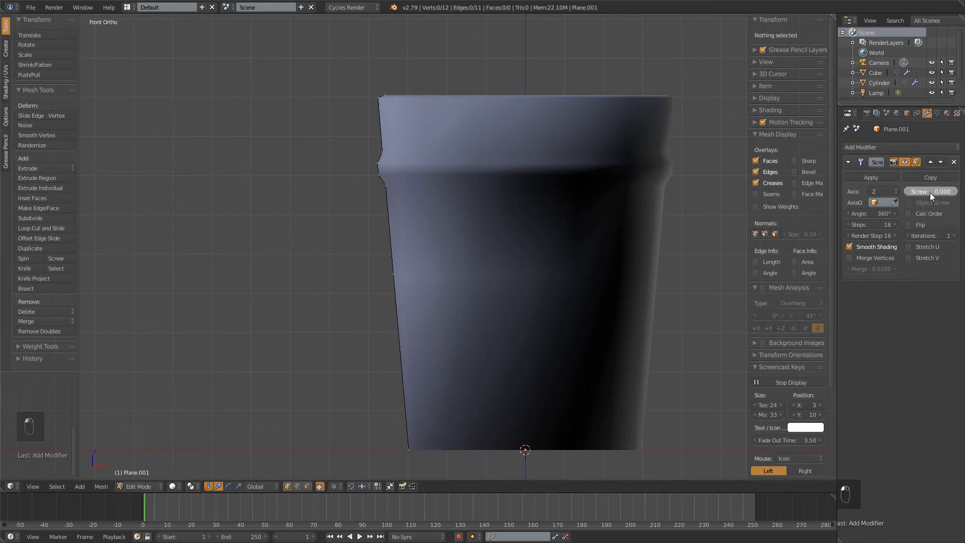
# Try a Screw offset of 1.3 on the modifier, and reset the offset to 0
pyautogui.moveTo(930, 193); pyautogui.dragTo(939, 195)
pyautogui.scroll(-4, 600, 186)
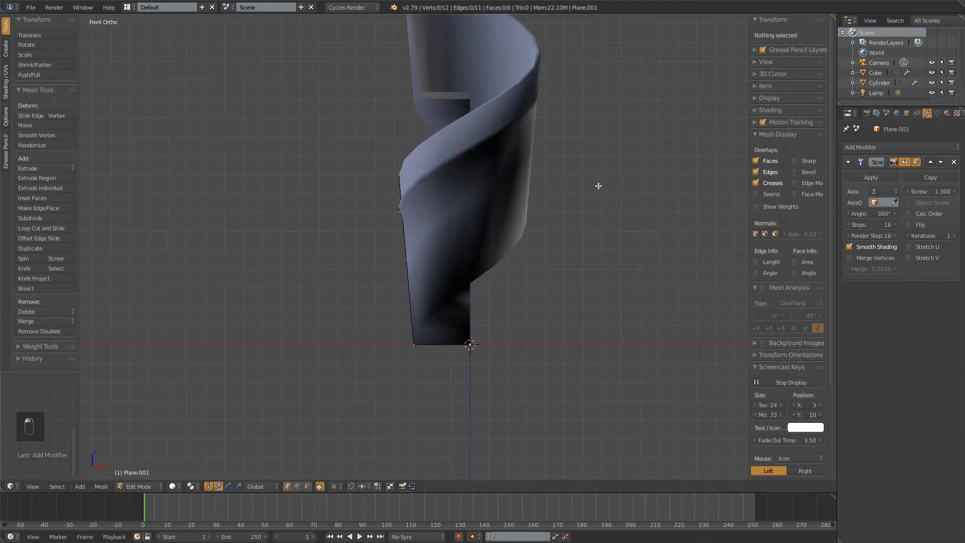
pyautogui.moveTo(599, 186); pyautogui.dragTo(667, 198, button='middle')
pyautogui.keyDown('shift'); pyautogui.moveTo(476, 97); pyautogui.dragTo(514, 139, button='middle'); pyautogui.keyUp('shift')
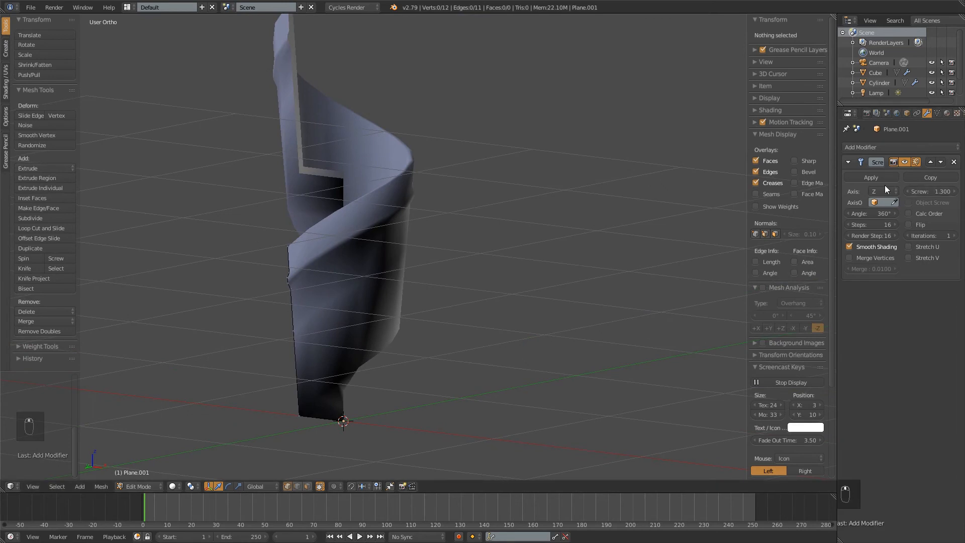
pyautogui.doubleClick(928, 191)
pyautogui.write('0')
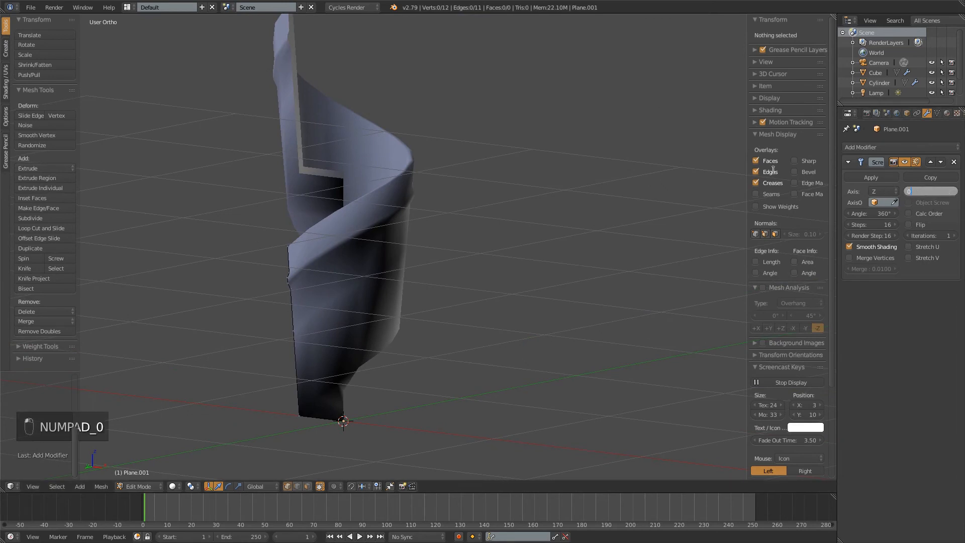
pyautogui.press('KP_Enter')
# Return to the front view and enable Flip on the Screw modifier to reverse the surface normals
pyautogui.moveTo(714, 217); pyautogui.dragTo(593, 150, button='middle')
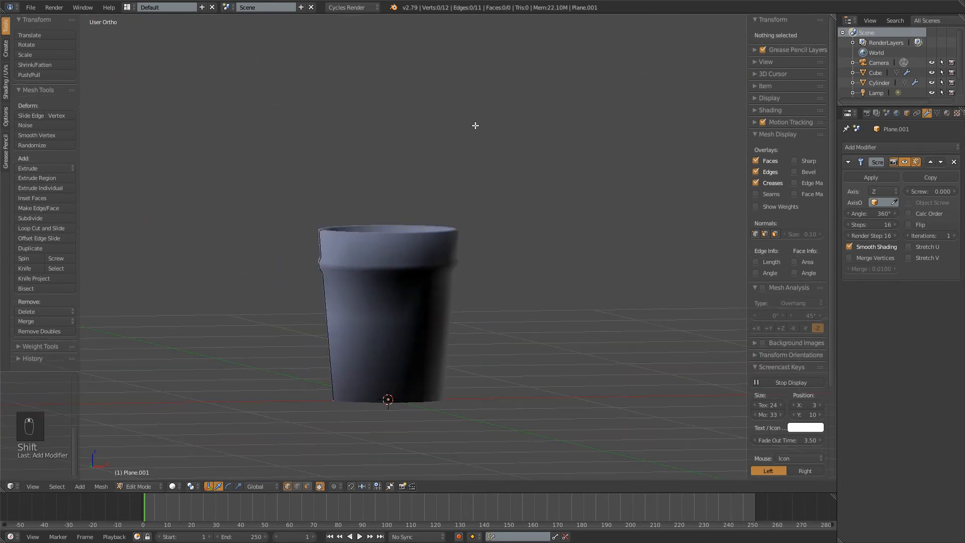
pyautogui.moveTo(476, 125); pyautogui.dragTo(531, 129, button='middle')
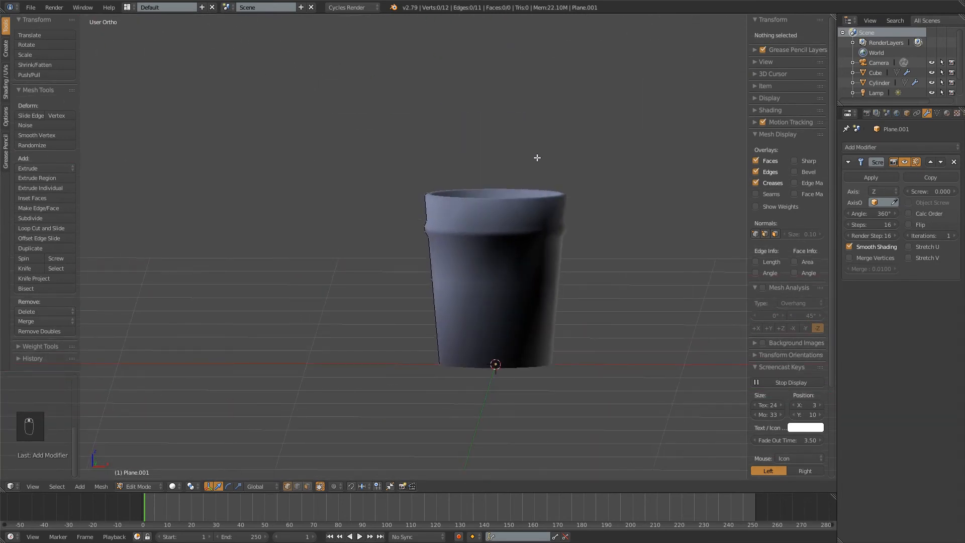
pyautogui.press('KP_1')
pyautogui.keyDown('shift'); pyautogui.moveTo(580, 235); pyautogui.dragTo(558, 197, button='middle'); pyautogui.keyUp('shift')
pyautogui.scroll(2, 629, 236)
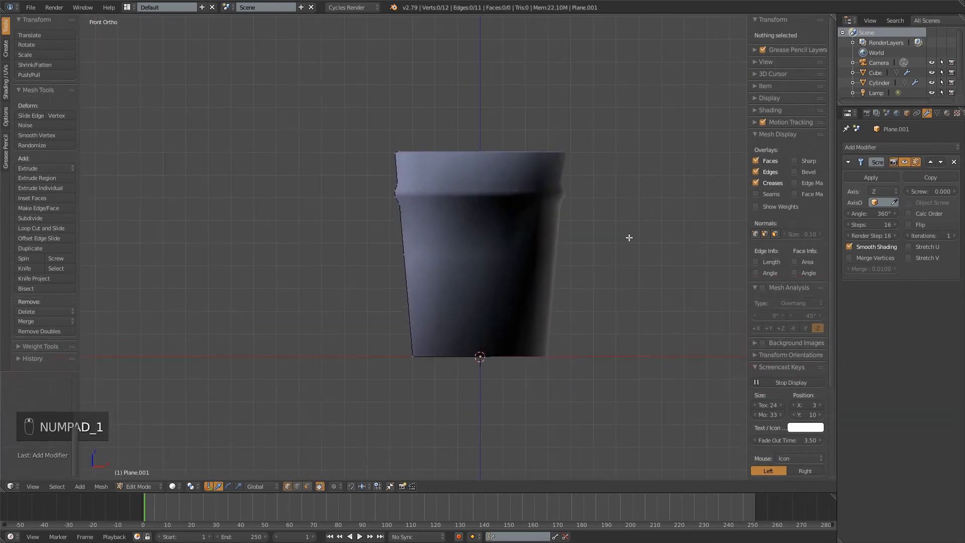
pyautogui.keyDown('shift'); pyautogui.moveTo(633, 166); pyautogui.dragTo(579, 186, button='middle'); pyautogui.keyUp('shift')
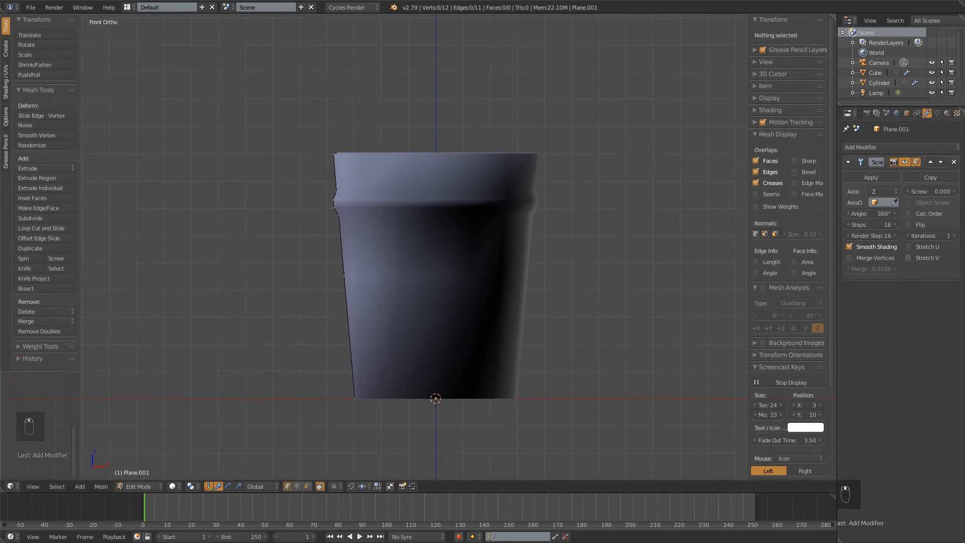
pyautogui.click(916, 223)
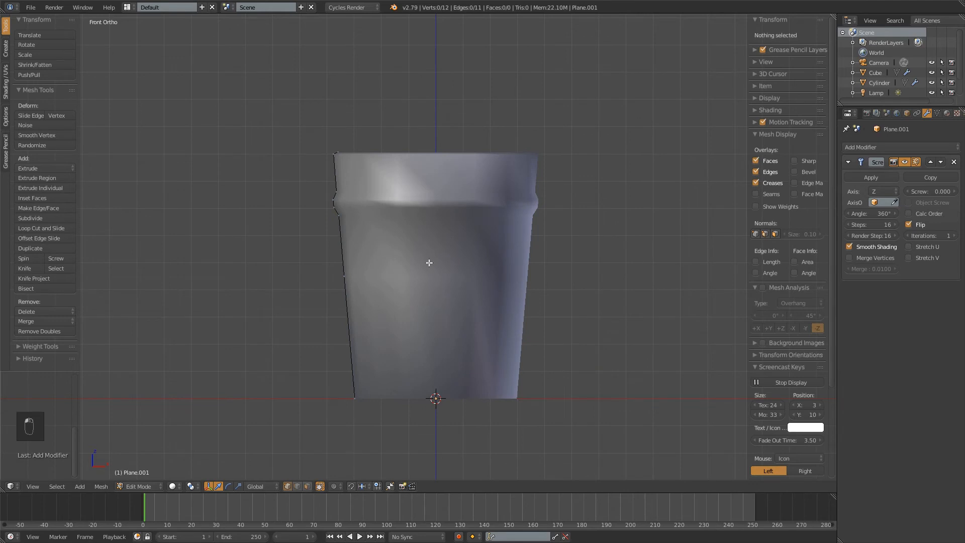
# Turn Flip off and back on for the Screw modifier to compare the surface shading
pyautogui.moveTo(574, 227); pyautogui.dragTo(444, 155, button='middle')
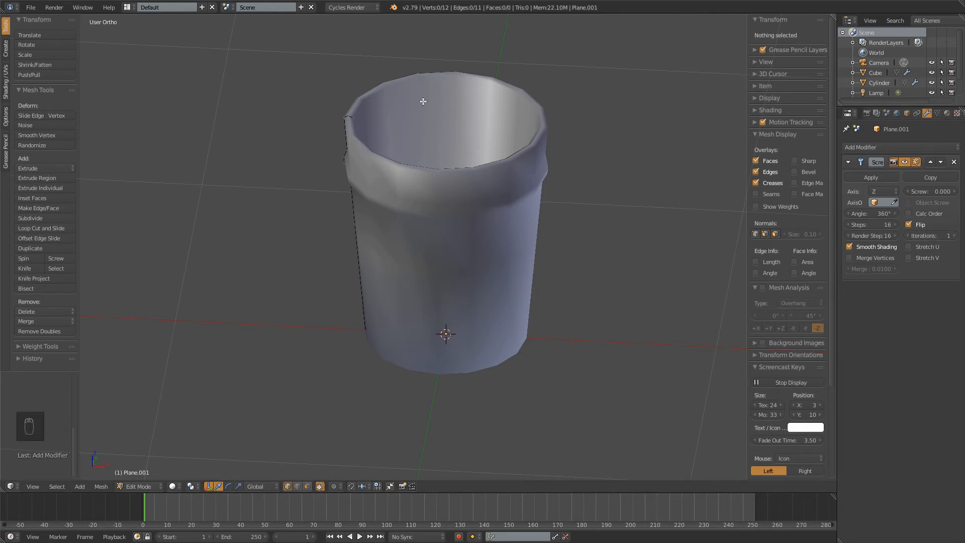
pyautogui.click(914, 225)
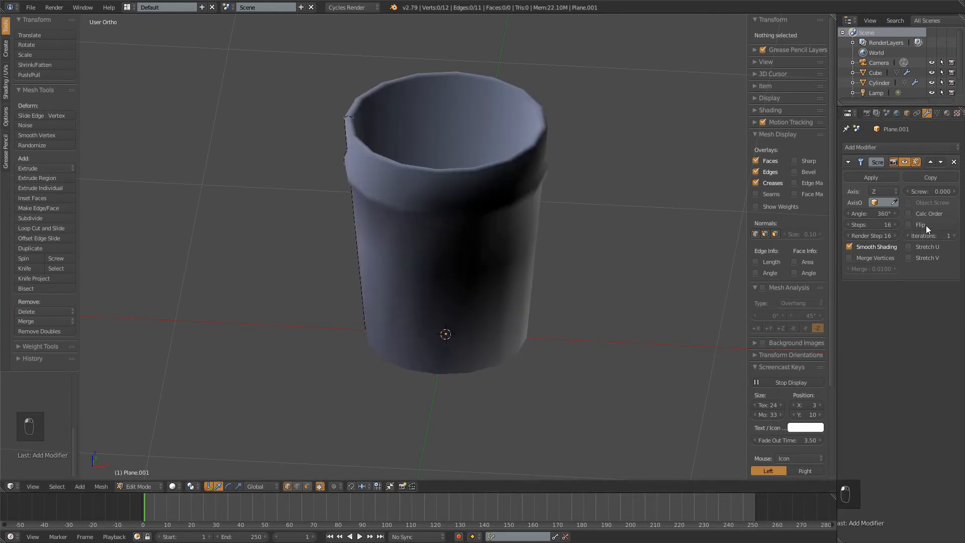
pyautogui.click(909, 225)
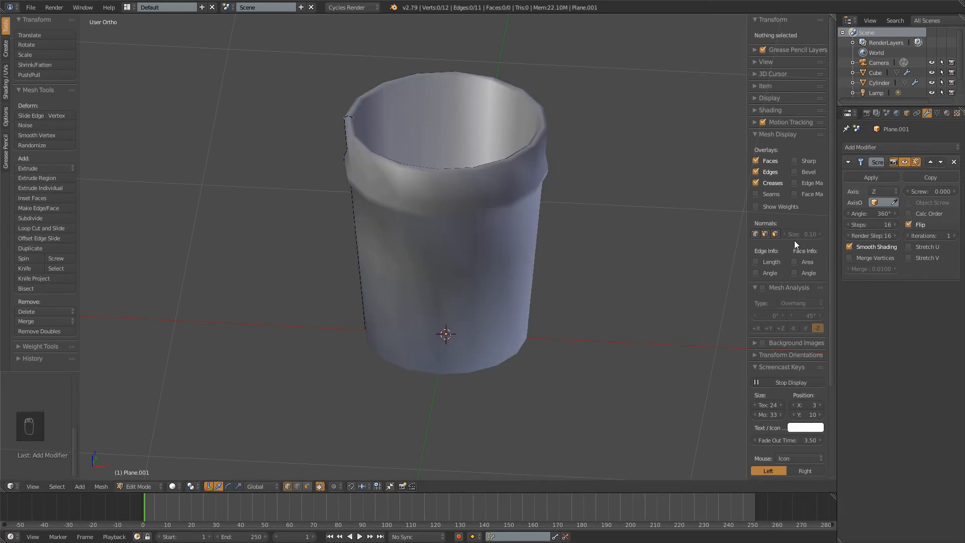
# Try a Screw angle of about 218° on the glass, and reset the angle to 360°
pyautogui.moveTo(612, 141); pyautogui.dragTo(681, 161, button='middle')
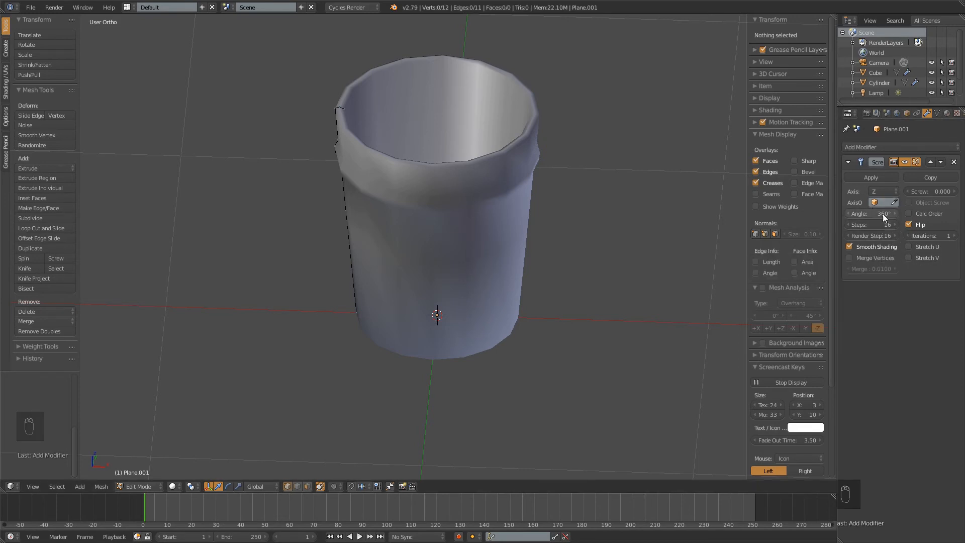
pyautogui.moveTo(861, 212); pyautogui.dragTo(938, 270)
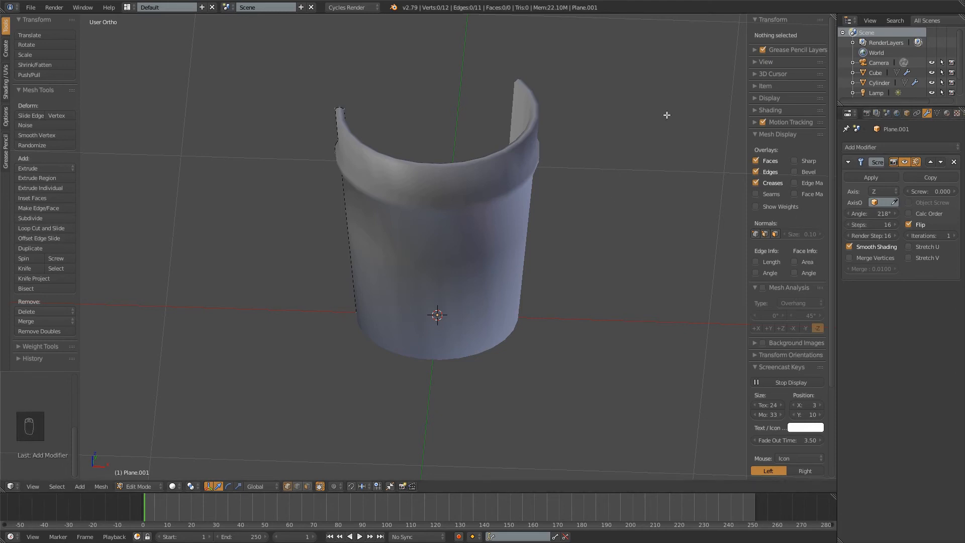
pyautogui.click(875, 215)
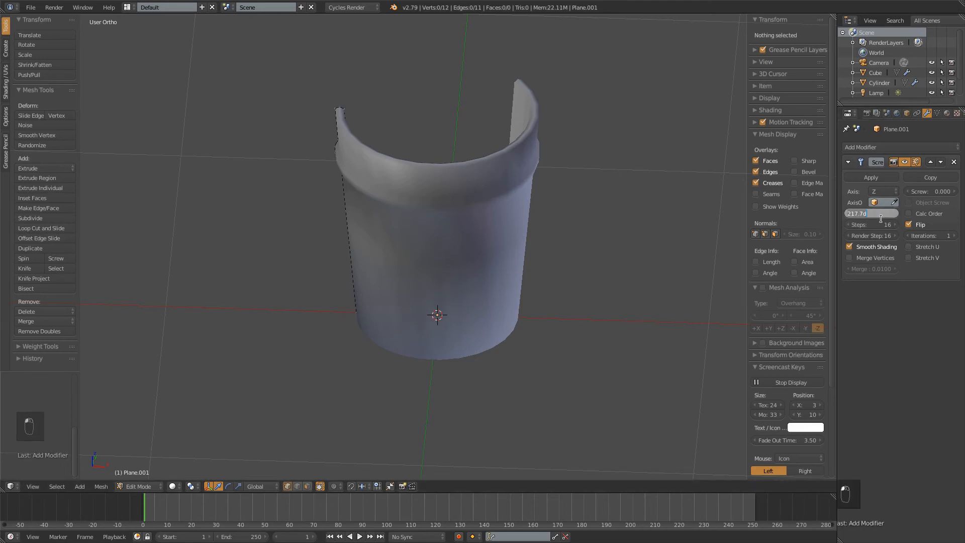
pyautogui.write('360')
pyautogui.press('KP_Enter')
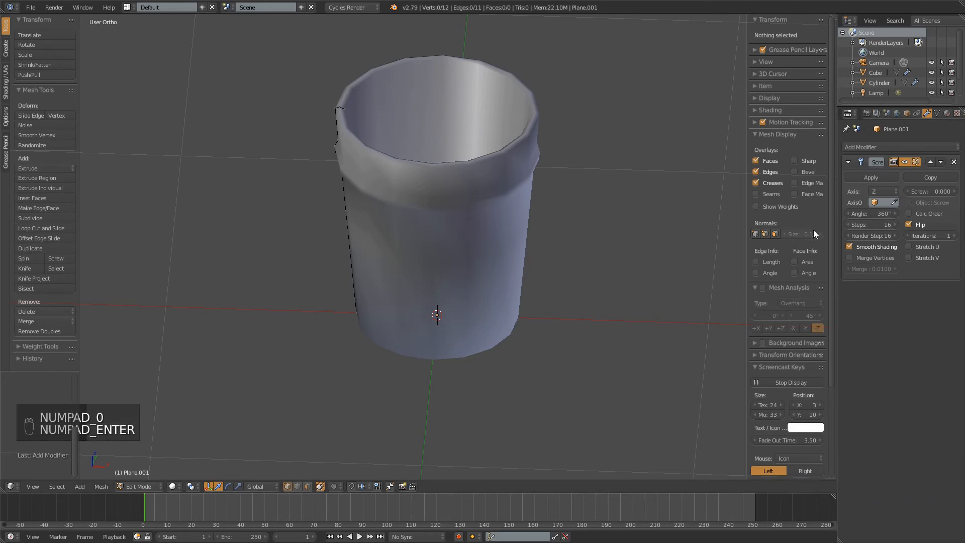
# Enable Merge Vertices on the Screw modifier and inspect the center of the glass's inner bottom
pyautogui.click(884, 259)
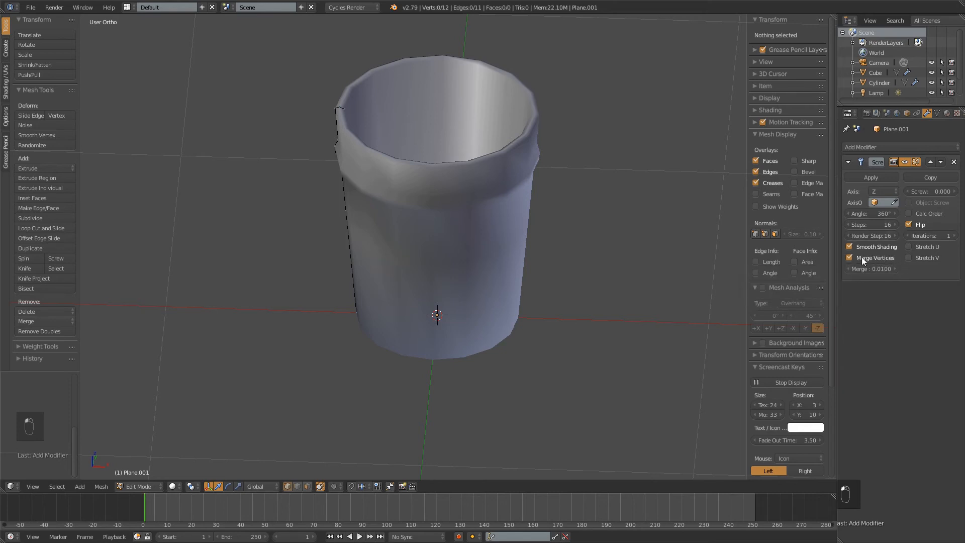
pyautogui.moveTo(573, 172); pyautogui.dragTo(623, 248, button='middle')
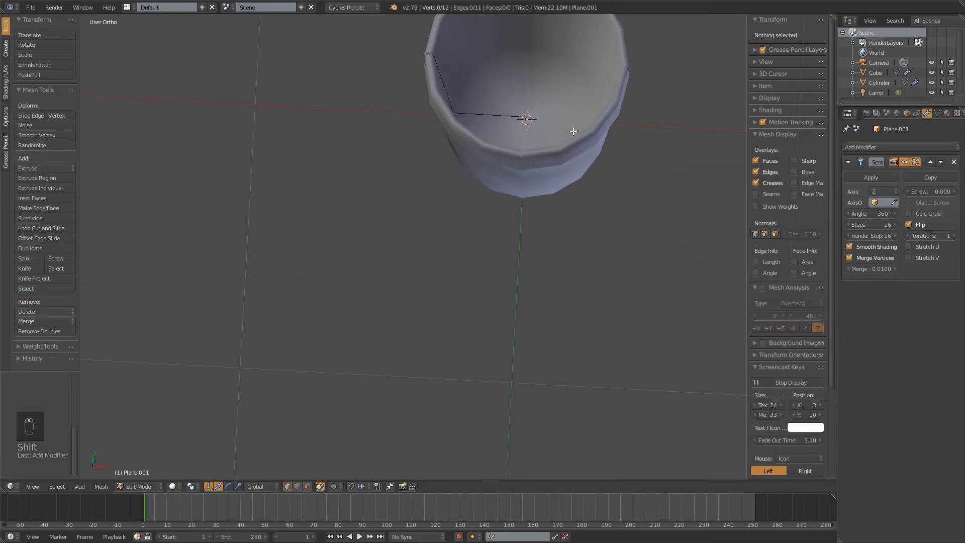
pyautogui.keyDown('shift'); pyautogui.moveTo(531, 150); pyautogui.dragTo(509, 231, button='middle'); pyautogui.keyUp('shift')
pyautogui.scroll(4, 509, 232)
pyautogui.keyDown('shift'); pyautogui.moveTo(618, 112); pyautogui.dragTo(551, 155, button='middle'); pyautogui.keyUp('shift')
pyautogui.scroll(3, 552, 156)
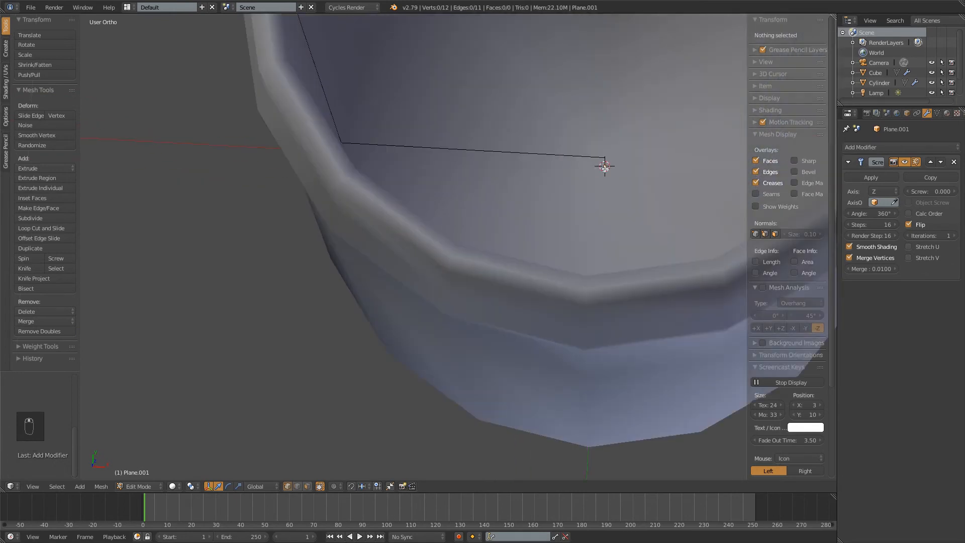
pyautogui.scroll(-2, 605, 168)
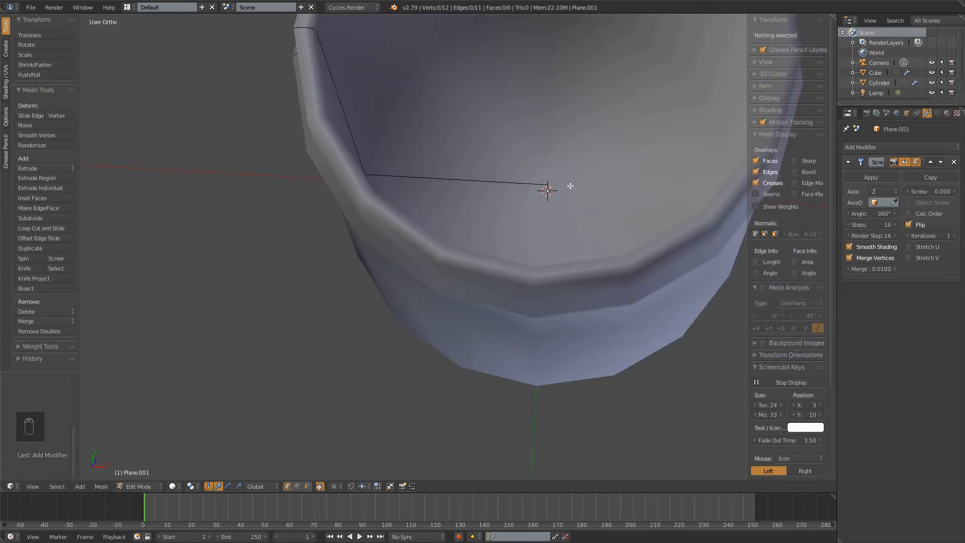
pyautogui.scroll(-3, 550, 194)
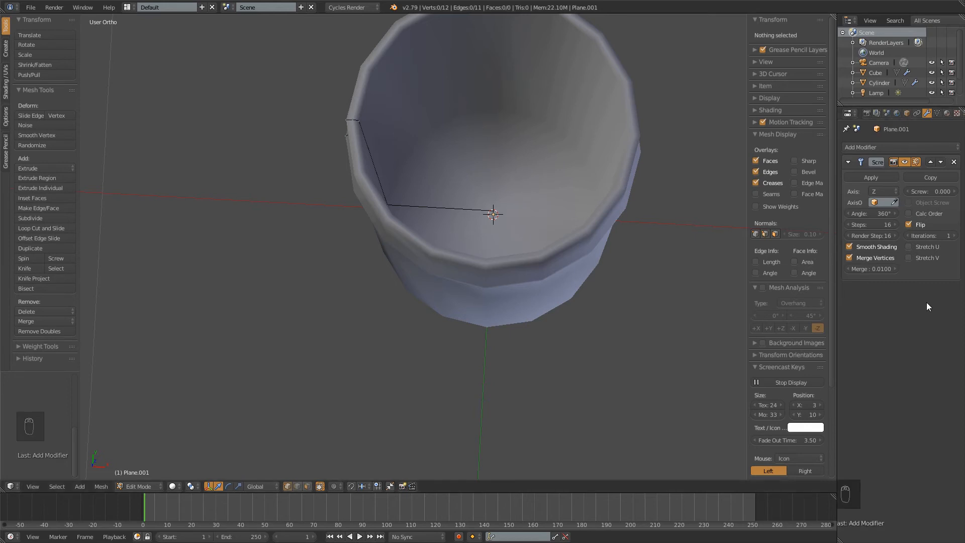
# Narrow the glass by moving all profile vertices except the two on the central axis about 0.099 inward along X
pyautogui.keyDown('shift'); pyautogui.moveTo(489, 202); pyautogui.dragTo(506, 106, button='middle'); pyautogui.keyUp('shift')
pyautogui.press('KP_1')
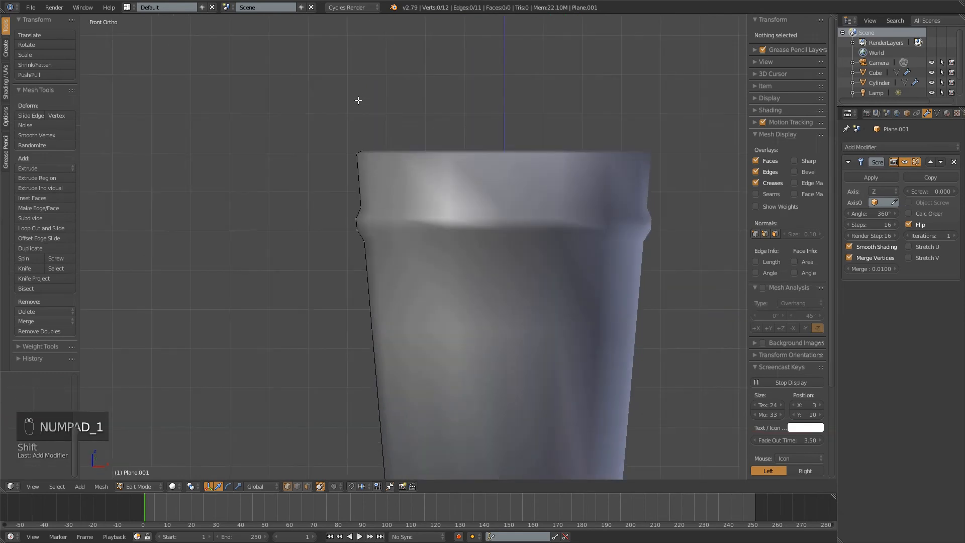
pyautogui.keyDown('shift'); pyautogui.moveTo(523, 203); pyautogui.dragTo(521, 122, button='middle'); pyautogui.keyUp('shift')
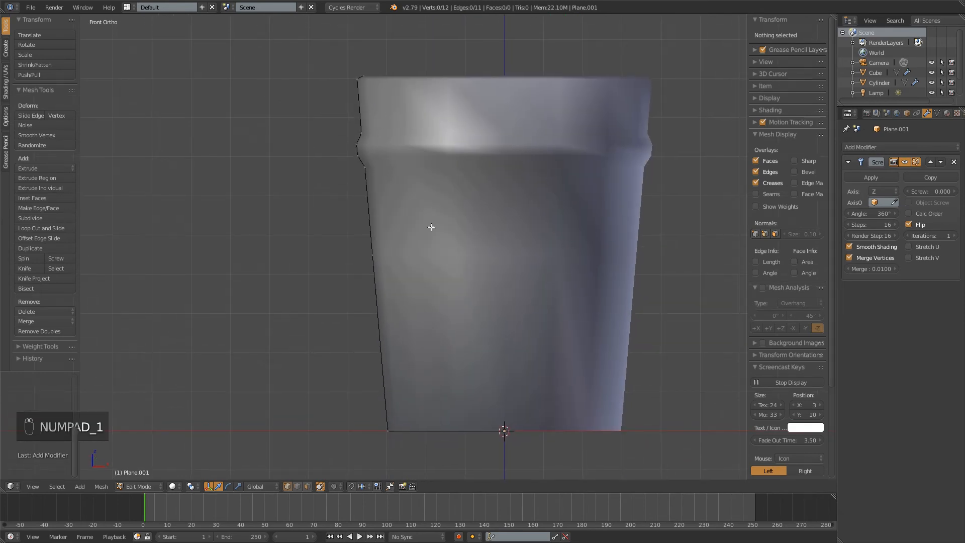
pyautogui.press('z')
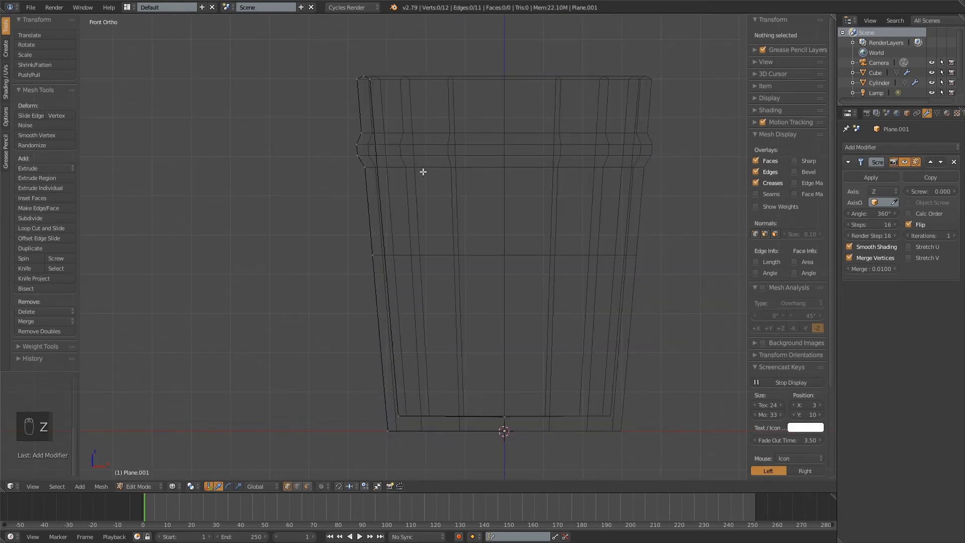
pyautogui.press('b')
pyautogui.moveTo(338, 48); pyautogui.dragTo(445, 444)
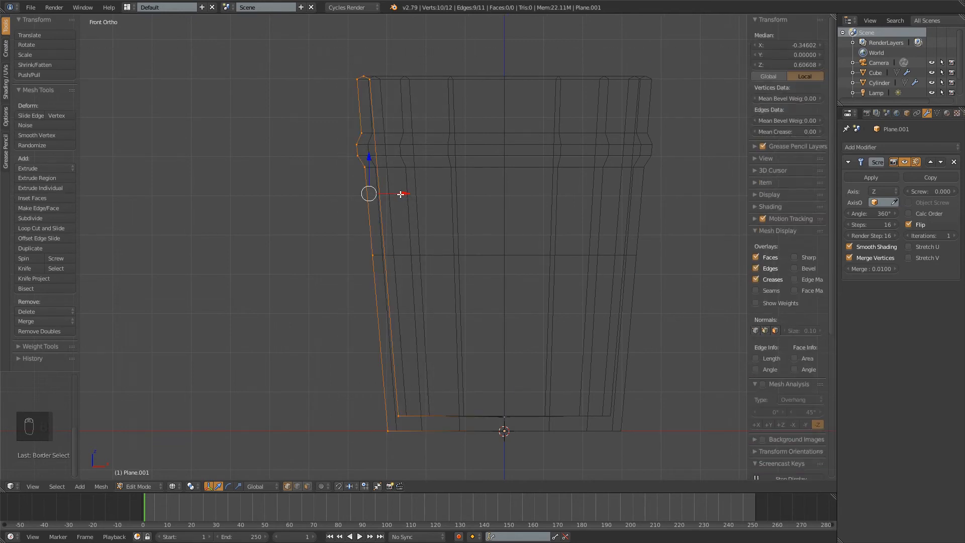
pyautogui.press('z')
pyautogui.moveTo(405, 196); pyautogui.dragTo(440, 210)
pyautogui.moveTo(482, 203); pyautogui.dragTo(497, 247, button='middle')
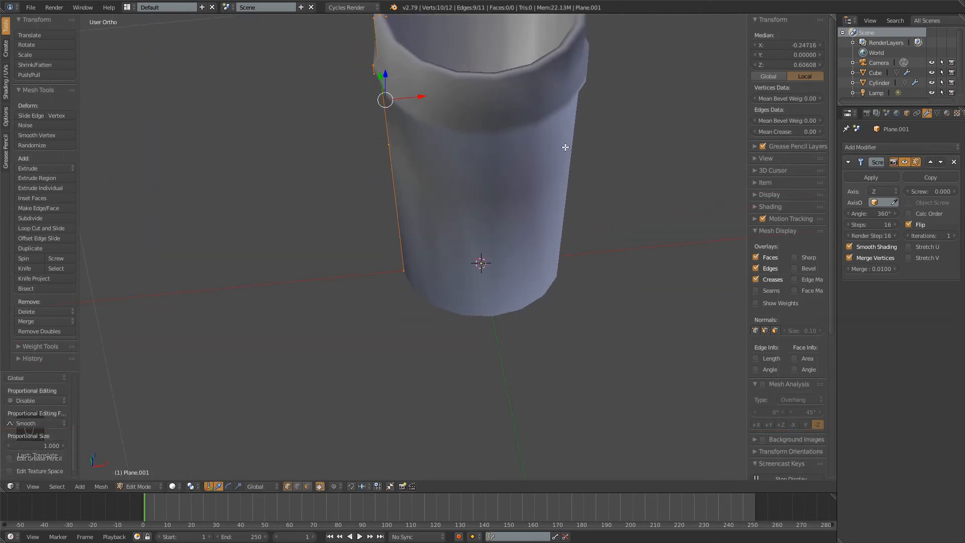
pyautogui.moveTo(565, 146); pyautogui.dragTo(487, 241, button='middle')
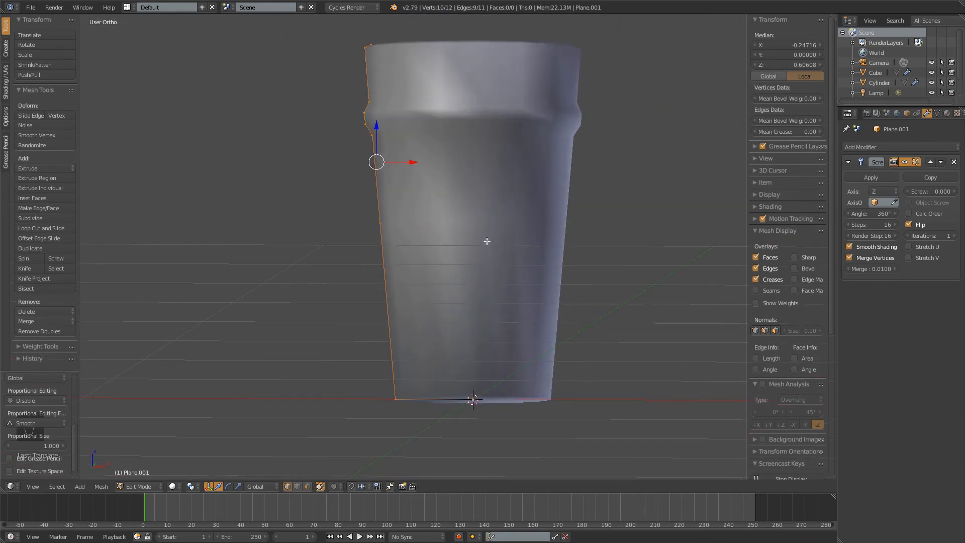
# Select the vertex midway up the outer wall and move it about 0.003 inward along X
pyautogui.moveTo(410, 164); pyautogui.dragTo(483, 180, button='middle')
pyautogui.rightClick(388, 220)
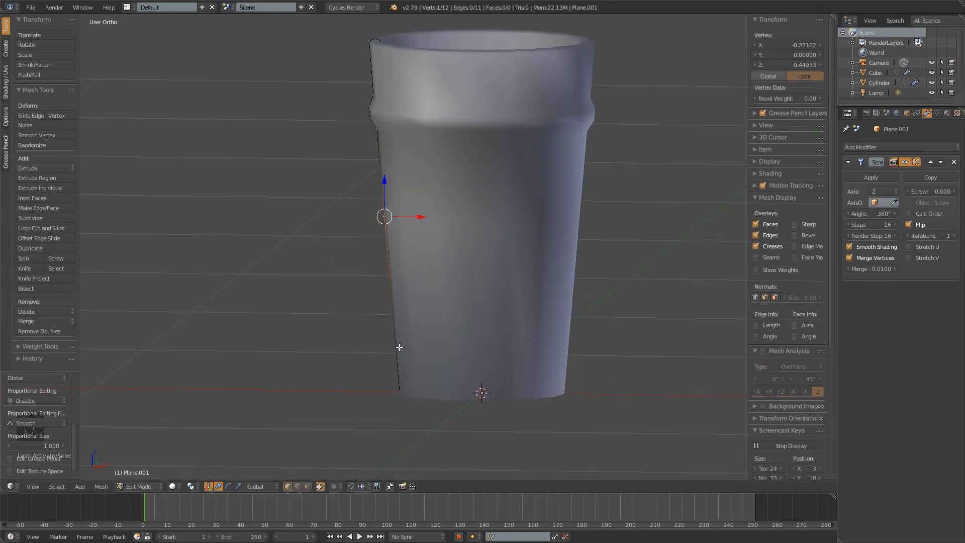
pyautogui.moveTo(421, 220); pyautogui.dragTo(416, 220)
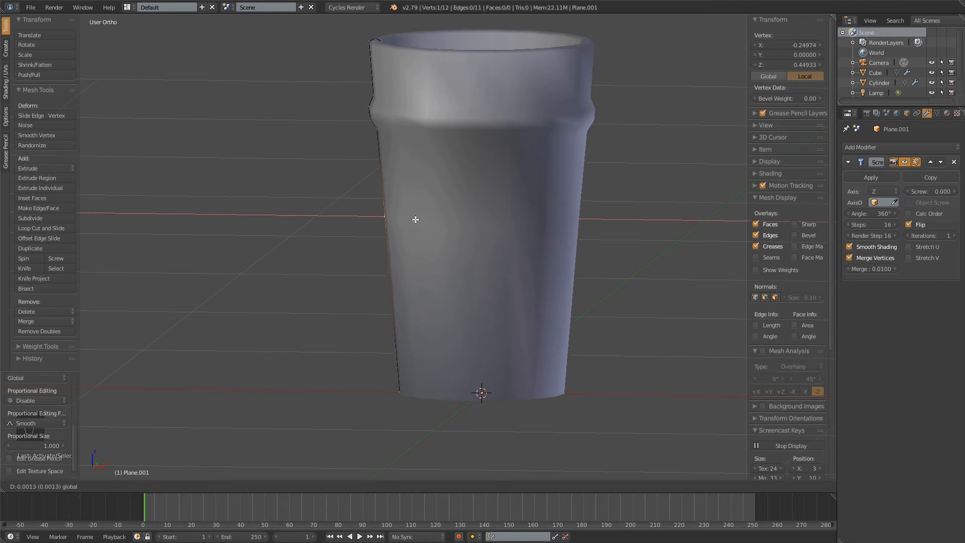
pyautogui.rightClick(417, 221)
pyautogui.hotkey('ctrl', 'z')
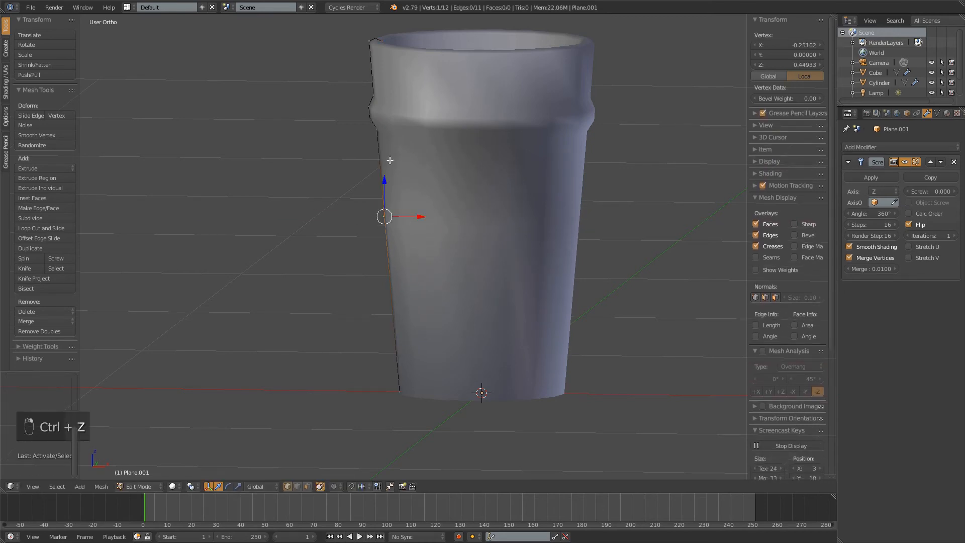
pyautogui.moveTo(409, 218); pyautogui.dragTo(411, 217)
pyautogui.keyDown('shift'); pyautogui.moveTo(455, 177); pyautogui.dragTo(446, 234, button='middle'); pyautogui.keyUp('shift')
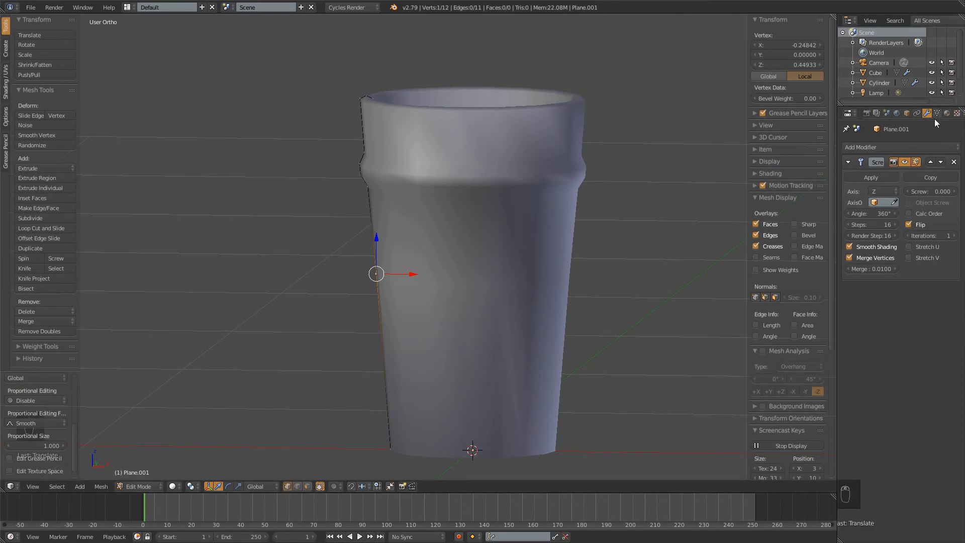
# Add a Subdivision Surface modifier to the glass with 3 view subdivisions and 4 render subdivisions
pyautogui.click(903, 147)
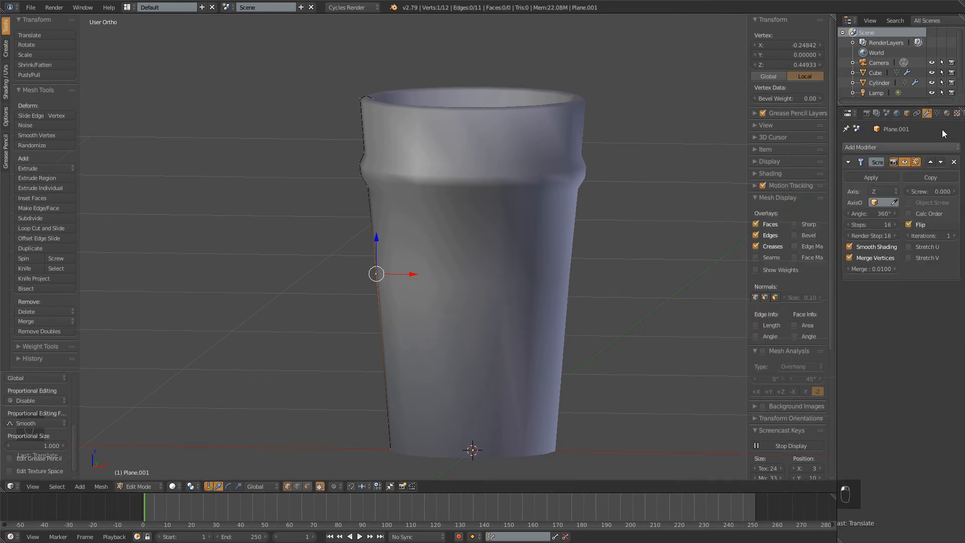
pyautogui.click(885, 145)
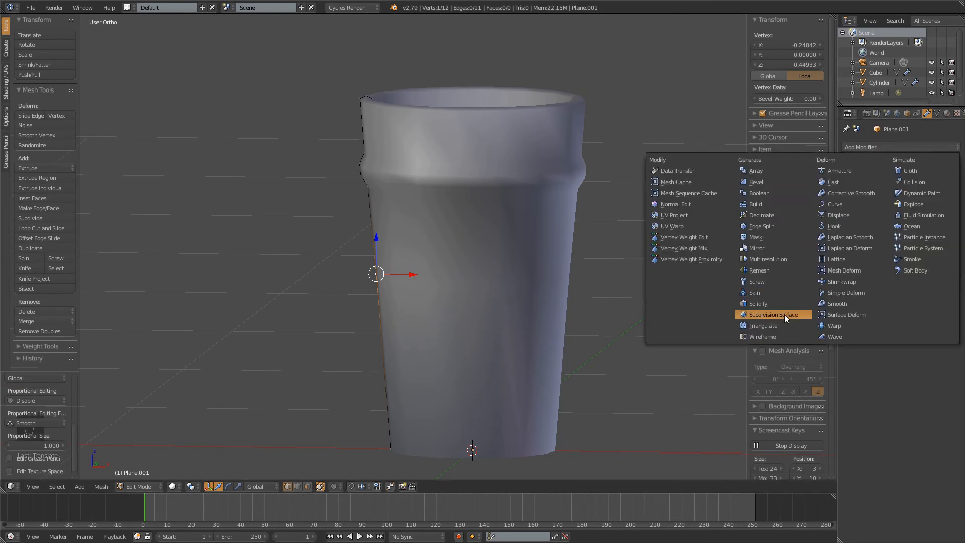
pyautogui.click(767, 314)
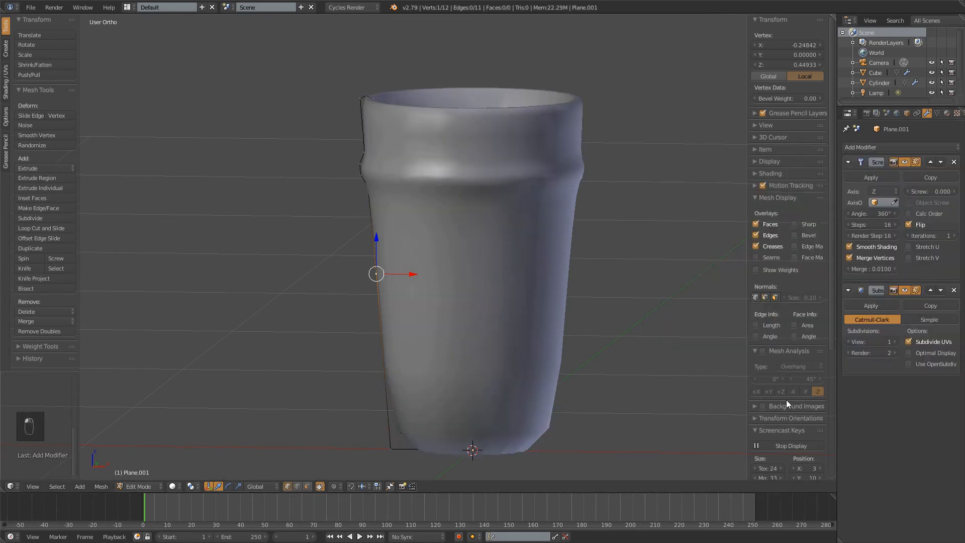
pyautogui.keyDown('shift'); pyautogui.moveTo(659, 325); pyautogui.dragTo(657, 265, button='middle'); pyautogui.keyUp('shift')
pyautogui.click(895, 342)
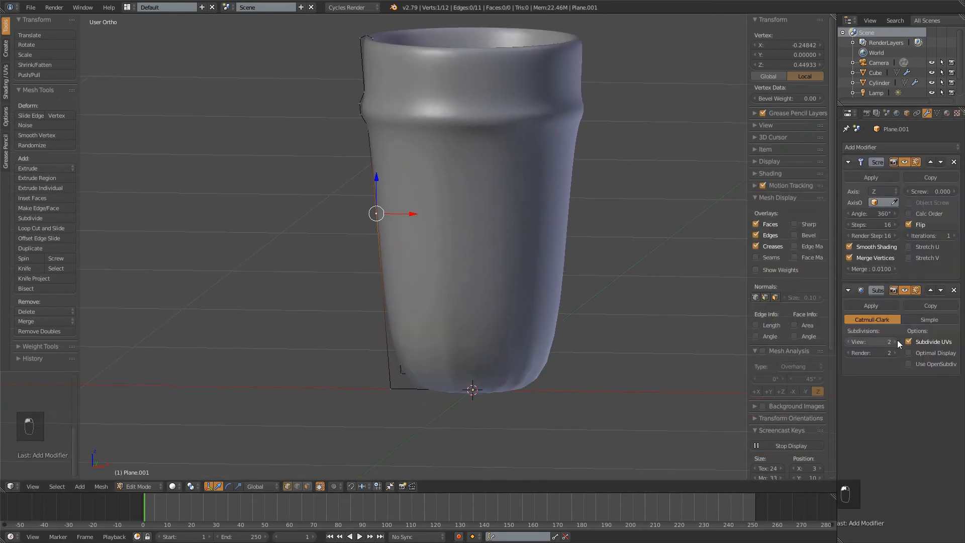
pyautogui.click(897, 342)
pyautogui.click(895, 352)
pyautogui.click(894, 353)
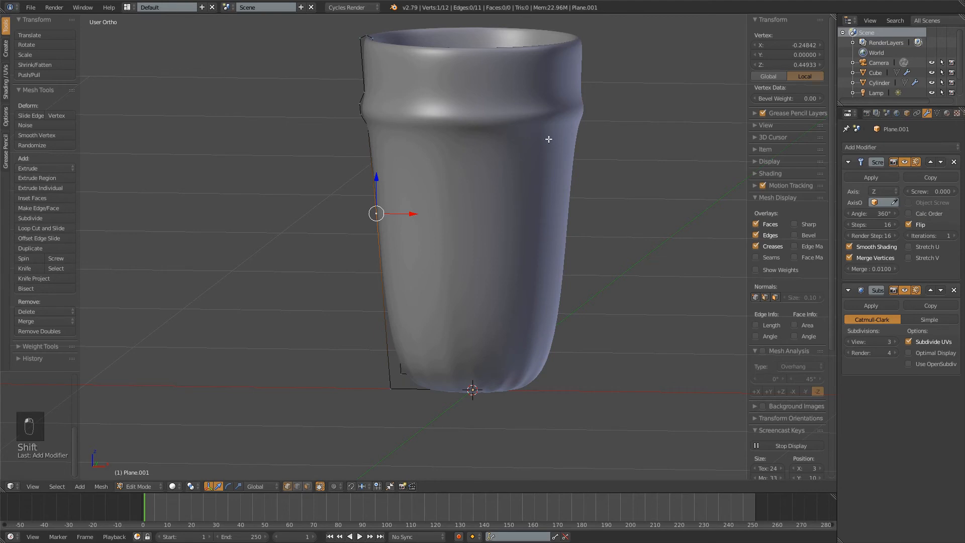
# Examine the smoothed glass's rounded base from below and in Object Mode, and return to Edit Mode with nothing selected
pyautogui.moveTo(549, 139); pyautogui.dragTo(477, 229, button='middle')
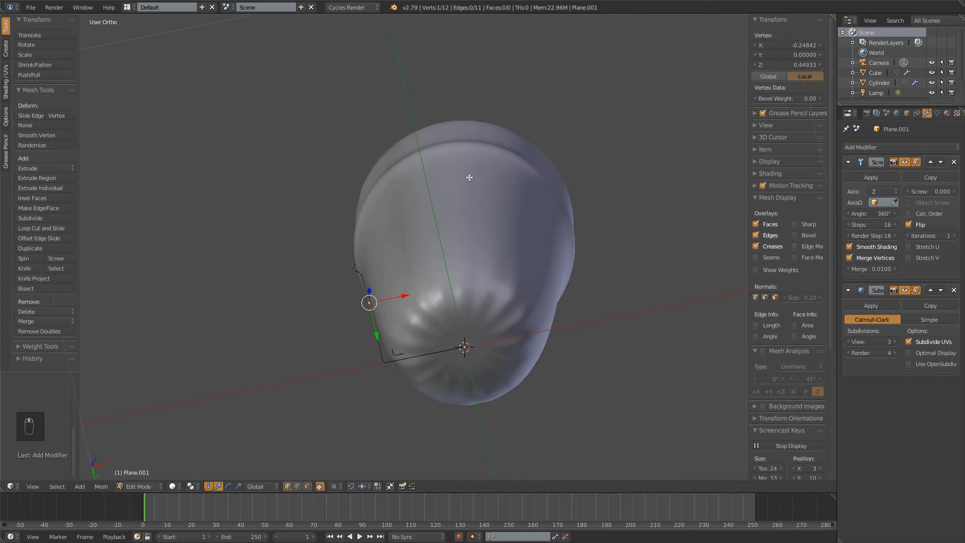
pyautogui.moveTo(469, 172); pyautogui.dragTo(464, 242, button='middle')
pyautogui.moveTo(535, 355); pyautogui.dragTo(528, 231, button='middle')
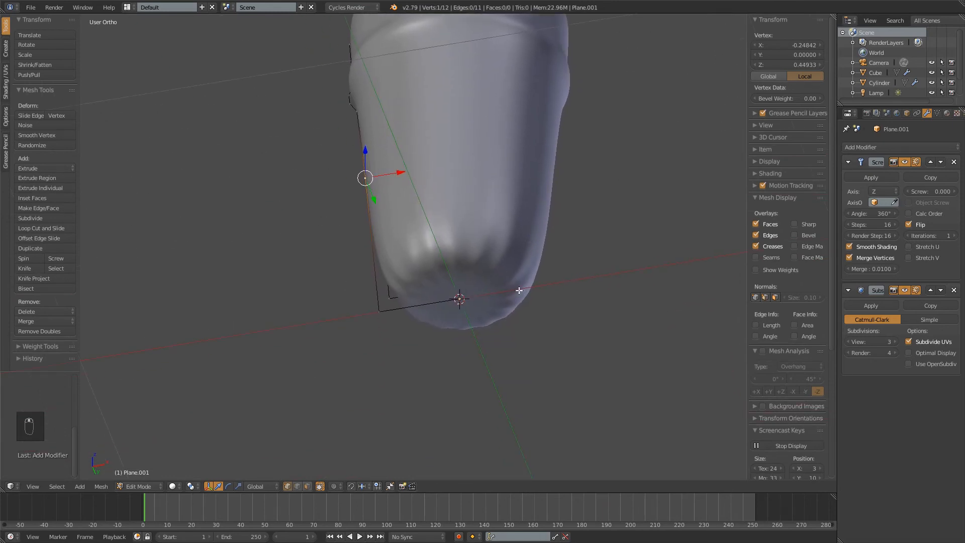
pyautogui.moveTo(532, 157); pyautogui.dragTo(481, 157, button='middle')
pyautogui.press('Tab')
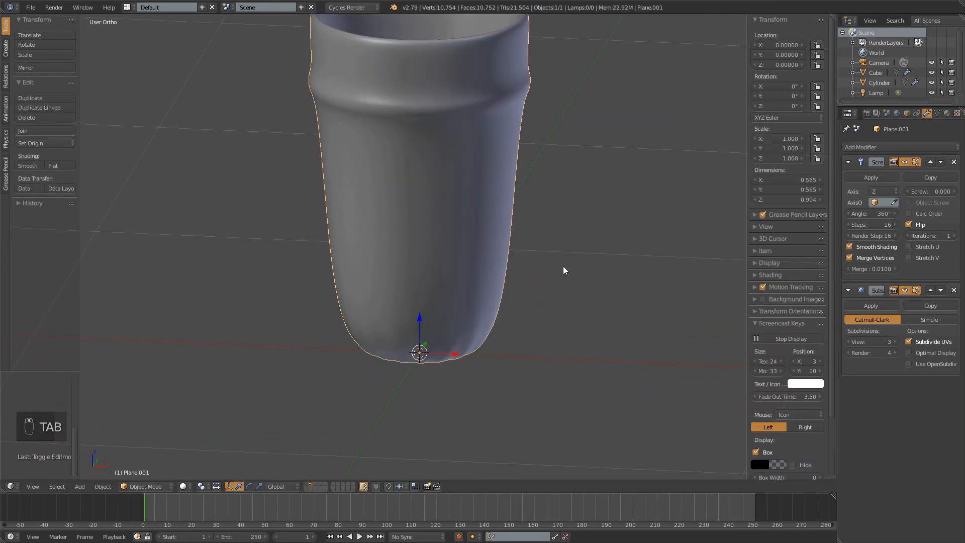
pyautogui.moveTo(564, 270); pyautogui.dragTo(315, 271, button='middle')
pyautogui.press('Tab')
pyautogui.press('a')
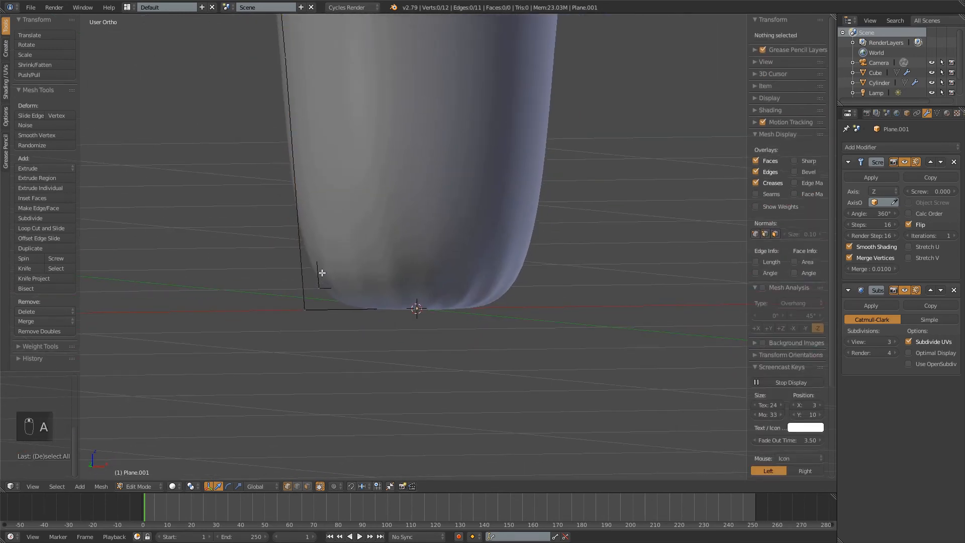
# Try a centered loop cut on the inner wall edge with its vertex moved down near the inner bottom corner, and undo the cut
pyautogui.hotkey('ctrl', 'r')
pyautogui.click(325, 285)
pyautogui.rightClick(325, 284)
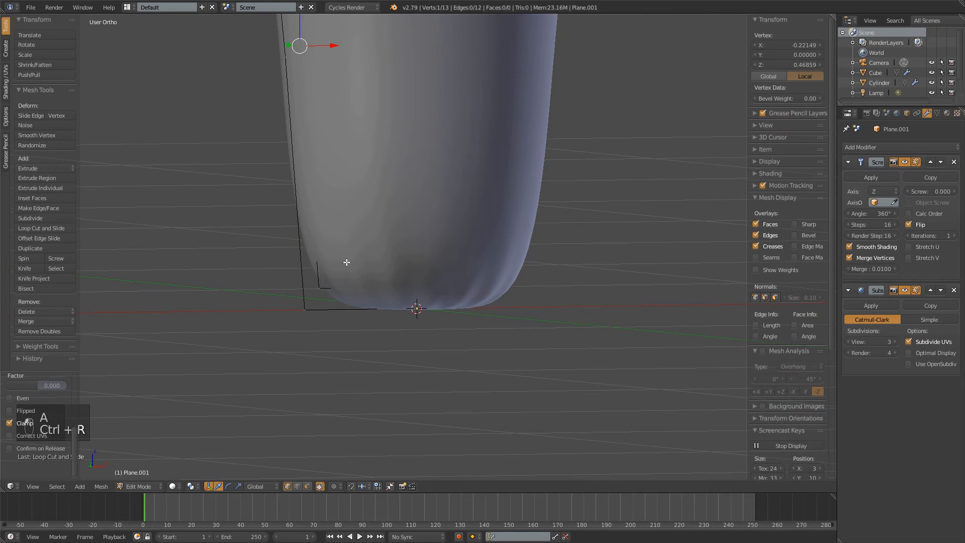
pyautogui.press('KP_3')
pyautogui.press('KP_1')
pyautogui.press('z')
pyautogui.press('g')
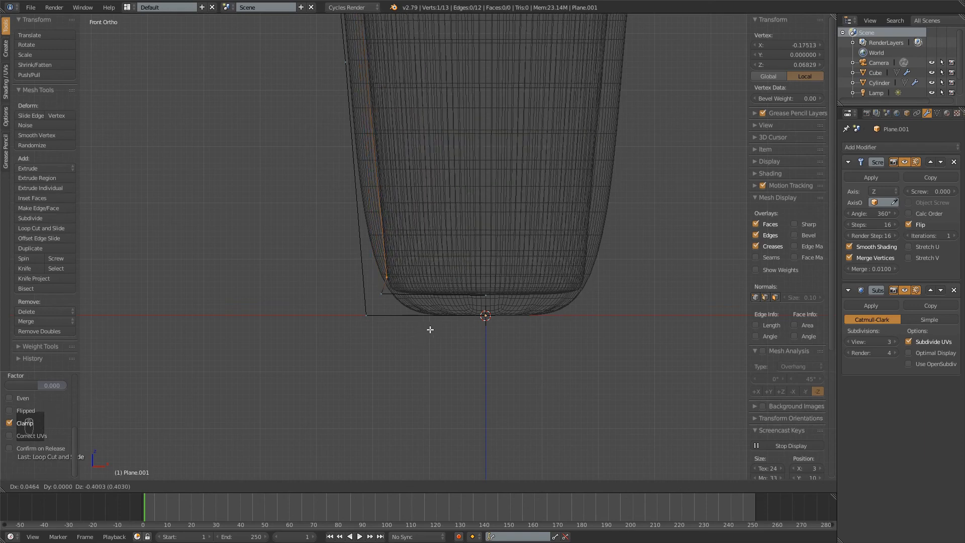
pyautogui.rightClick(431, 329)
pyautogui.hotkey('ctrl', 'z')
pyautogui.keyDown('shift'); pyautogui.moveTo(458, 174); pyautogui.dragTo(440, 308, button='middle'); pyautogui.keyUp('shift')
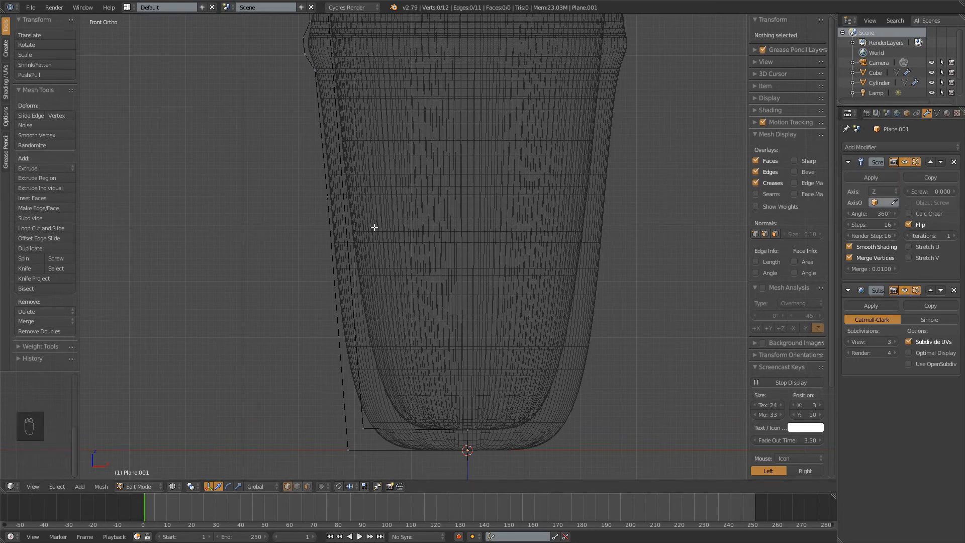
pyautogui.scroll(-4, 374, 227)
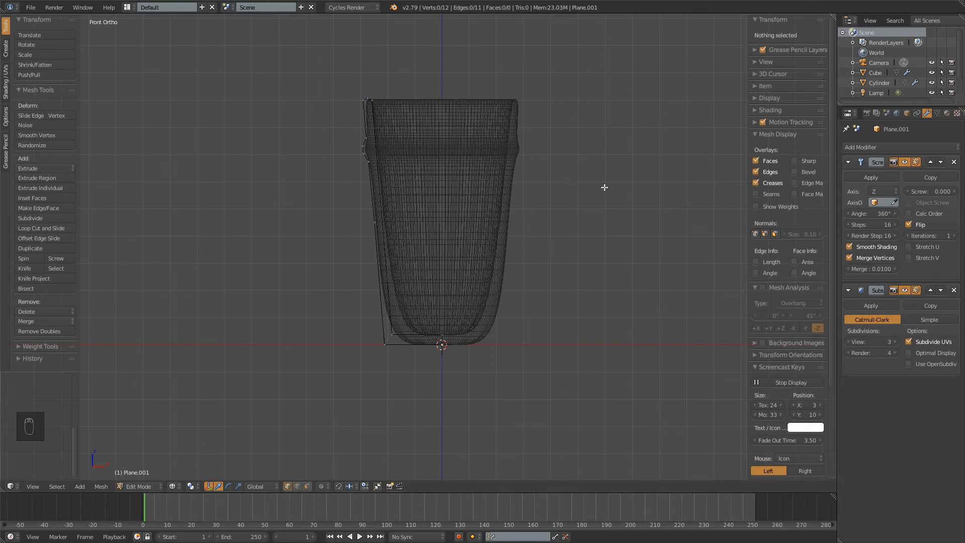
# Apply the Screw modifier to the glass in Object Mode and return to Edit Mode
pyautogui.click(871, 178)
pyautogui.press('Tab')
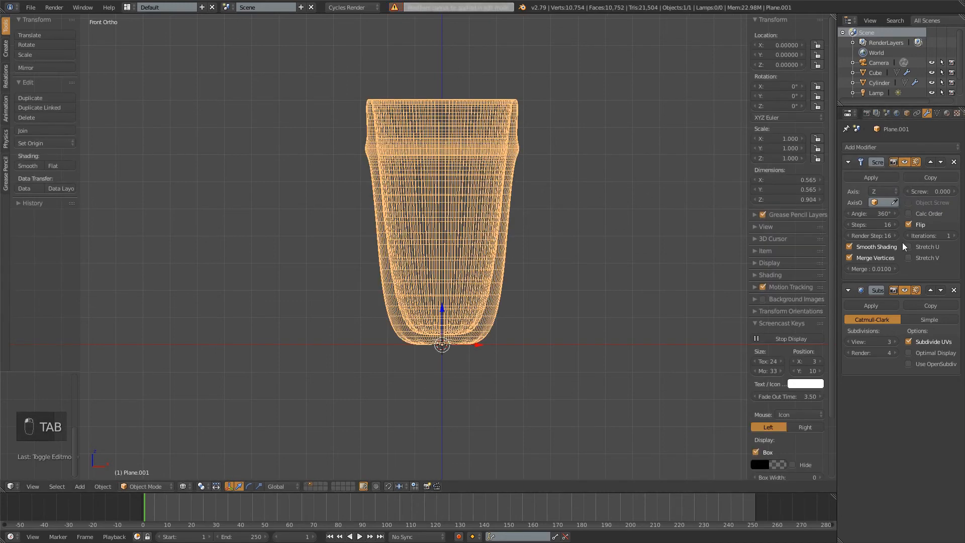
pyautogui.click(871, 178)
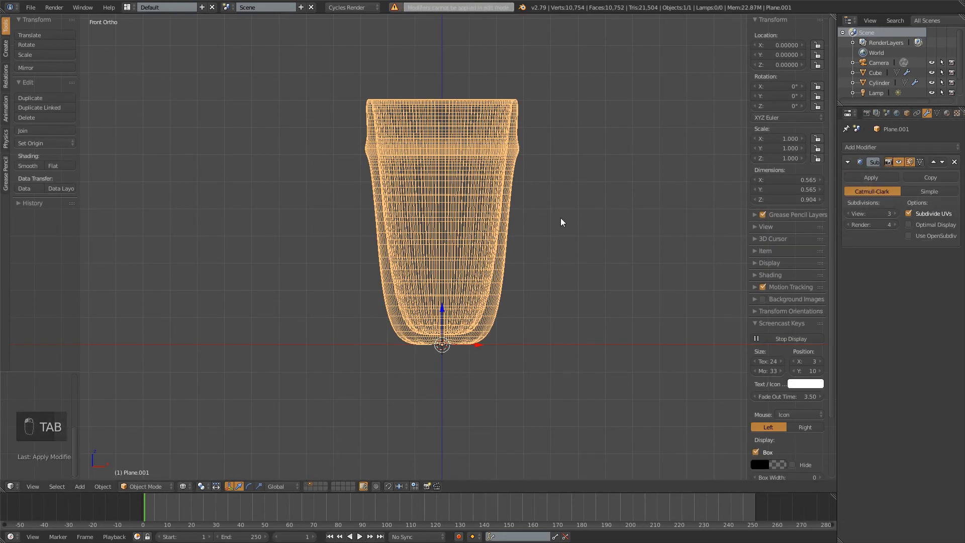
pyautogui.press('Tab')
# Add a loop cut around the outer wall, slide it down close to the bottom edge, and deselect everything
pyautogui.moveTo(481, 243); pyautogui.dragTo(387, 254, button='middle')
pyautogui.keyDown('shift'); pyautogui.moveTo(342, 353); pyautogui.dragTo(388, 80, button='middle'); pyautogui.keyUp('shift')
pyautogui.press('KP_1')
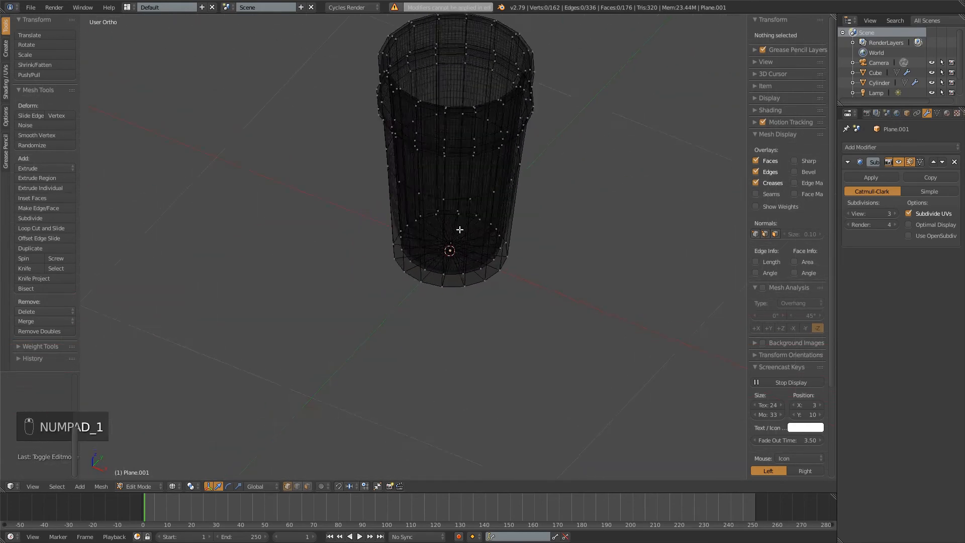
pyautogui.keyDown('shift'); pyautogui.moveTo(478, 251); pyautogui.dragTo(480, 210, button='middle'); pyautogui.keyUp('shift')
pyautogui.scroll(5, 484, 293)
pyautogui.moveTo(484, 293); pyautogui.dragTo(450, 250, button='middle')
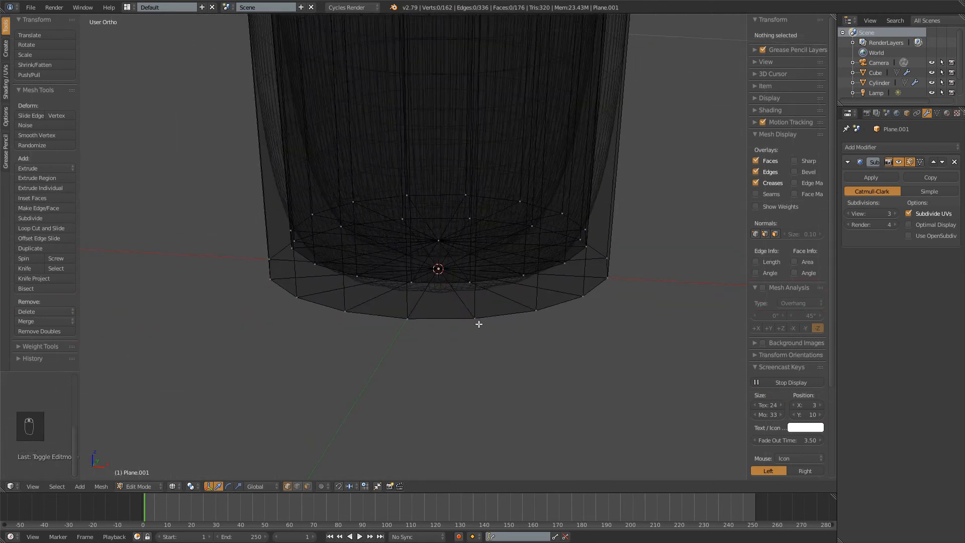
pyautogui.hotkey('ctrl', 'r')
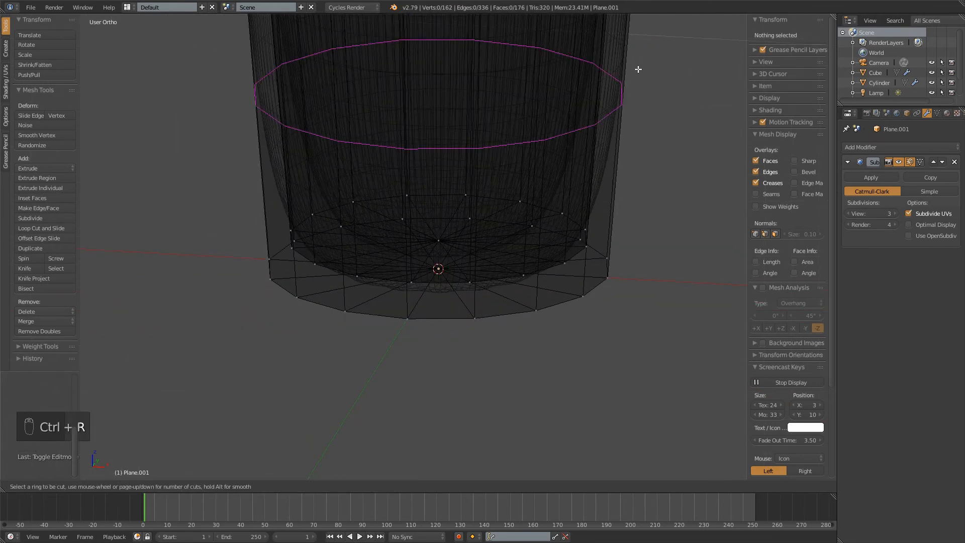
pyautogui.click(629, 84)
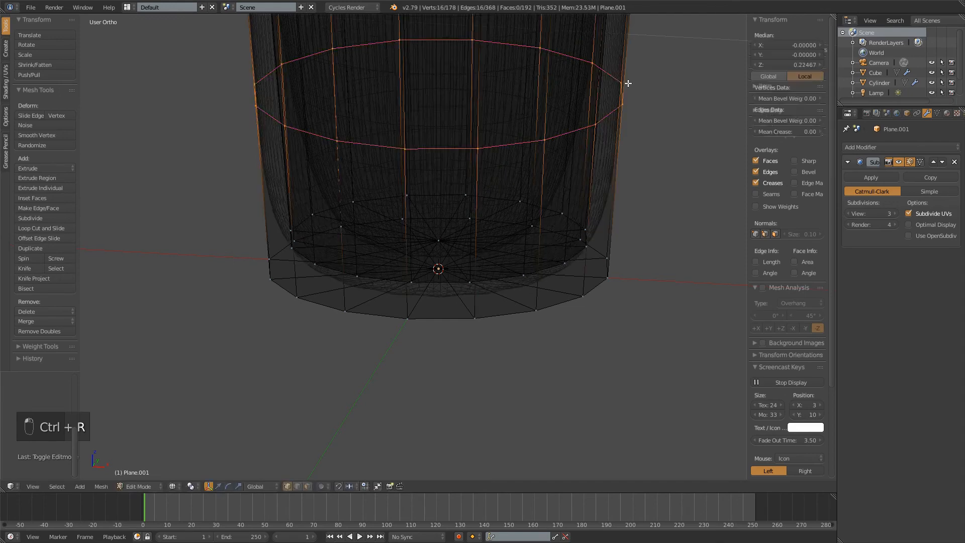
pyautogui.click(641, 255)
pyautogui.press('a')
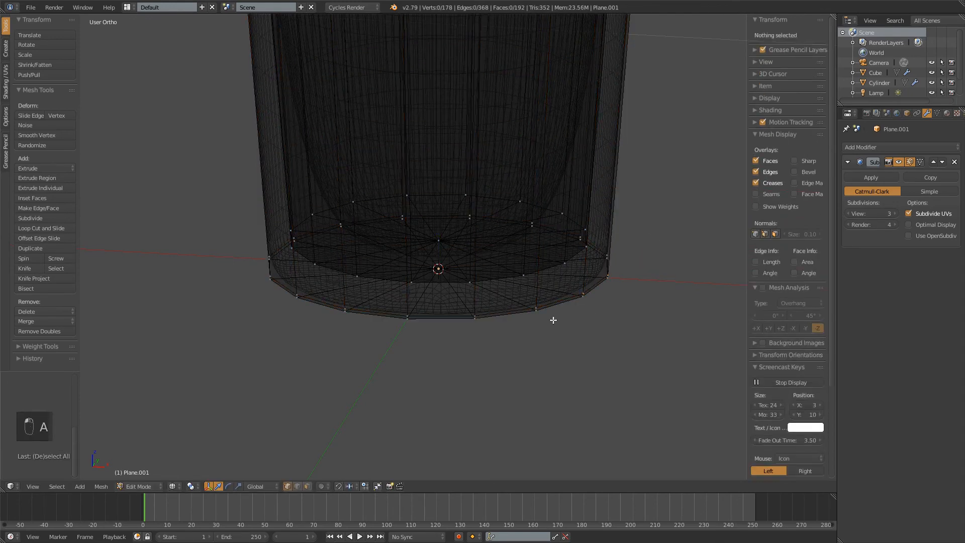
# Examine the tightened base edge and the inside of the glass in solid shading, first in Edit Mode and in Object Mode
pyautogui.press('z')
pyautogui.moveTo(452, 308); pyautogui.dragTo(468, 228, button='middle')
pyautogui.press('a')
pyautogui.press('a')
pyautogui.scroll(-3, 533, 313)
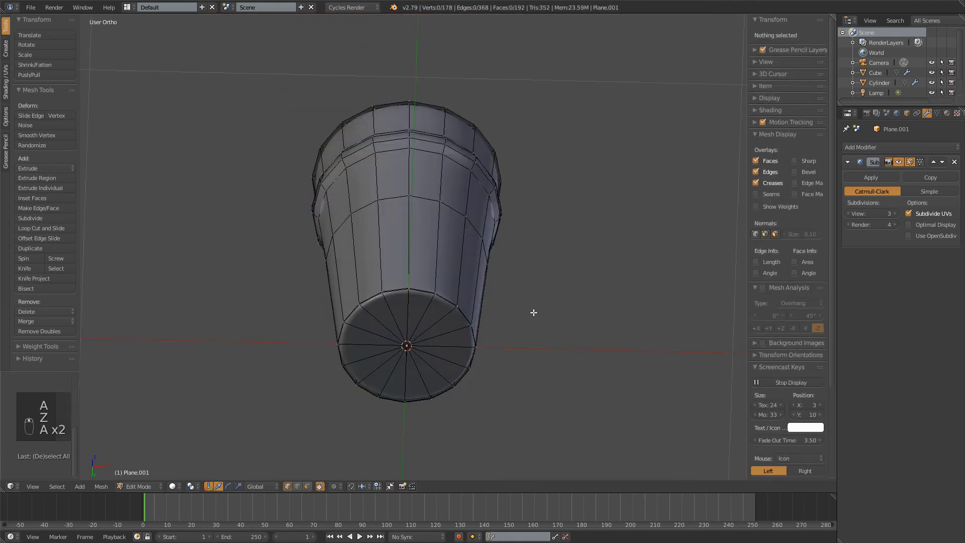
pyautogui.press('Tab')
pyautogui.moveTo(433, 278); pyautogui.dragTo(407, 319, button='middle')
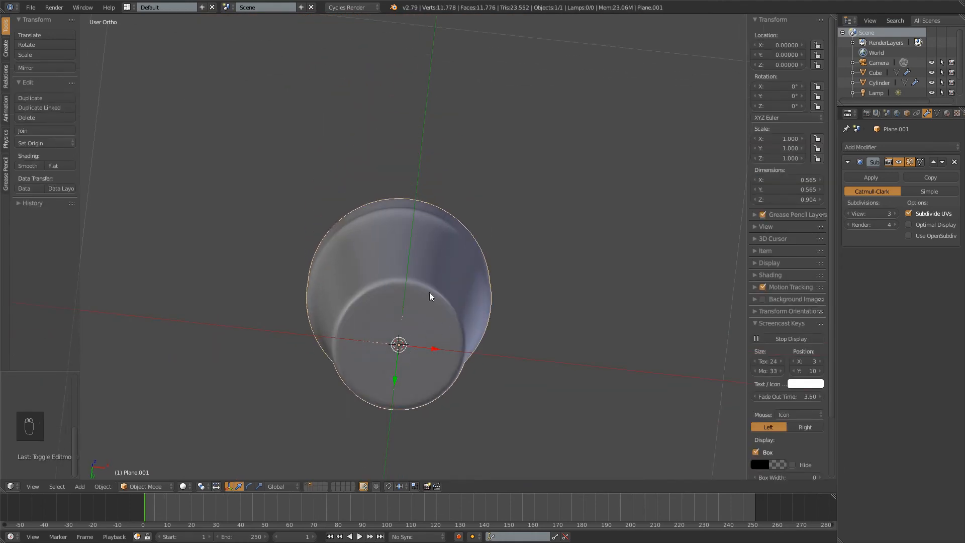
pyautogui.moveTo(431, 235); pyautogui.dragTo(418, 353, button='middle')
pyautogui.keyDown('shift'); pyautogui.moveTo(412, 95); pyautogui.dragTo(456, 358, button='middle'); pyautogui.keyUp('shift')
pyautogui.moveTo(462, 306); pyautogui.dragTo(463, 263, button='middle')
# Return to Edit Mode in wireframe with nothing selected and start a loop cut around the glass wall
pyautogui.press('Tab')
pyautogui.scroll(3, 463, 261)
pyautogui.press('a')
pyautogui.press('z')
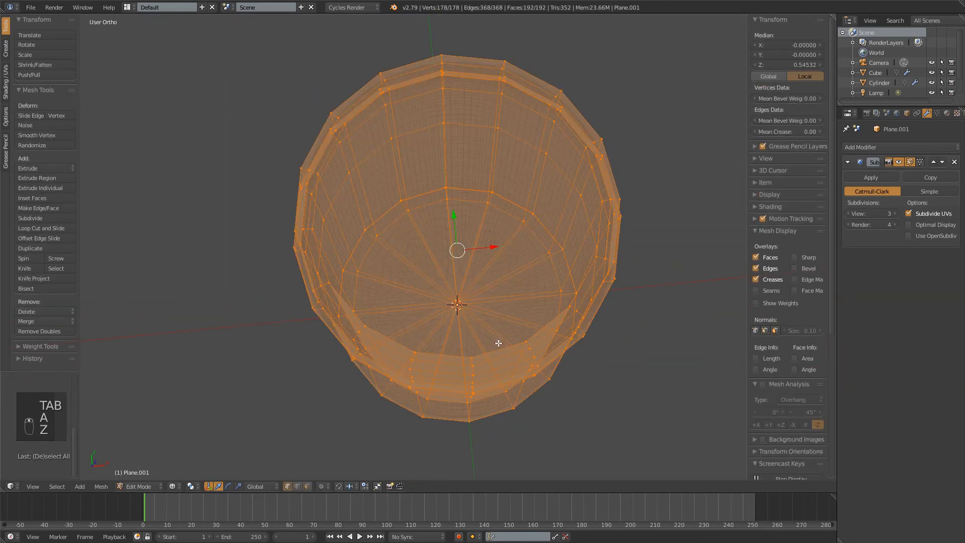
pyautogui.moveTo(496, 340)
pyautogui.mouseDown(button='middle')
pyautogui.moveTo(513, 324)
pyautogui.moveTo(478, 304)
pyautogui.moveTo(483, 288)
pyautogui.moveTo(493, 358)
pyautogui.moveTo(500, 345)
pyautogui.moveTo(449, 287)
pyautogui.moveTo(474, 254)
pyautogui.mouseUp(button='middle')
pyautogui.press('a')
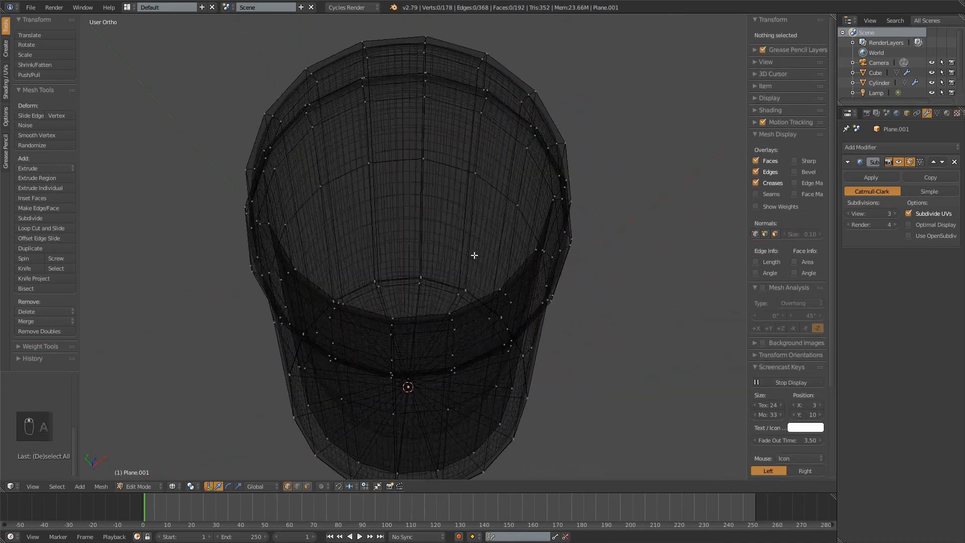
pyautogui.press('z')
pyautogui.press('z')
pyautogui.hotkey('ctrl', 'r')
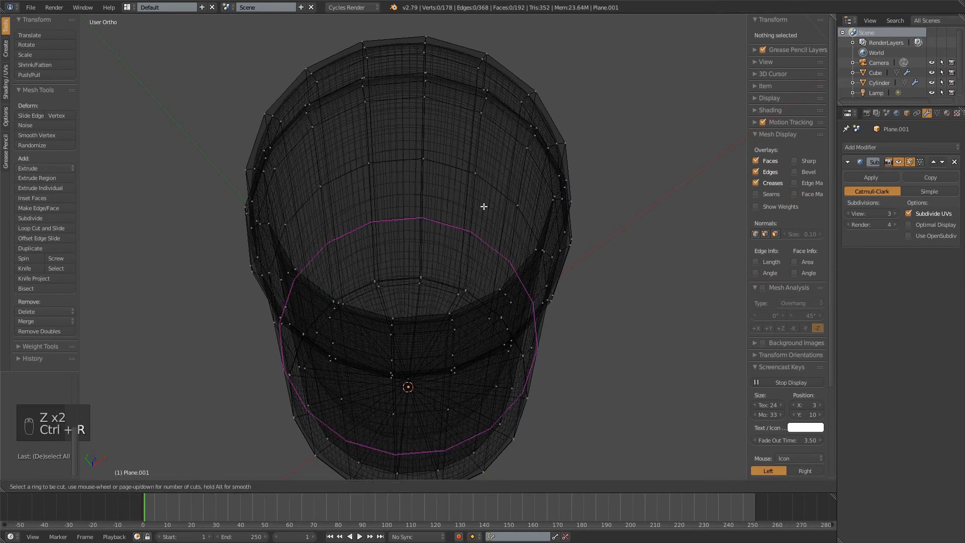
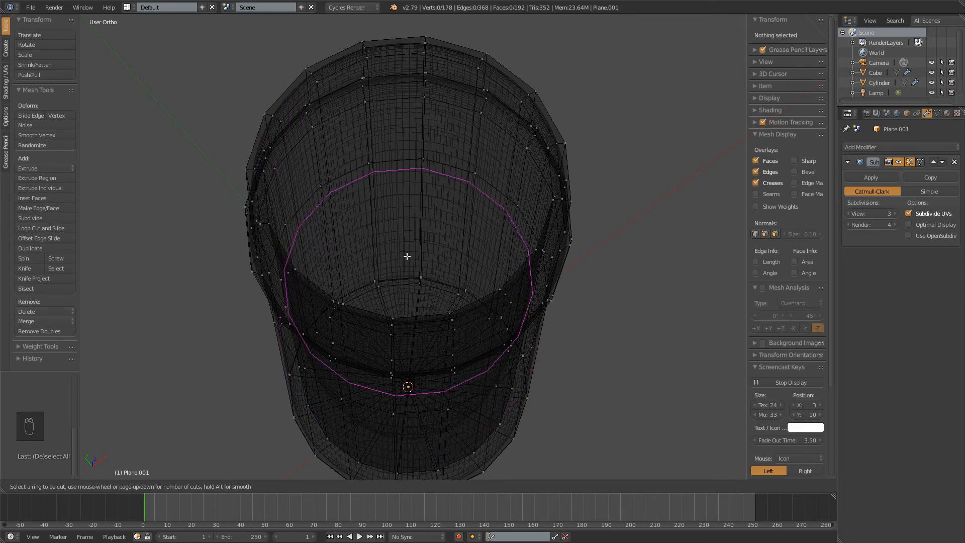
# Add a loop cut around the tumbler's inner wall, slide it down against the inner floor edge, and return to Object Mode
pyautogui.click(407, 255)
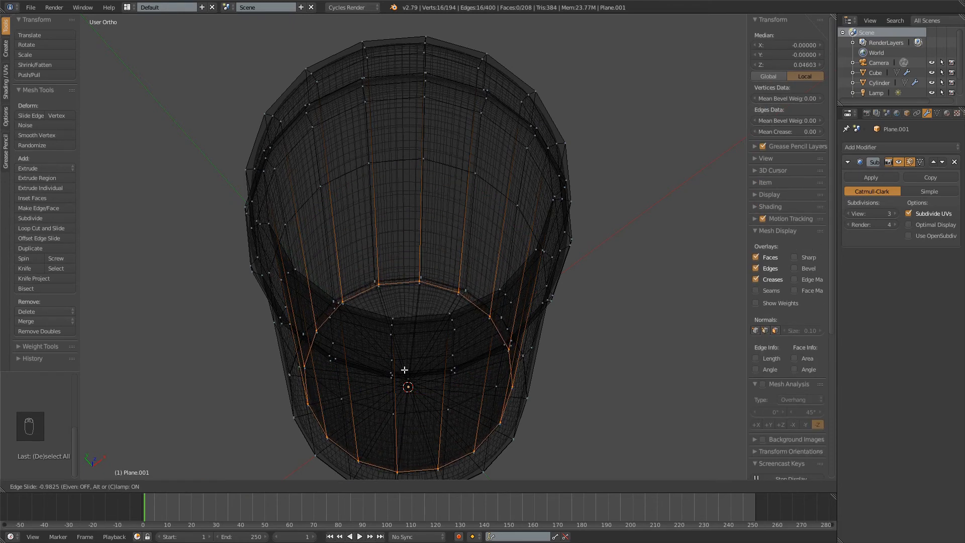
pyautogui.click(405, 370)
pyautogui.press('a')
pyautogui.press('z')
pyautogui.scroll(-3, 528, 302)
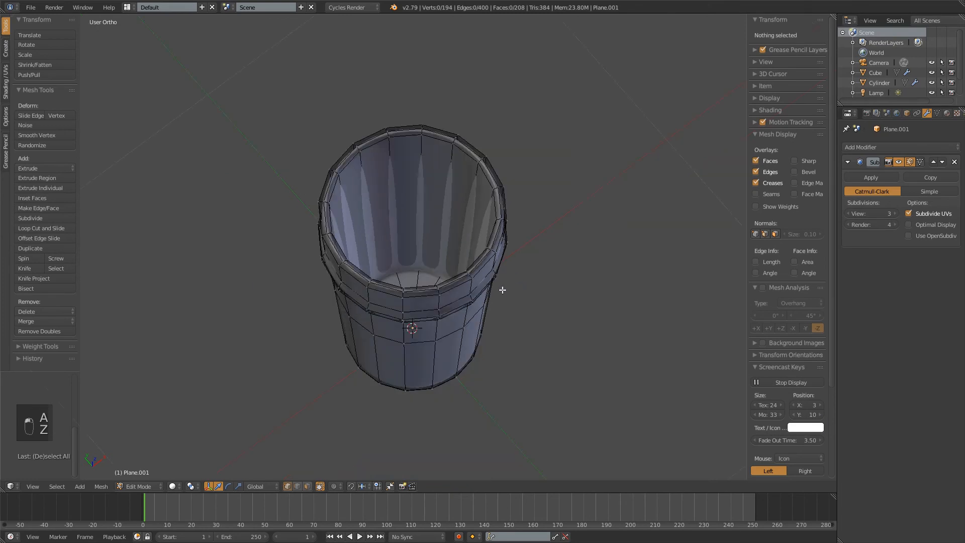
pyautogui.moveTo(503, 289); pyautogui.dragTo(605, 157, button='middle')
pyautogui.press('a')
pyautogui.press('Tab')
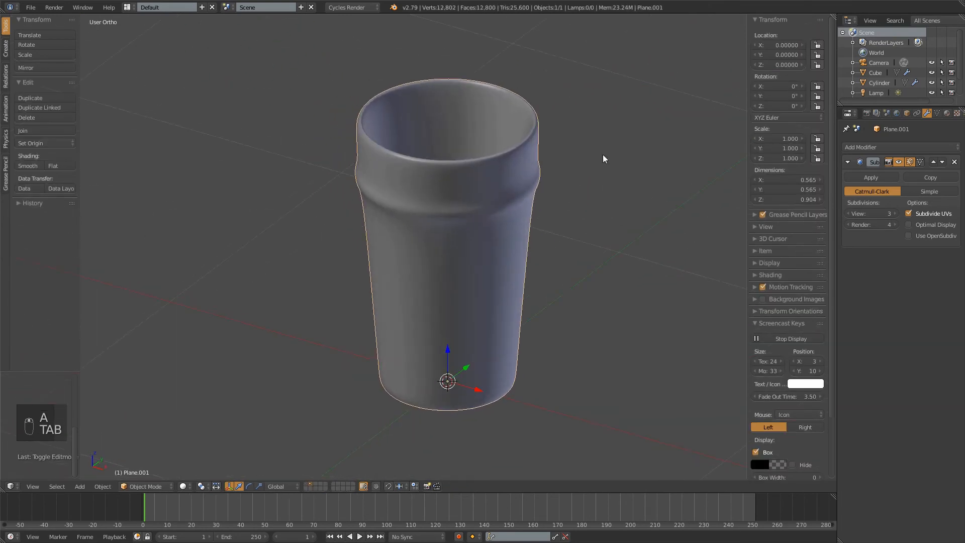
pyautogui.press('a')
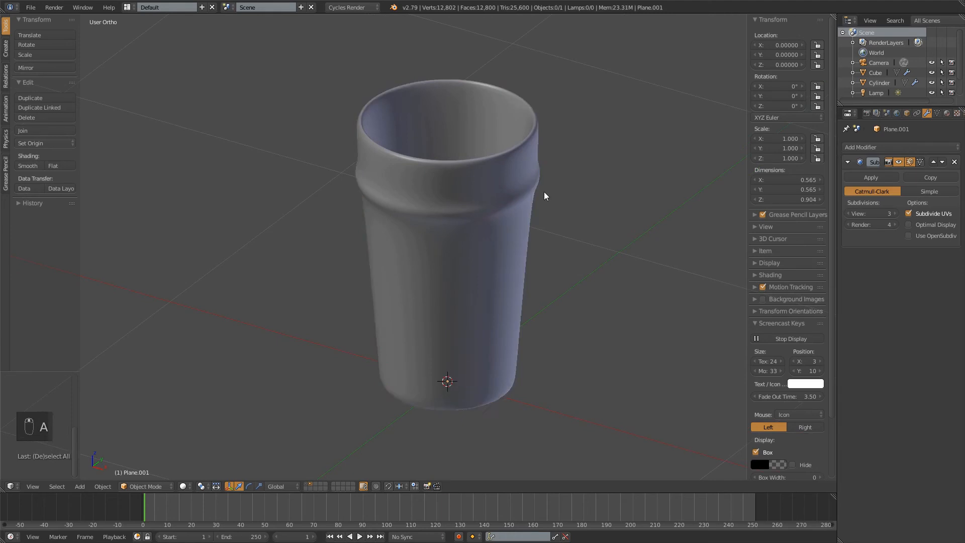
# Assign the existing glass material named Material to the tumbler
pyautogui.click(947, 114)
pyautogui.rightClick(473, 155)
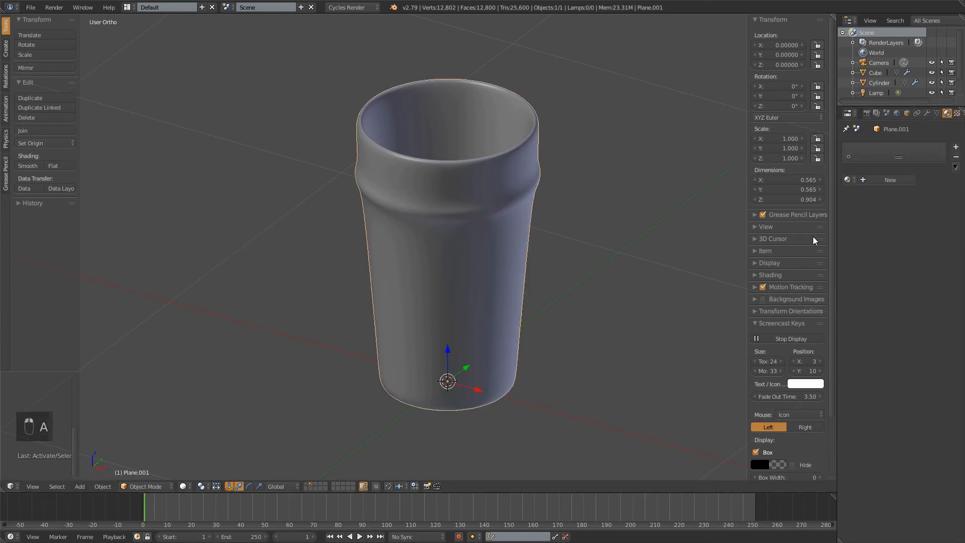
pyautogui.click(848, 180)
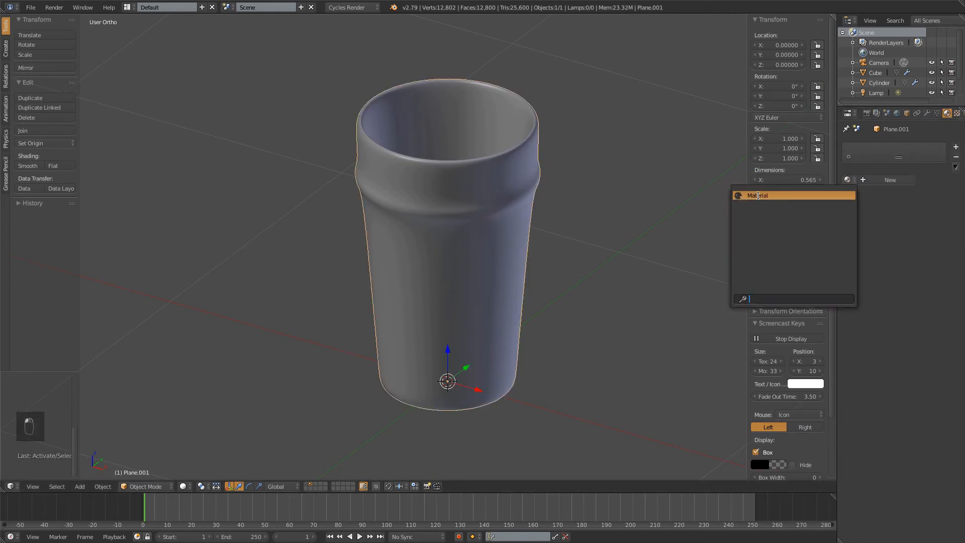
pyautogui.click(758, 195)
# Move the tumbler to the first layer and display that layer with the wine glasses
pyautogui.scroll(-3, 424, 332)
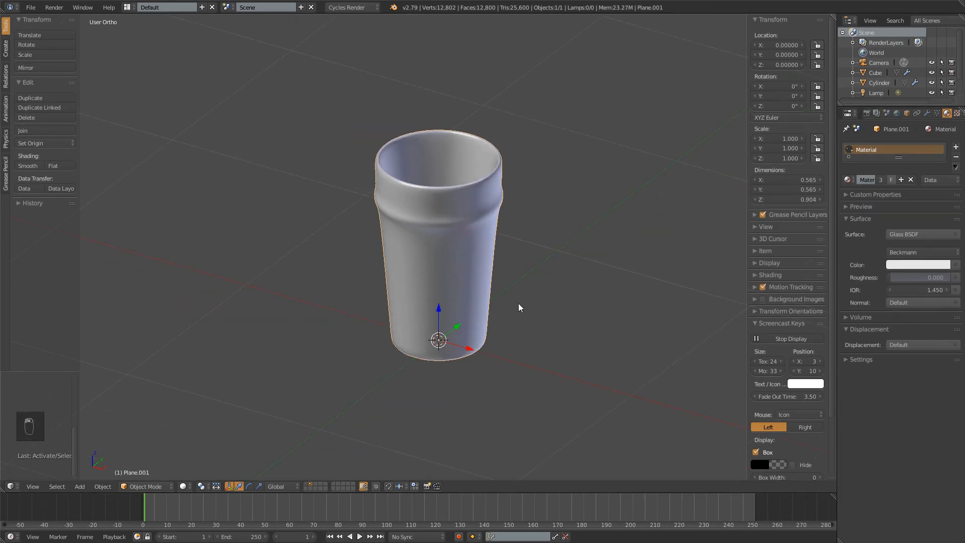
pyautogui.press('m')
pyautogui.click(601, 320)
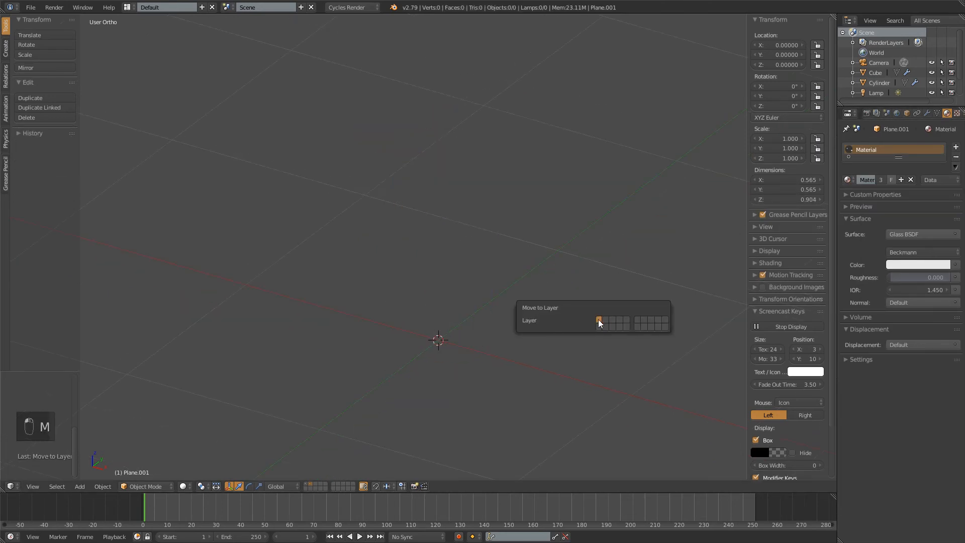
pyautogui.click(305, 485)
# Enter Edit Mode on the tumbler and set the pivot point to 3D Cursor
pyautogui.scroll(-3, 390, 278)
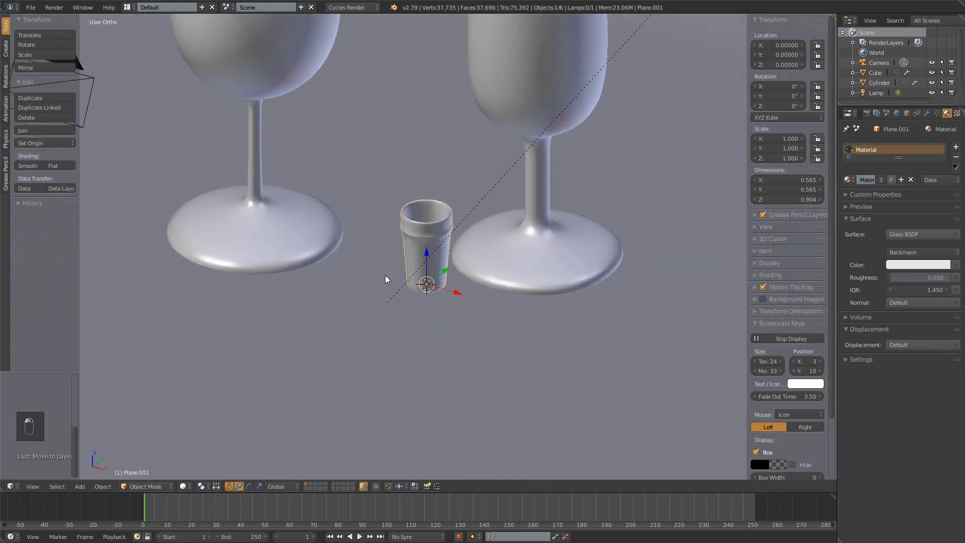
pyautogui.moveTo(390, 278); pyautogui.dragTo(495, 235, button='middle')
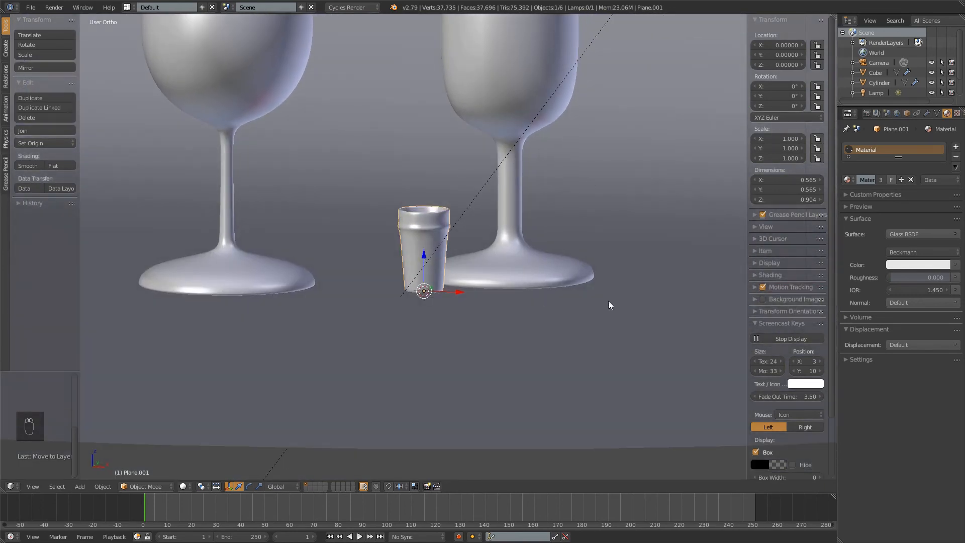
pyautogui.scroll(-1, 529, 91)
pyautogui.keyDown('shift'); pyautogui.moveTo(532, 199); pyautogui.dragTo(514, 269, button='middle'); pyautogui.keyUp('shift')
pyautogui.scroll(-2, 496, 191)
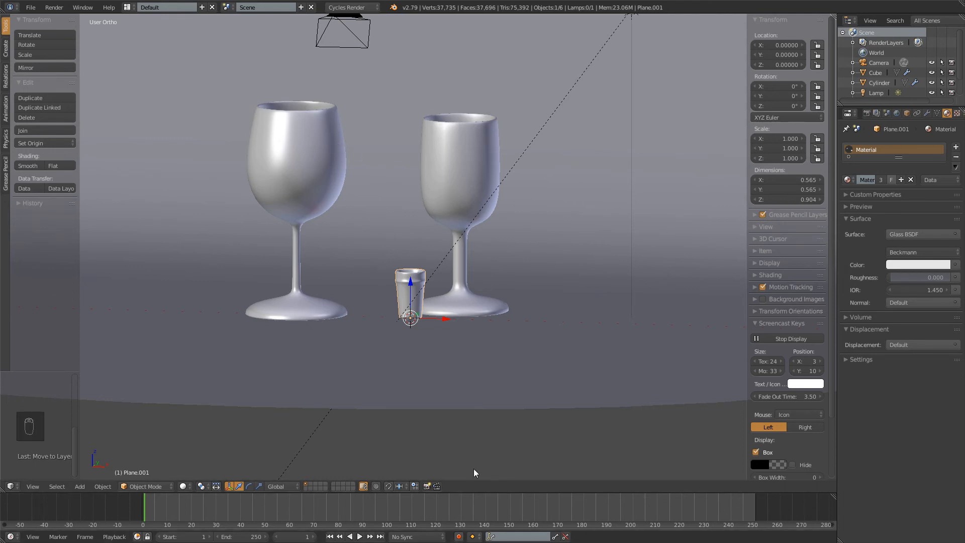
pyautogui.press('Tab')
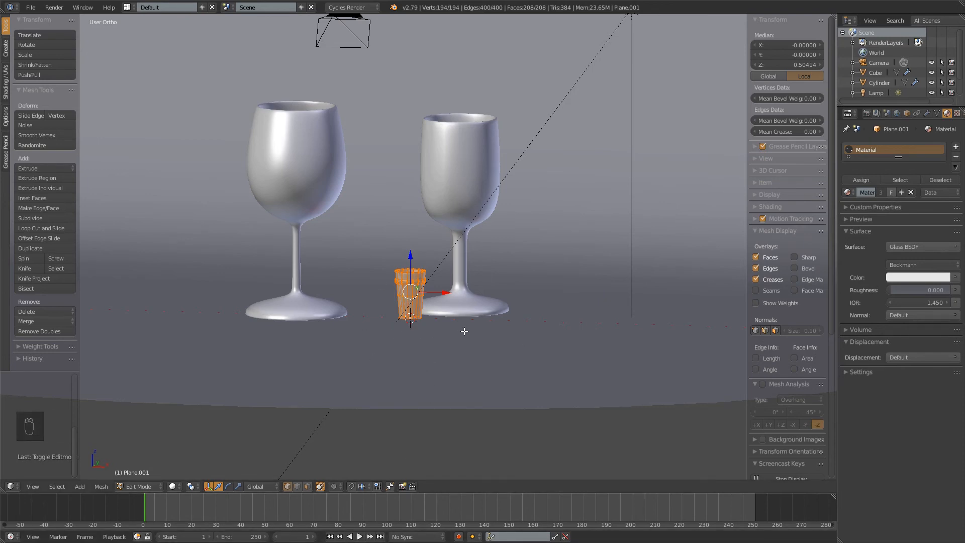
pyautogui.moveTo(458, 301); pyautogui.dragTo(451, 389, button='middle')
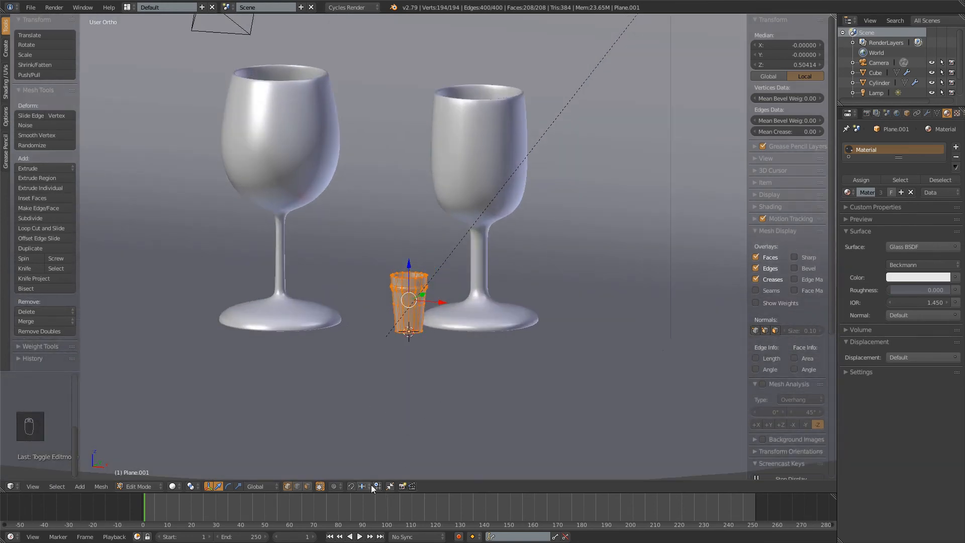
pyautogui.click(194, 487)
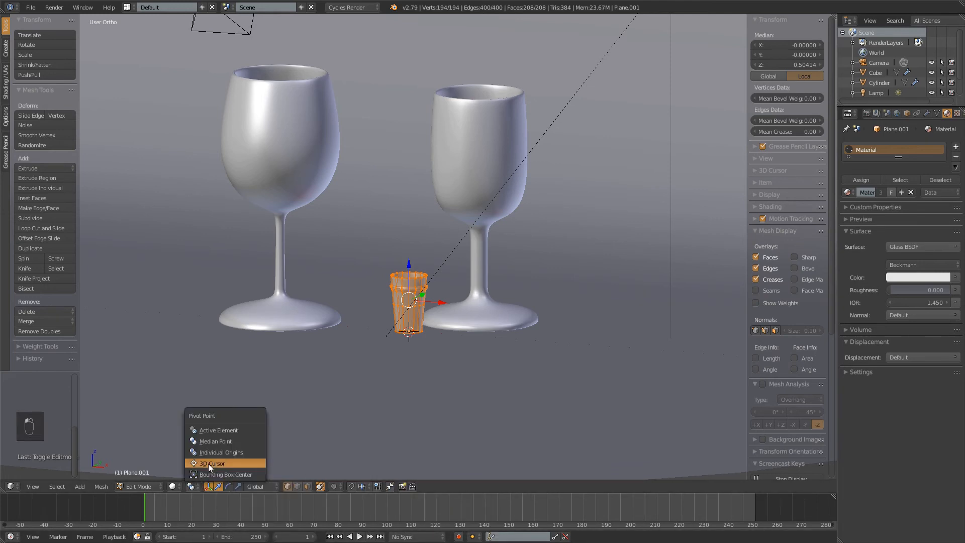
pyautogui.click(208, 463)
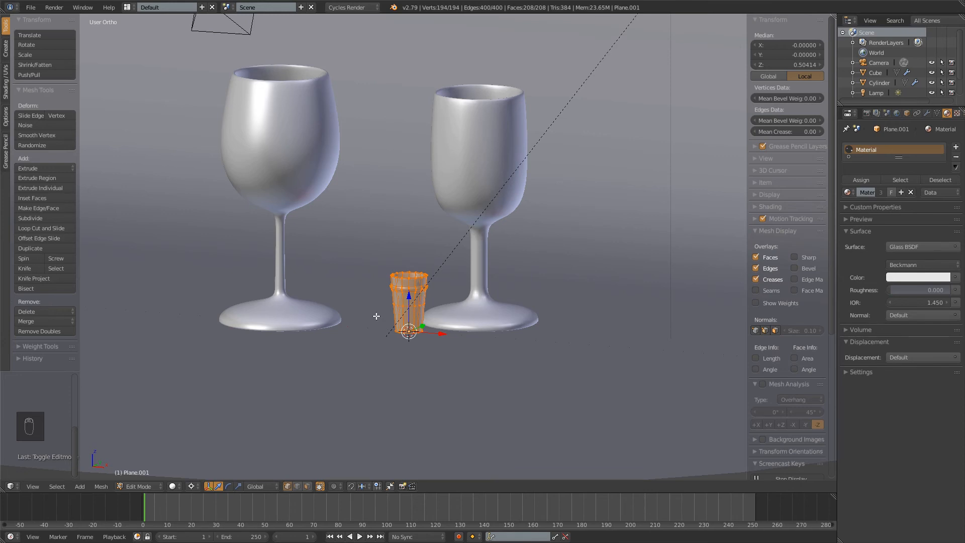
# Scale the entire tumbler mesh up about 4.4 times from its base, then set the pivot point back to Median Point
pyautogui.press('a')
pyautogui.press('a')
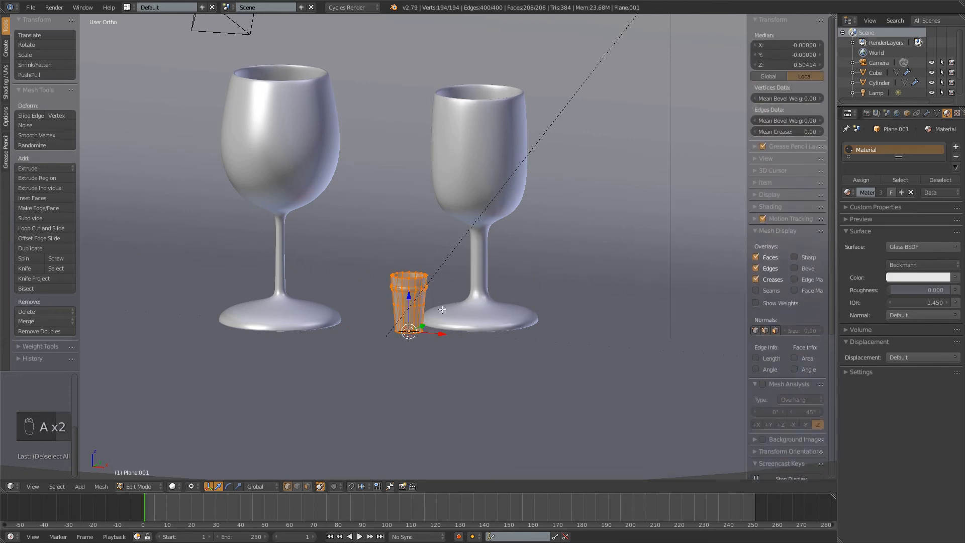
pyautogui.press('s')
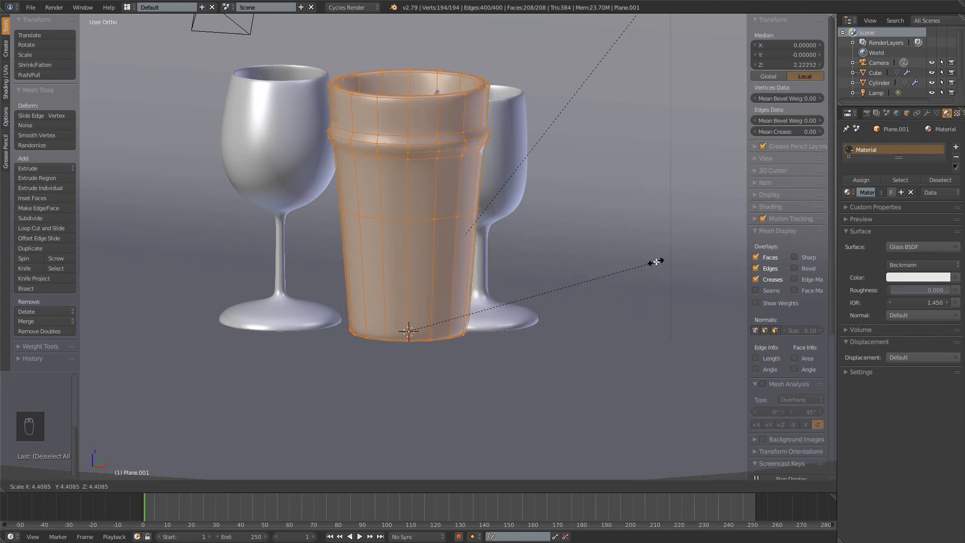
pyautogui.click(656, 261)
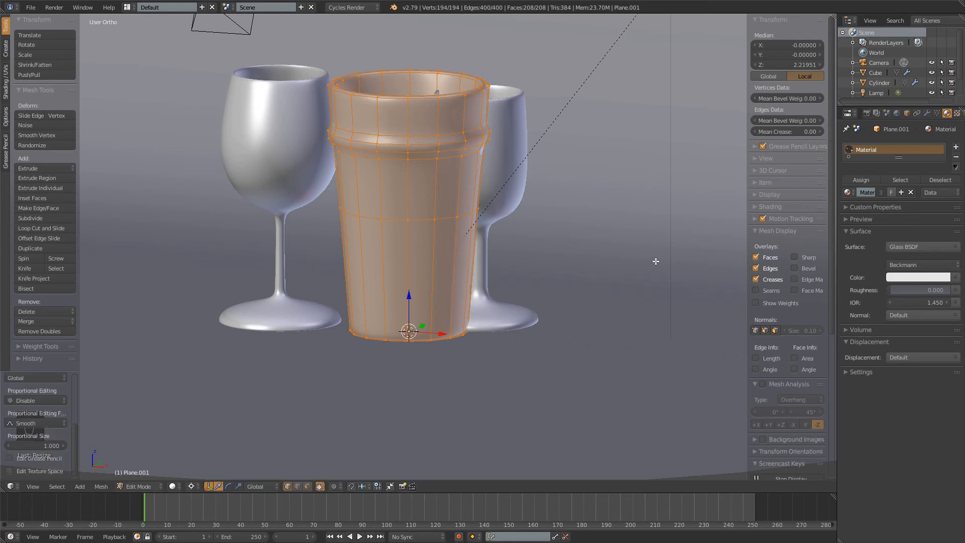
pyautogui.click(189, 486)
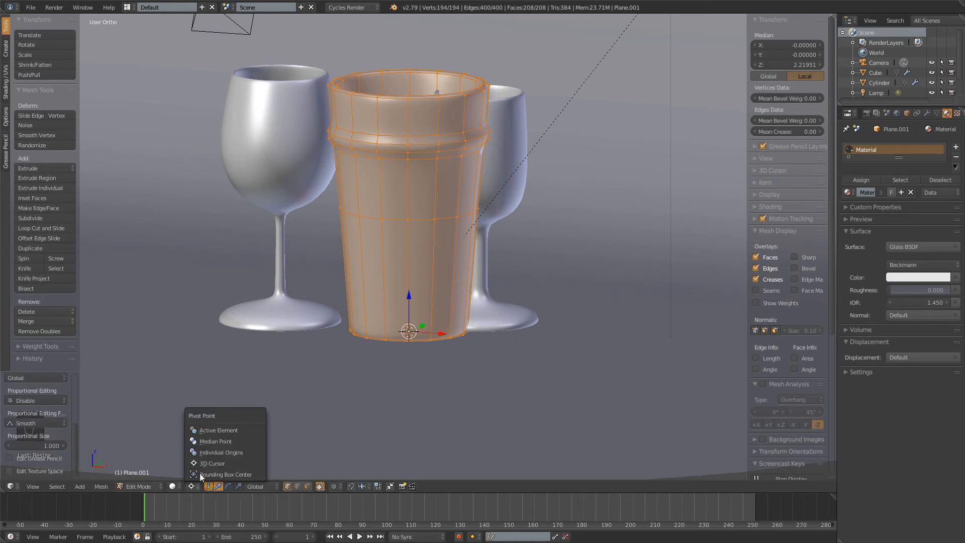
pyautogui.click(215, 442)
pyautogui.moveTo(420, 171); pyautogui.dragTo(449, 252, button='middle')
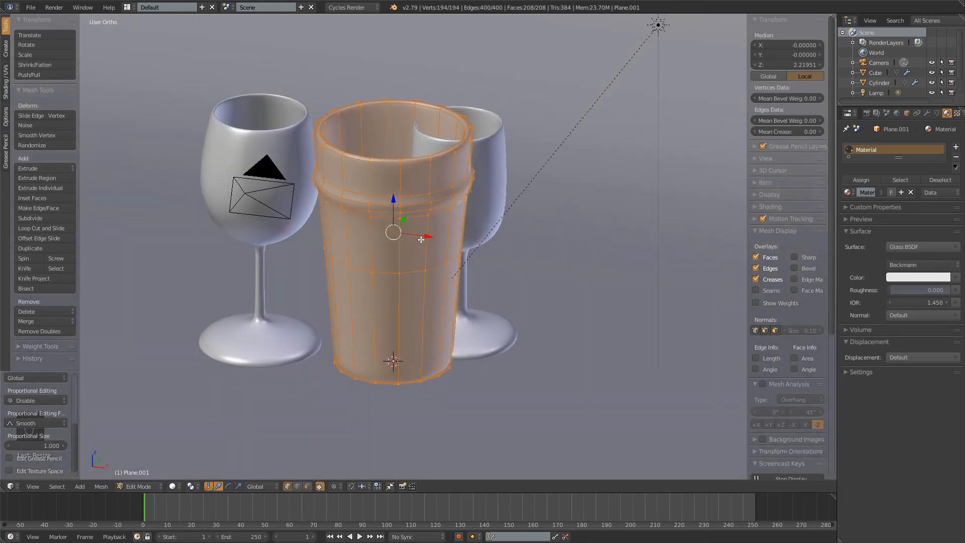
pyautogui.press('g')
pyautogui.press('x')
pyautogui.press('Escape')
# In Object Mode, move the tumbler along X to about 3.66, beside the wine glasses, and deselect it
pyautogui.press('Tab')
pyautogui.moveTo(421, 370); pyautogui.dragTo(635, 396)
pyautogui.keyDown('shift'); pyautogui.moveTo(635, 395); pyautogui.dragTo(662, 353, button='middle'); pyautogui.keyUp('shift')
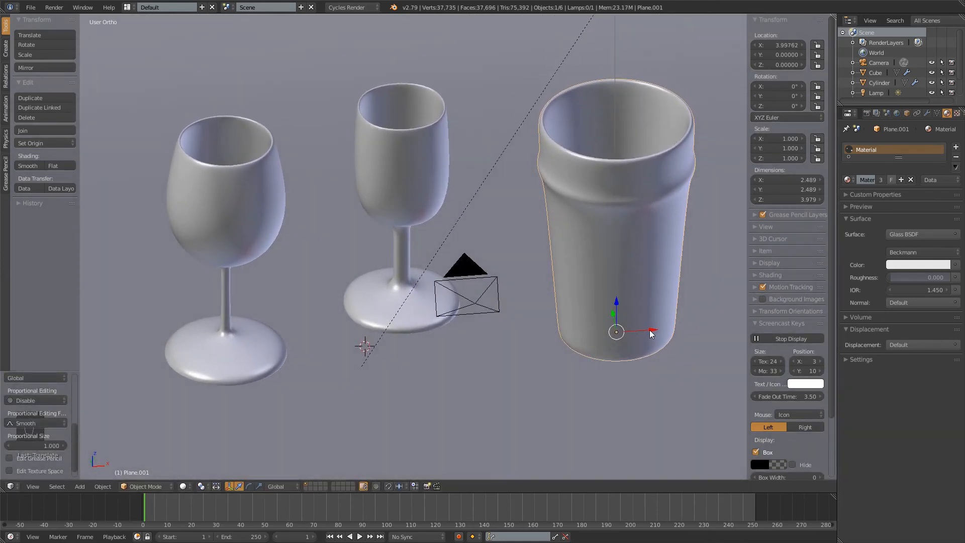
pyautogui.moveTo(652, 333); pyautogui.dragTo(631, 336)
pyautogui.press('a')
pyautogui.scroll(-3, 495, 334)
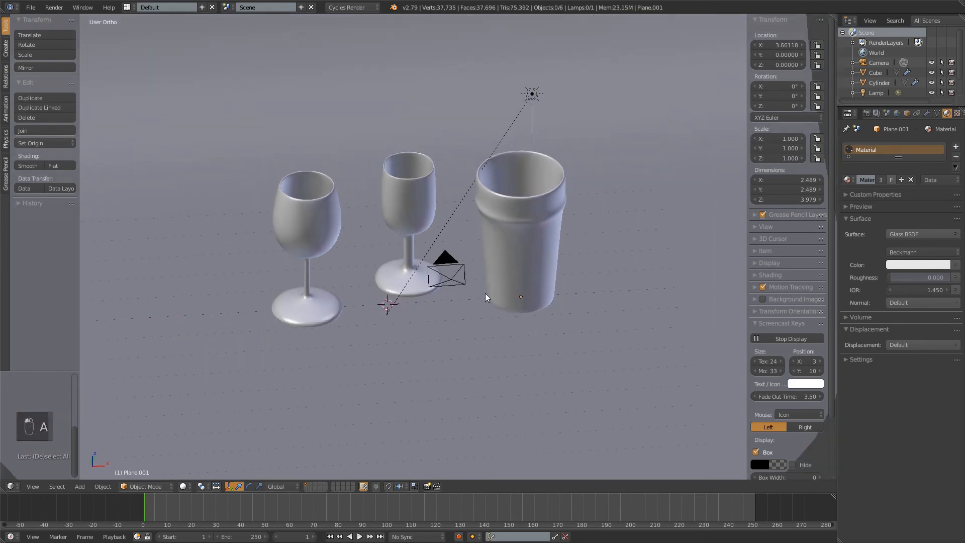
# Preview the scene through the camera in rendered shading and change the render device to GPU Compute
pyautogui.press('KP_0')
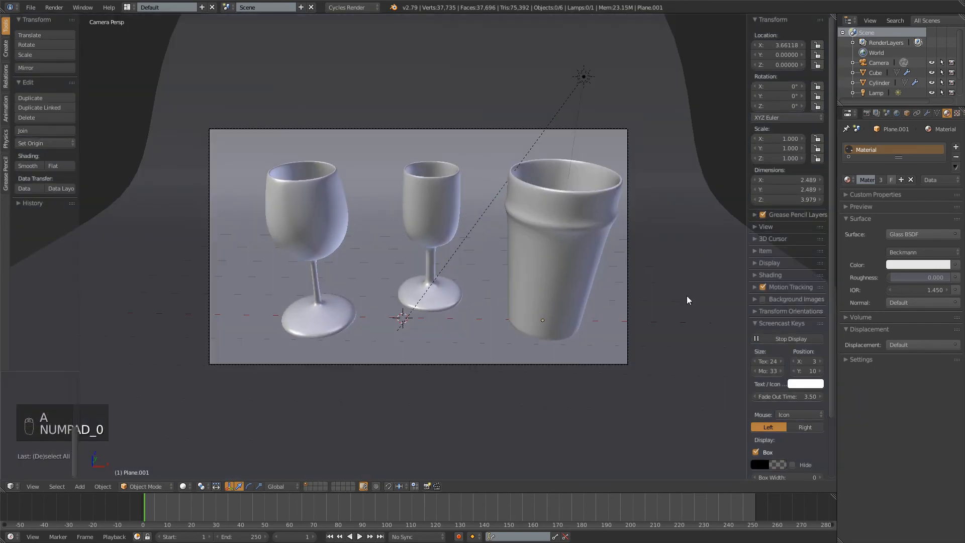
pyautogui.hotkey('shift', 'z')
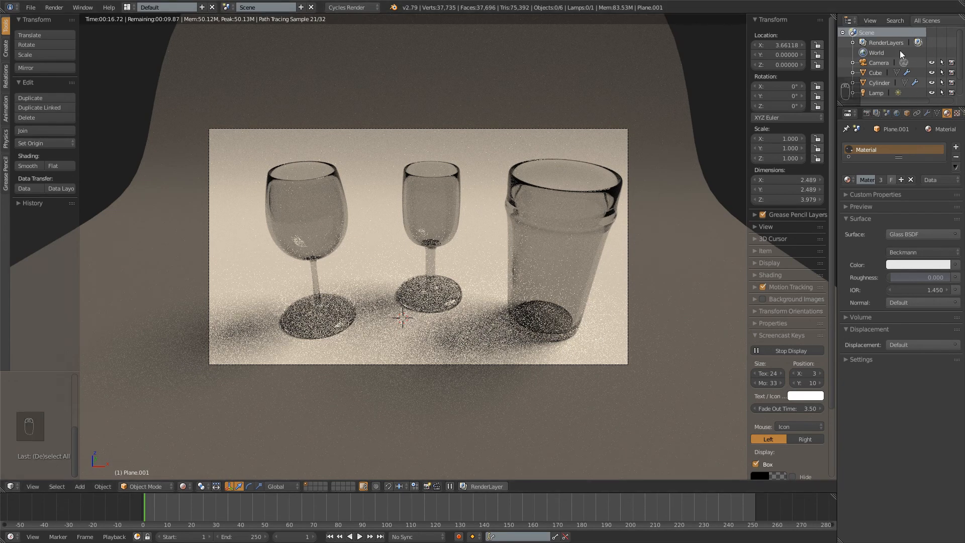
pyautogui.click(867, 114)
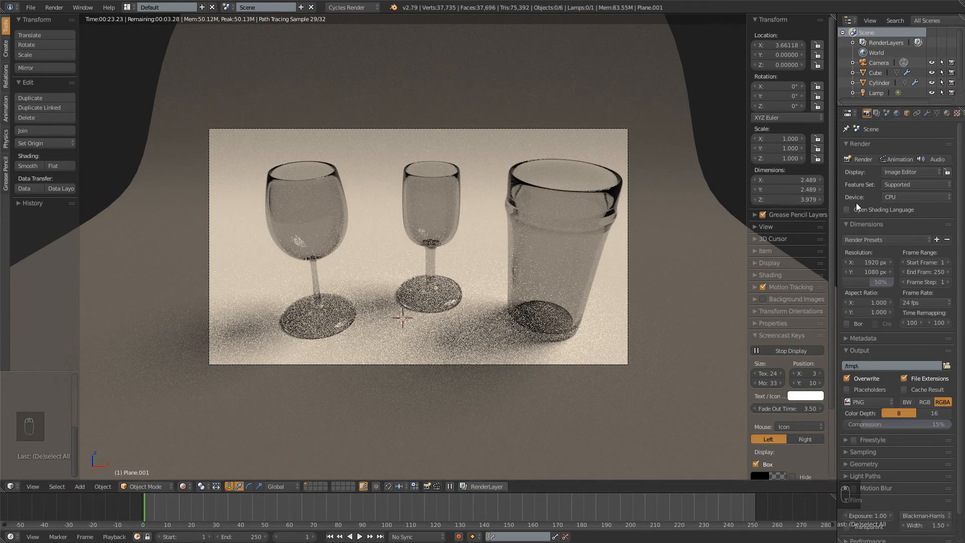
pyautogui.click(892, 198)
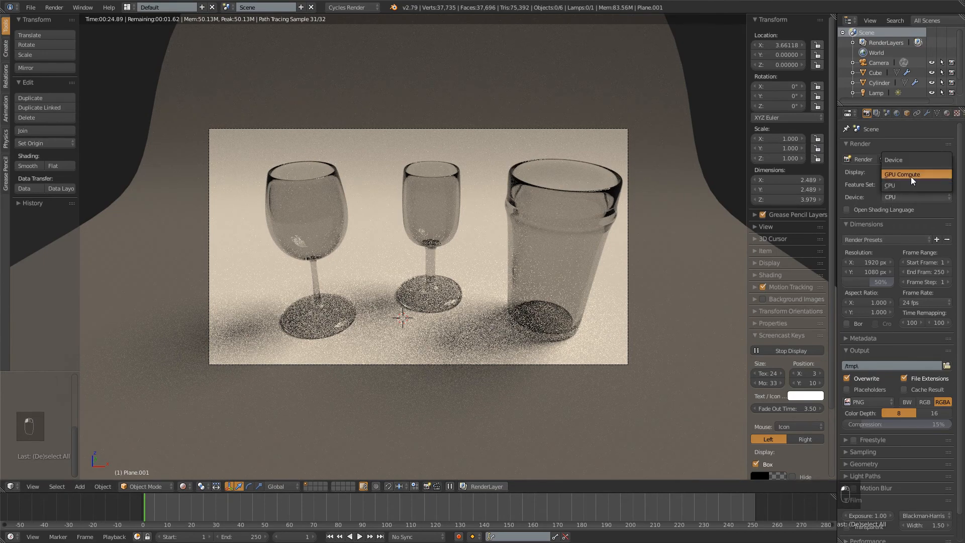
pyautogui.click(910, 175)
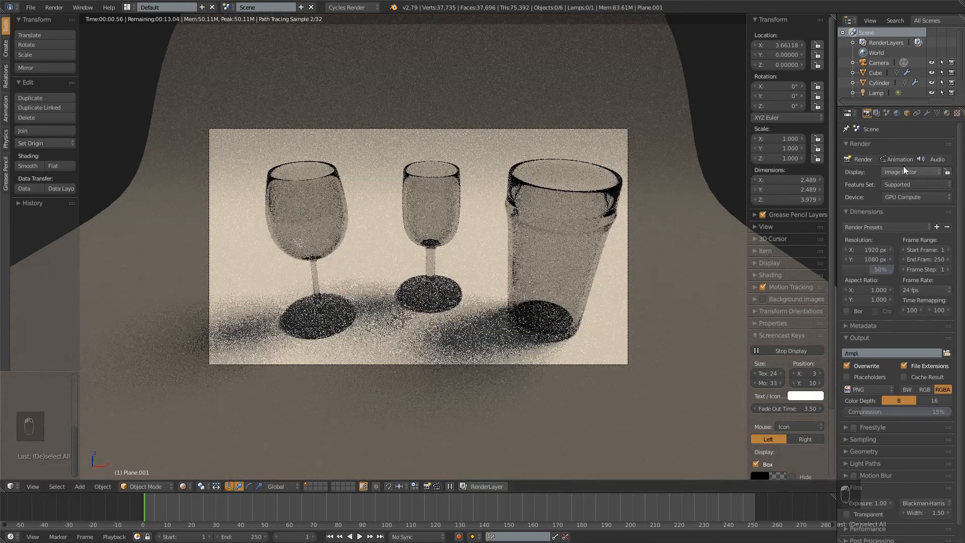
pyautogui.scroll(-1, 930, 246)
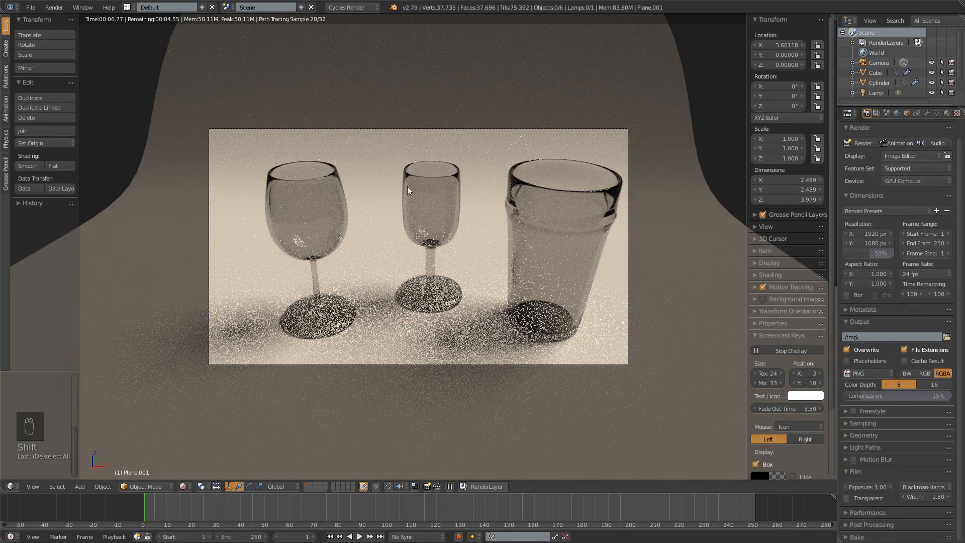
pyautogui.hotkey('shift', 'z')
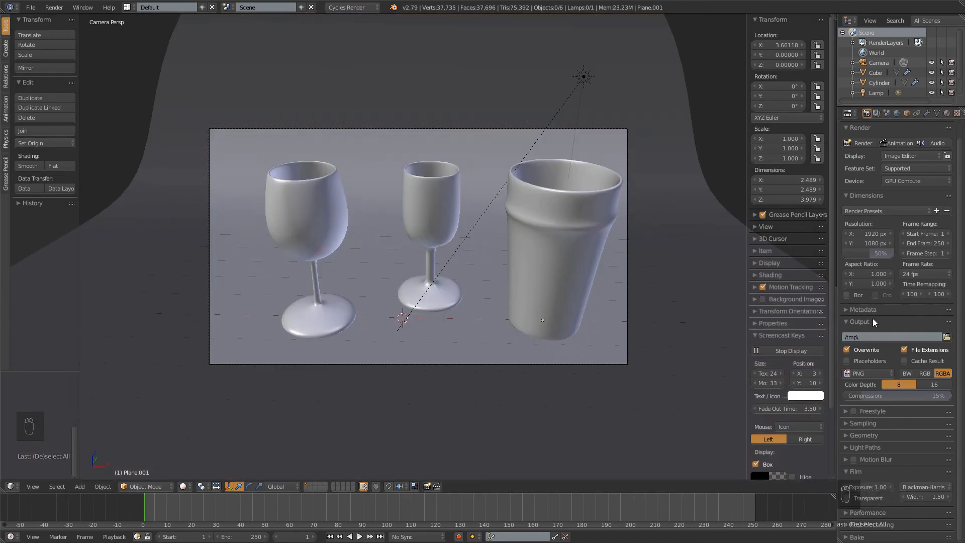
# Review the render sampling settings, then render a still image of the three glasses and inspect it up close
pyautogui.click(857, 322)
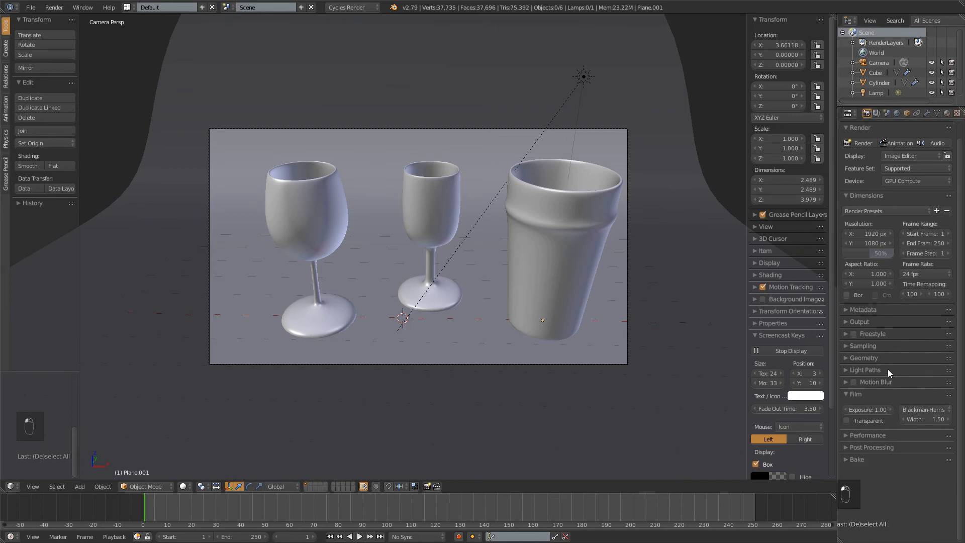
pyautogui.click(853, 347)
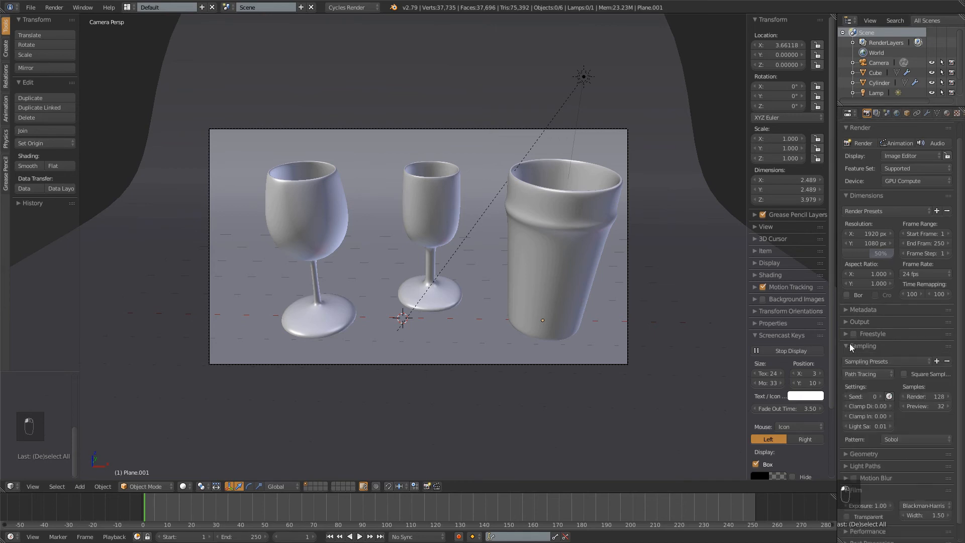
pyautogui.scroll(-1, 898, 422)
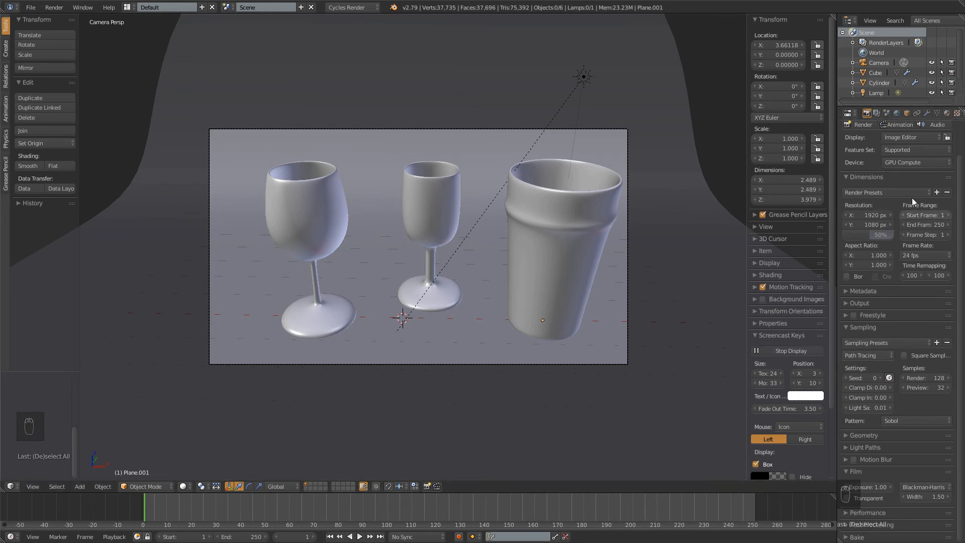
pyautogui.scroll(2, 909, 239)
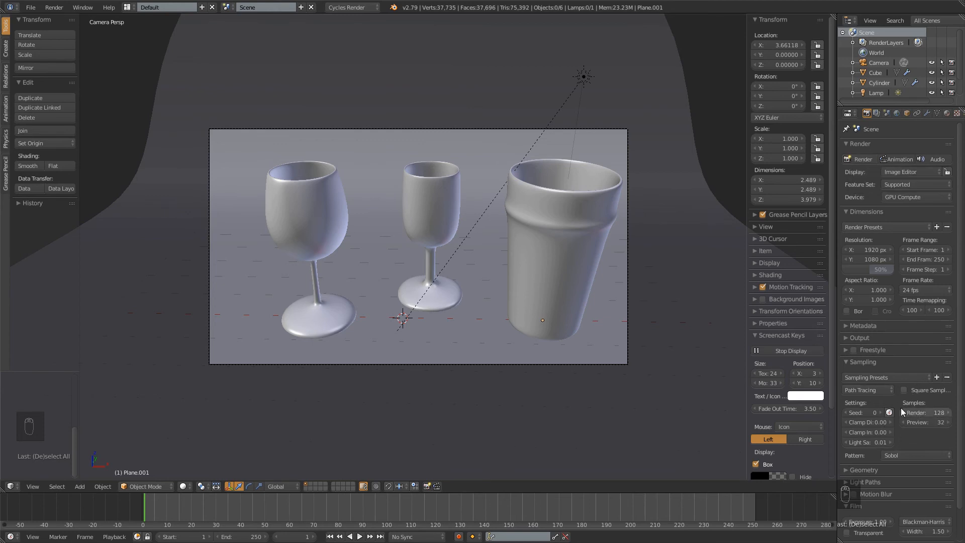
pyautogui.click(863, 160)
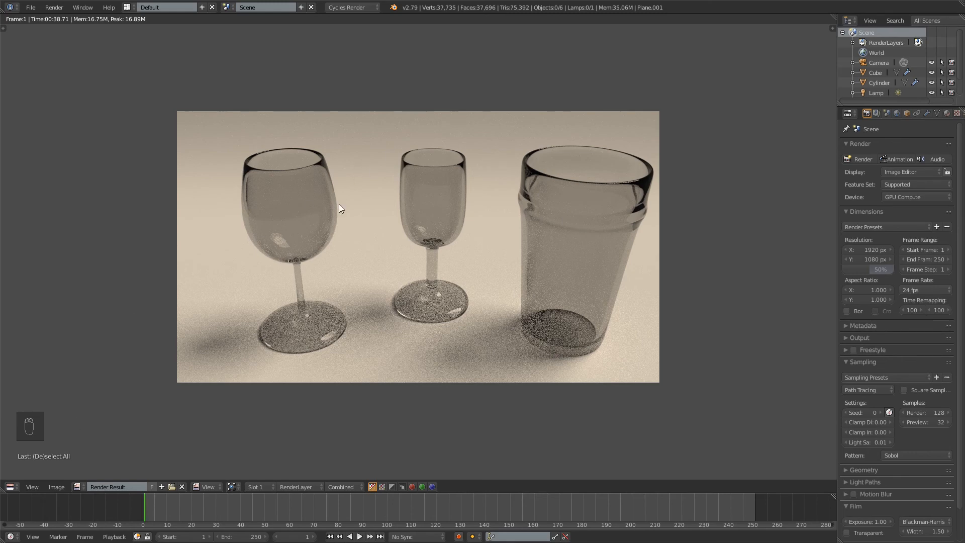
pyautogui.scroll(2, 457, 135)
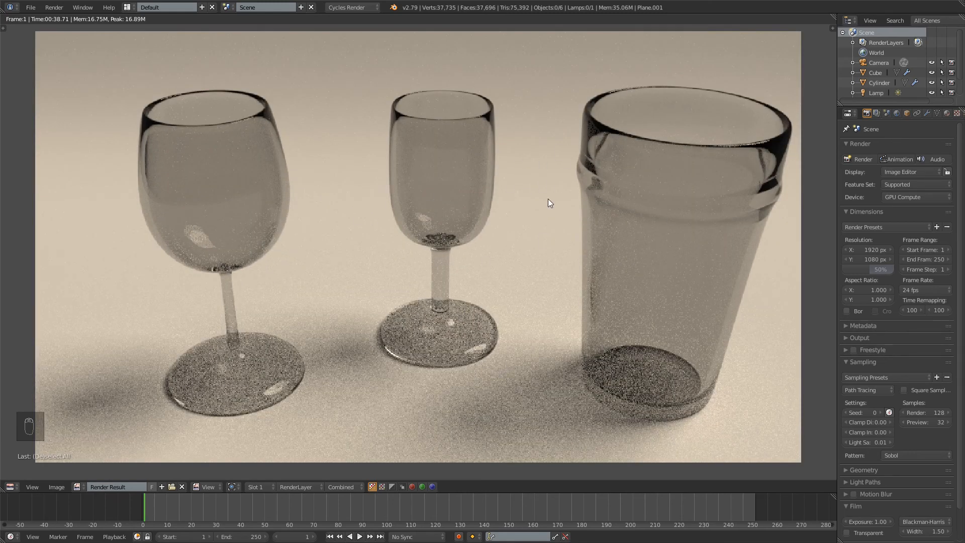
# Look over the whole render of the three glasses and switch the render result to the empty Slot 2
pyautogui.scroll(-2, 548, 198)
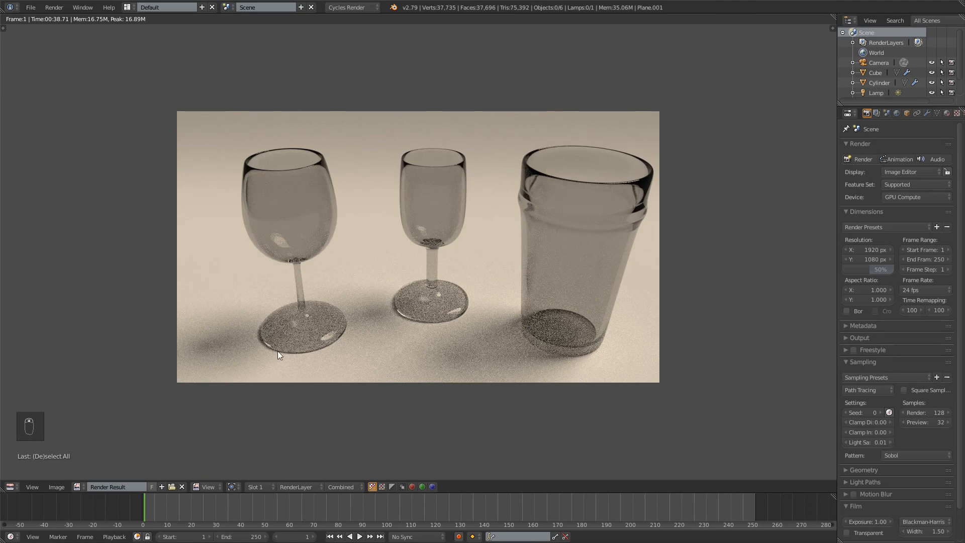
pyautogui.scroll(-4, 410, 264)
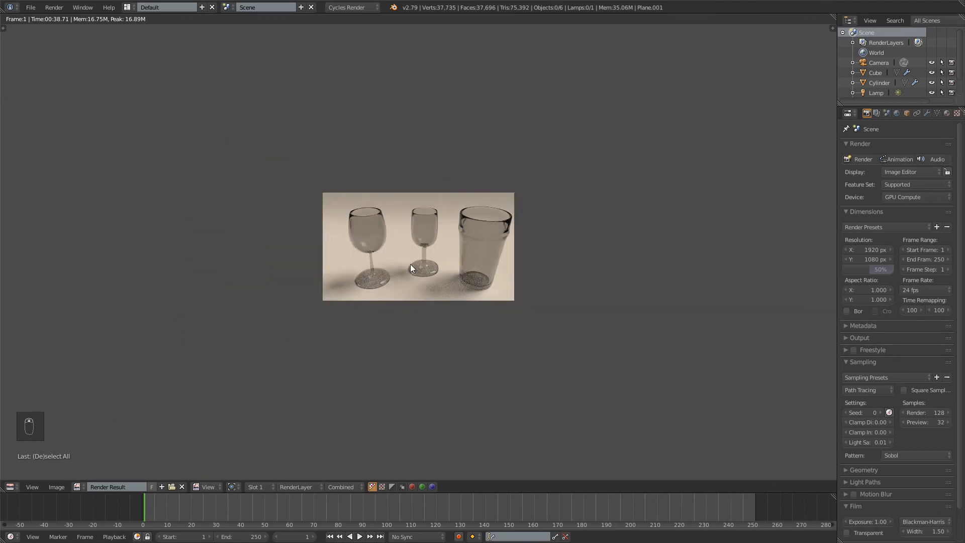
pyautogui.scroll(6, 411, 266)
pyautogui.scroll(-1, 457, 278)
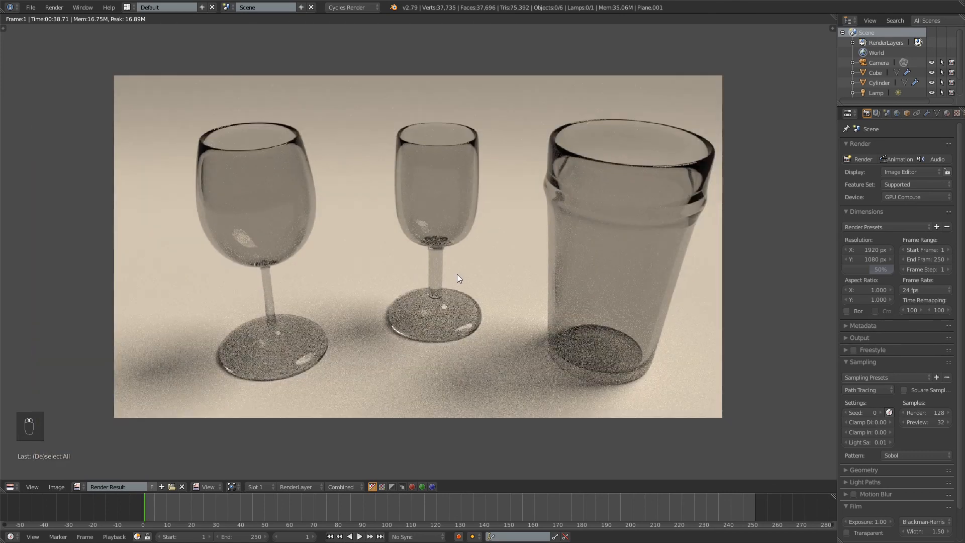
pyautogui.press('KP_1')
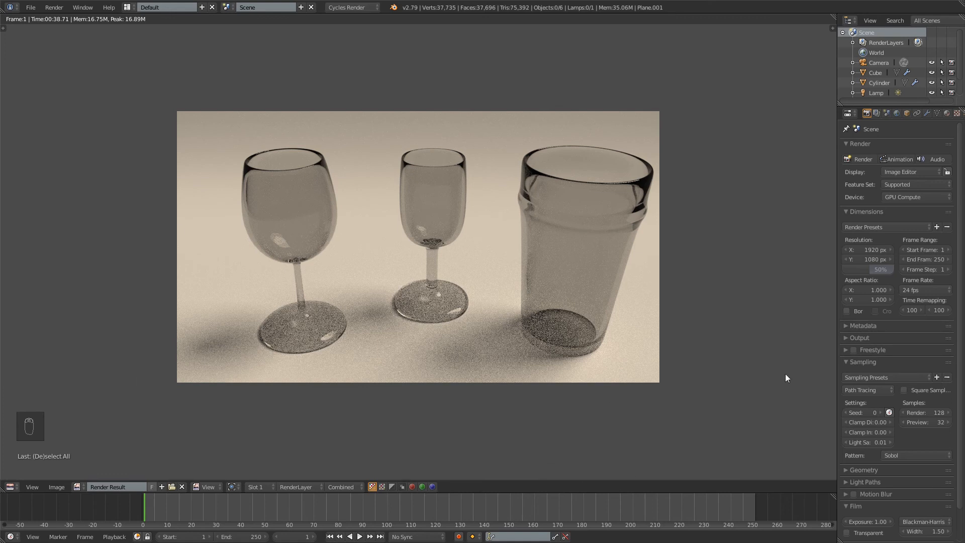
pyautogui.click(263, 487)
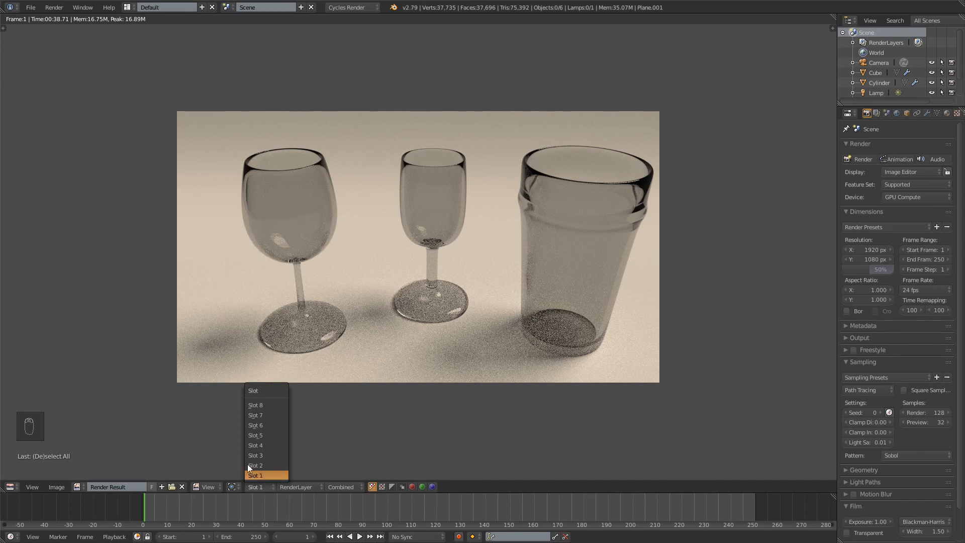
pyautogui.click(253, 465)
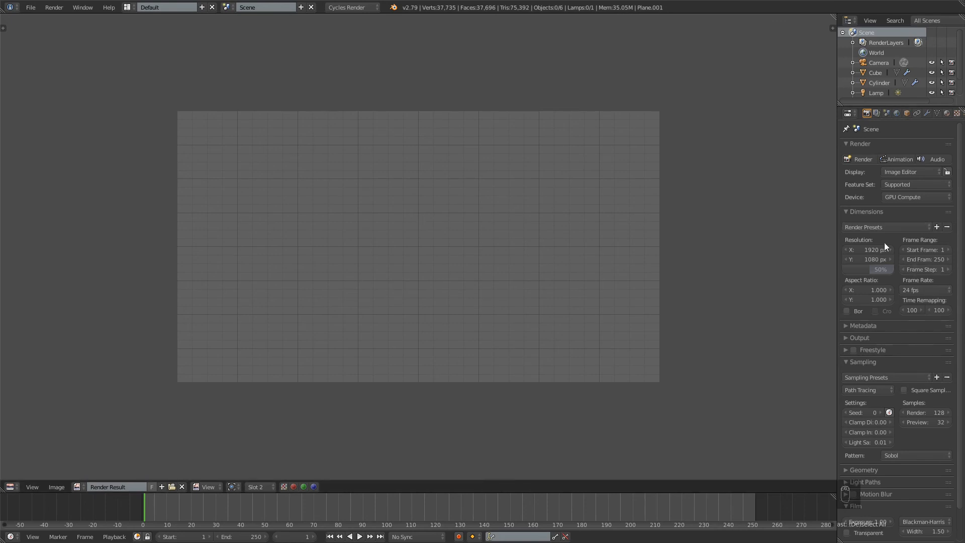
# Set the render samples to 256 and render the three glasses again into Slot 2
pyautogui.click(925, 412)
pyautogui.write('256')
pyautogui.press('KP_Enter')
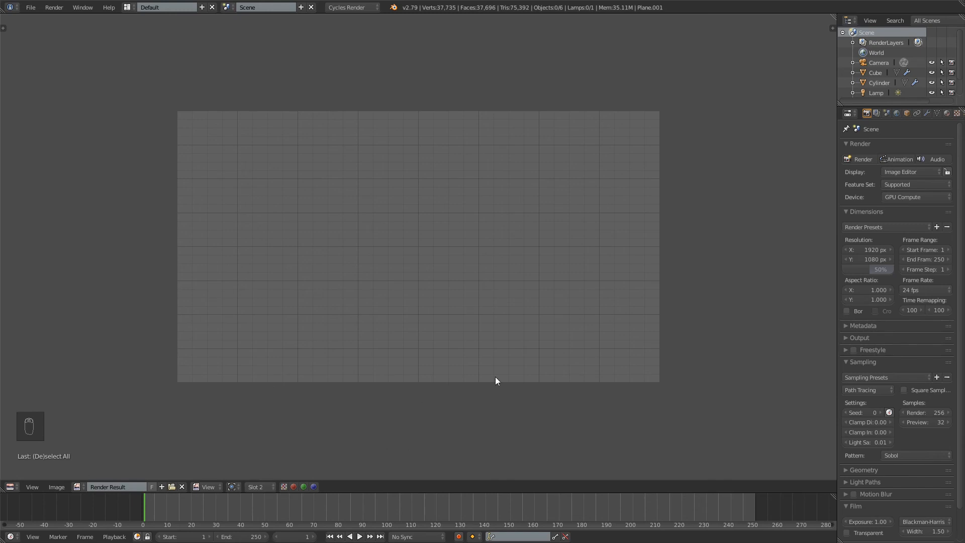
pyautogui.press('F12')
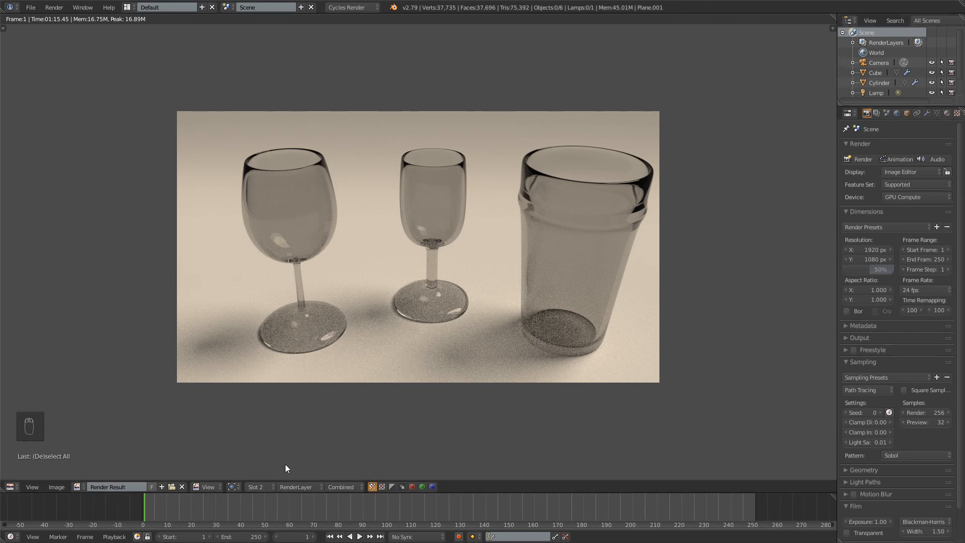
# Compare the 128-sample render in Slot 1 with the 256-sample render in Slot 2 up close
pyautogui.click(258, 486)
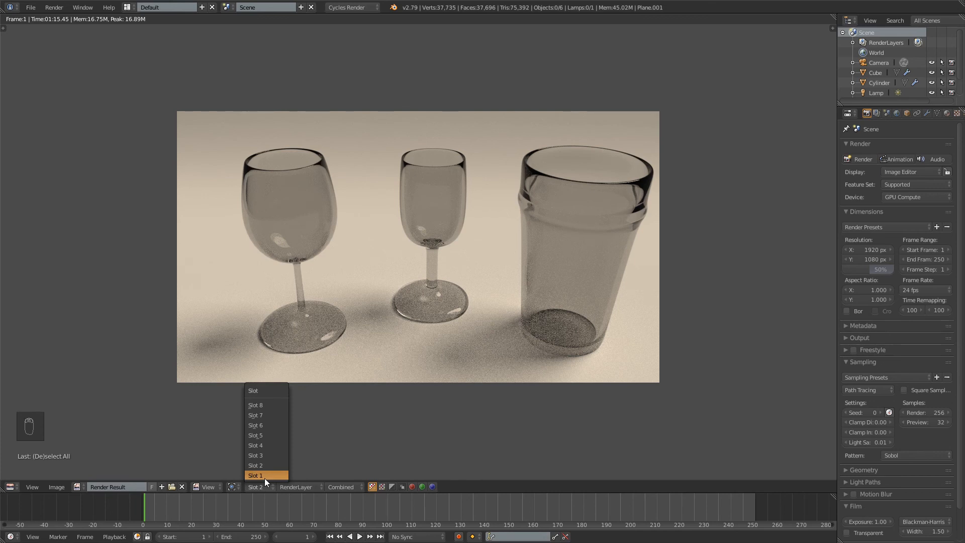
pyautogui.click(265, 477)
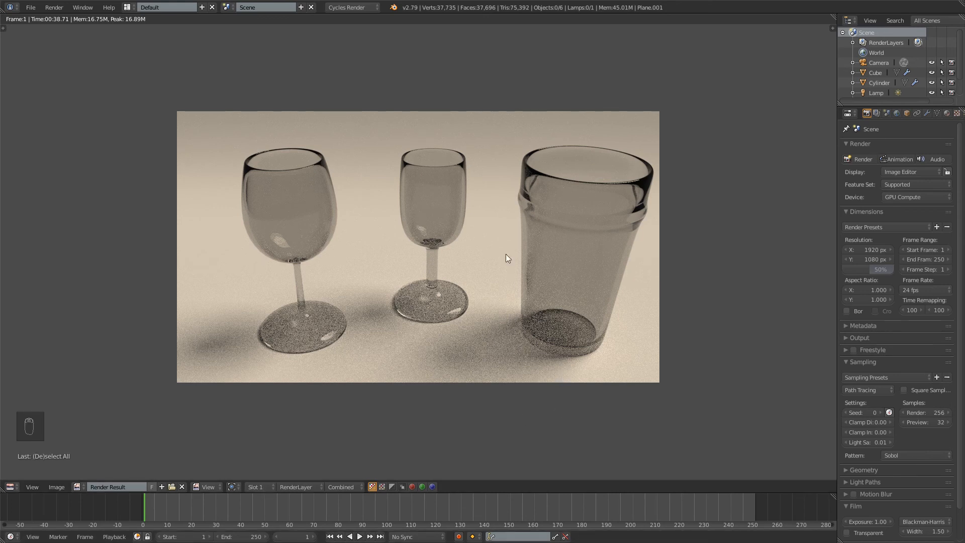
pyautogui.scroll(4, 647, 290)
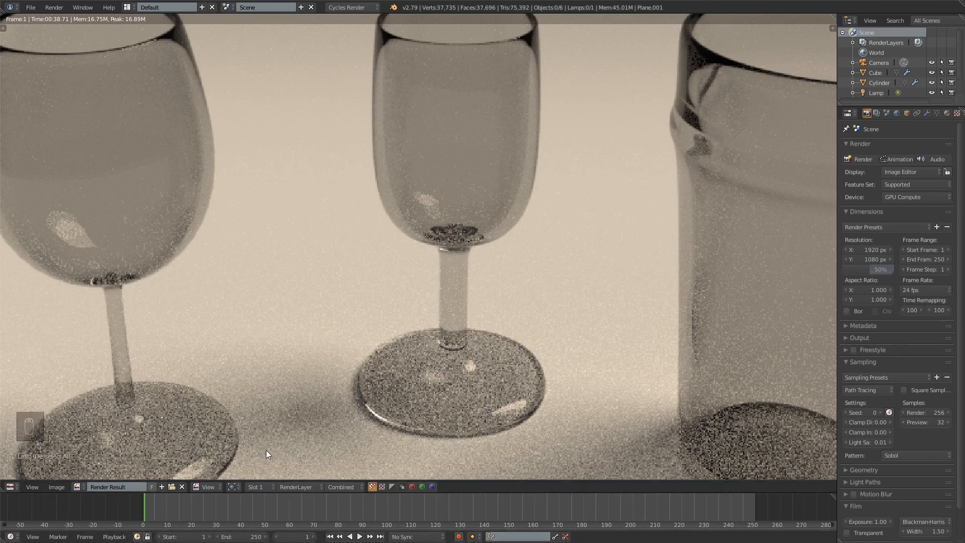
pyautogui.click(264, 485)
pyautogui.click(266, 468)
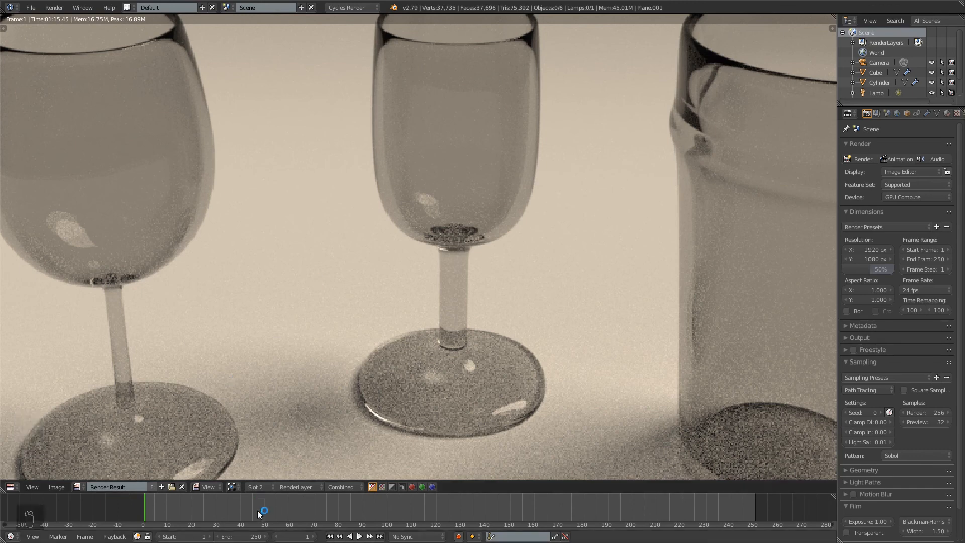
# Switch the render result to the empty Slot 3 and show the full frame
pyautogui.click(263, 488)
pyautogui.click(269, 458)
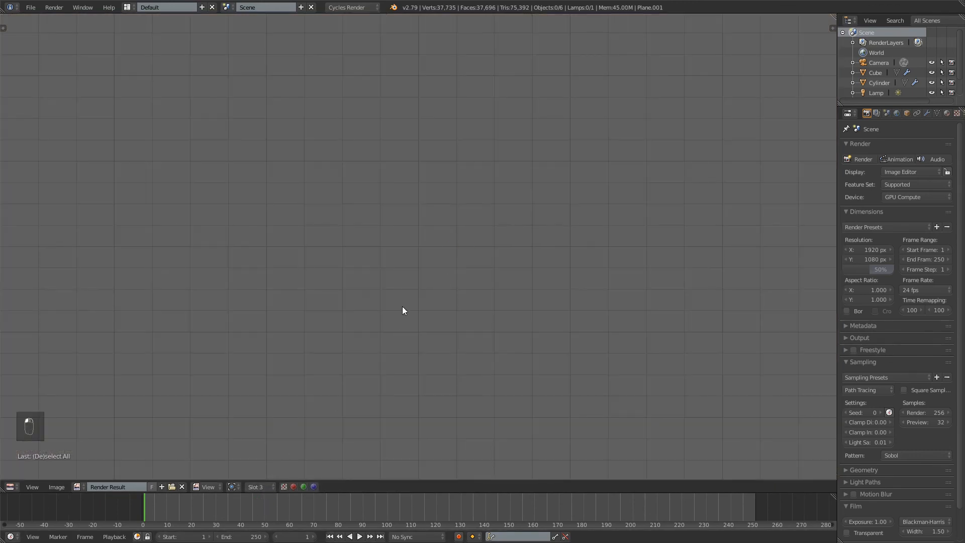
pyautogui.press('KP_1')
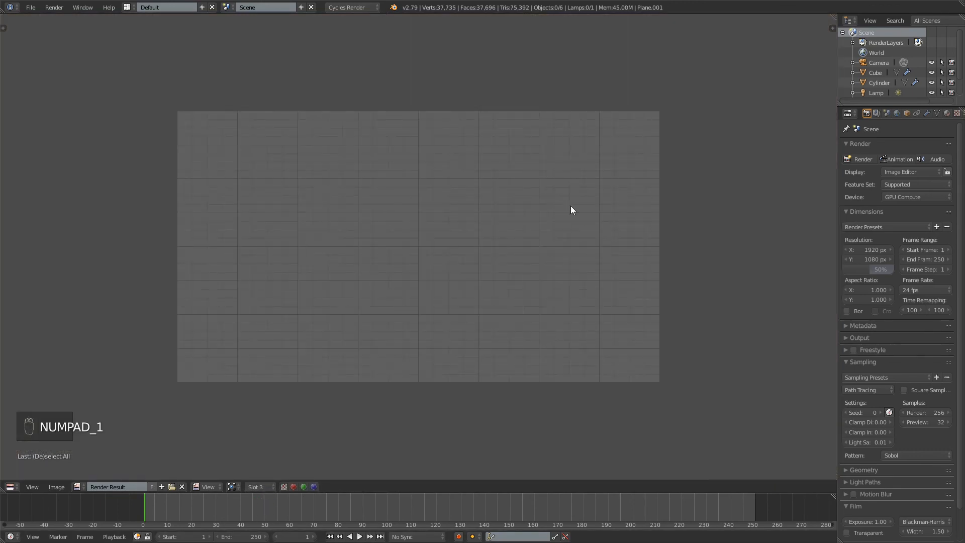
# Enable Denoising for the render layer with its default settings and render the scene into Slot 3
pyautogui.click(887, 113)
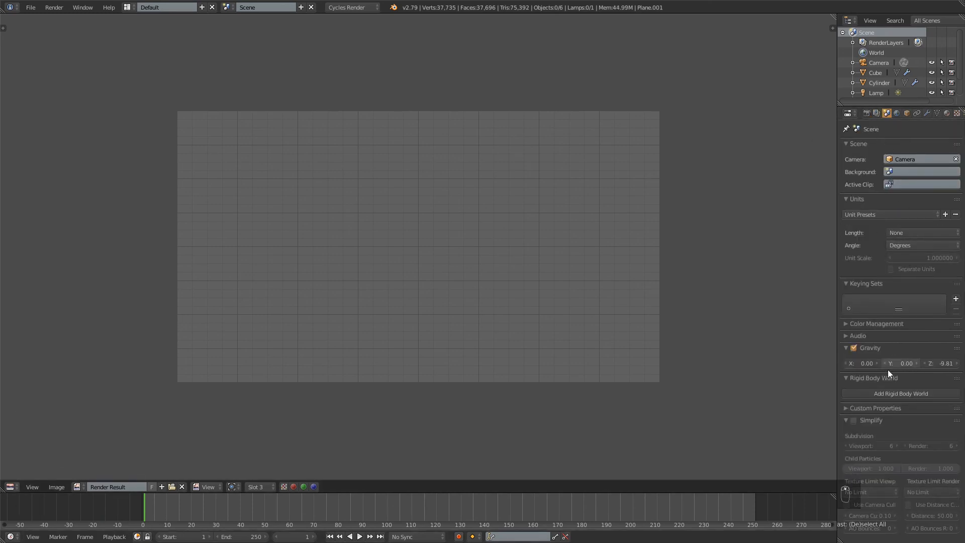
pyautogui.click(876, 113)
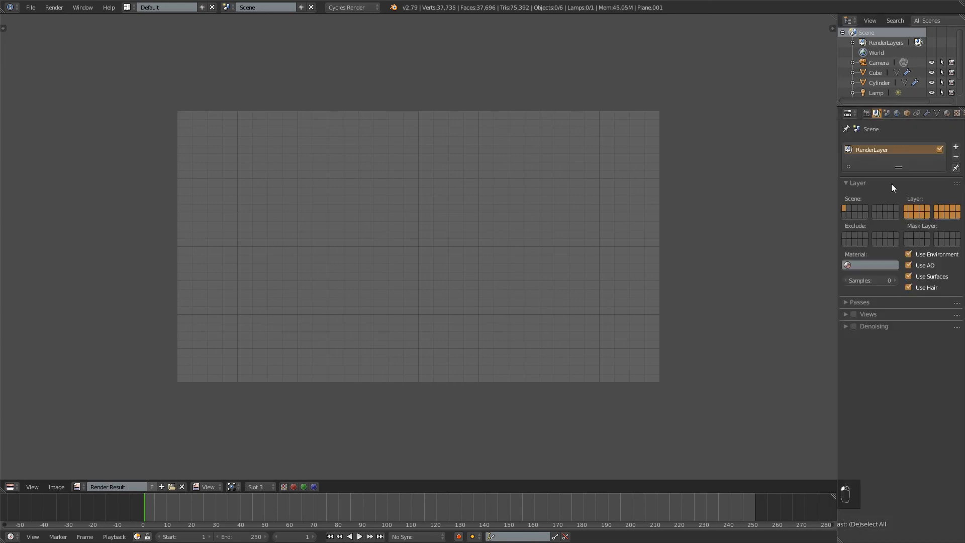
pyautogui.click(854, 326)
pyautogui.click(846, 327)
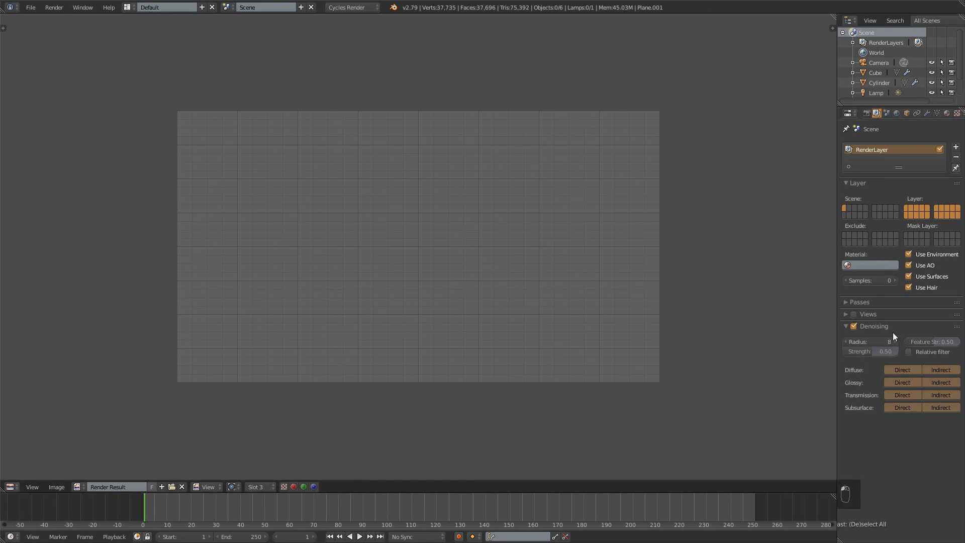
pyautogui.click(844, 326)
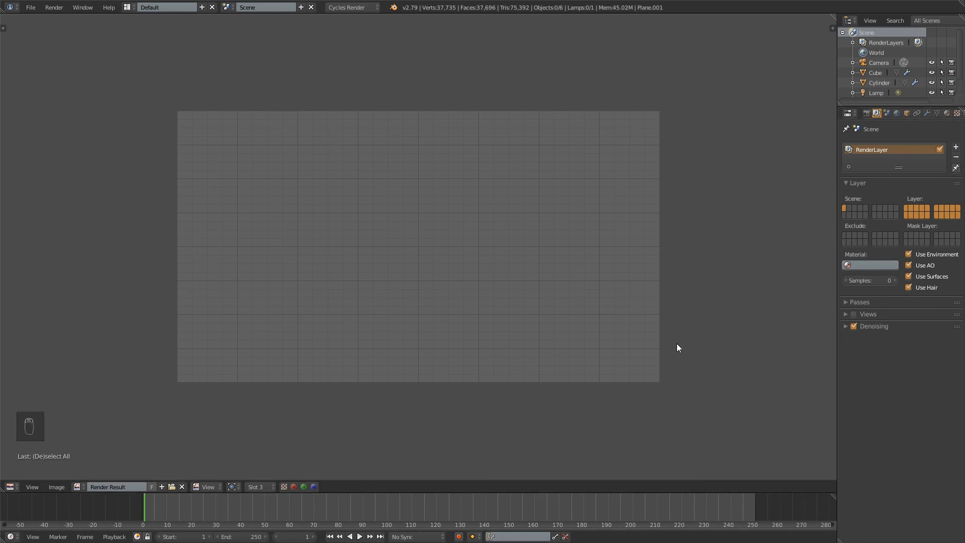
pyautogui.press('F12')
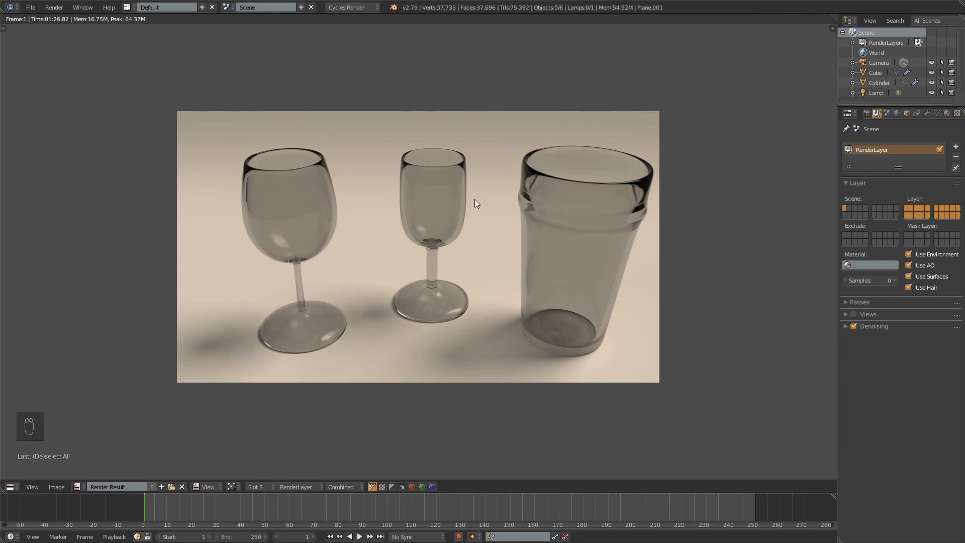
# Inspect the denoised render up close, checking the tumbler's base and rim, its shadow and the neighbouring wine glass foot
pyautogui.scroll(5, 544, 253)
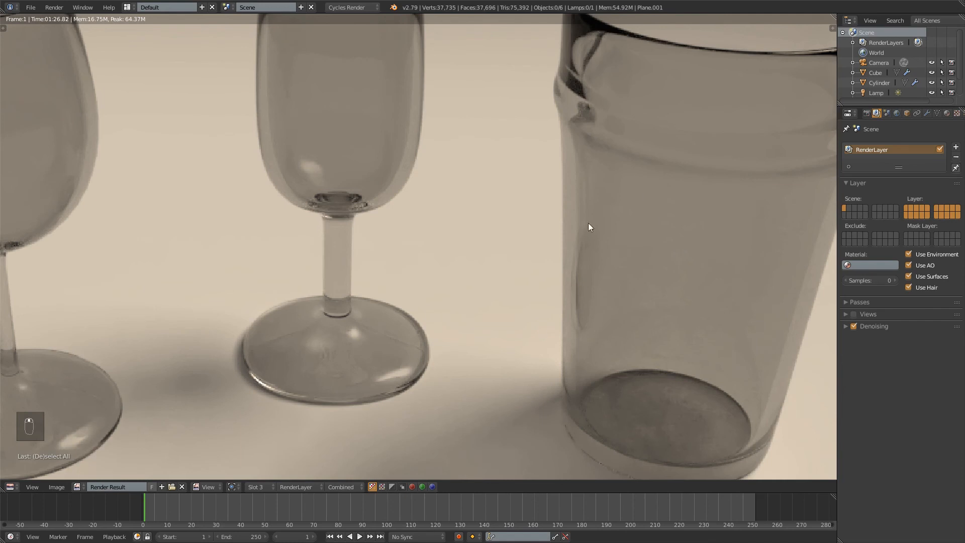
pyautogui.moveTo(622, 385); pyautogui.dragTo(529, 234, button='middle')
pyautogui.scroll(1, 529, 234)
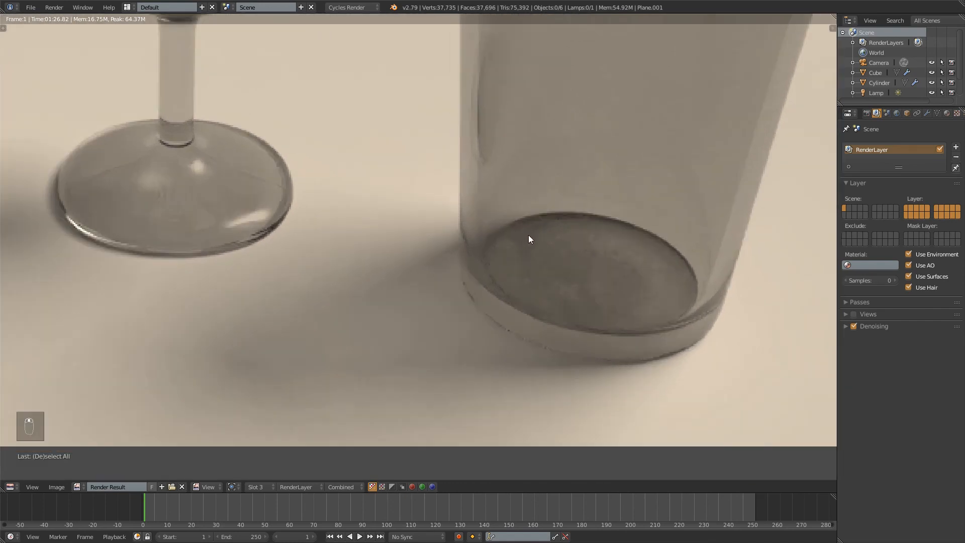
pyautogui.moveTo(565, 100); pyautogui.dragTo(542, 360, button='middle')
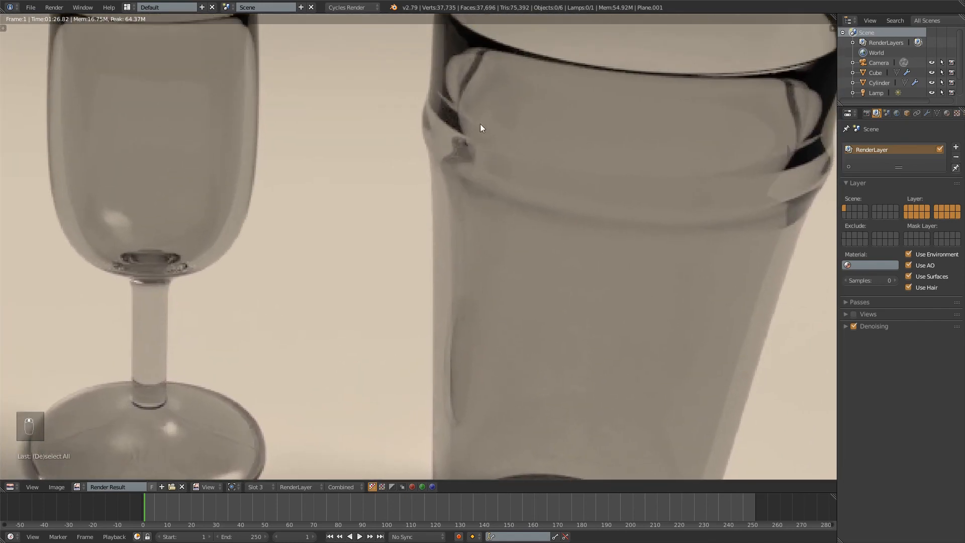
pyautogui.moveTo(493, 384); pyautogui.dragTo(535, 160, button='middle')
pyautogui.moveTo(535, 383); pyautogui.dragTo(640, 173, button='middle')
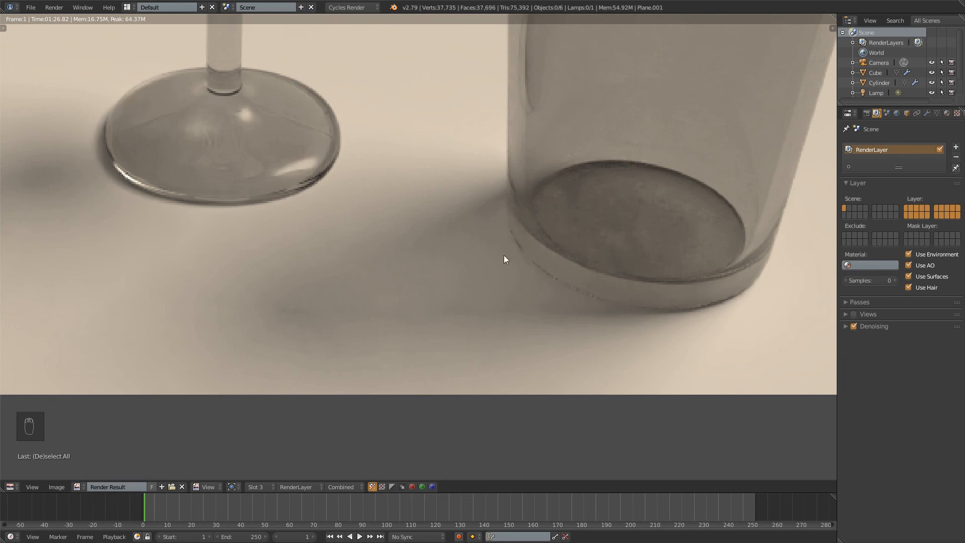
pyautogui.moveTo(504, 259); pyautogui.dragTo(571, 283, button='middle')
pyautogui.moveTo(384, 164); pyautogui.dragTo(303, 107, button='middle')
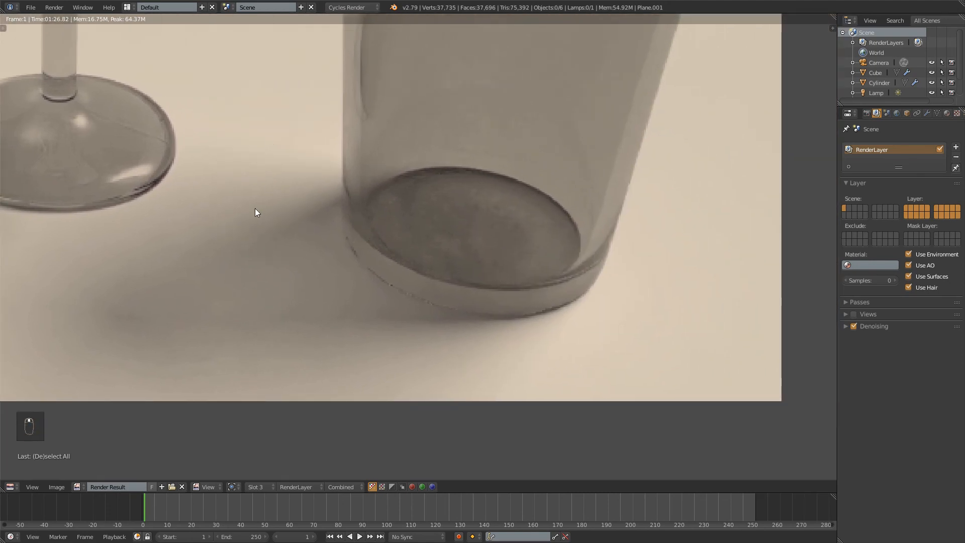
pyautogui.moveTo(510, 150); pyautogui.dragTo(554, 175, button='middle')
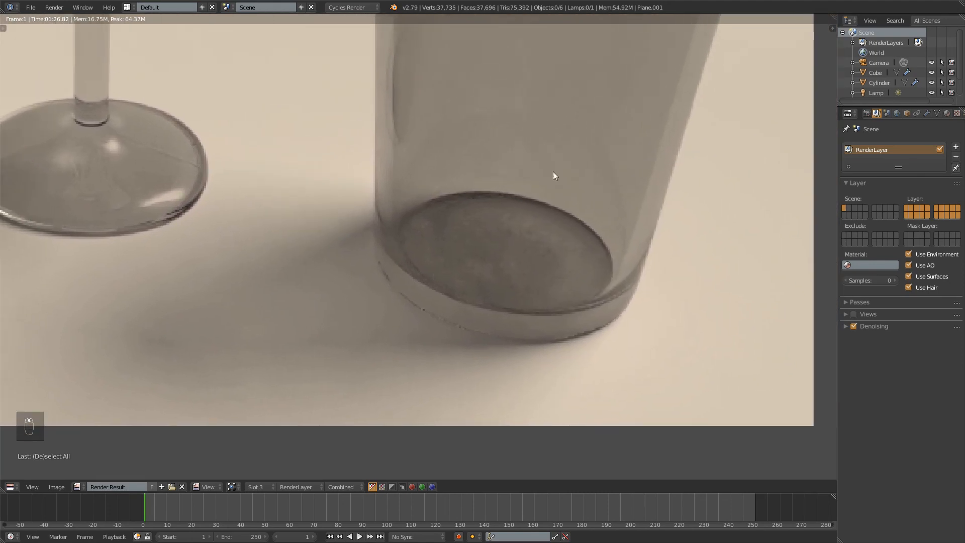
pyautogui.scroll(3, 553, 173)
pyautogui.scroll(-3, 540, 181)
pyautogui.scroll(2, 530, 201)
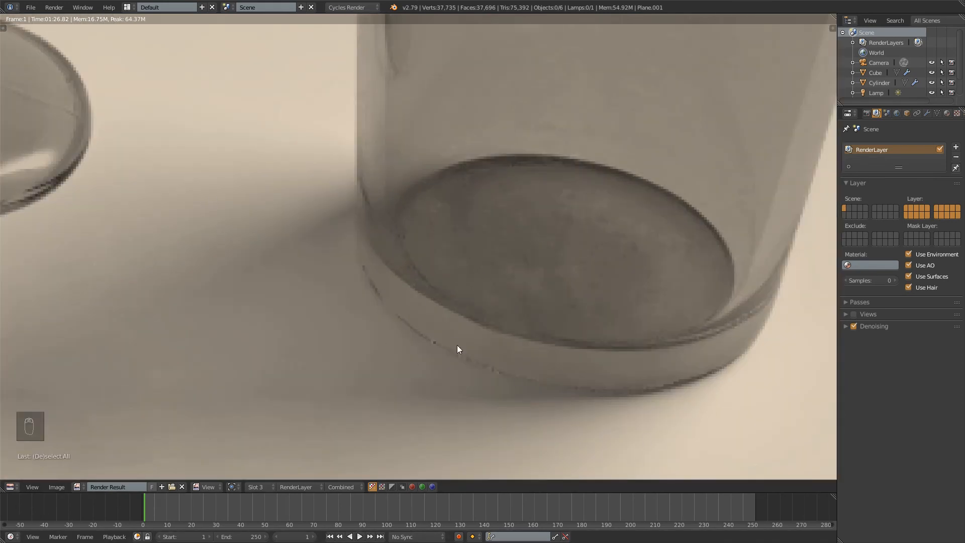
pyautogui.scroll(-6, 582, 388)
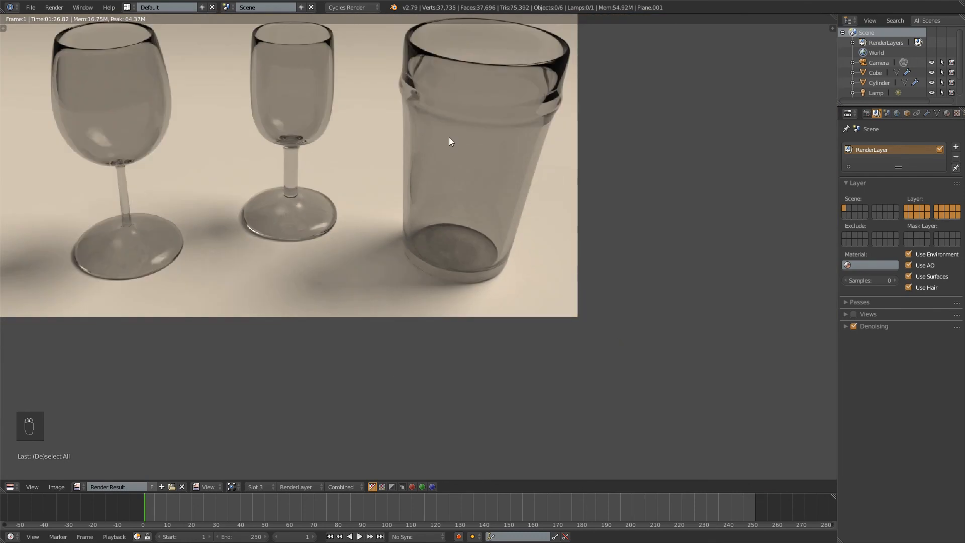
pyautogui.scroll(-2, 640, 285)
pyautogui.press('KP_1')
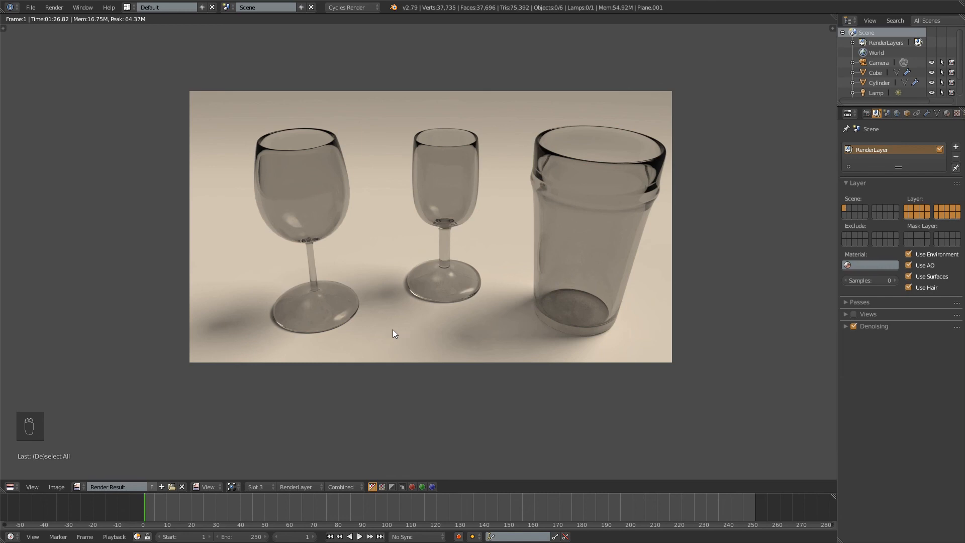
# Show the render without denoising in Slot 2 and examine the noise around the tumbler's base
pyautogui.click(259, 489)
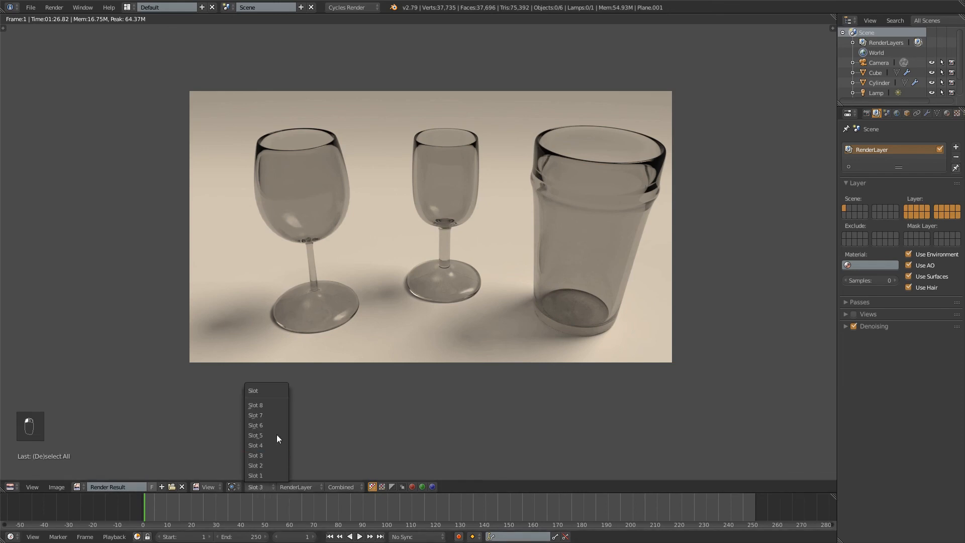
pyautogui.click(260, 466)
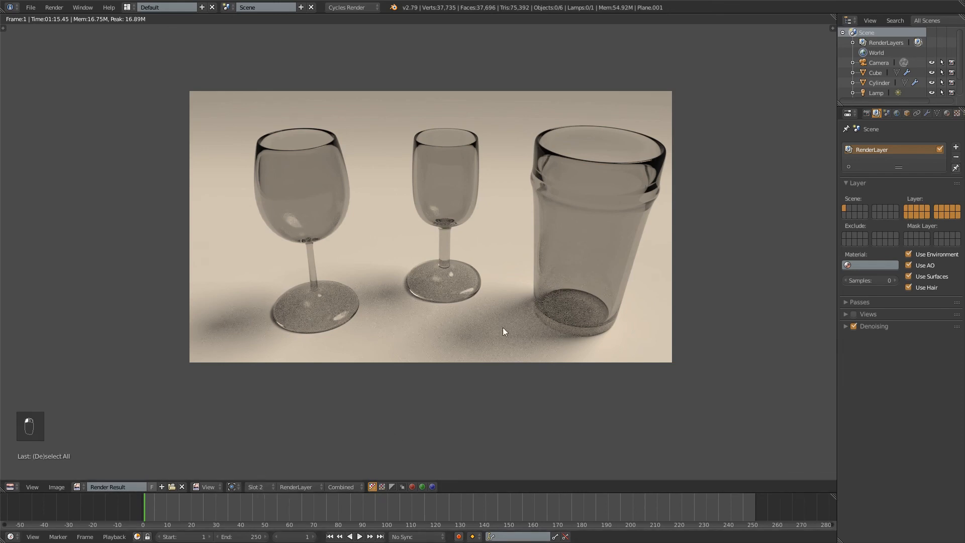
pyautogui.moveTo(546, 278); pyautogui.dragTo(508, 262, button='middle')
pyautogui.scroll(4, 520, 252)
pyautogui.moveTo(665, 287); pyautogui.dragTo(476, 223, button='middle')
pyautogui.scroll(1, 476, 222)
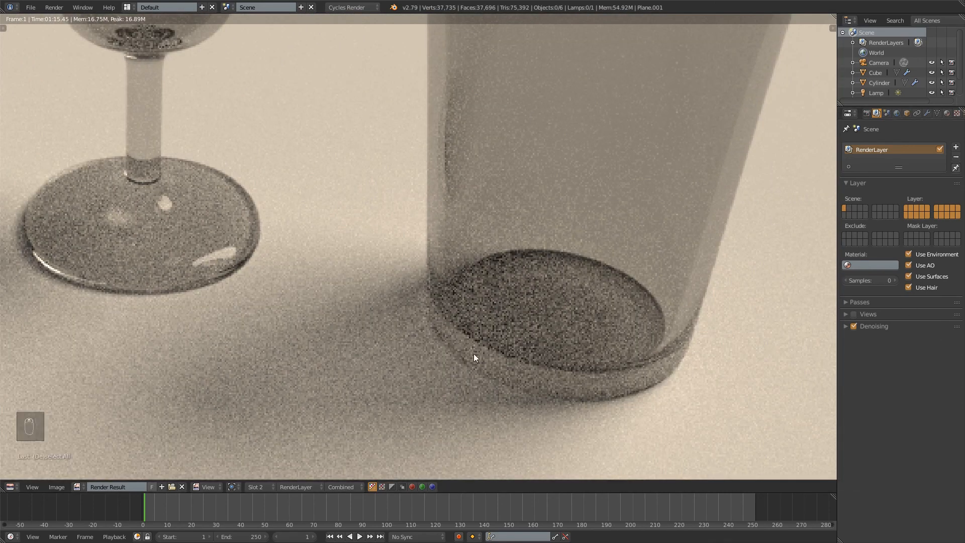
pyautogui.moveTo(473, 353); pyautogui.dragTo(493, 322, button='middle')
# Alternate between Slot 3 and Slot 2 to compare the tumbler's base, then examine its upper part in Slot 3
pyautogui.click(261, 487)
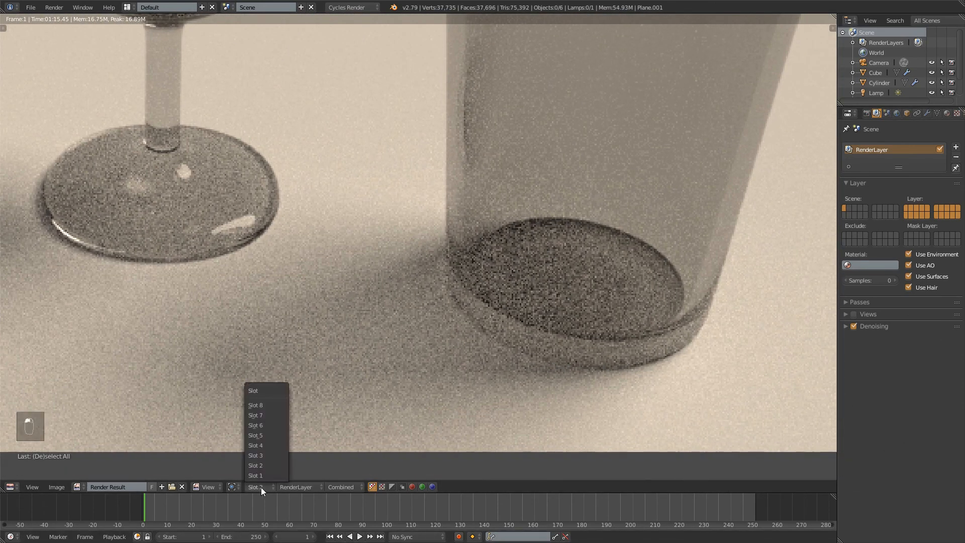
pyautogui.click(271, 456)
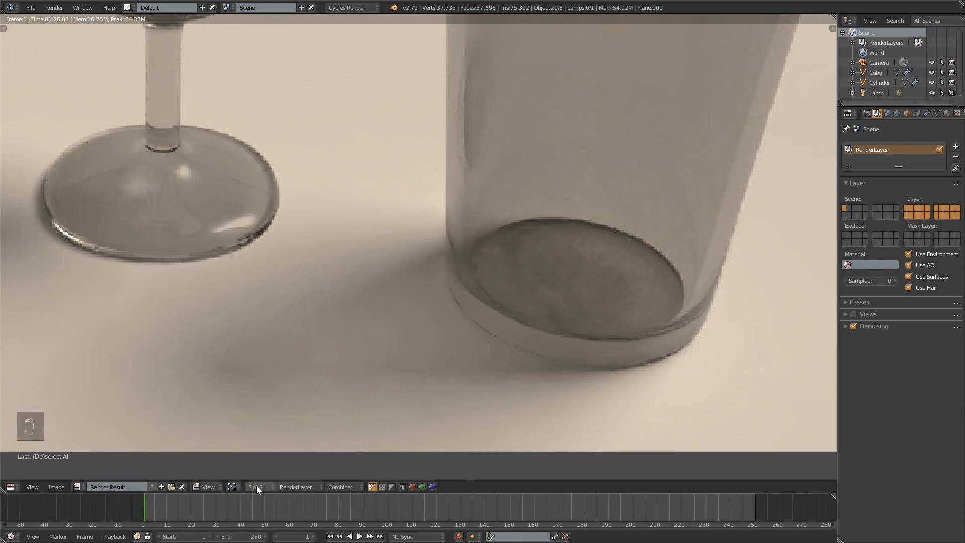
pyautogui.click(256, 487)
pyautogui.click(263, 469)
pyautogui.click(258, 488)
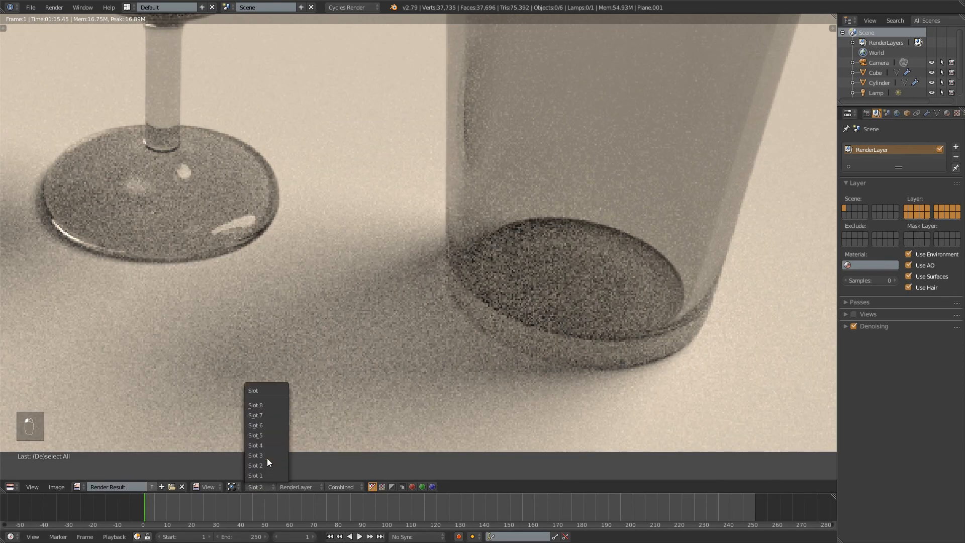
pyautogui.click(267, 458)
pyautogui.scroll(3, 469, 204)
pyautogui.moveTo(468, 209); pyautogui.dragTo(452, 279, button='middle')
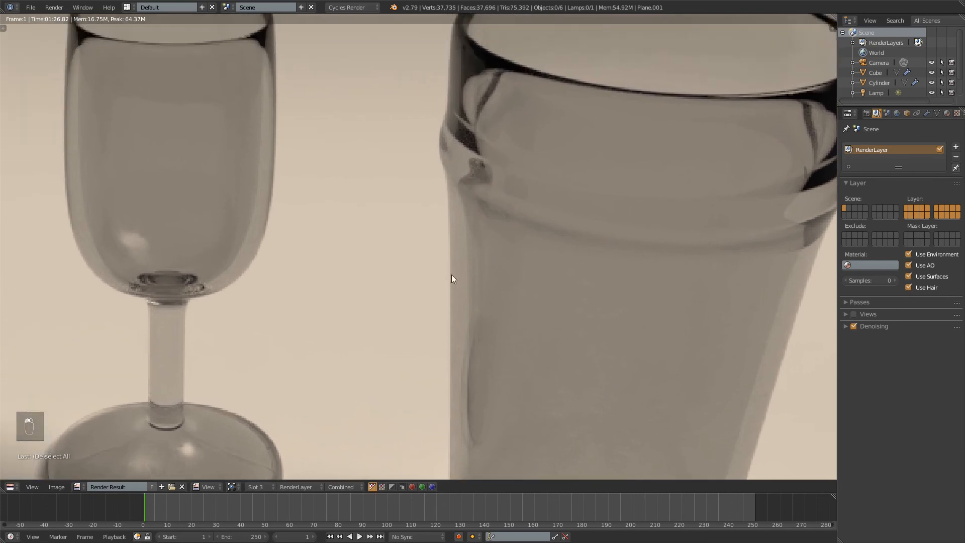
# Compare the tumbler's upper part and the middle glass between Slot 2 and Slot 3, then view the whole denoised render at actual size
pyautogui.click(256, 486)
pyautogui.click(255, 465)
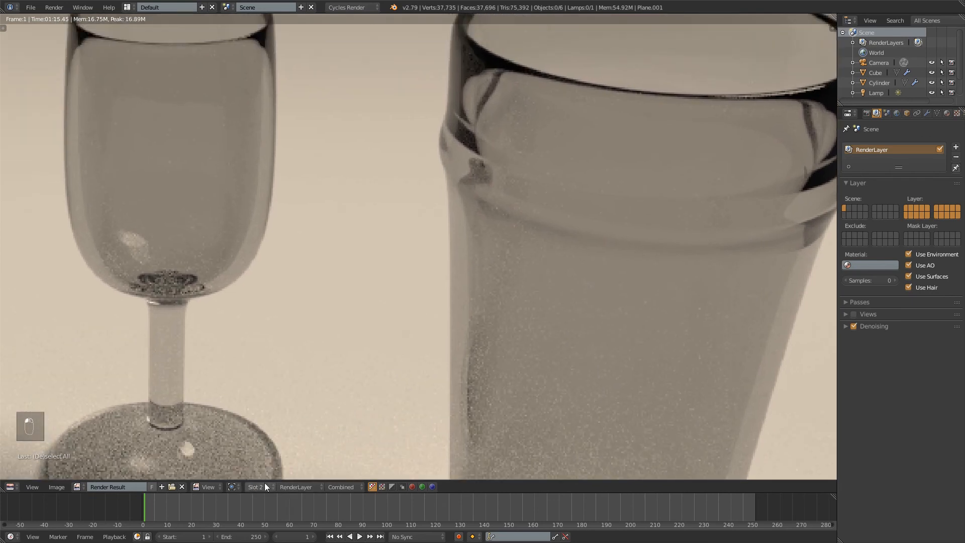
pyautogui.click(263, 485)
pyautogui.click(255, 456)
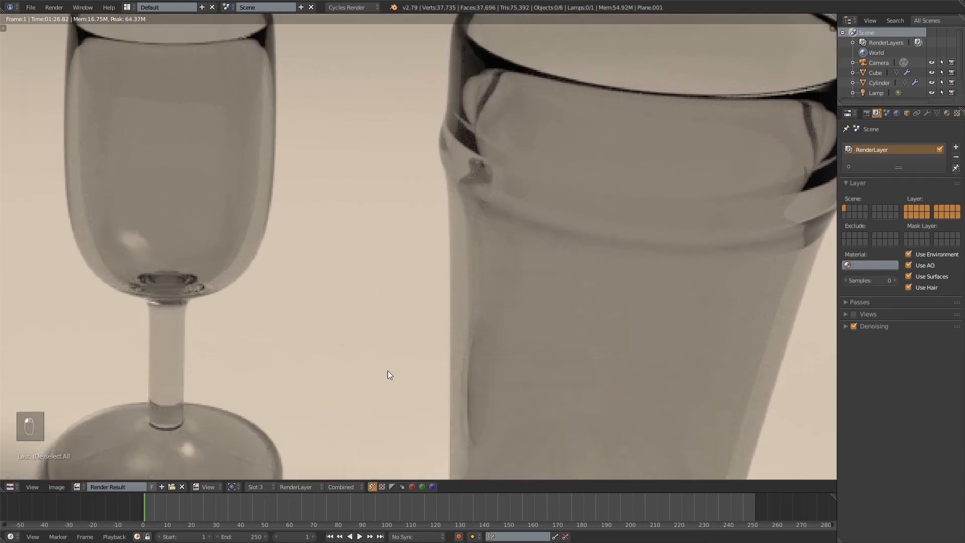
pyautogui.scroll(-5, 388, 375)
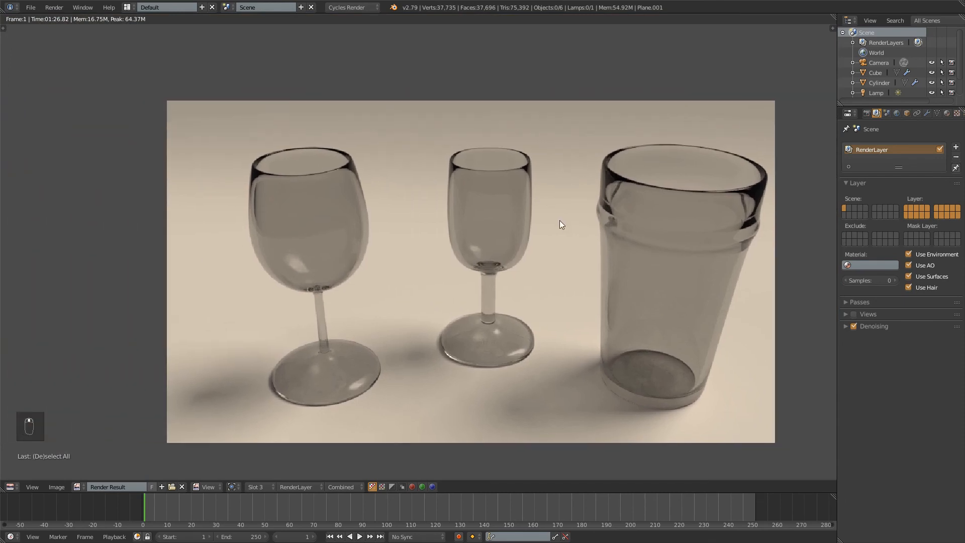
pyautogui.press('KP_1')
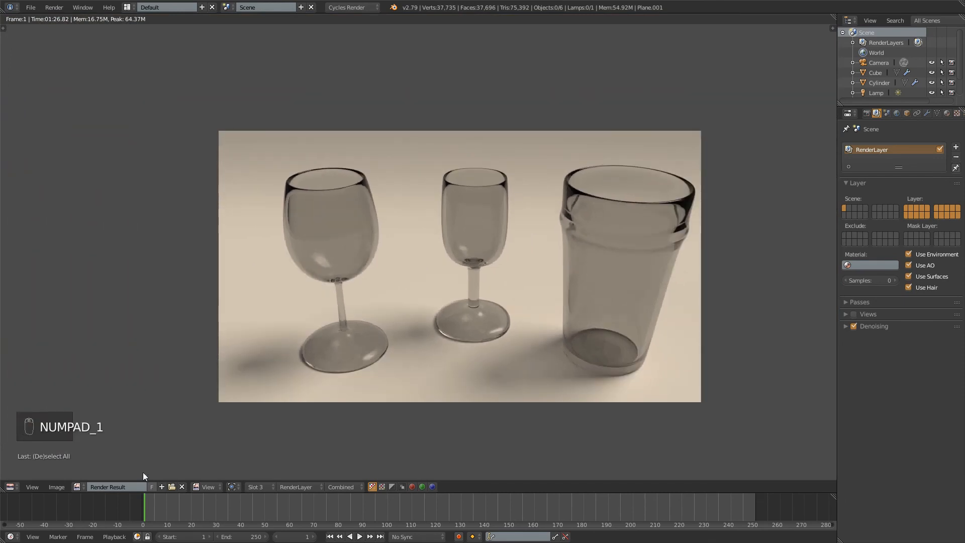
# Inspect the Save As Image file browser and its PNG options for the render, cancel it and return to the 3D view
pyautogui.click(66, 489)
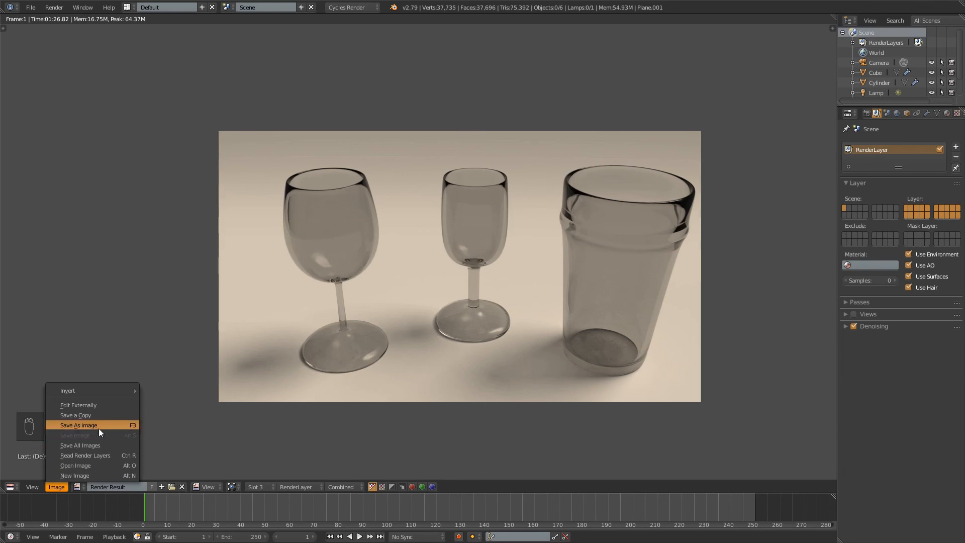
pyautogui.click(76, 426)
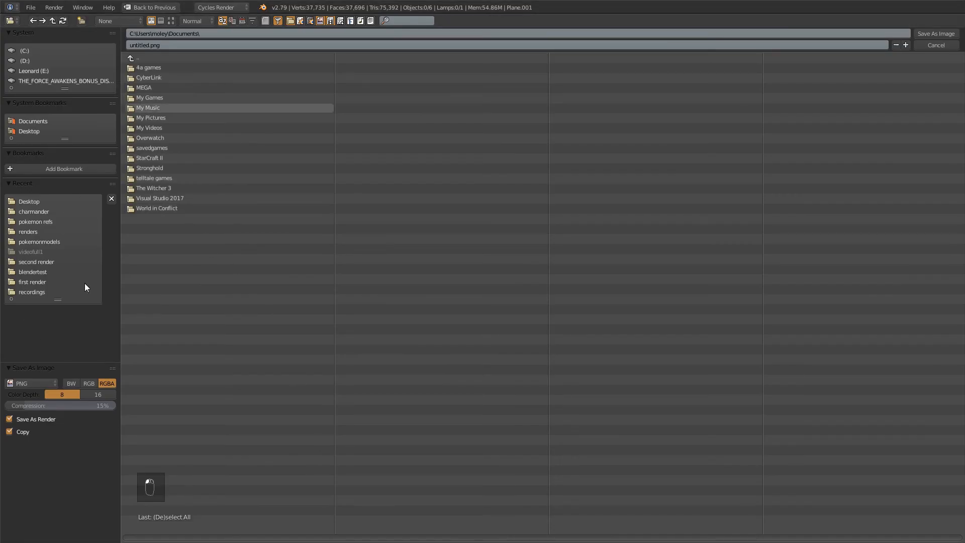
pyautogui.press('Escape')
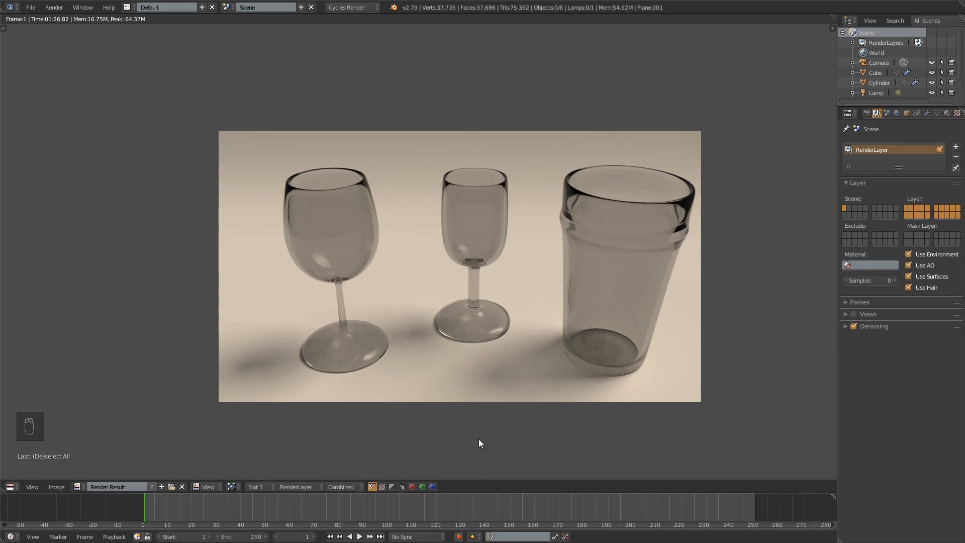
pyautogui.press('Escape')
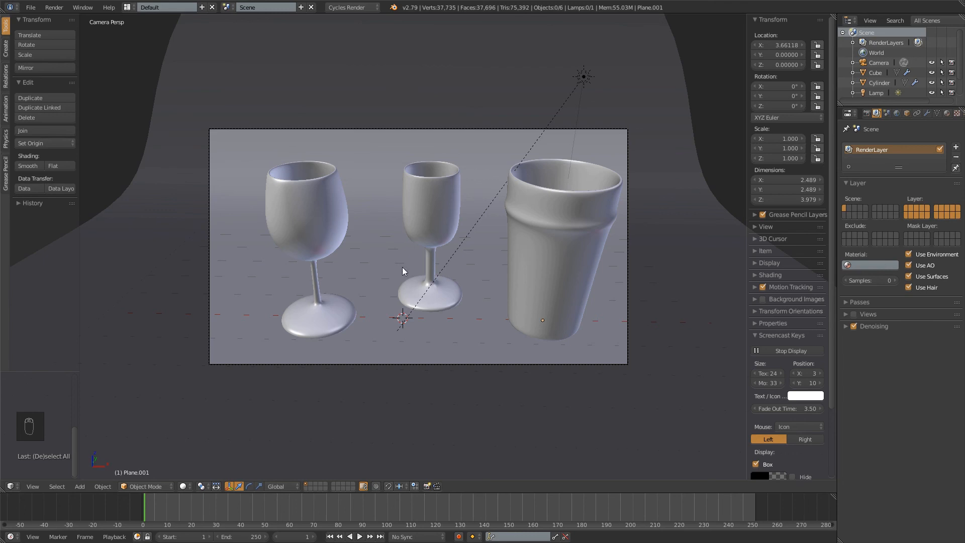
# Review the tumbler's Subdivision Surface modifier and the World settings, leaving every object deselected
pyautogui.click(927, 113)
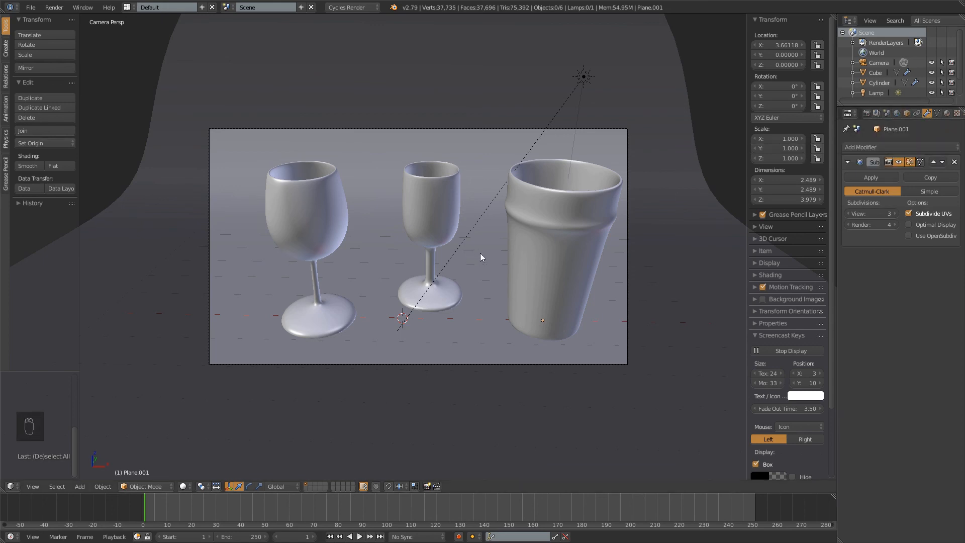
pyautogui.click(897, 113)
pyautogui.rightClick(523, 229)
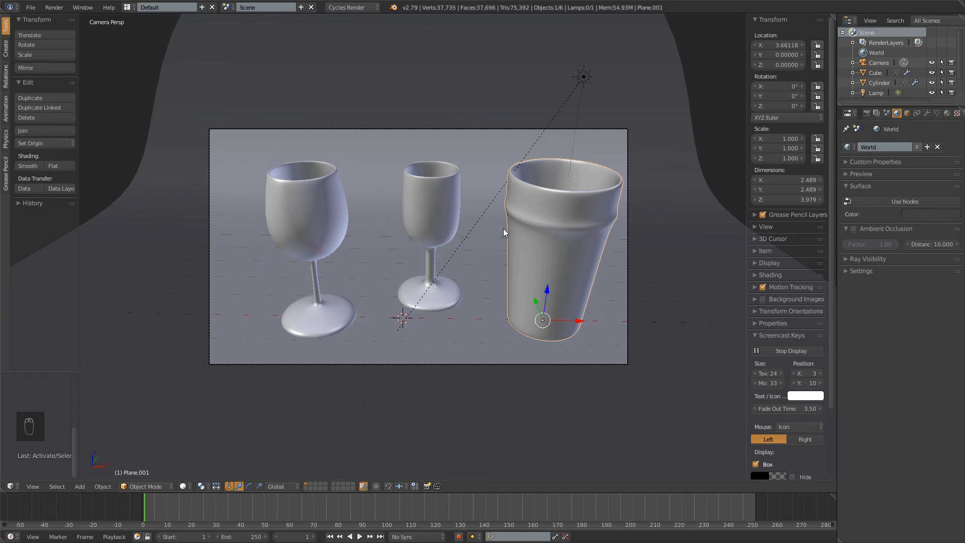
pyautogui.press('a')
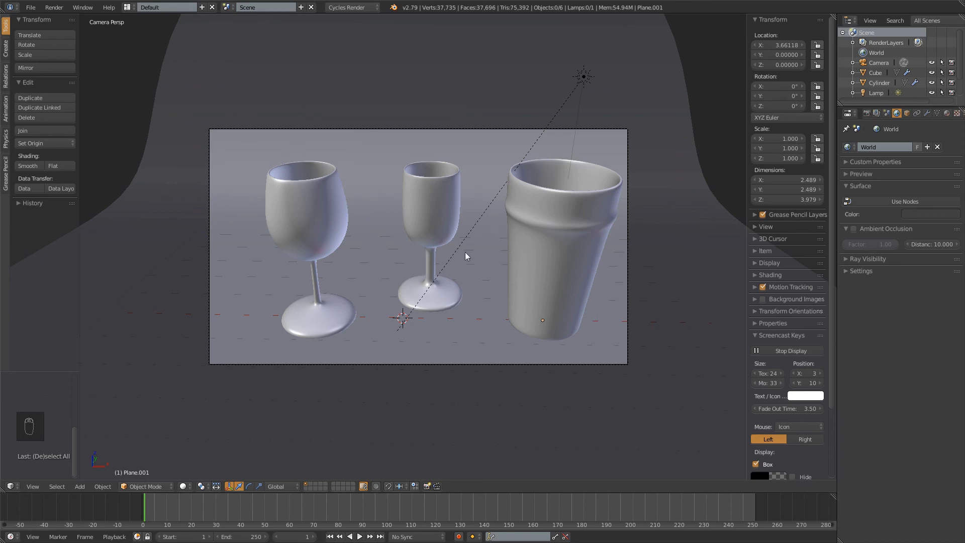
# Search the available operators for "bridge" in Object Mode, then clear the query and close the search
pyautogui.press('space')
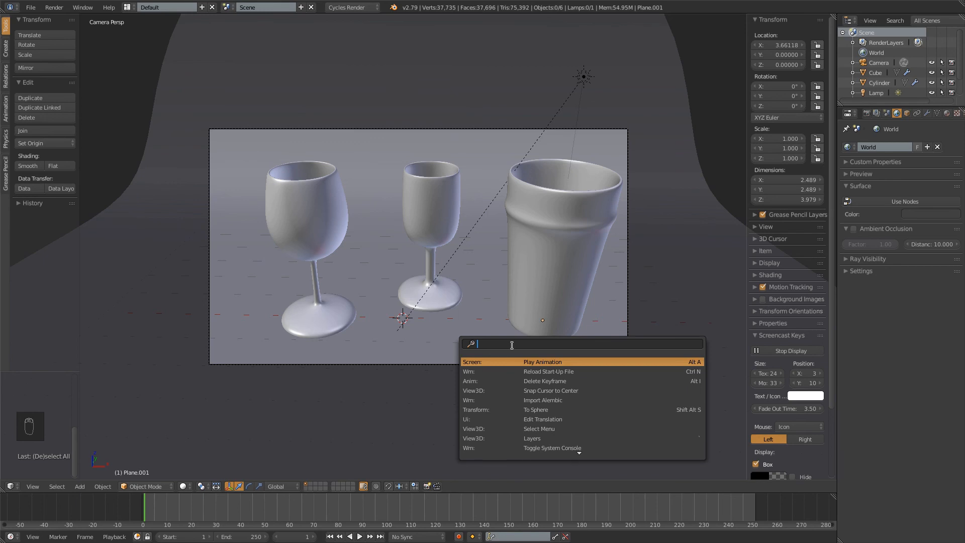
pyautogui.write('bride')
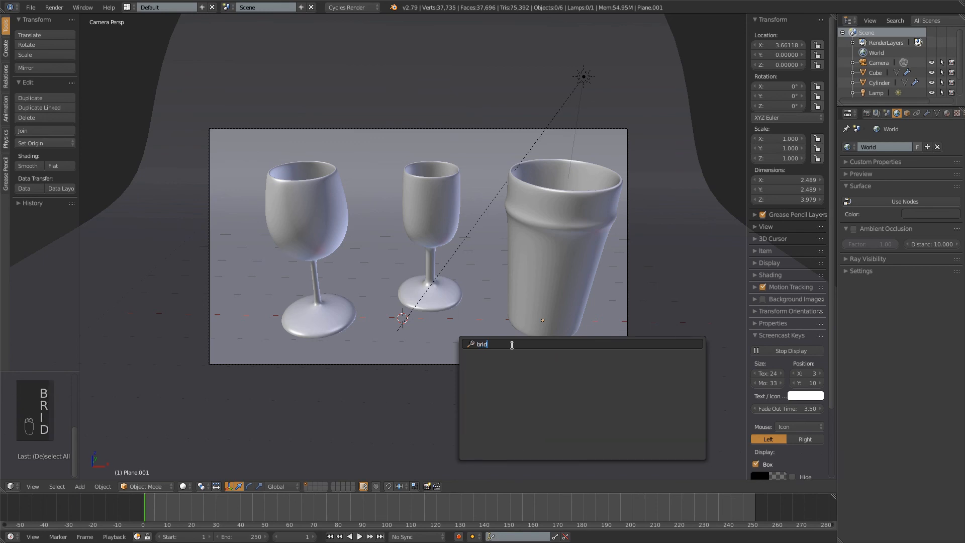
pyautogui.press('BackSpace')
pyautogui.press('BackSpace')
pyautogui.press('BackSpace')
pyautogui.write('id')
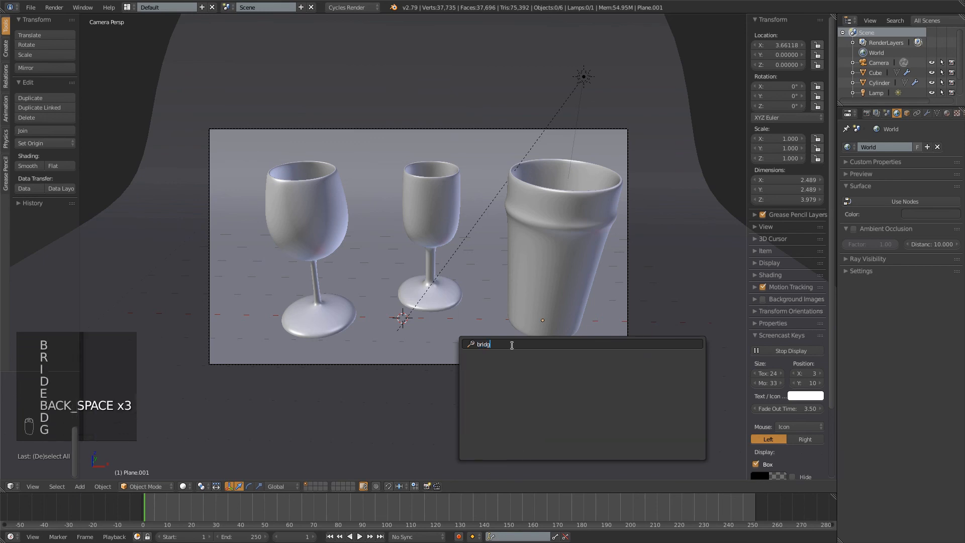
pyautogui.press('BackSpace')
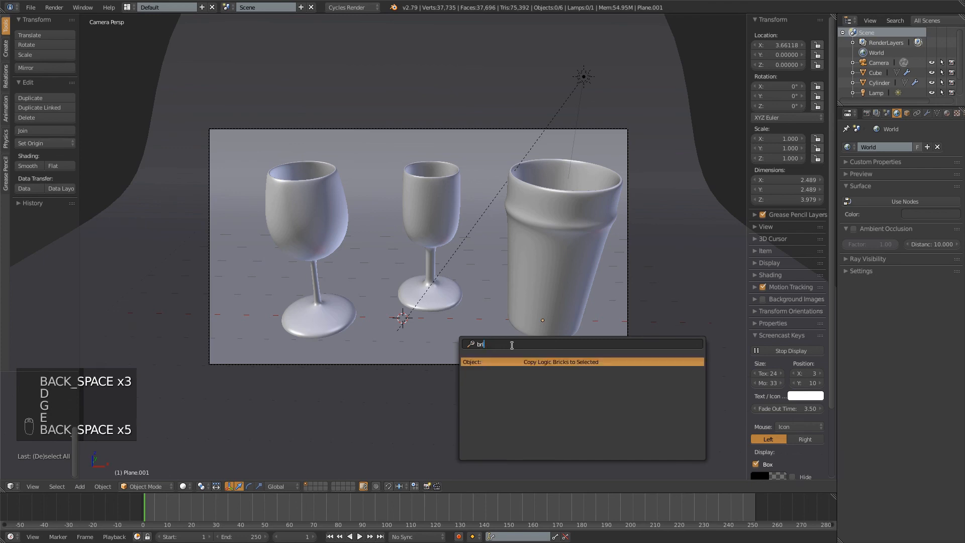
pyautogui.press('BackSpace')
pyautogui.press('BackSpace')
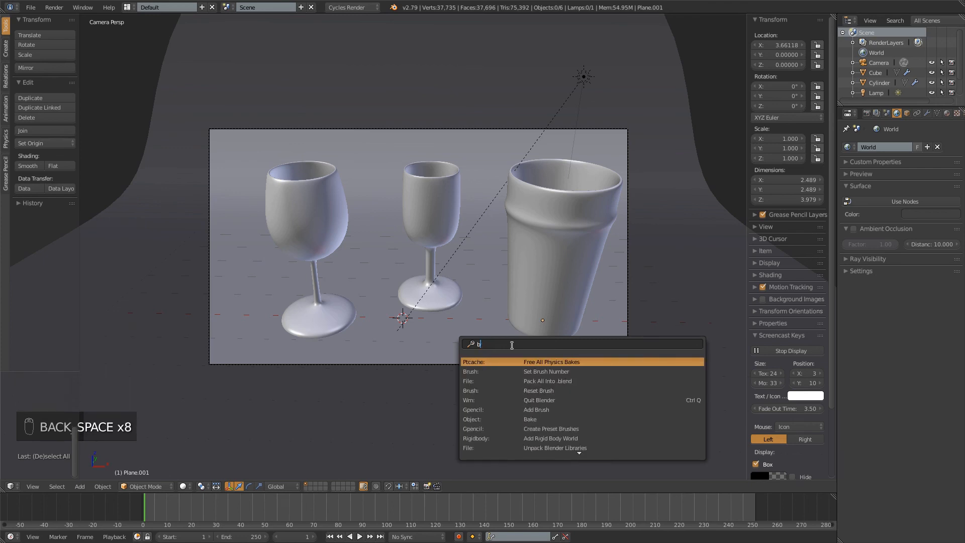
pyautogui.press('BackSpace')
pyautogui.press('Tab')
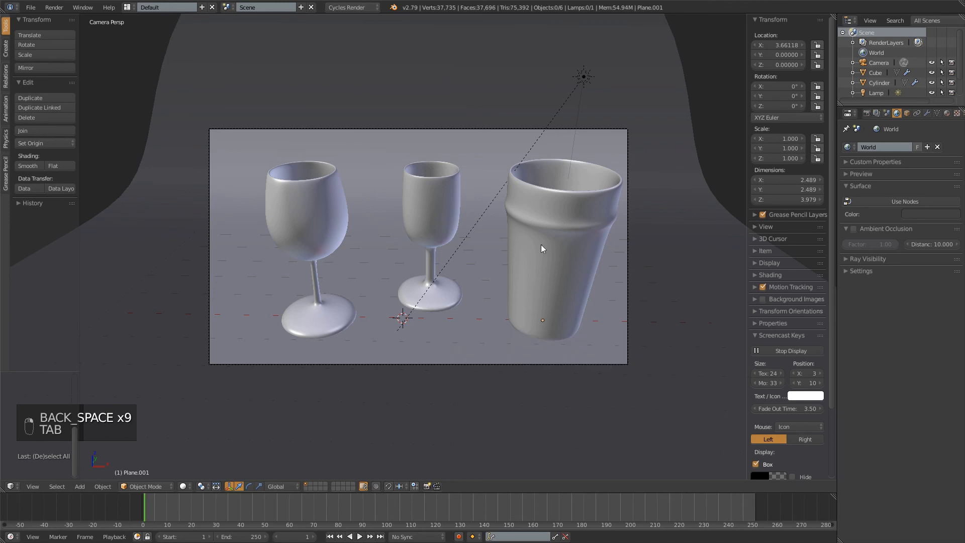
# Search the operators for "brid" in the tumbler's Edit Mode, then return to Object Mode with nothing selected
pyautogui.press('Tab')
pyautogui.press('space')
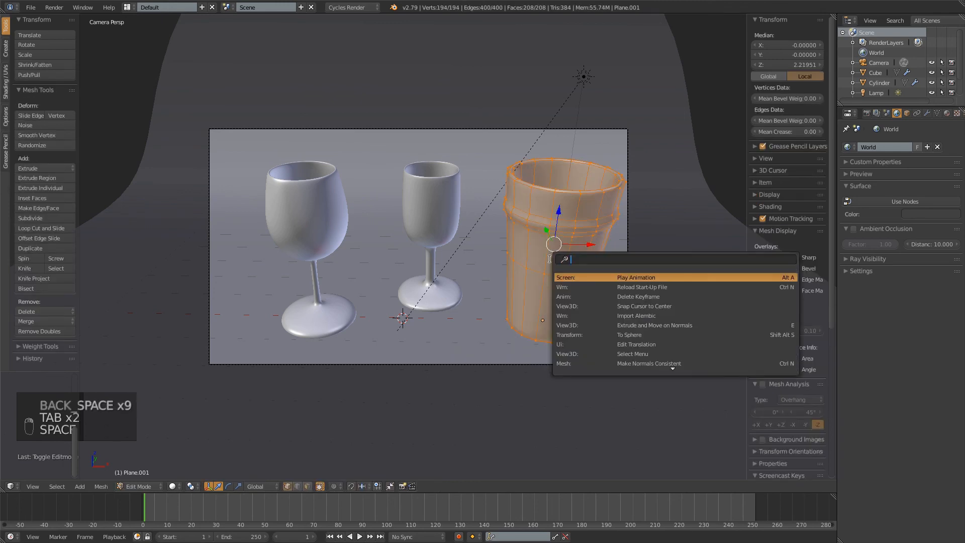
pyautogui.write('brid')
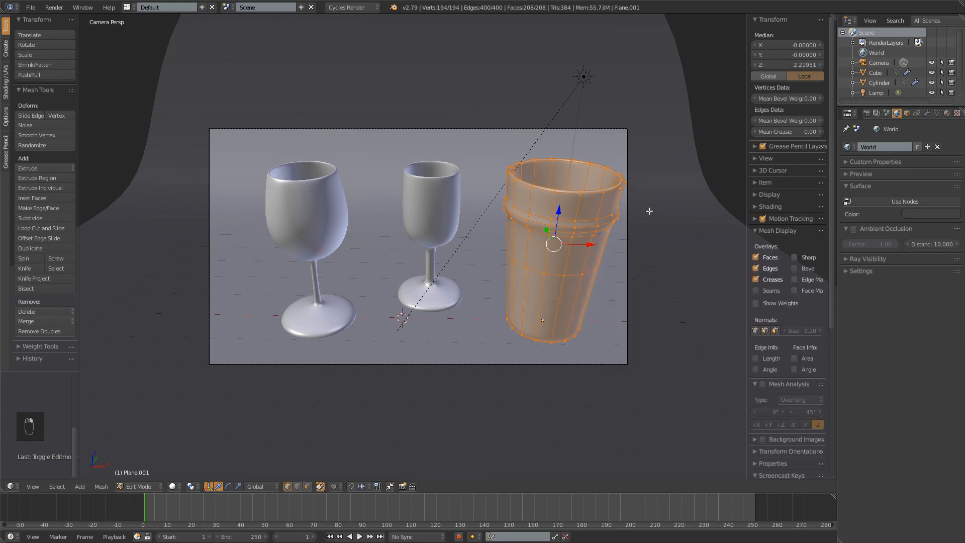
pyautogui.press('a')
pyautogui.press('Tab')
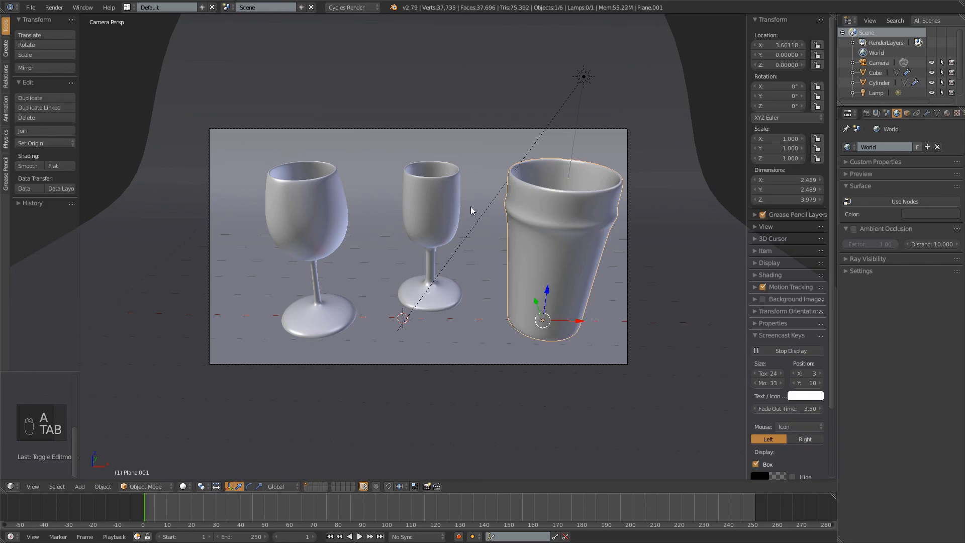
pyautogui.press('a')
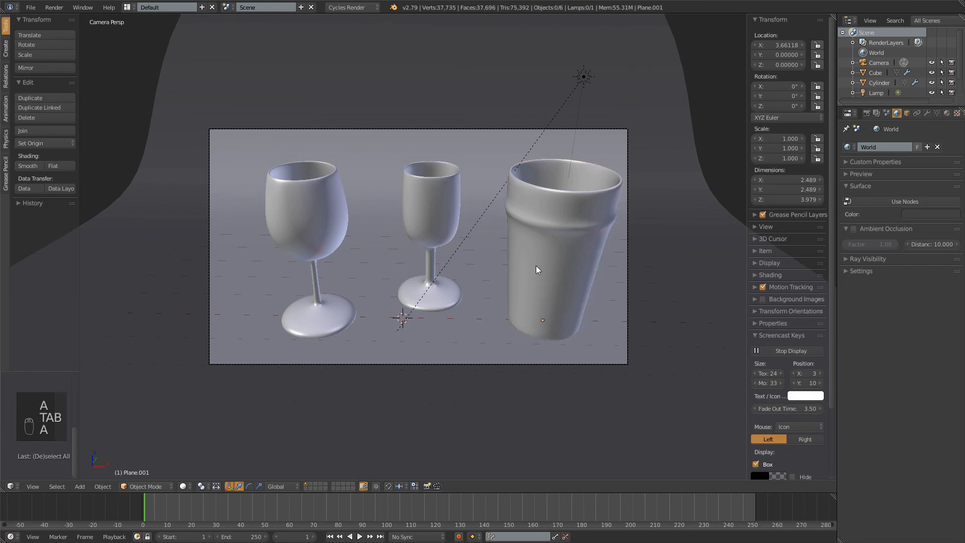